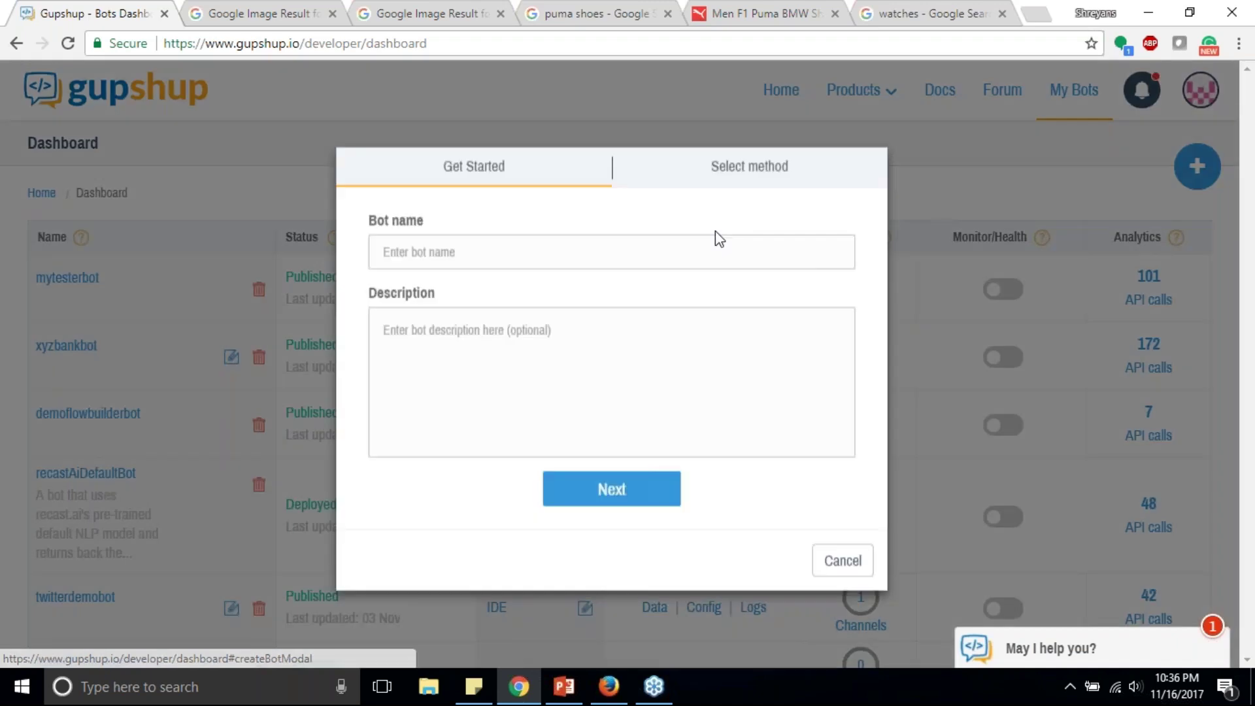
# - Name the new bot webinardemobot, describe it as "for the webinar", and proceed to the method selection
pyautogui.click(611, 257)
pyautogui.write('webinardemobot')
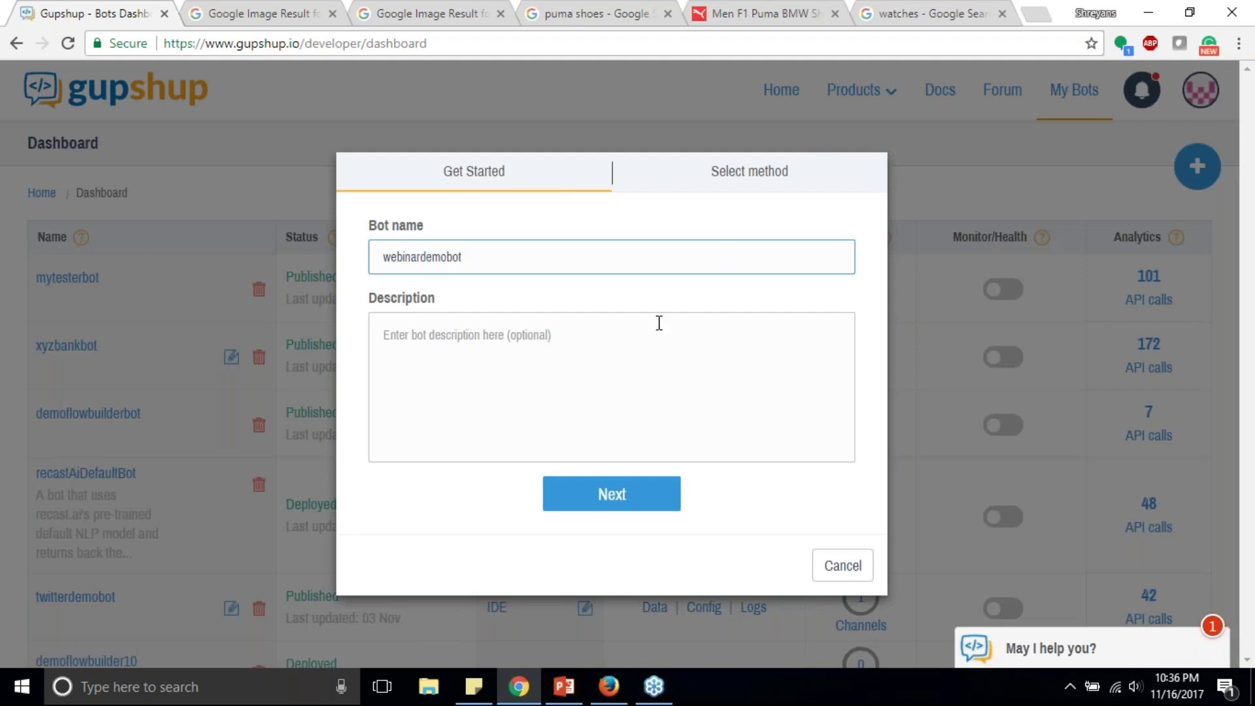
pyautogui.click(638, 370)
pyautogui.write('for t')
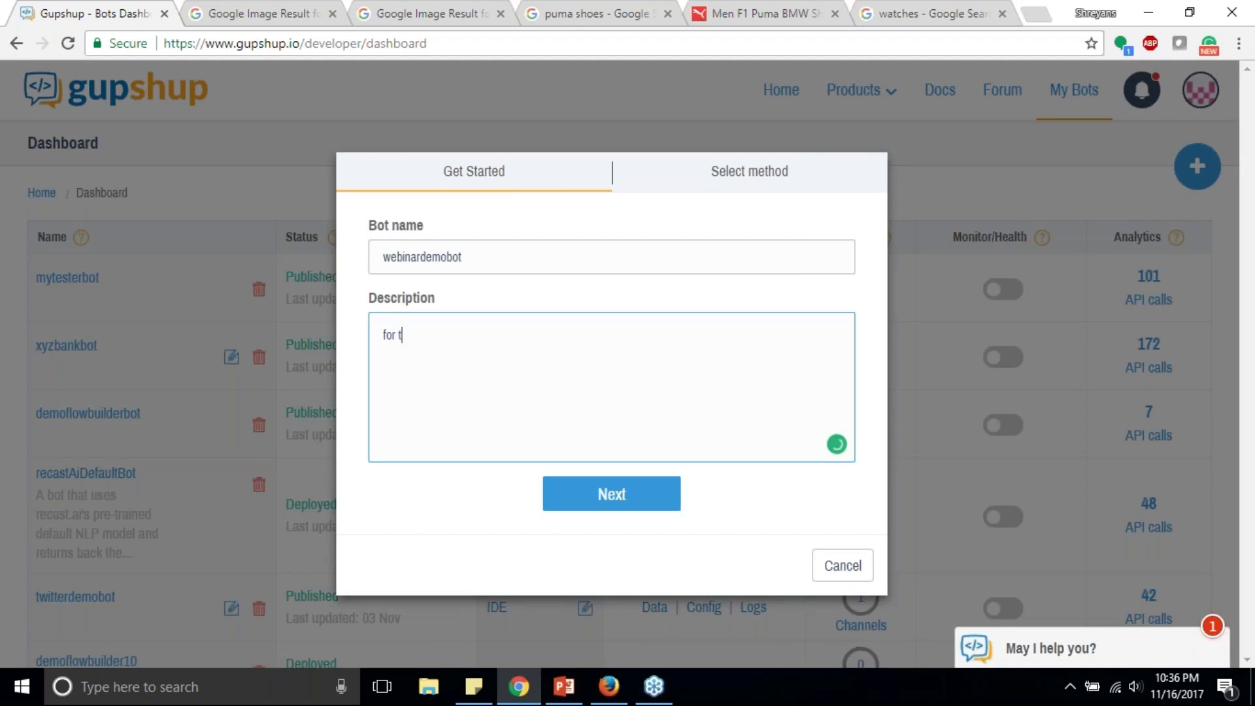
pyautogui.write('he webinar')
pyautogui.click(625, 494)
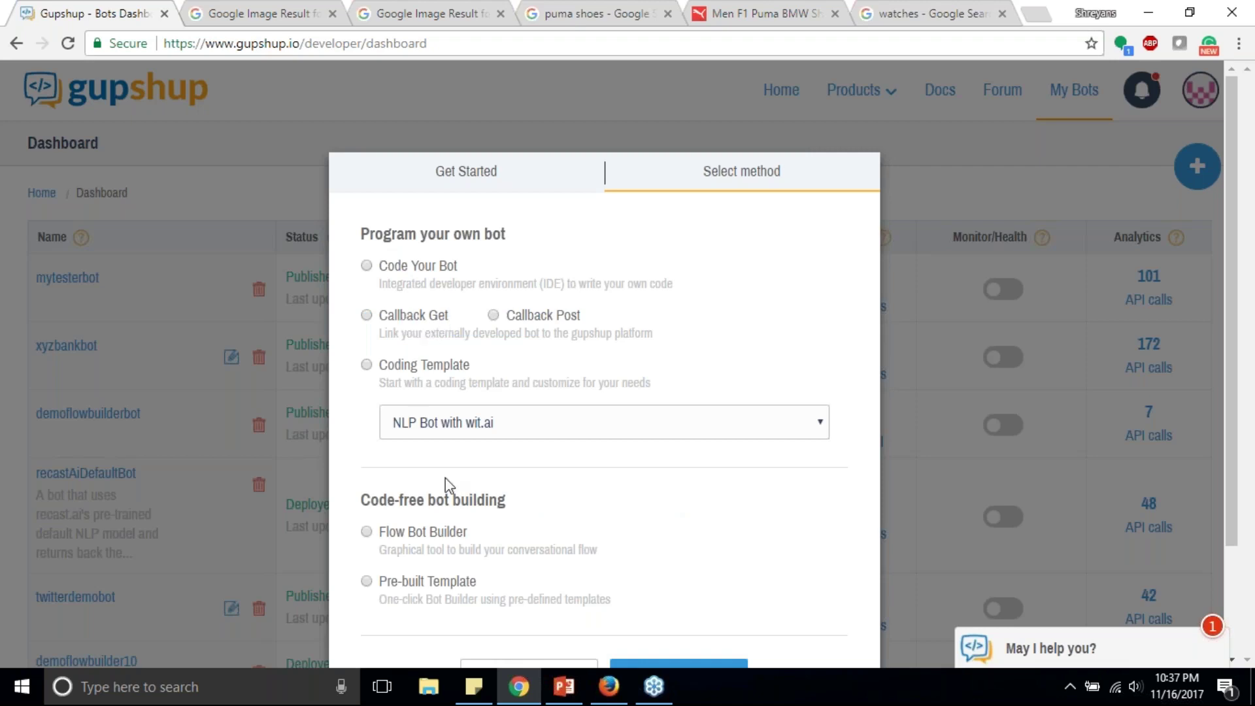
# - Choose Flow Bot Builder as the code-free building method and create the bot
pyautogui.click(421, 538)
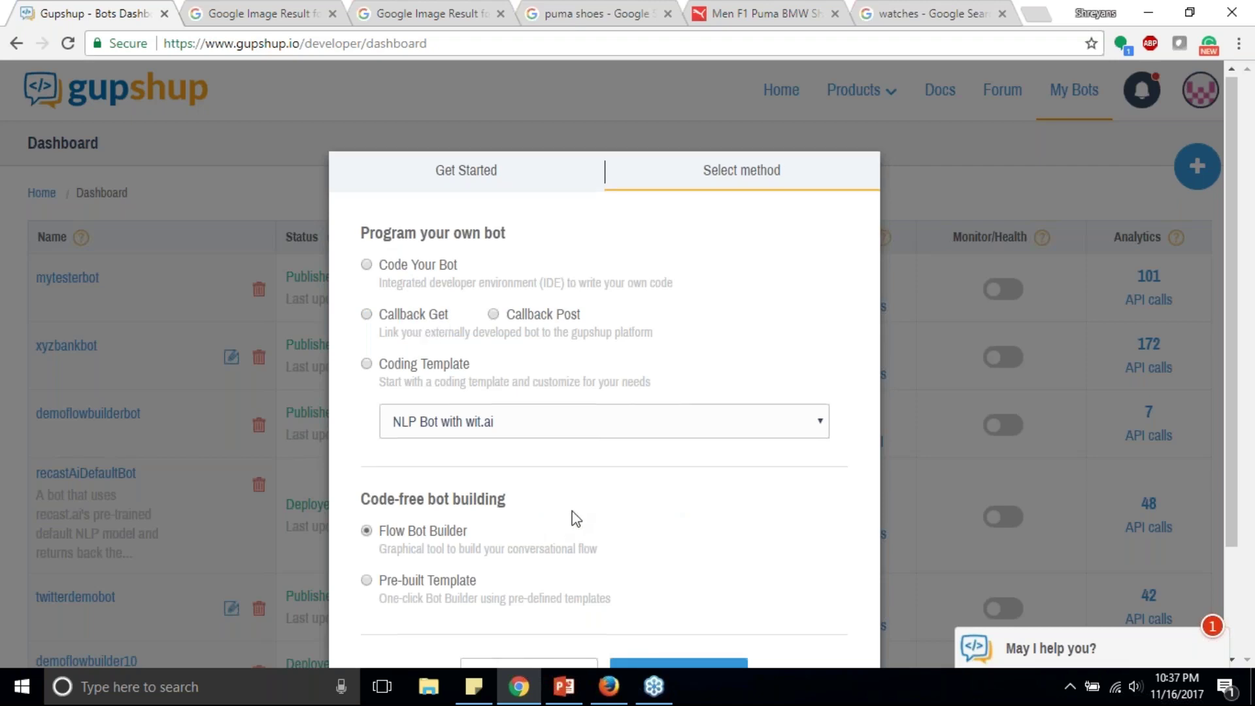
pyautogui.scroll(-2, 575, 519)
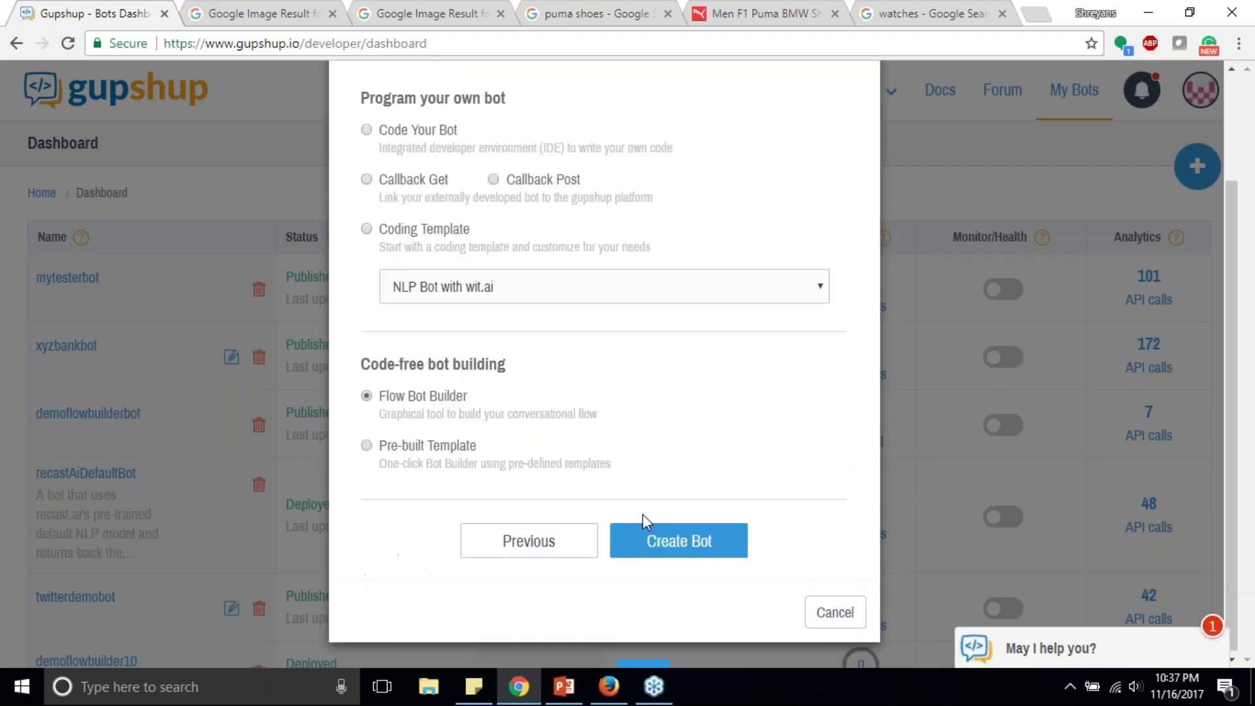
pyautogui.click(678, 539)
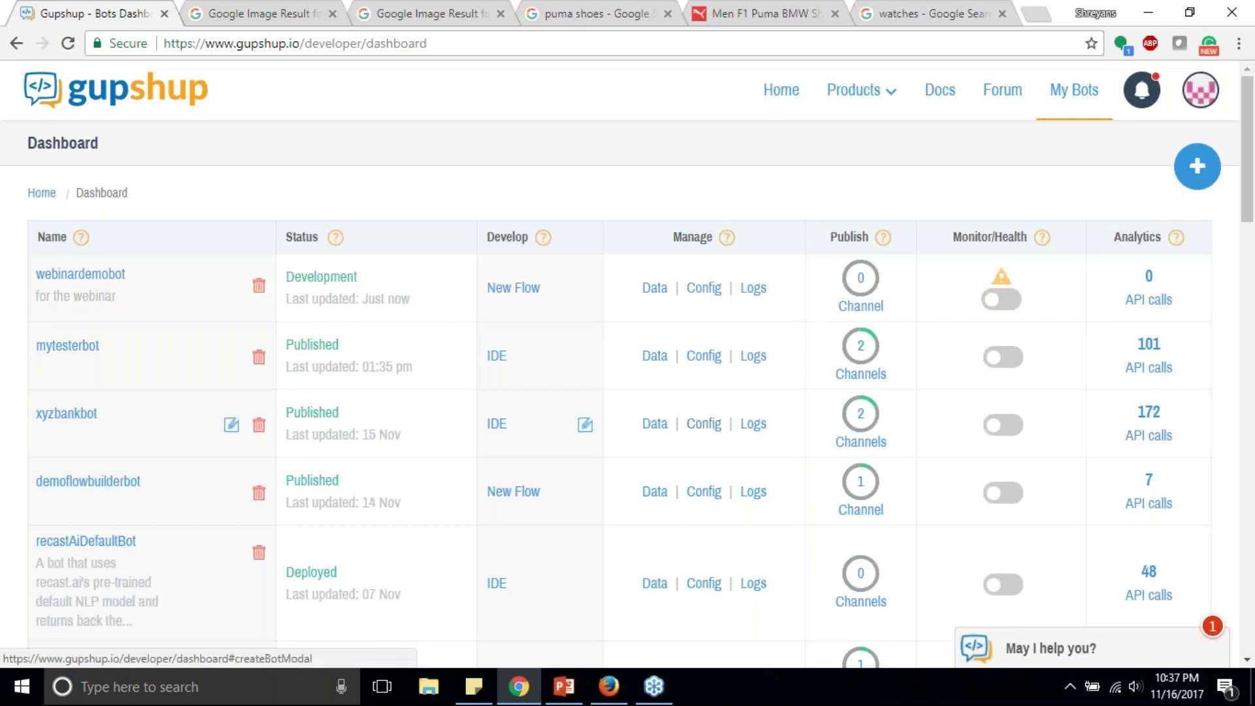
# - Check the status of webinardemobot on the dashboard and open its new flow in the flow builder
pyautogui.doubleClick(299, 237)
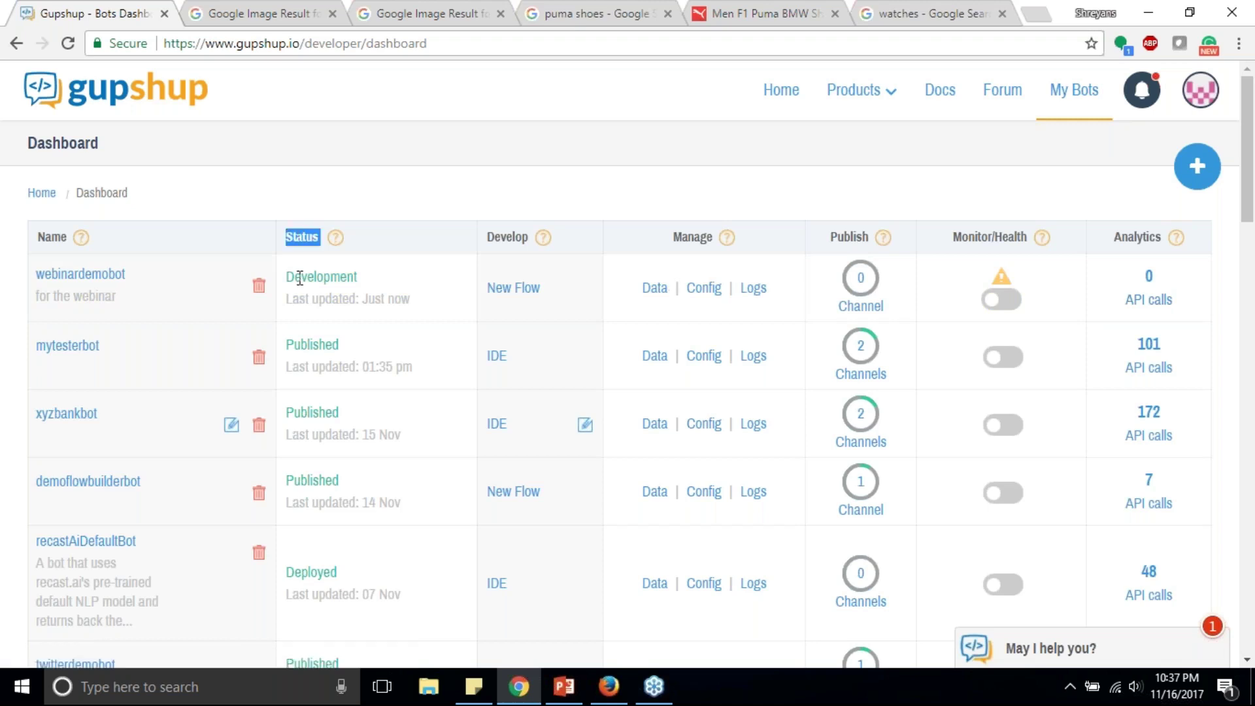
pyautogui.doubleClick(339, 280)
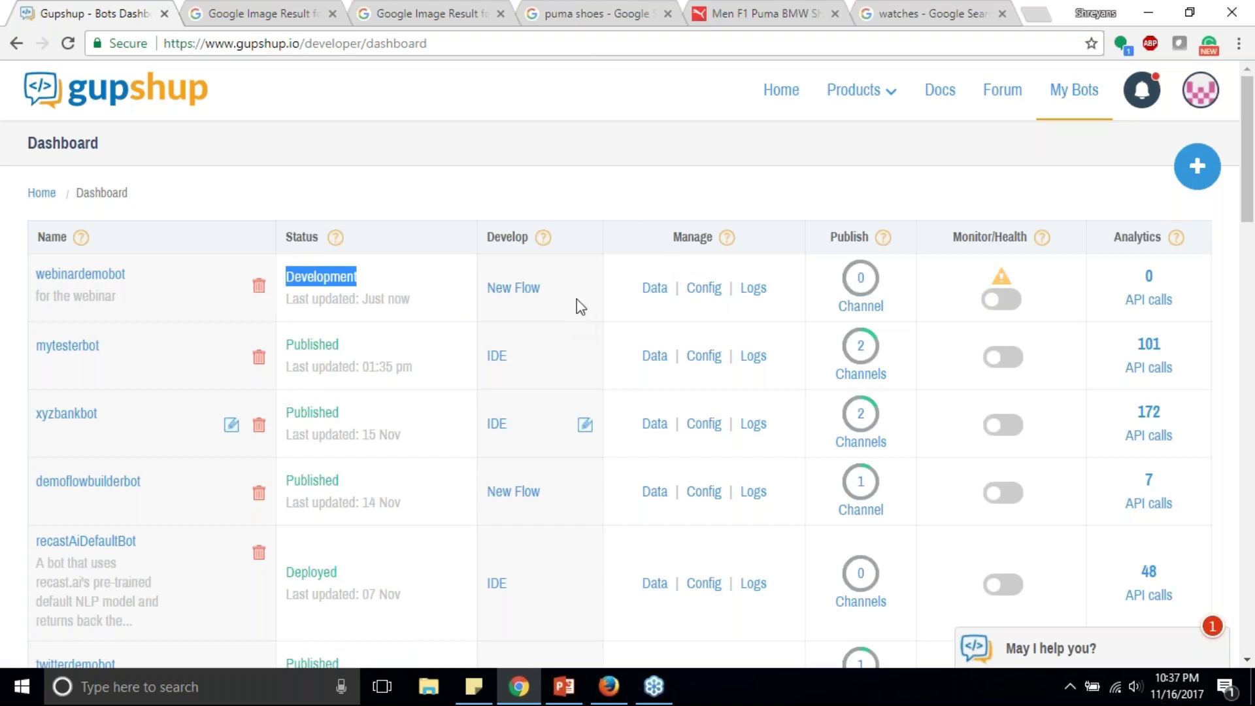
pyautogui.click(412, 306)
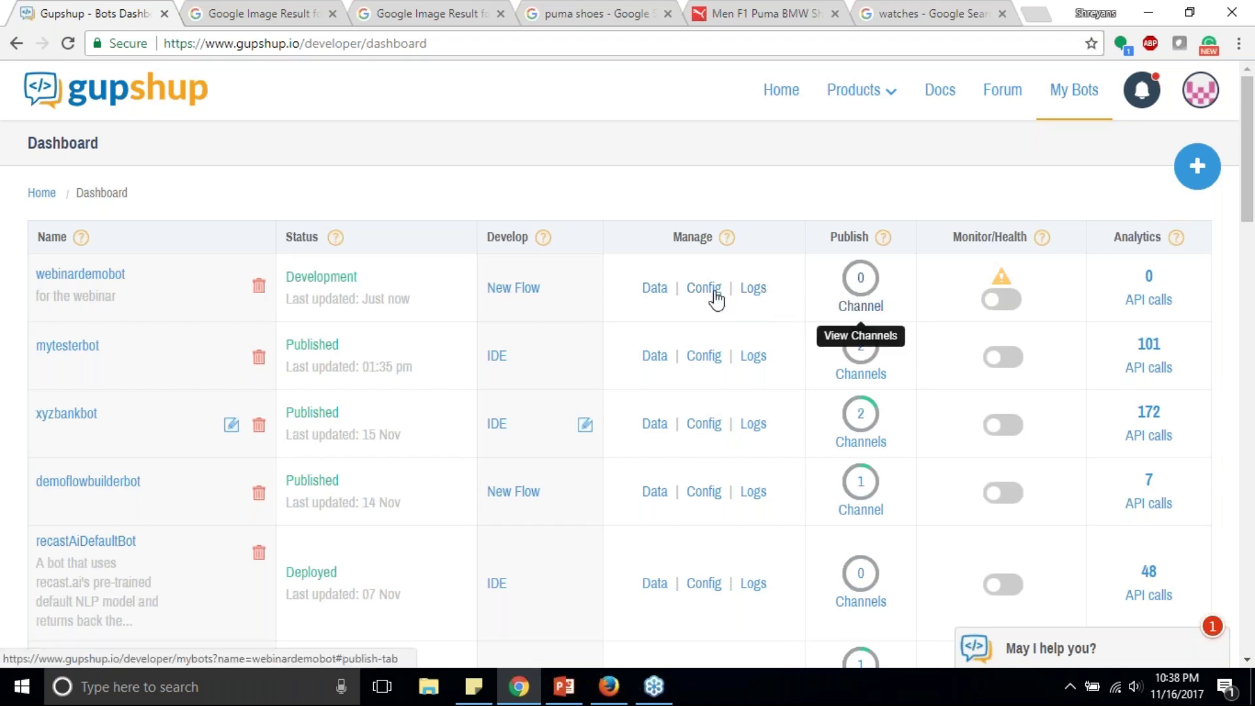
pyautogui.click(510, 289)
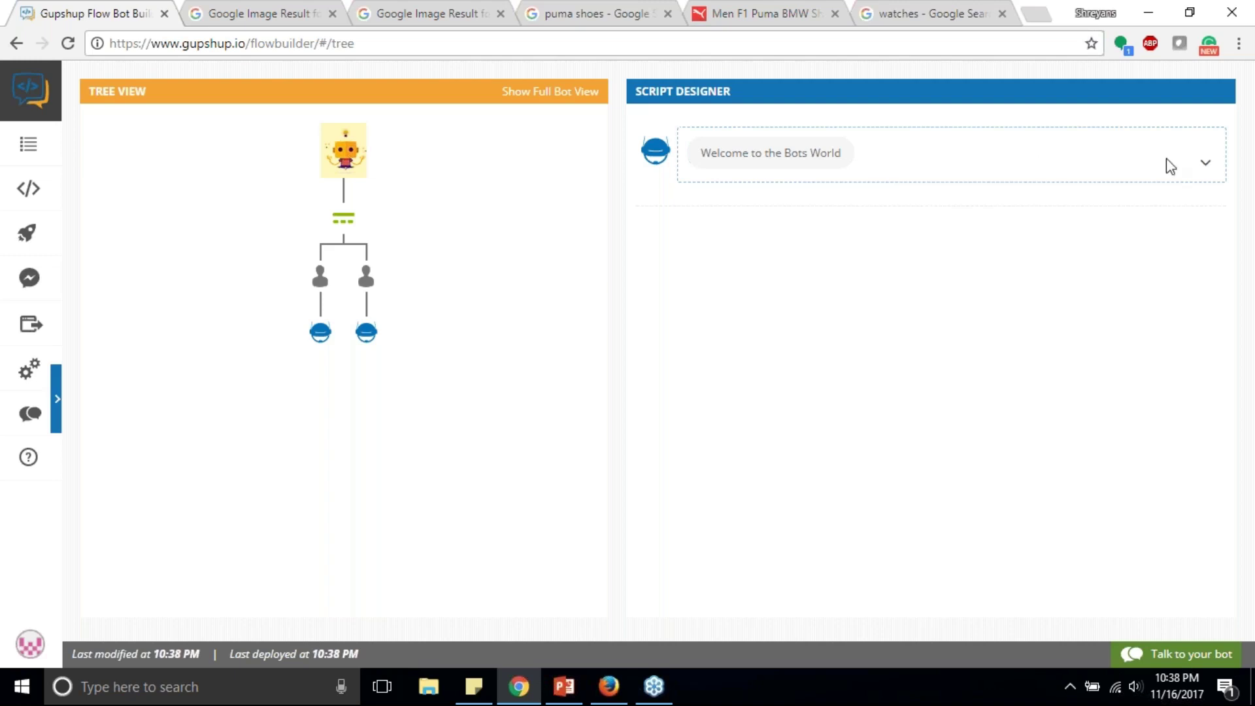
# - Inspect the options of the welcome and quick reply messages, and view the quick reply's editor without changing it
pyautogui.click(1205, 162)
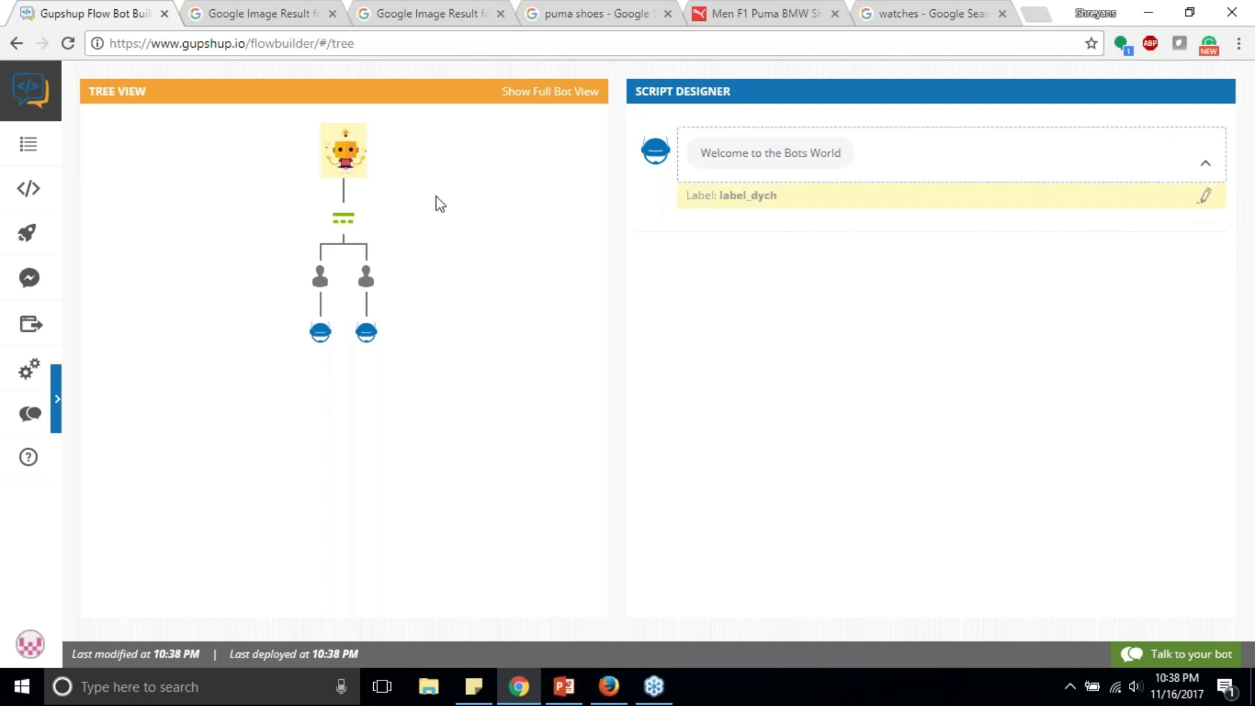
pyautogui.click(358, 219)
pyautogui.click(1171, 321)
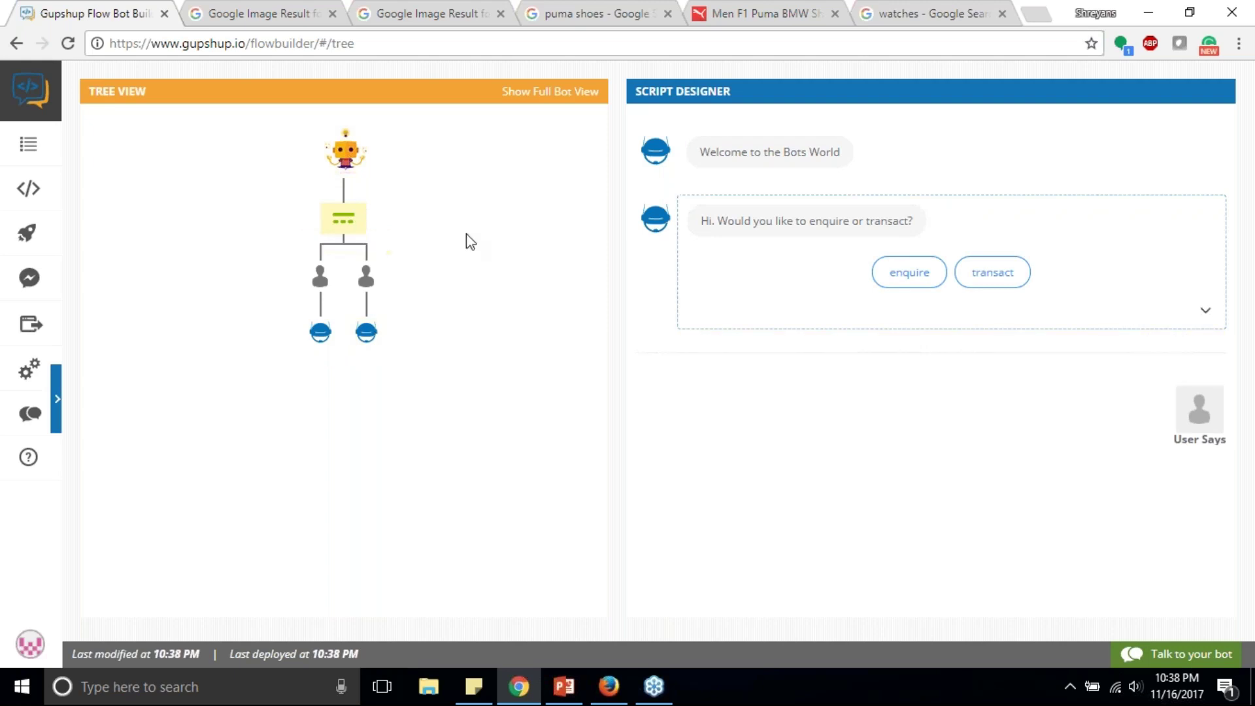
pyautogui.click(1205, 310)
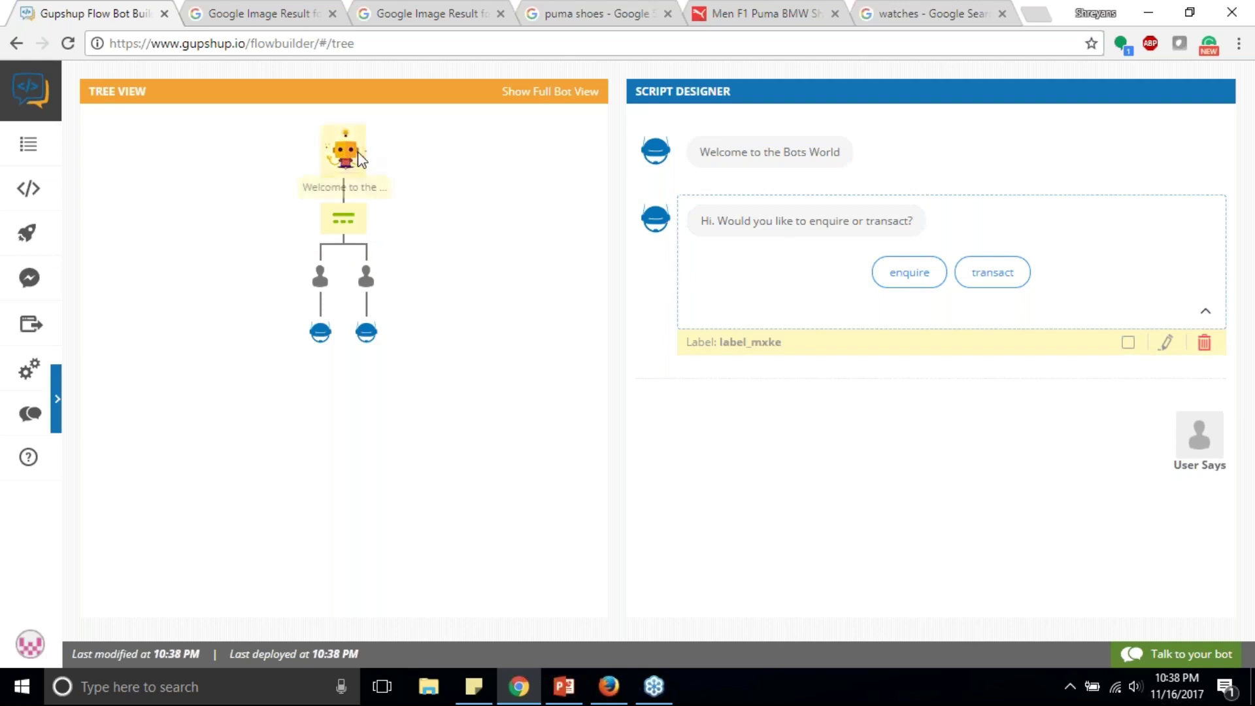
pyautogui.click(1166, 341)
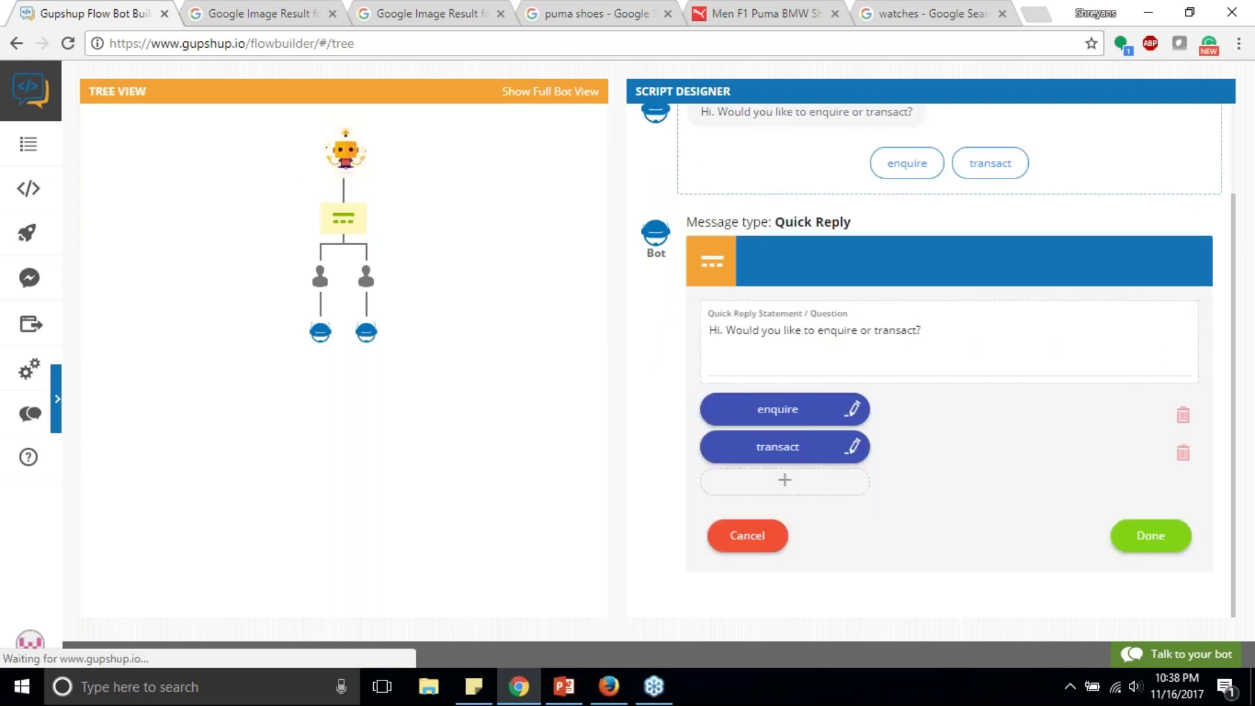
pyautogui.click(748, 539)
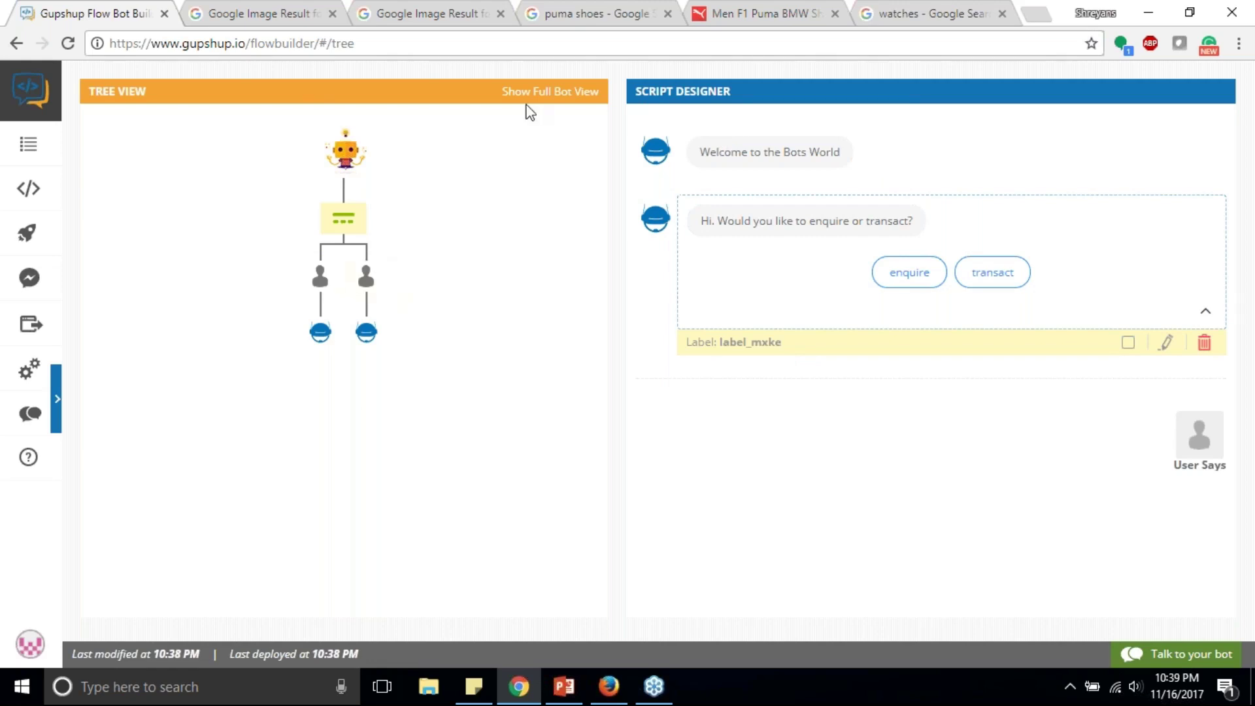
# - View the full bot tree, and review the Bot Configuration and Small Talk settings without changing them
pyautogui.click(523, 99)
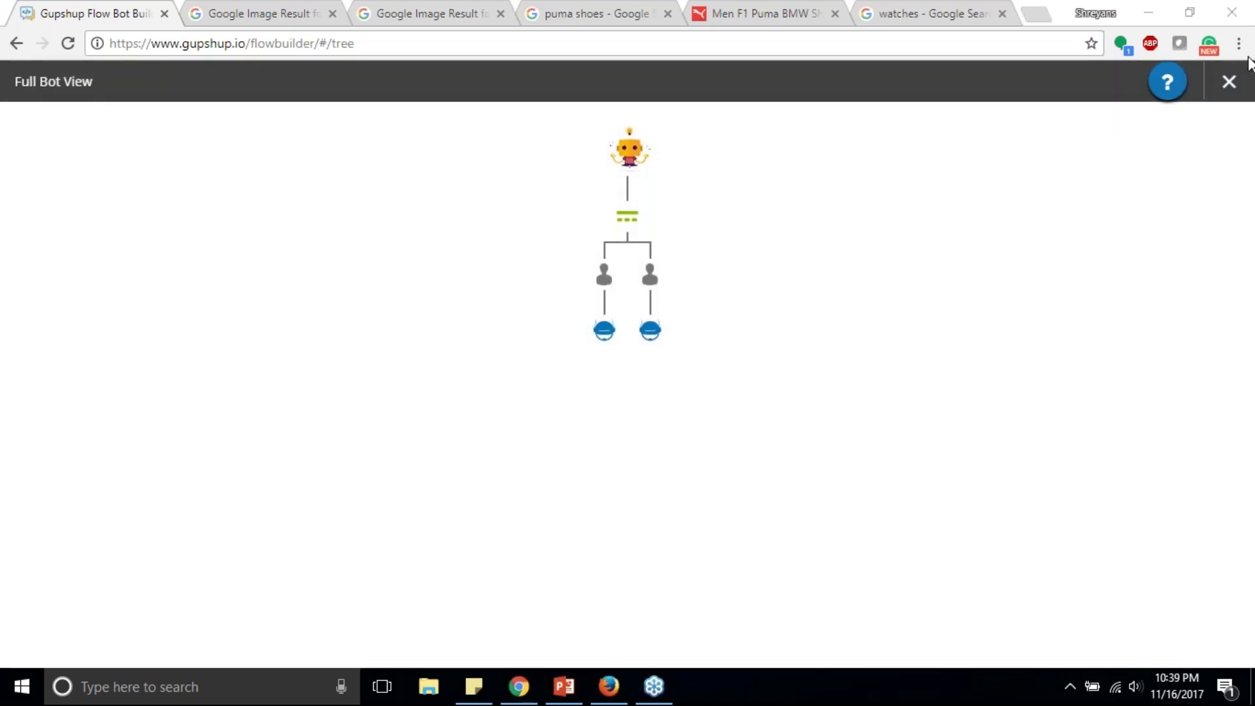
pyautogui.click(1229, 81)
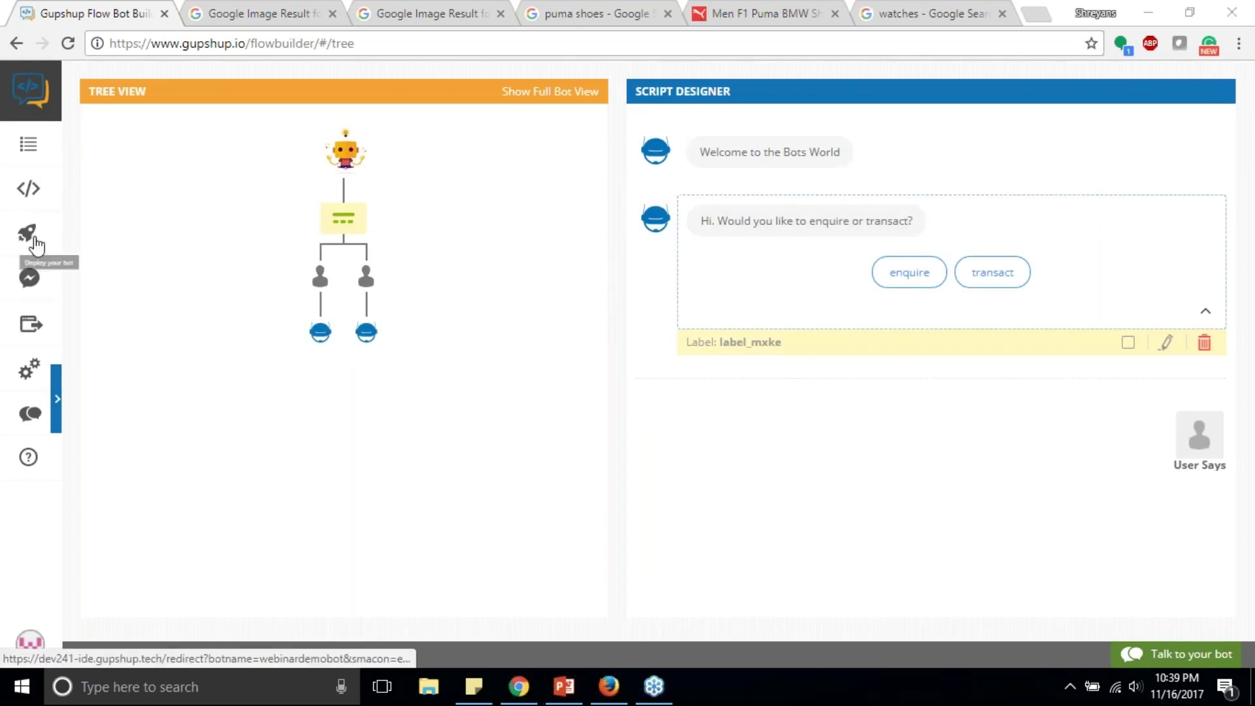
pyautogui.click(57, 398)
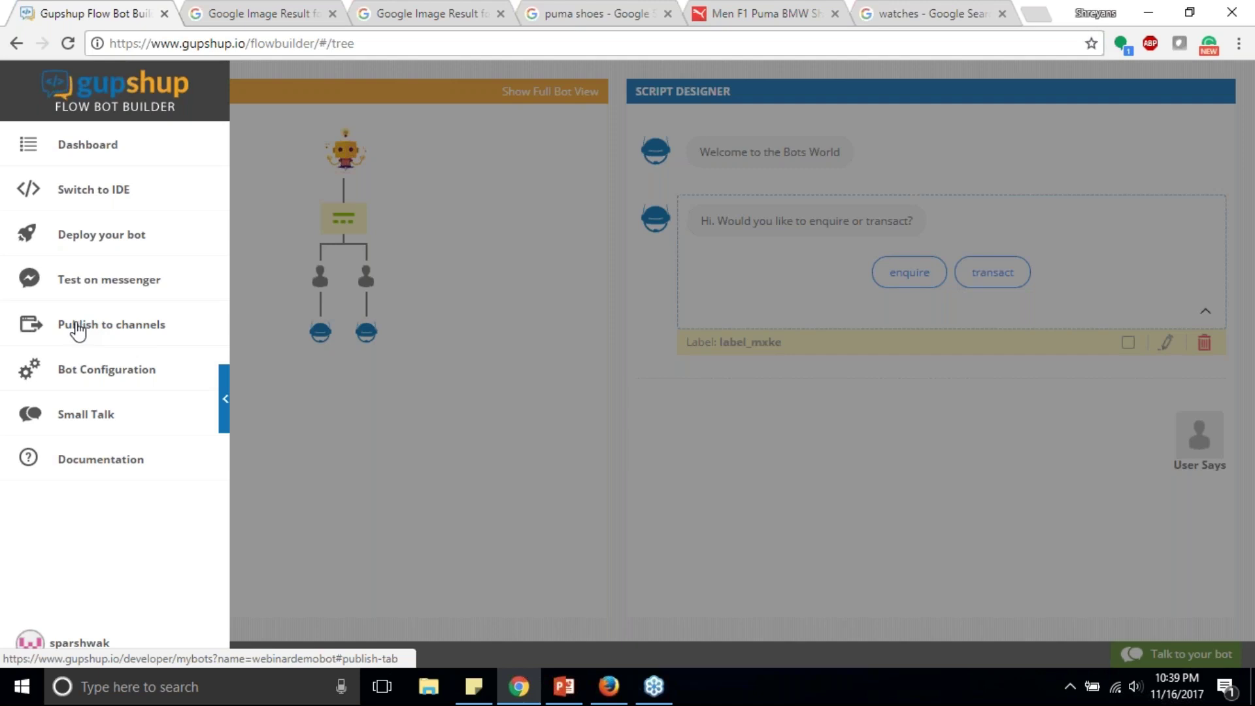
pyautogui.click(95, 380)
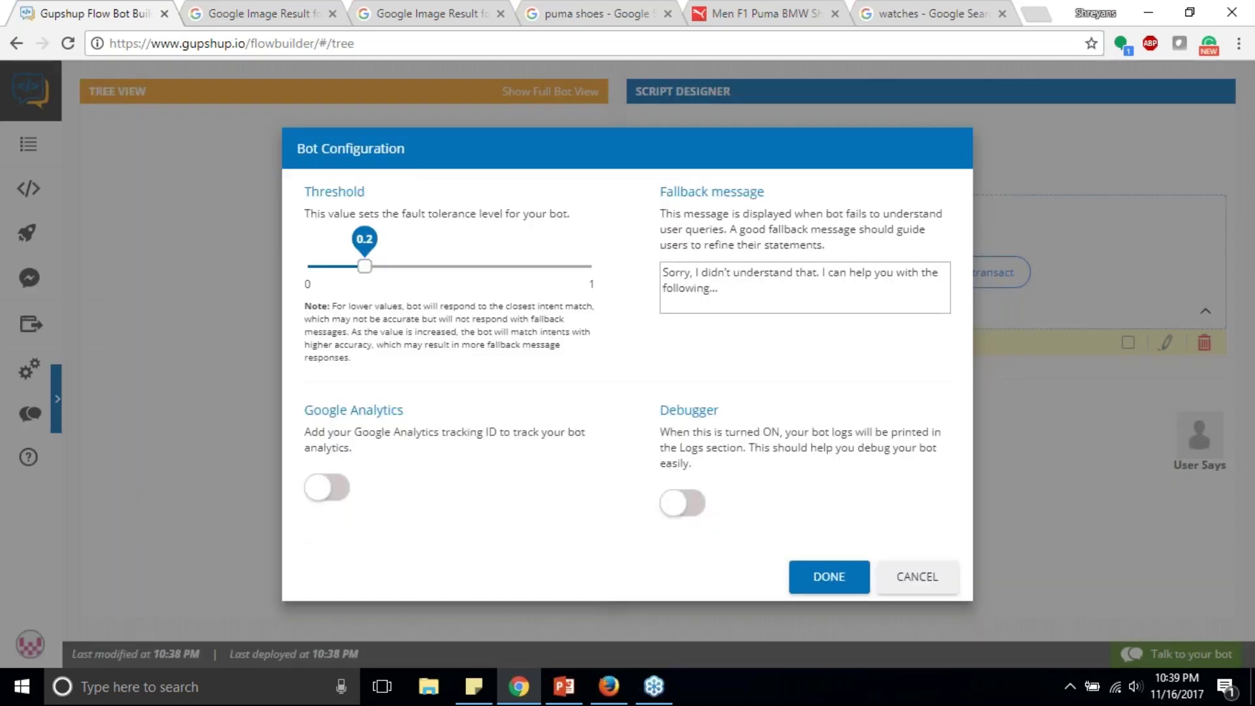
pyautogui.click(921, 575)
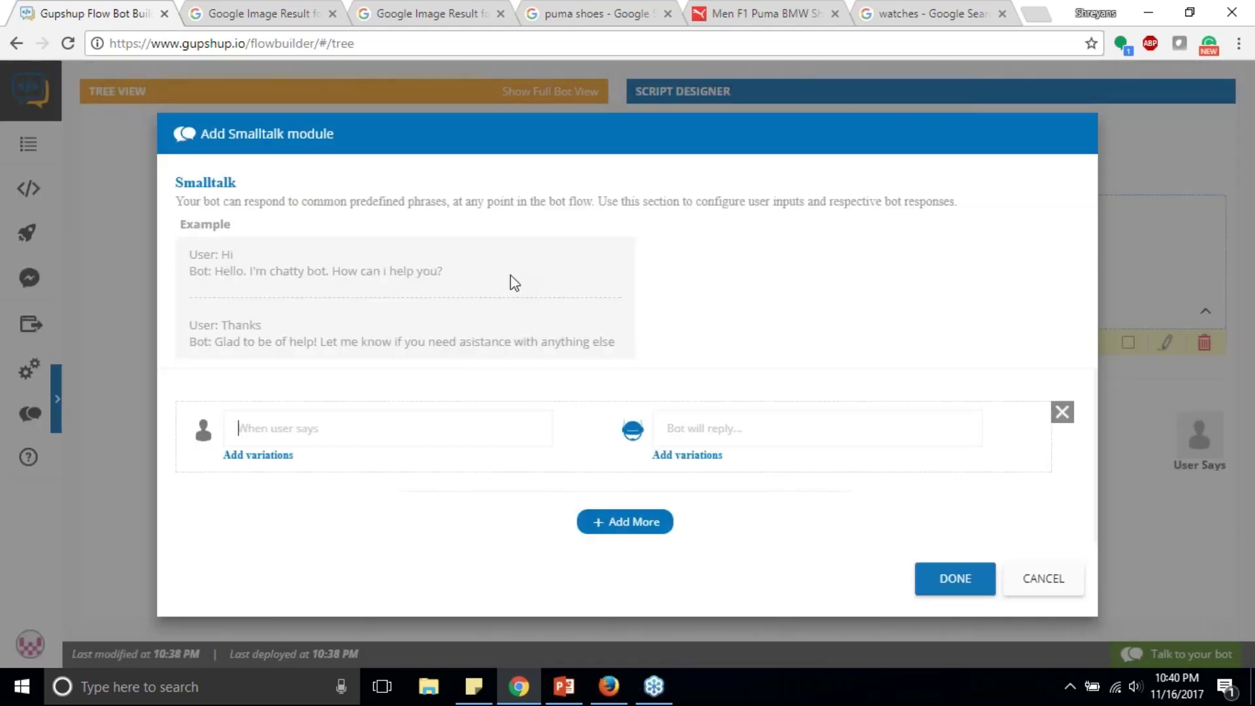
pyautogui.press('Escape')
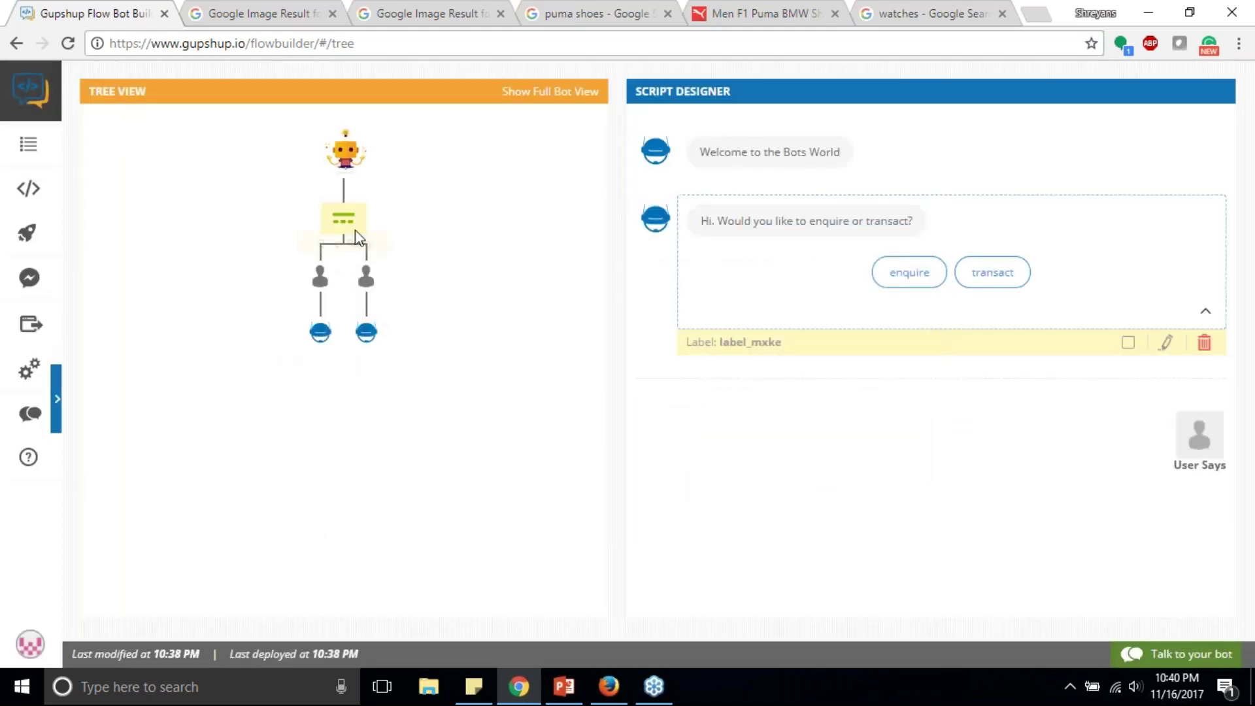
# - Select the quick reply node and preview the default conversation in the bot's test chat
pyautogui.click(350, 217)
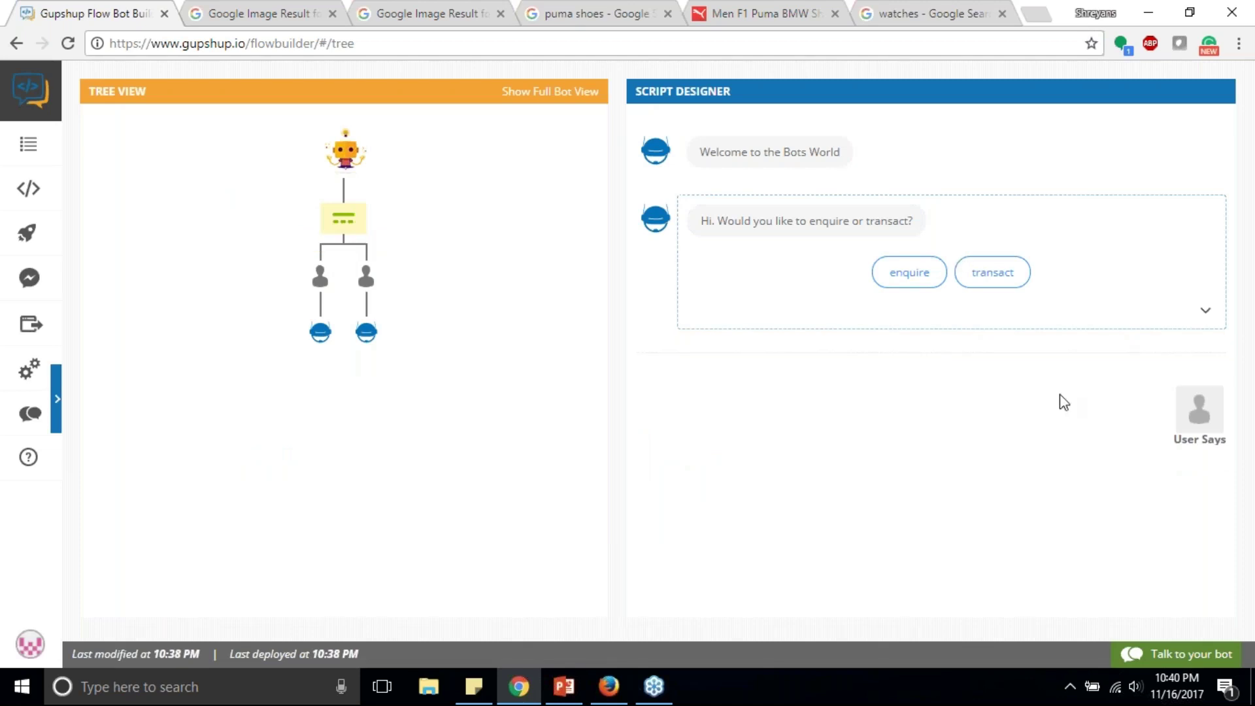
pyautogui.click(1176, 662)
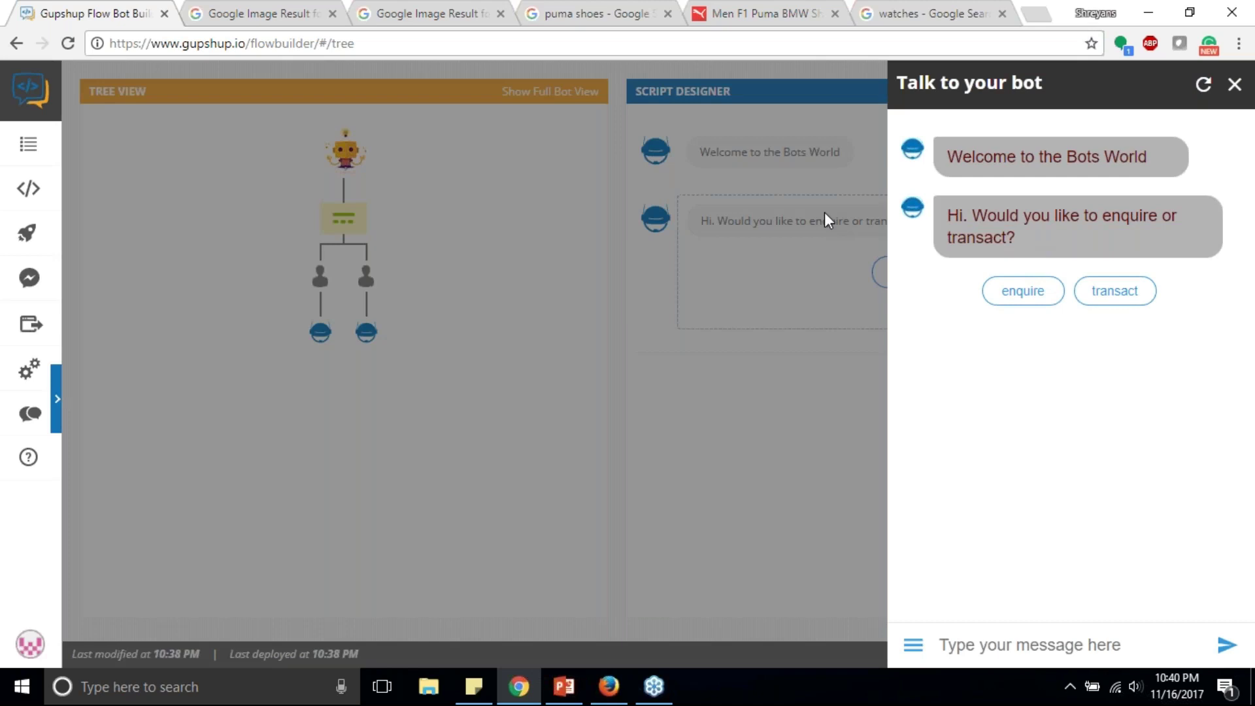
pyautogui.click(756, 358)
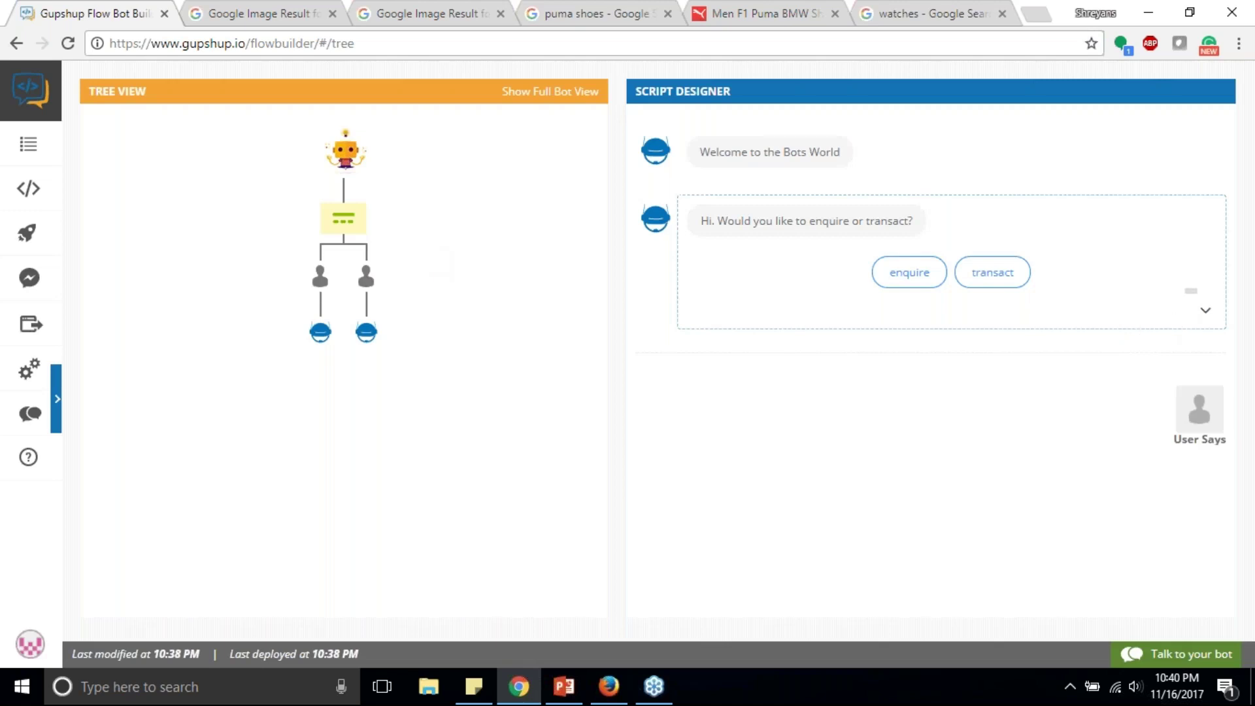
# - Delete the enquire/transact quick reply message together with all its linked nodes
pyautogui.click(1205, 310)
pyautogui.click(1204, 343)
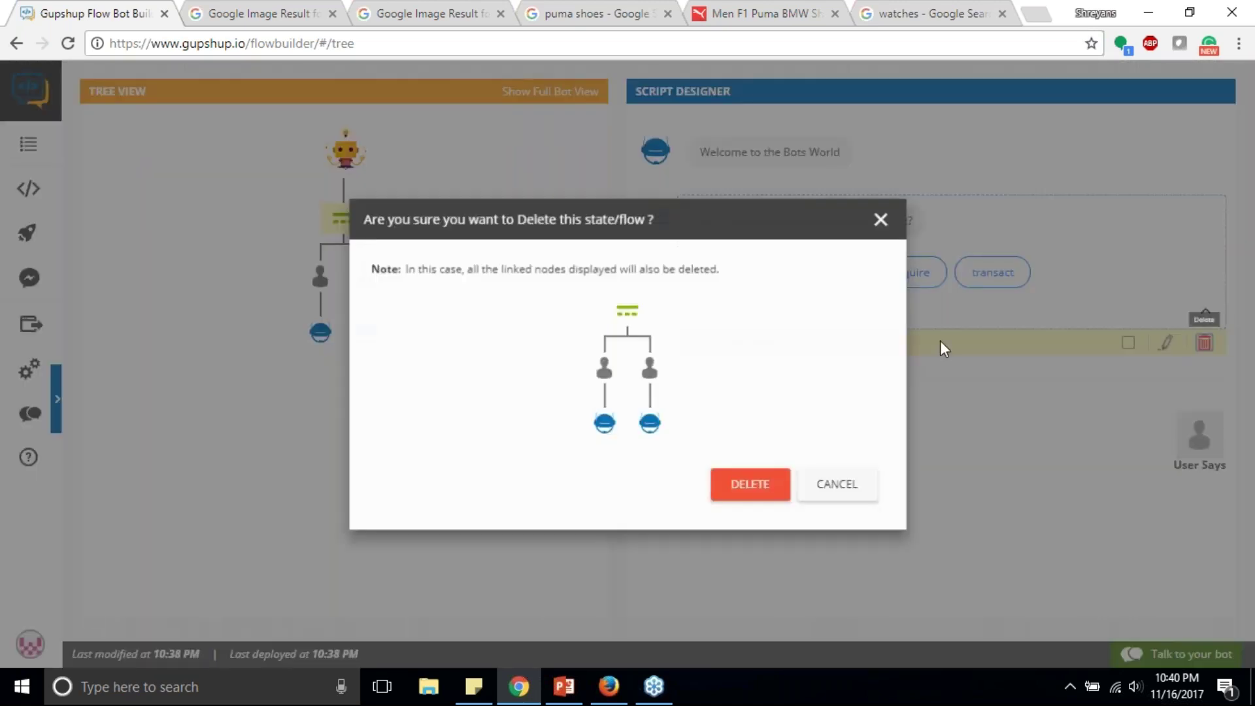
pyautogui.click(764, 492)
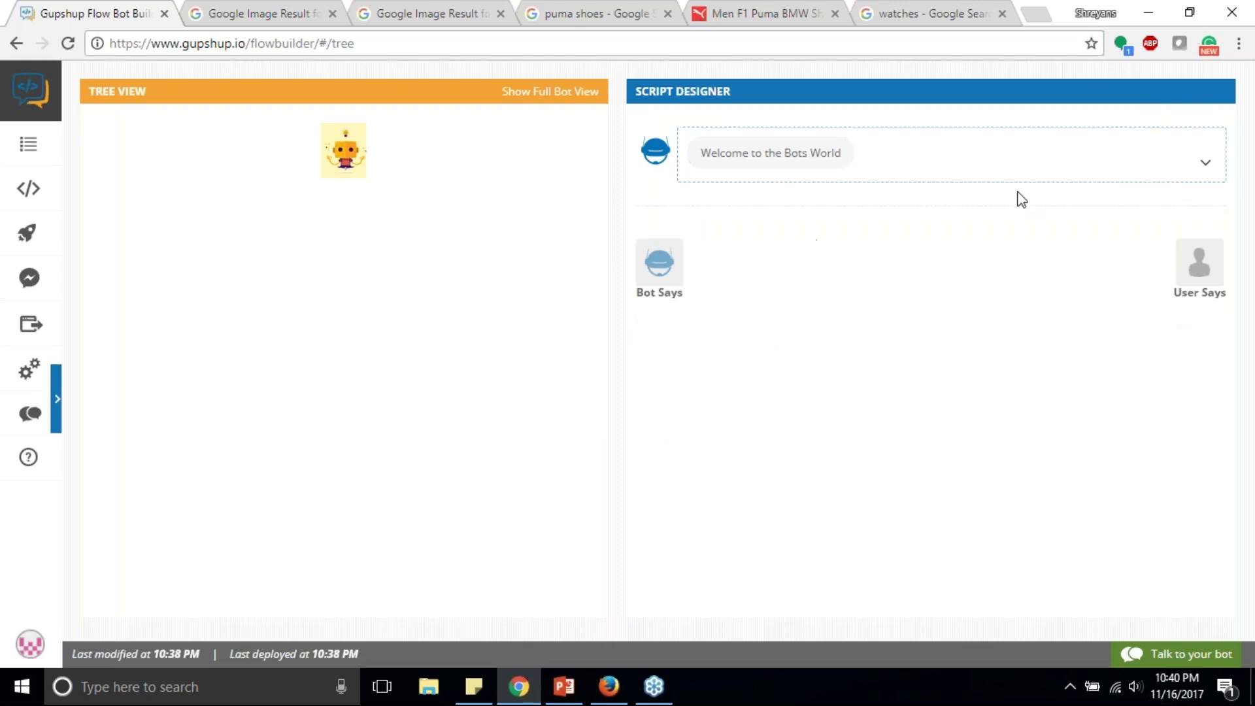
# - Change the bot's opening text message to "Welcome to my store."
pyautogui.click(1206, 164)
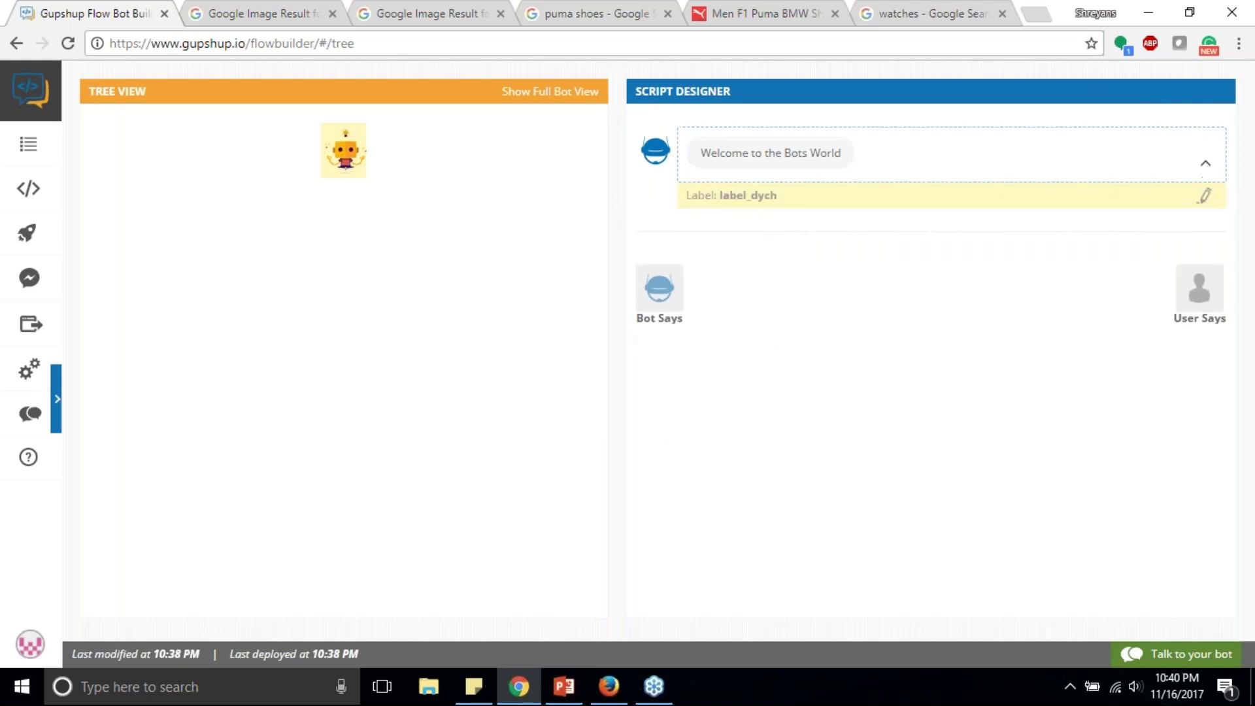
pyautogui.click(1205, 197)
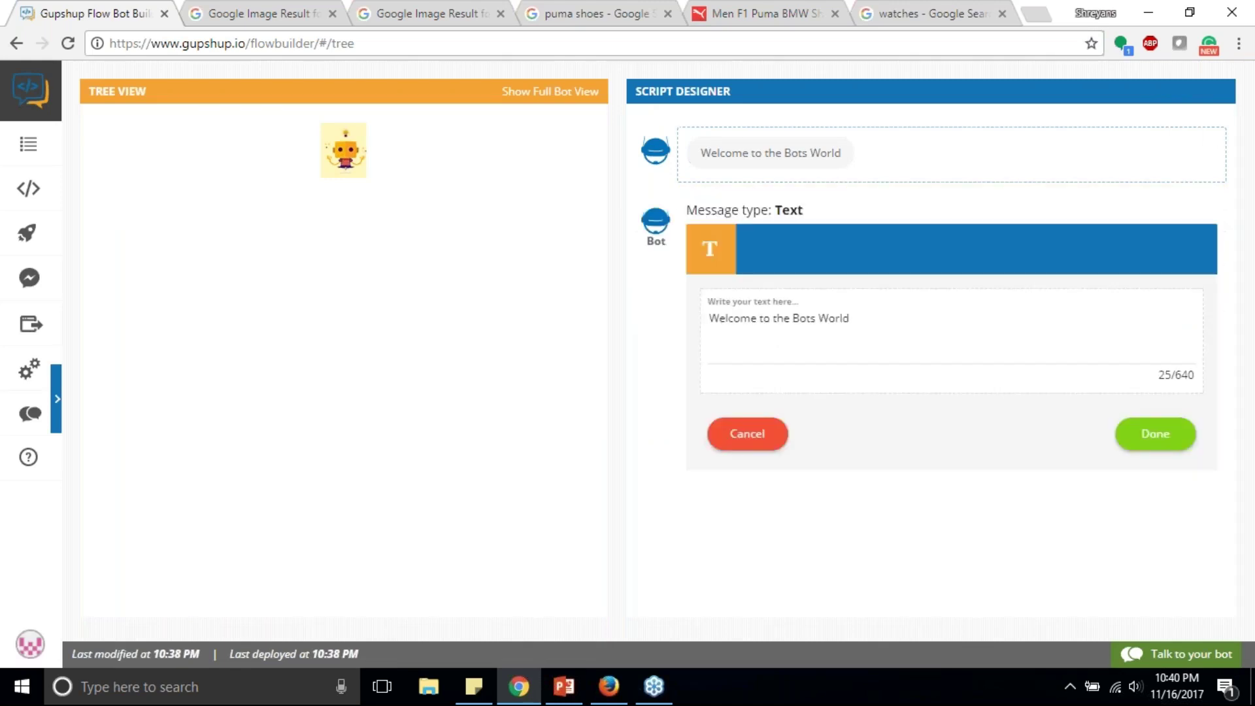
pyautogui.tripleClick(872, 329)
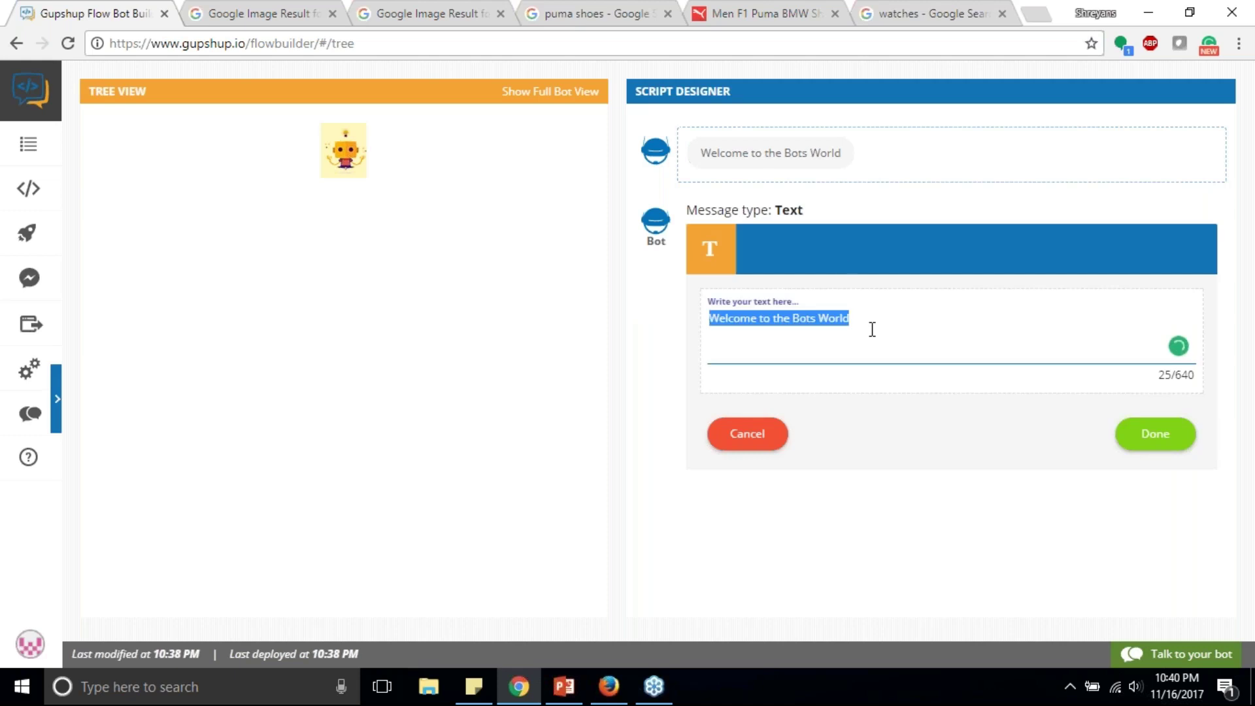
pyautogui.write('W')
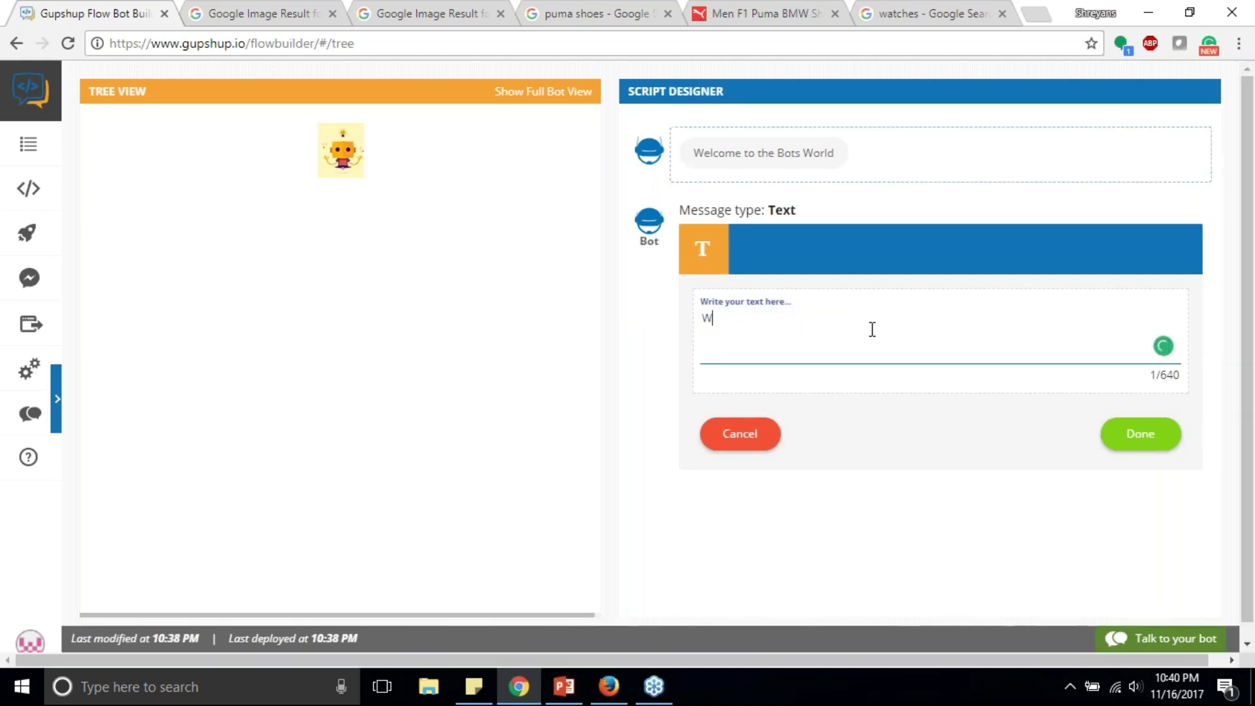
pyautogui.write('elcom')
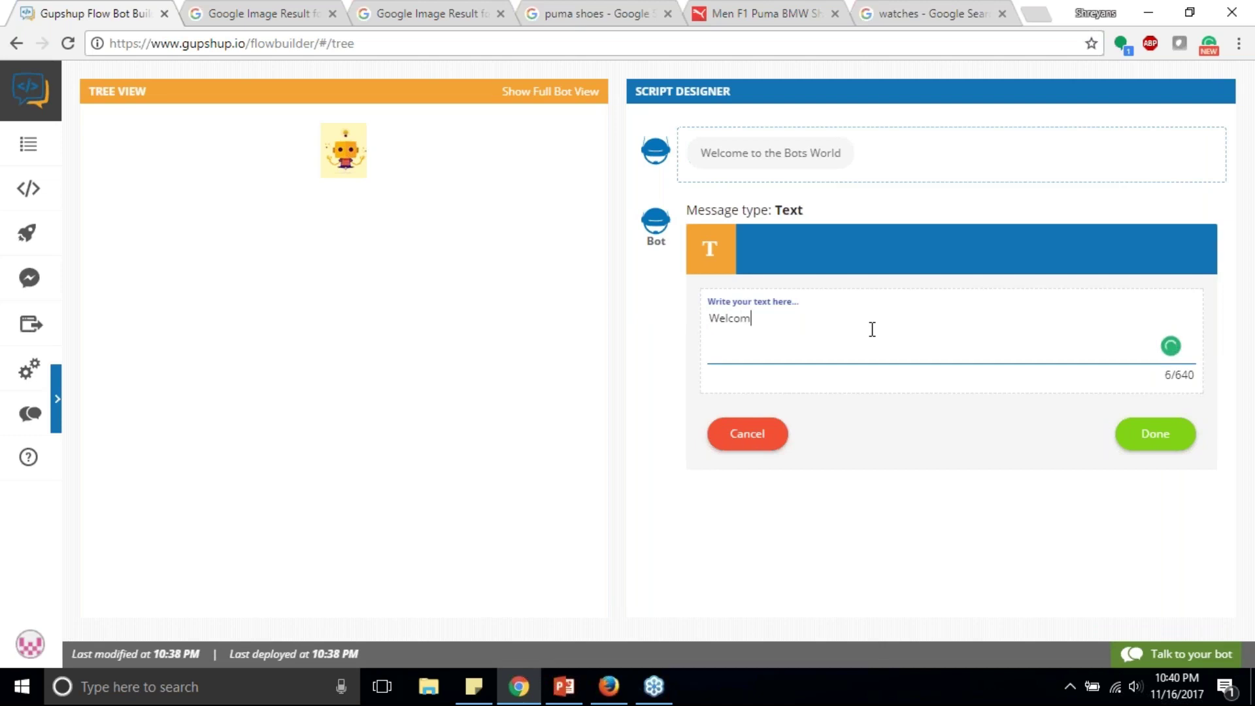
pyautogui.write('e to my store.')
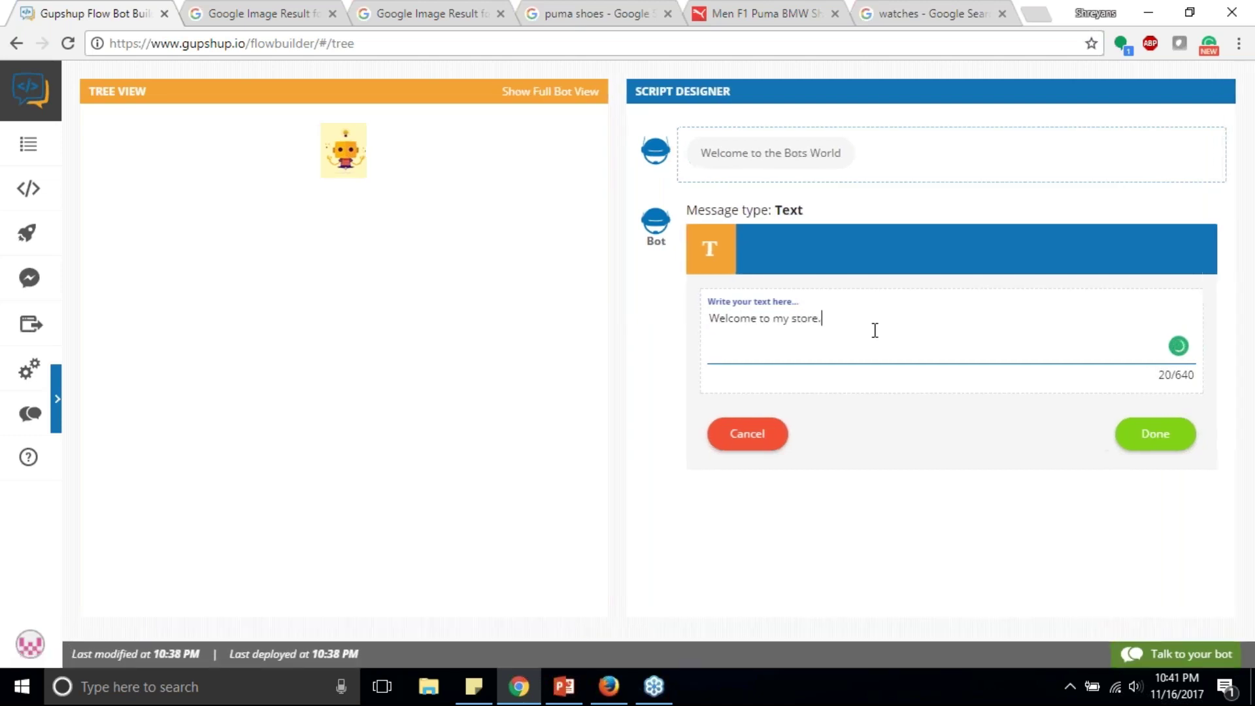
pyautogui.click(1116, 437)
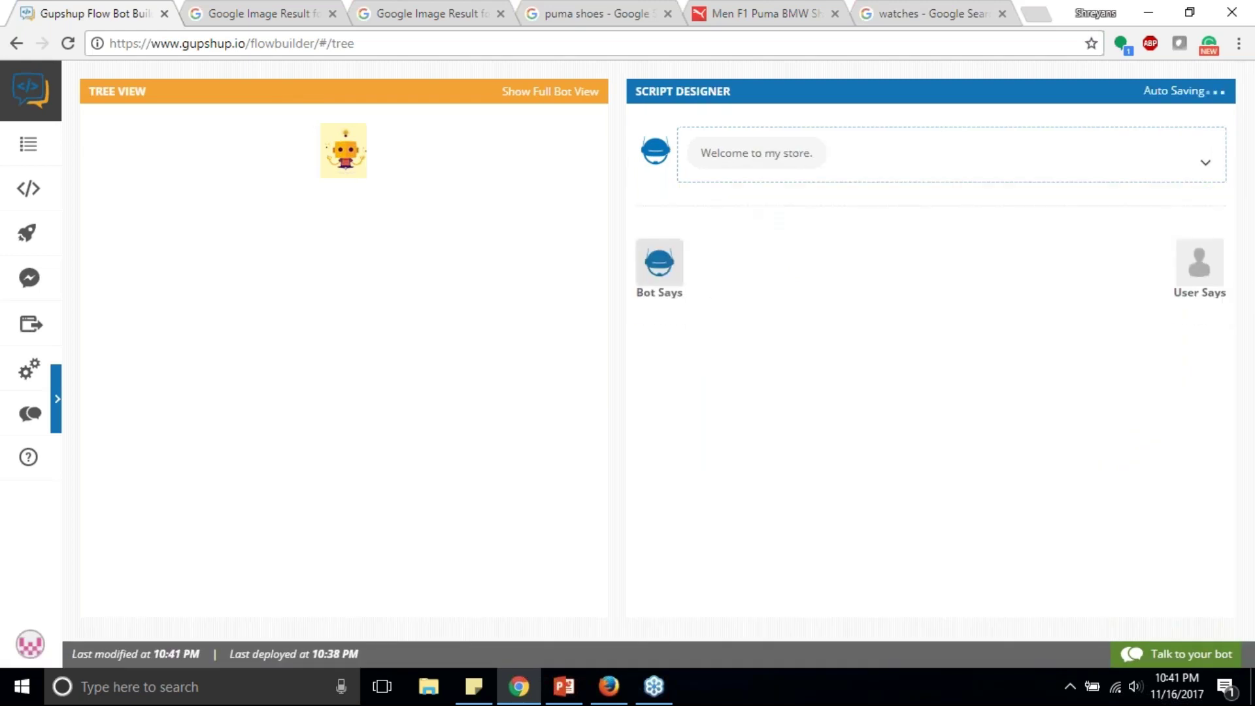
# - Add a quick reply bot message after the welcome text asking "What would you like to buy?"
pyautogui.click(664, 278)
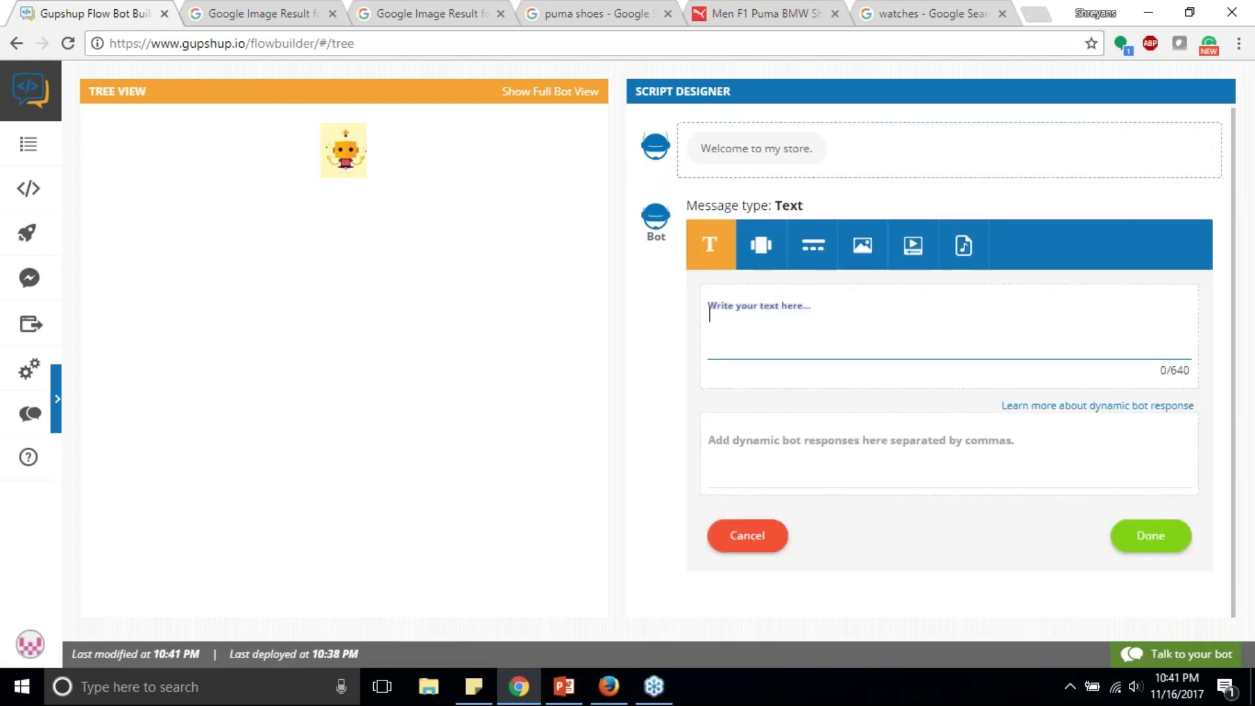
pyautogui.click(763, 248)
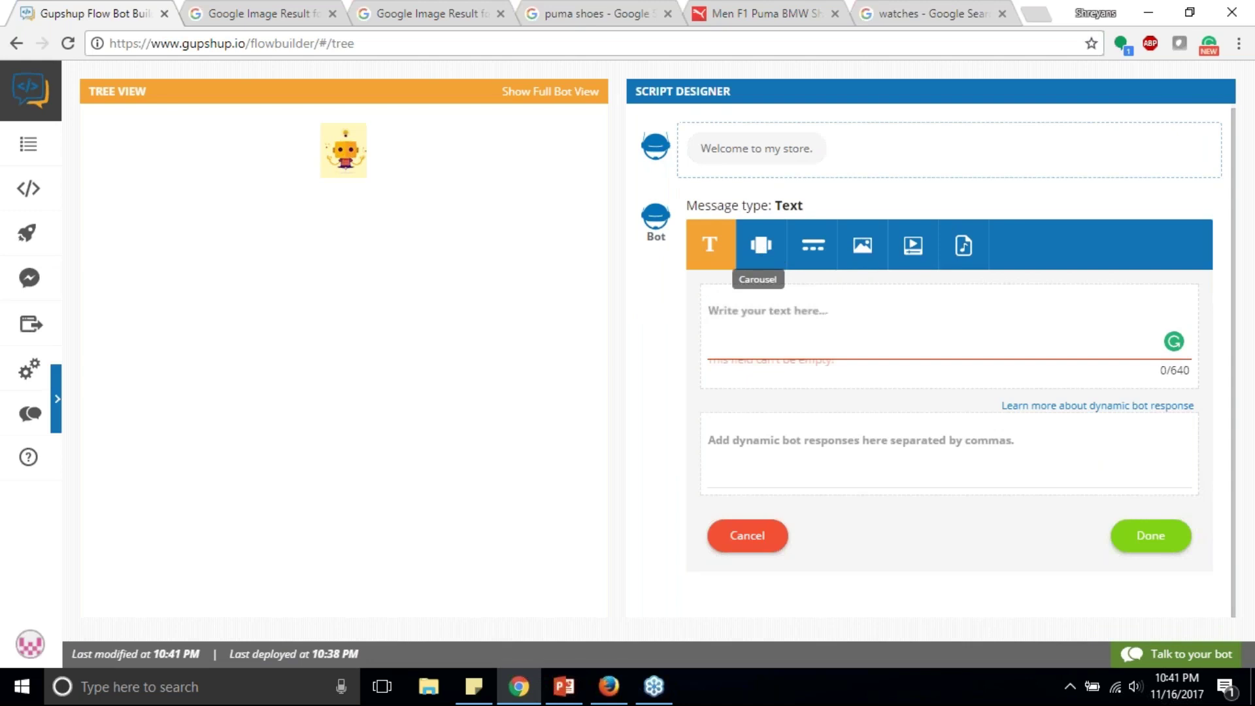
pyautogui.click(813, 254)
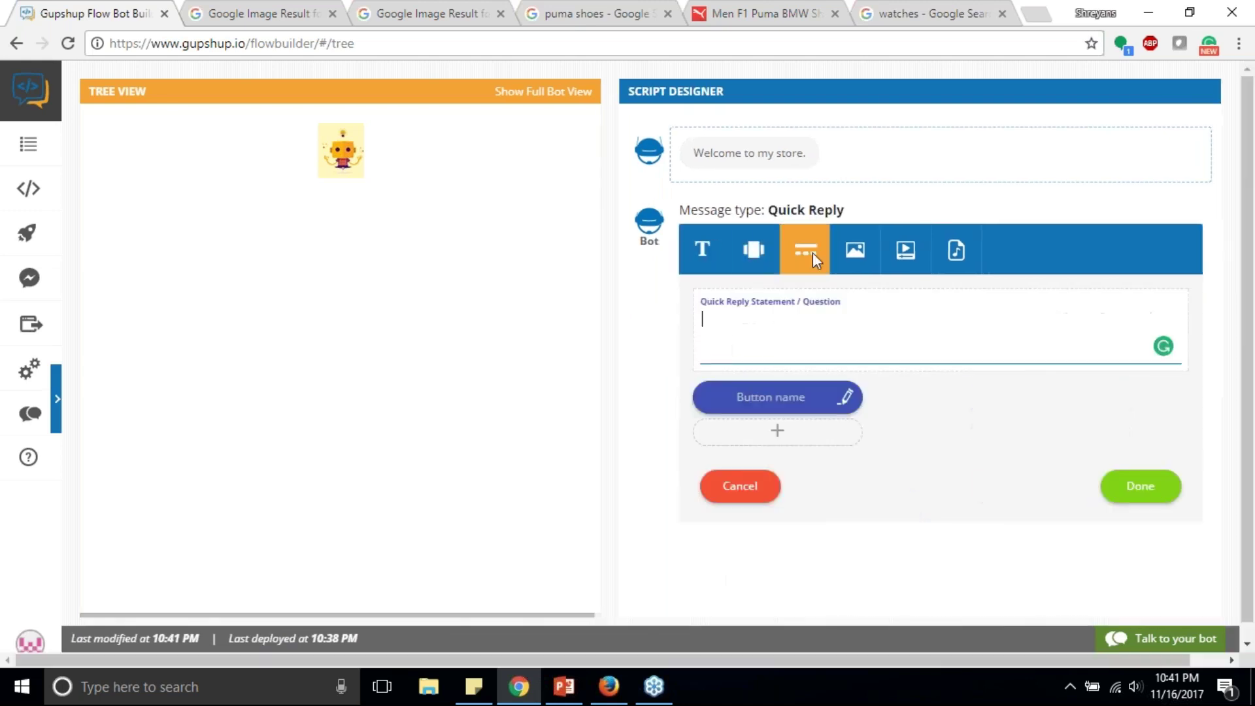
pyautogui.click(815, 333)
pyautogui.write('W')
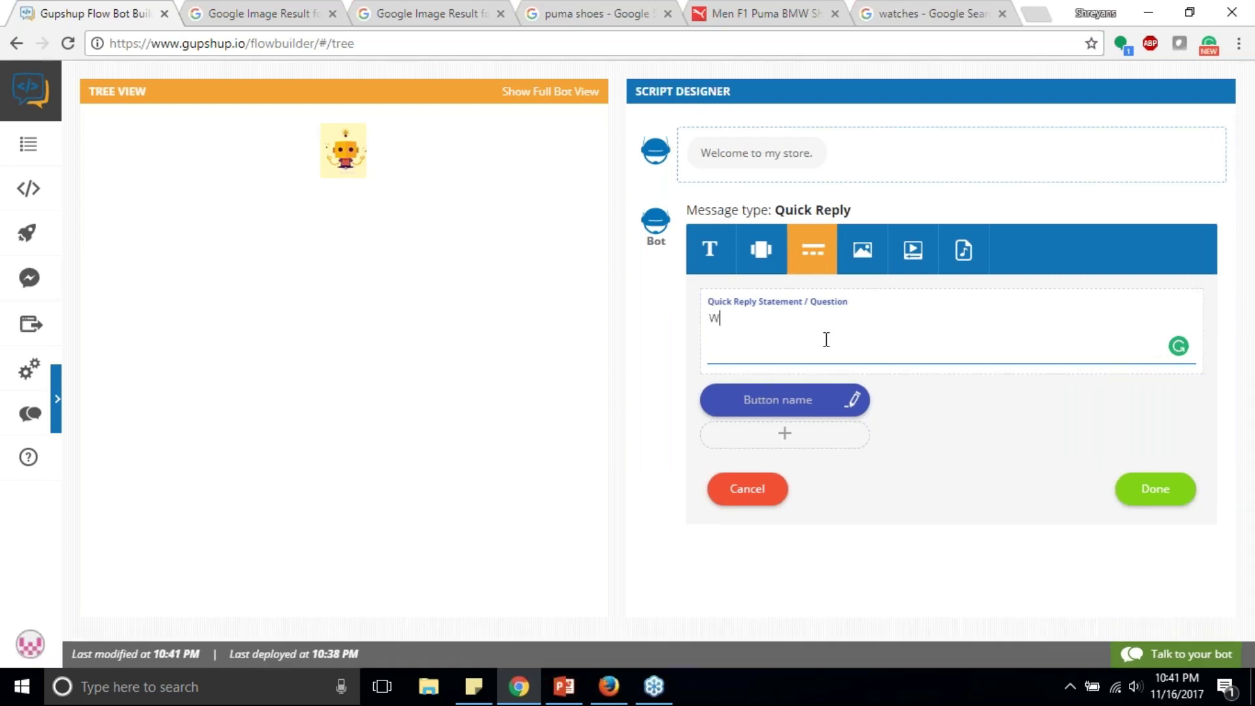
pyautogui.write('hat would')
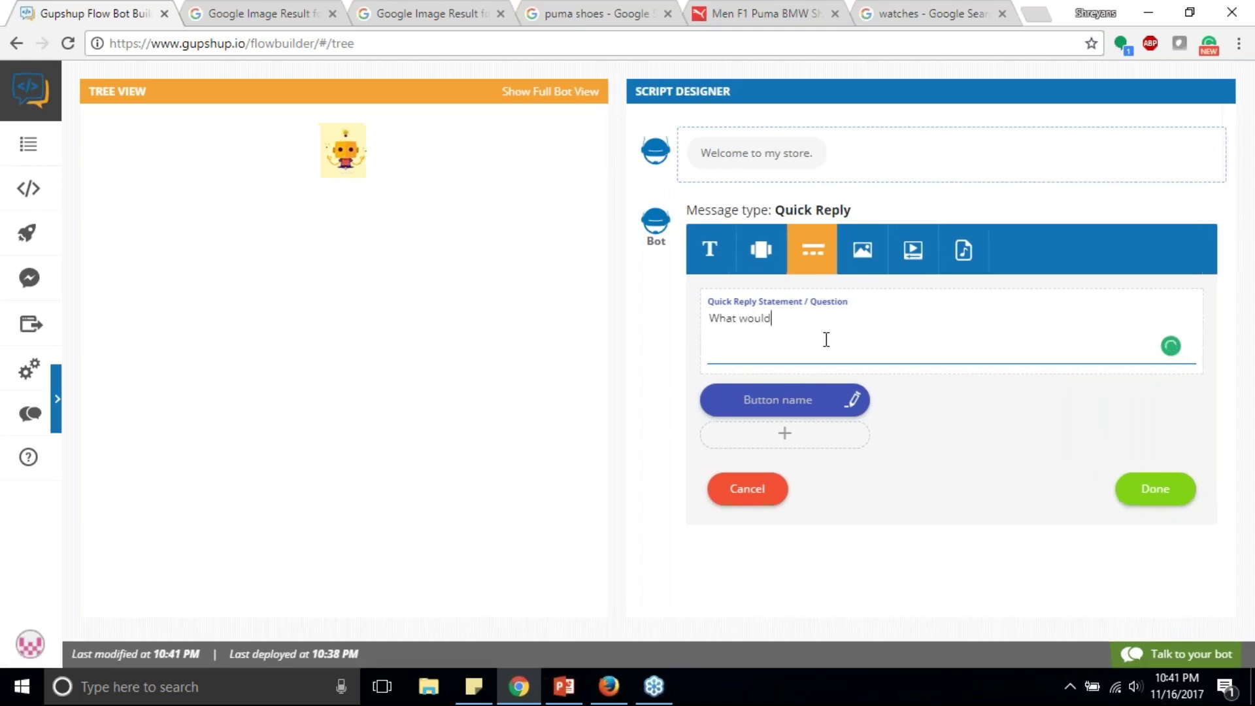
pyautogui.write(' you like to bi')
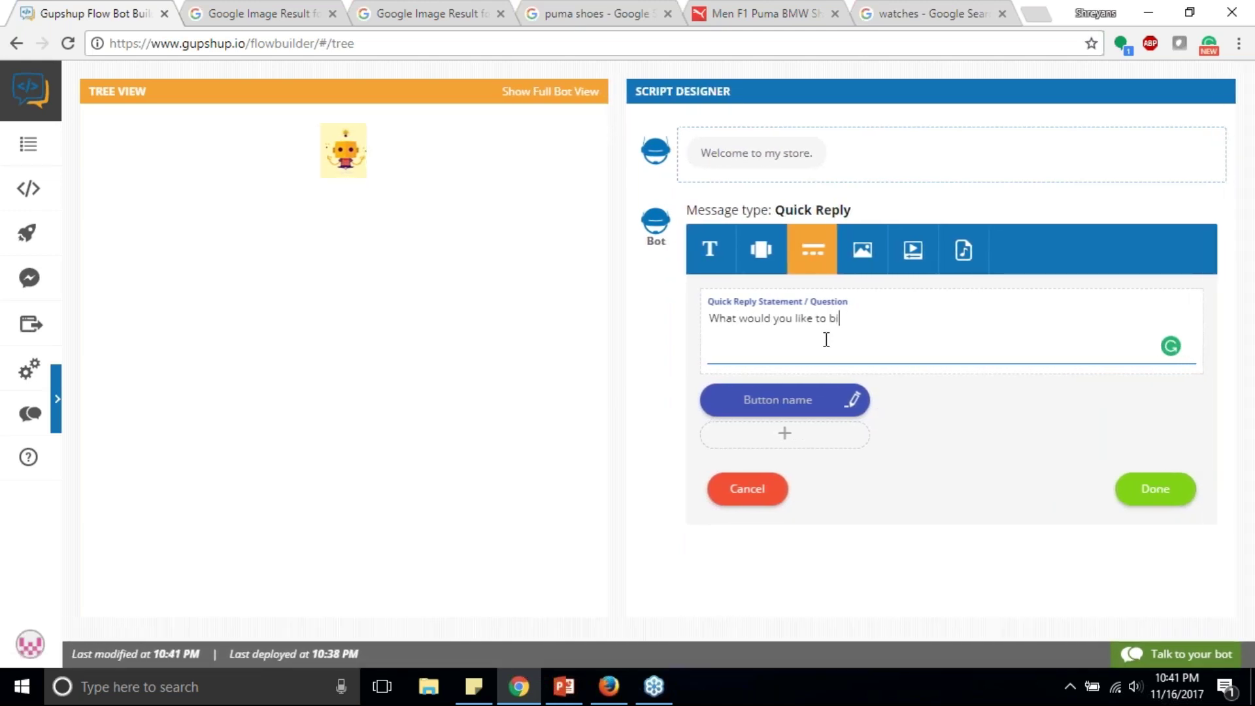
pyautogui.press('BackSpace')
pyautogui.write('uy?')
# - Give the buying question two reply buttons, "Shoes" and "Watches", and save the message
pyautogui.click(799, 402)
pyautogui.write('Shoes')
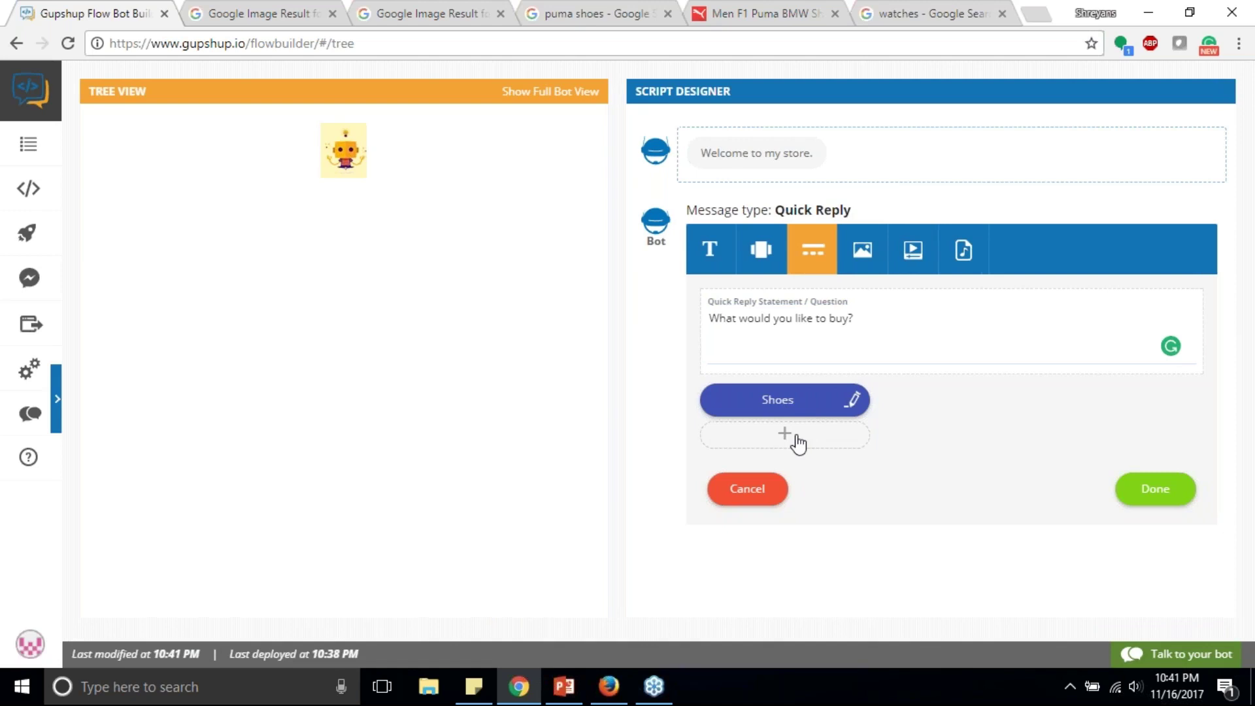
pyautogui.click(784, 434)
pyautogui.click(771, 439)
pyautogui.write('Watches')
pyautogui.click(1151, 529)
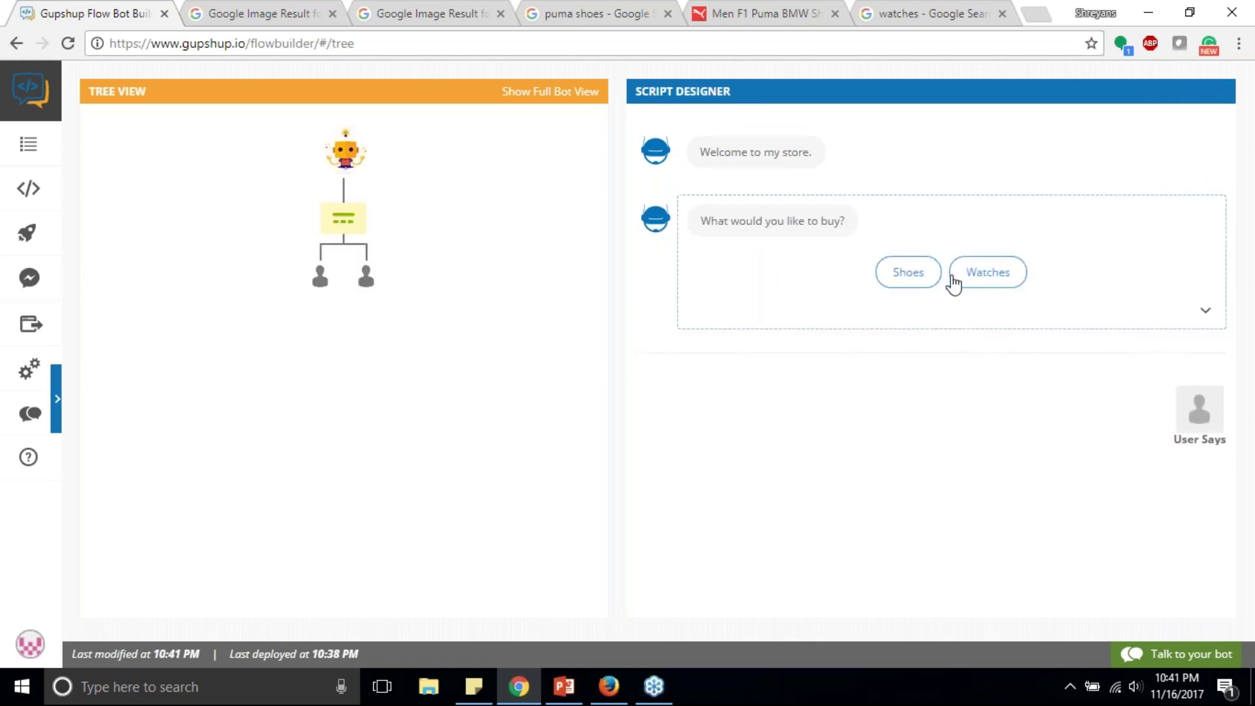
# - Examine the Shoes and Watches user nodes in the tree and the response options each one offers
pyautogui.click(320, 275)
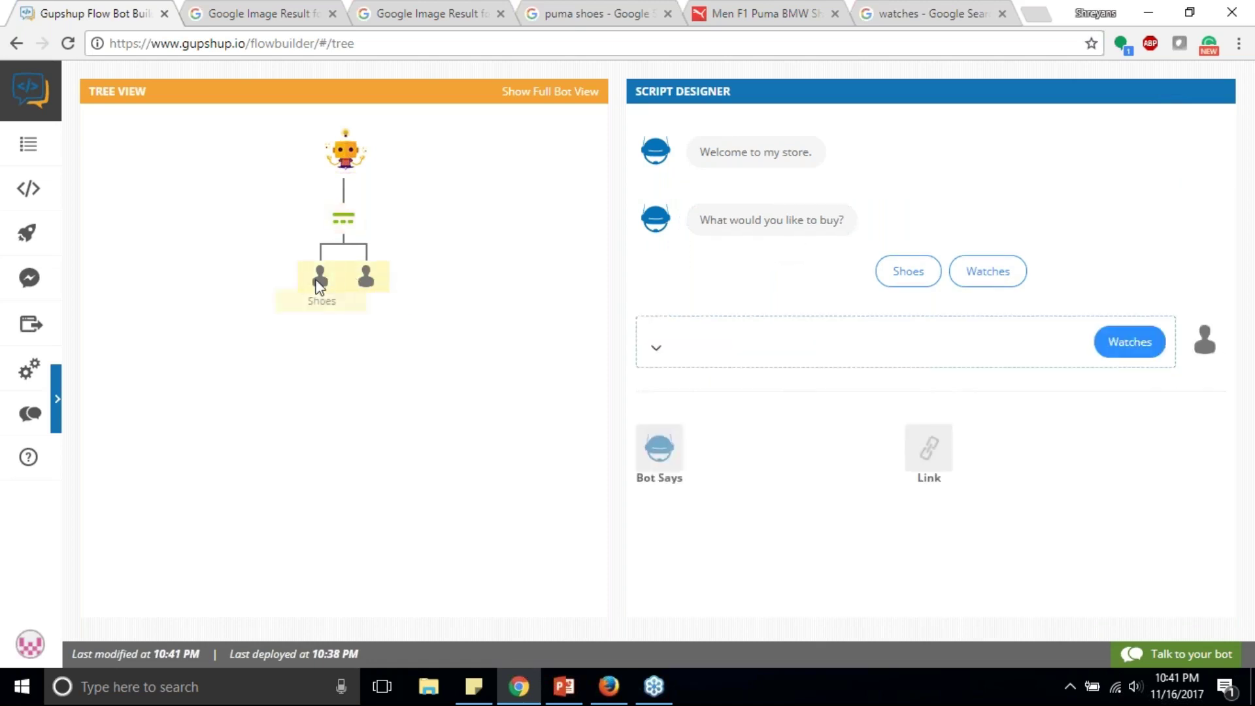
pyautogui.click(374, 279)
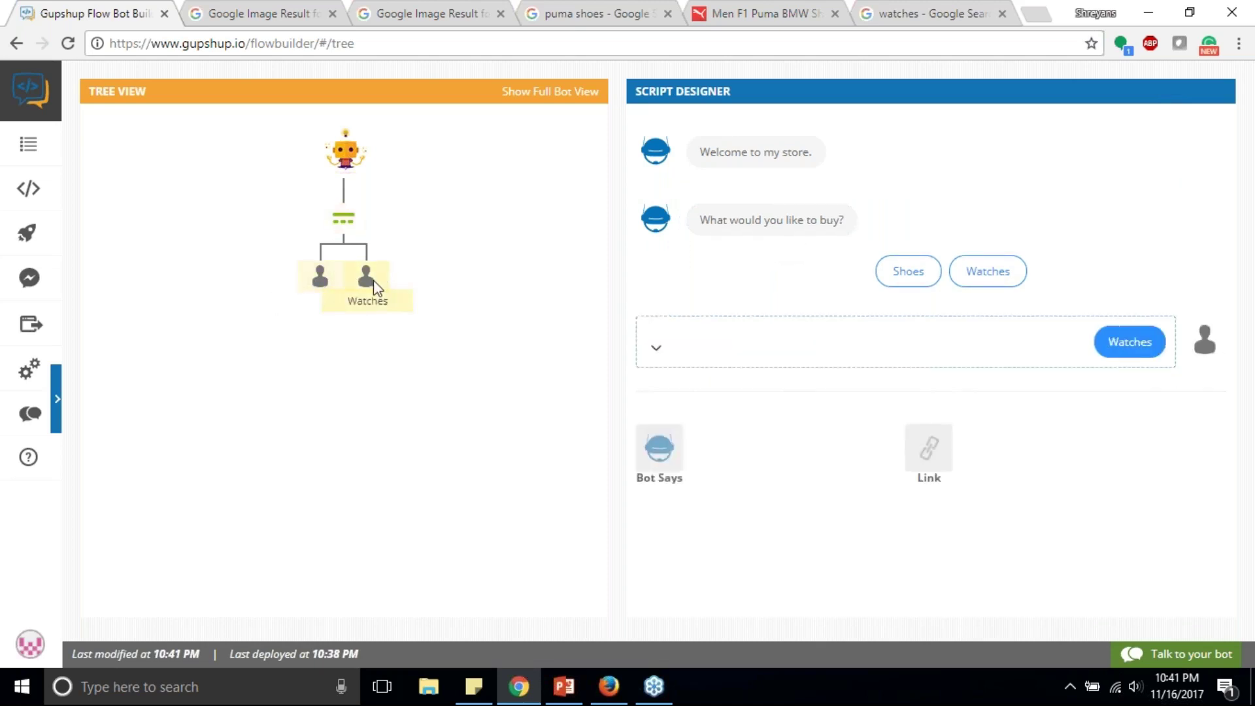
pyautogui.click(327, 285)
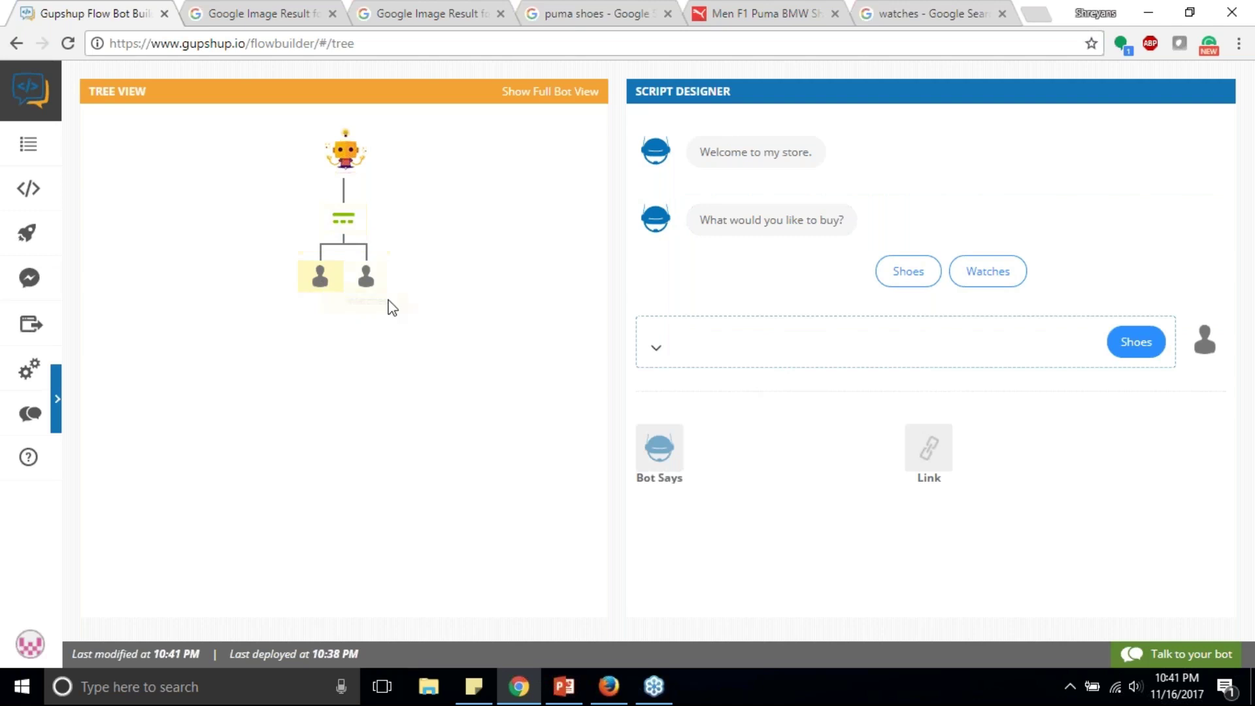
pyautogui.click(366, 277)
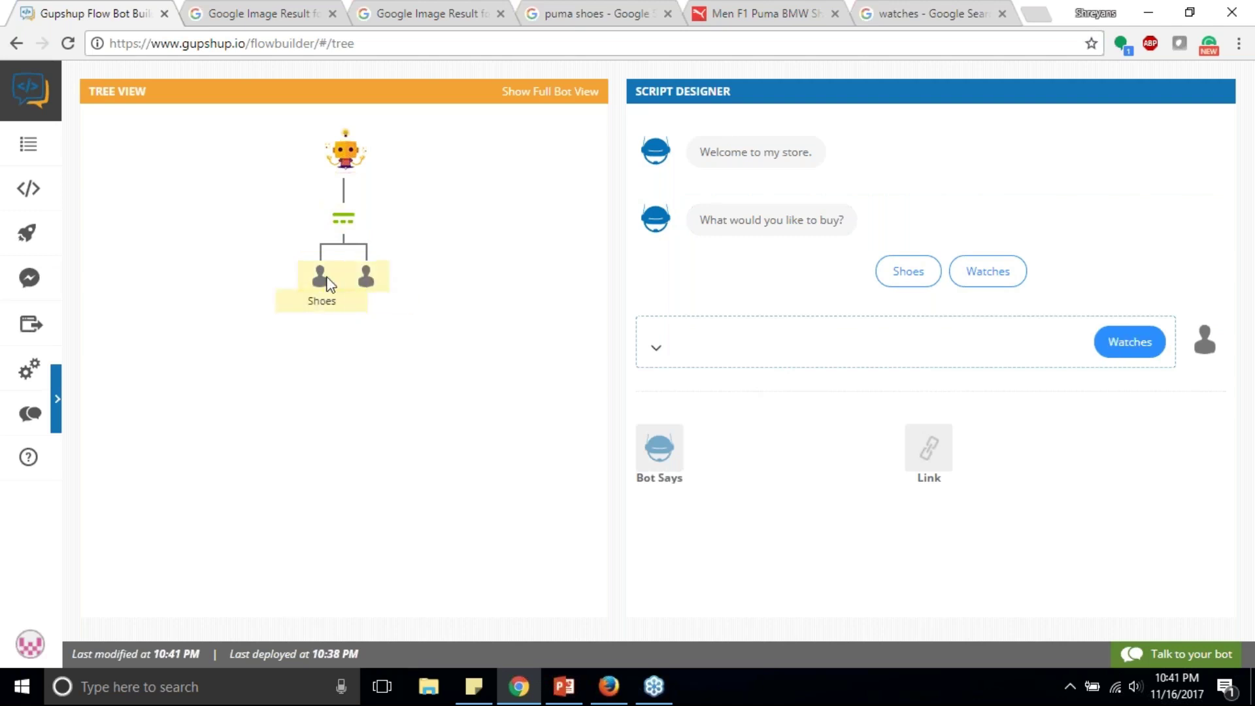
pyautogui.click(328, 283)
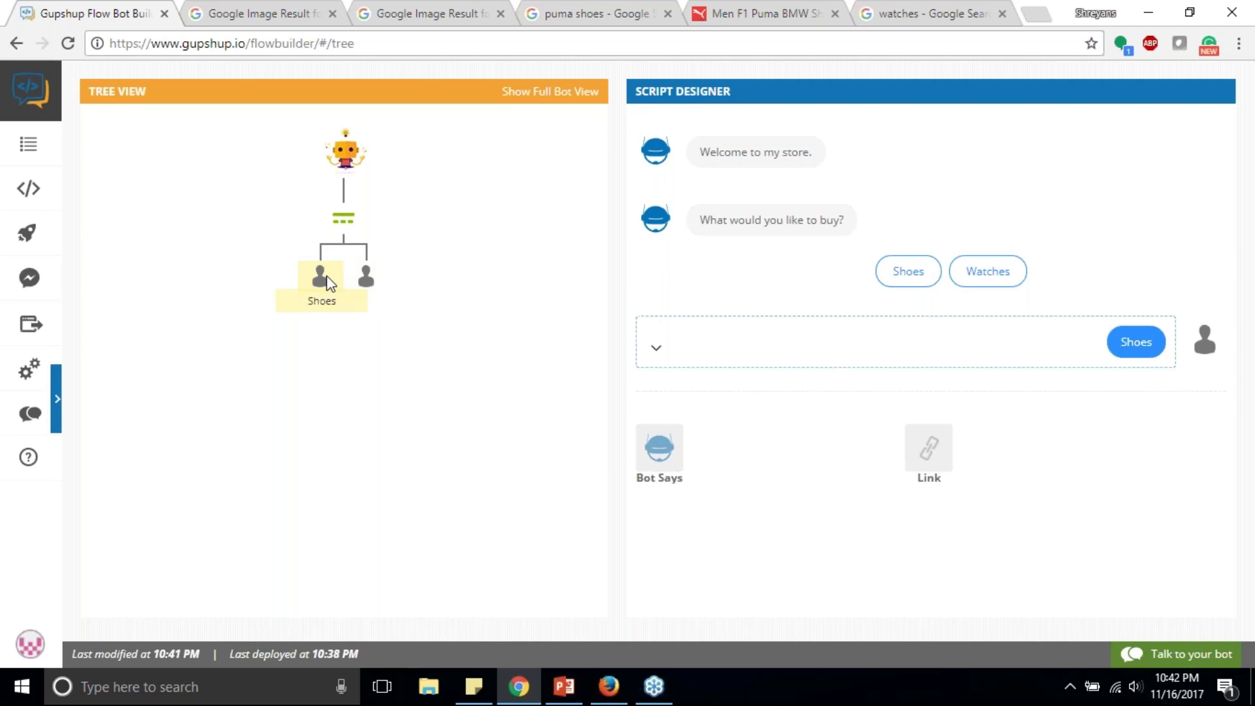
pyautogui.click(656, 347)
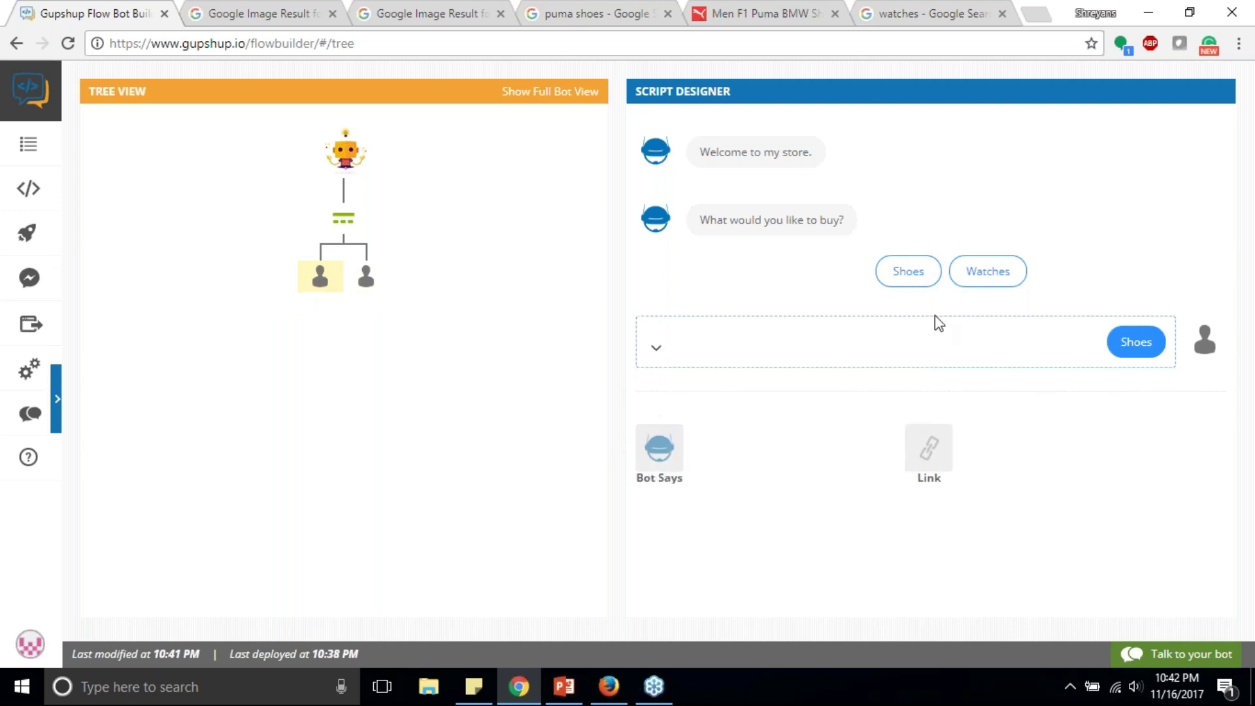
pyautogui.click(363, 275)
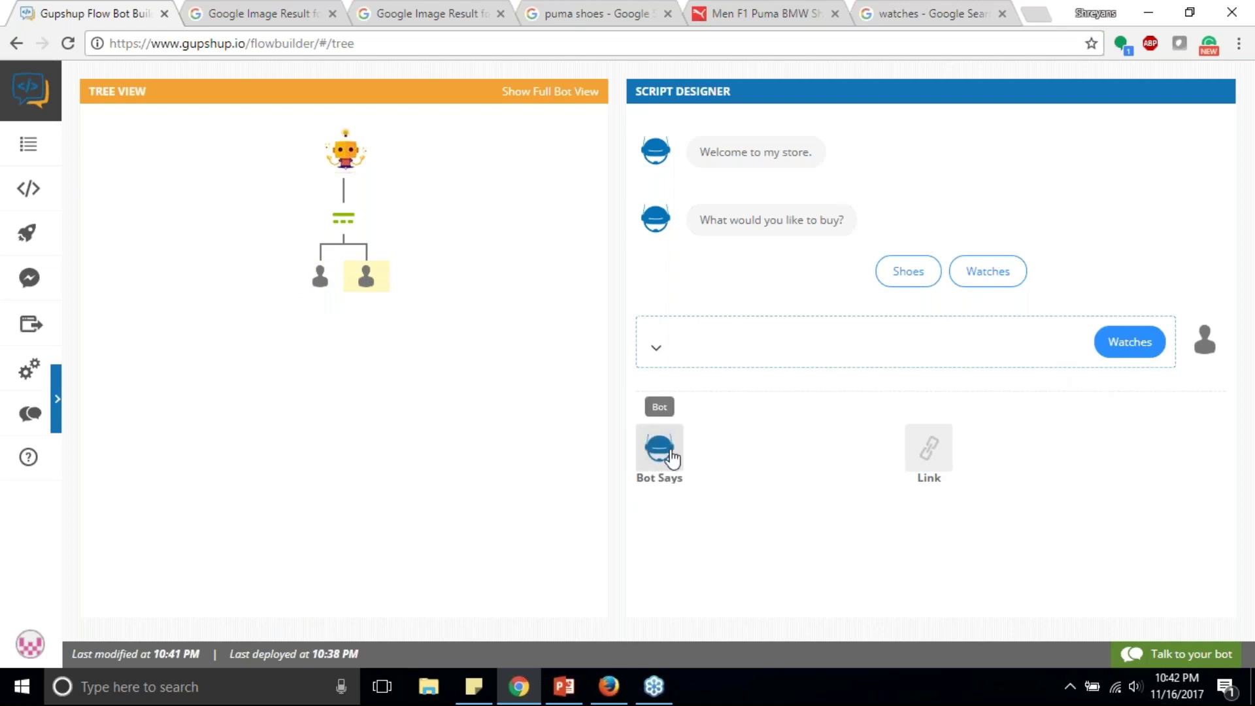
# - Add a quick reply bot message under the Shoes node asking "which brand?"
pyautogui.click(319, 278)
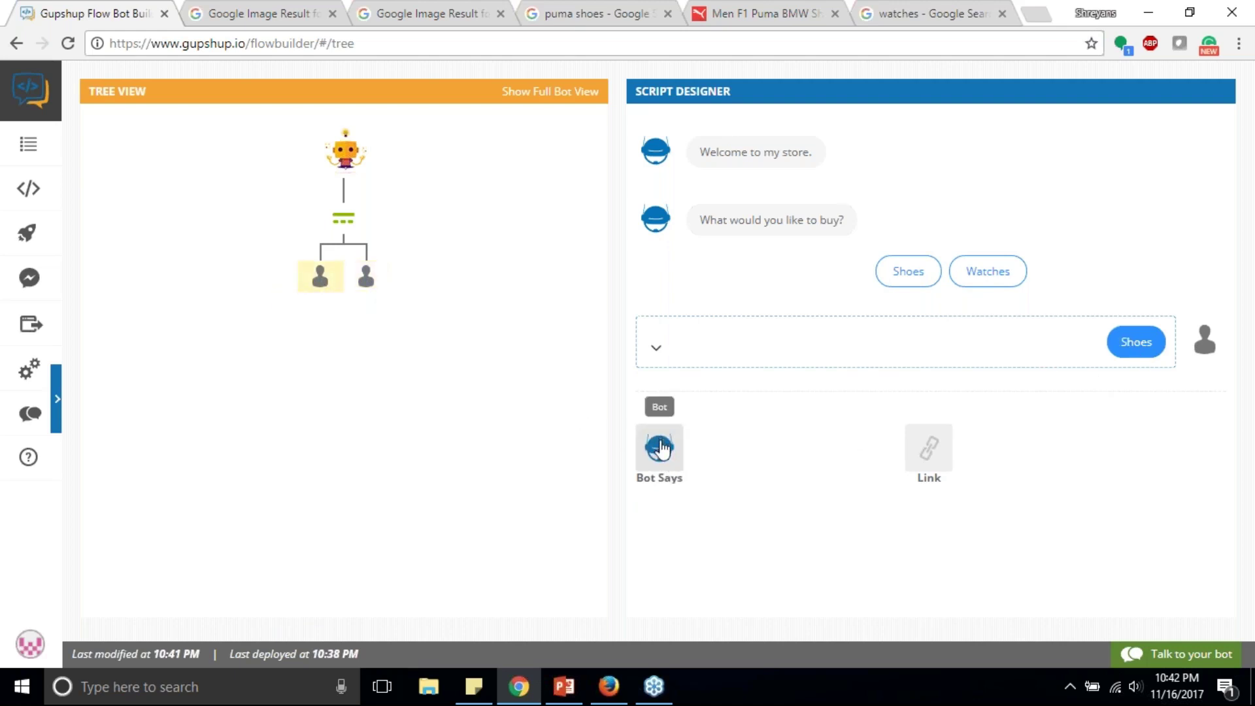
pyautogui.click(680, 446)
pyautogui.click(813, 246)
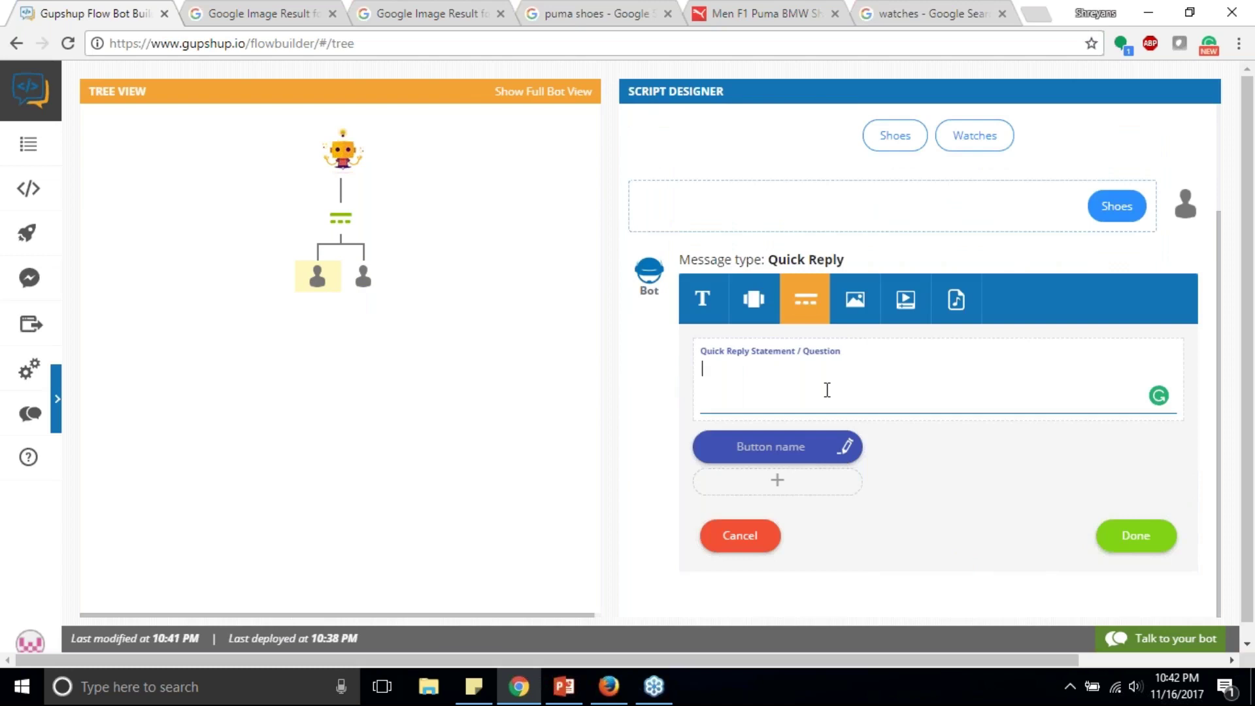
pyautogui.write('w')
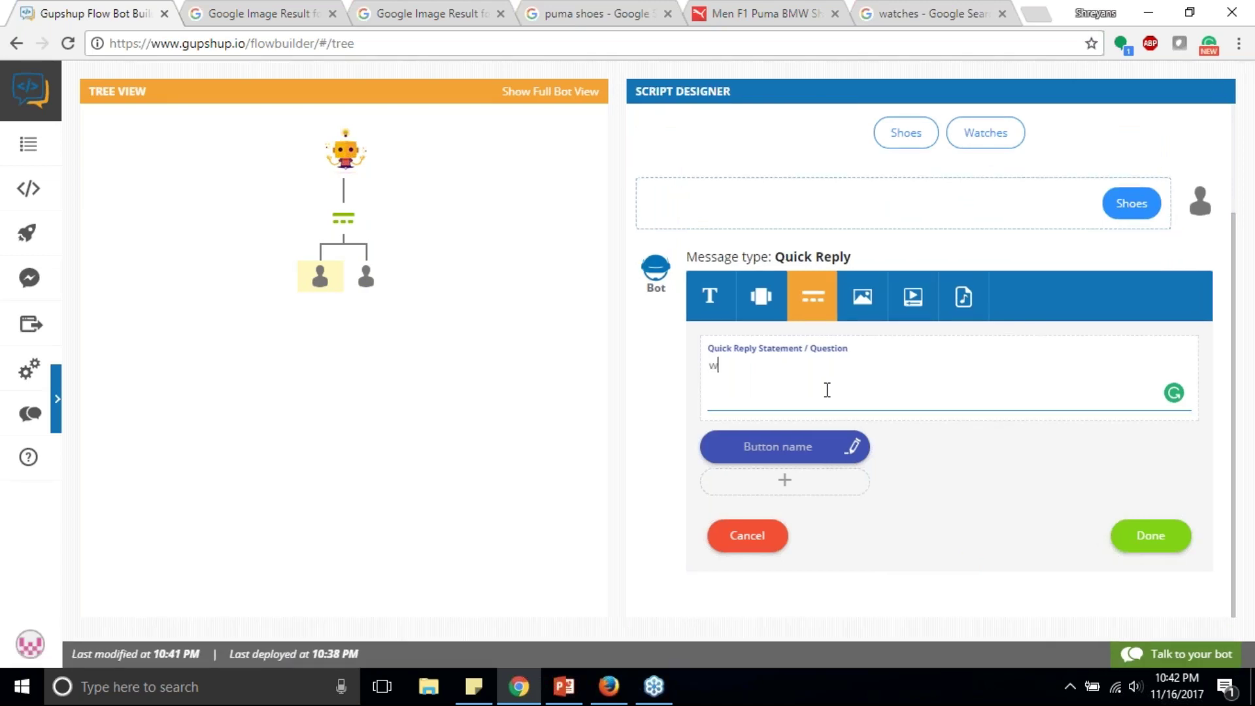
pyautogui.write('hich brand?')
# - Give the brand question the reply buttons "Nike" and "Puma", save it, and check their new nodes in the tree
pyautogui.click(775, 455)
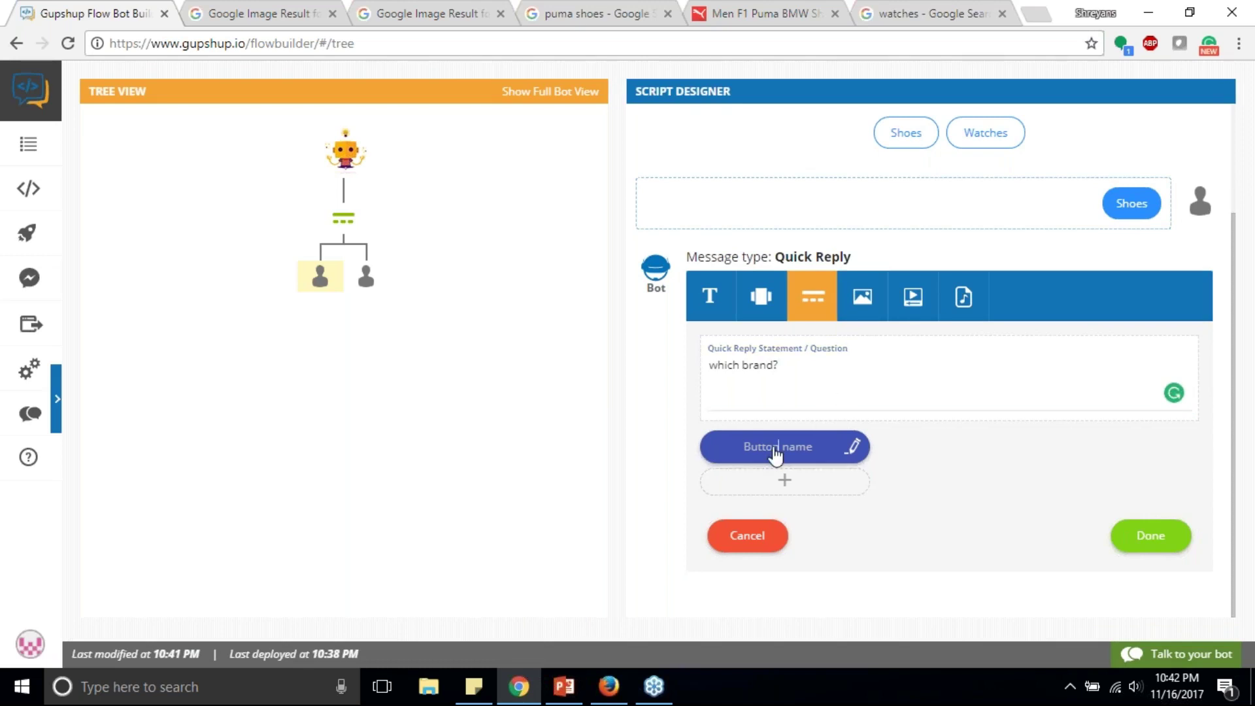
pyautogui.write('Nike')
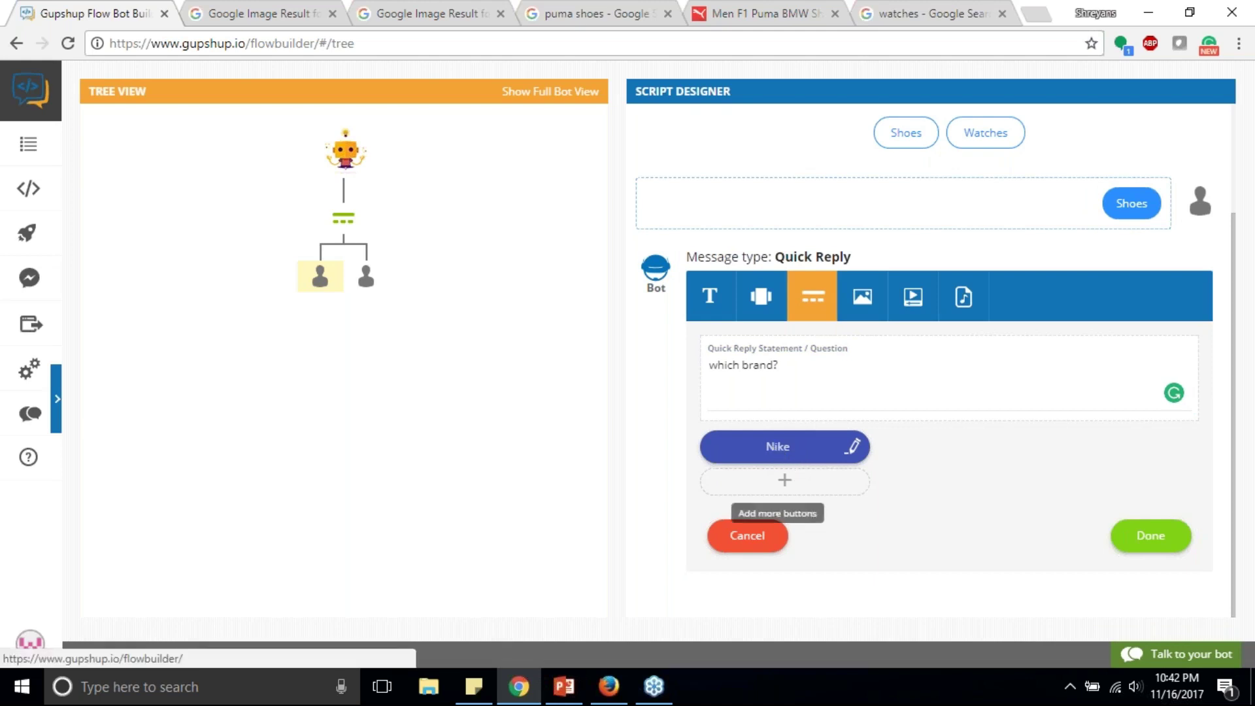
pyautogui.click(784, 474)
pyautogui.write('Puma')
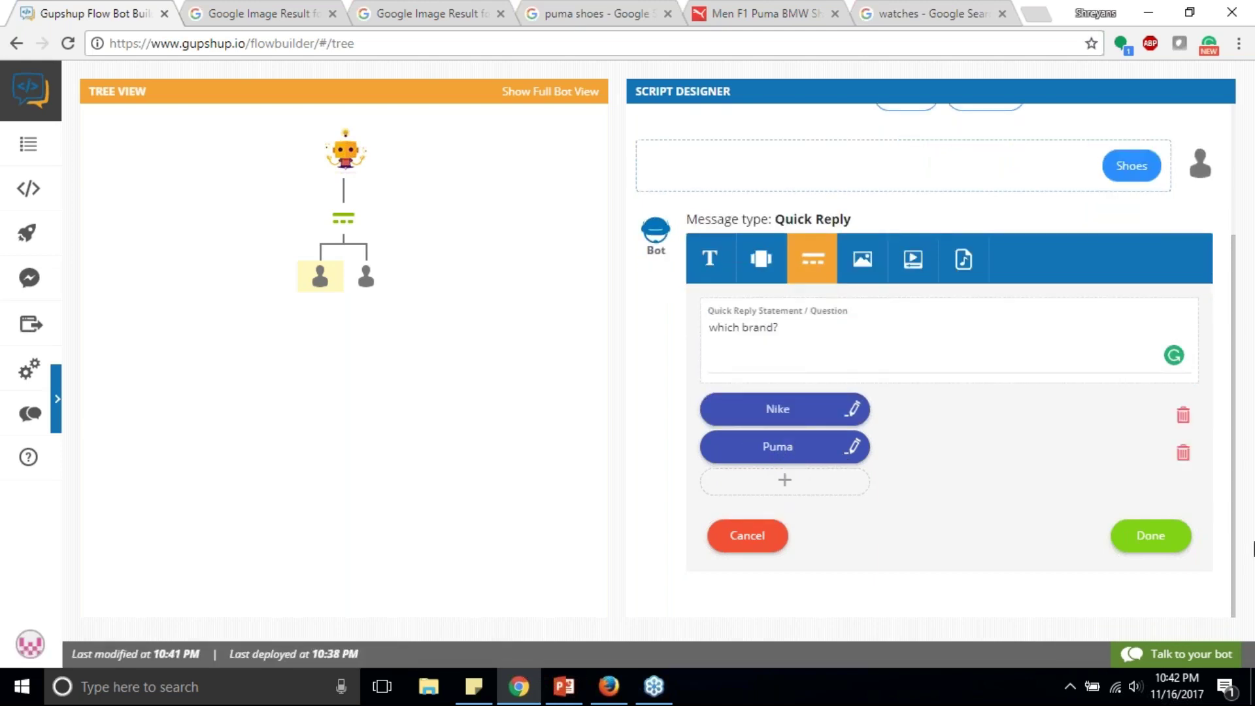
pyautogui.click(1159, 539)
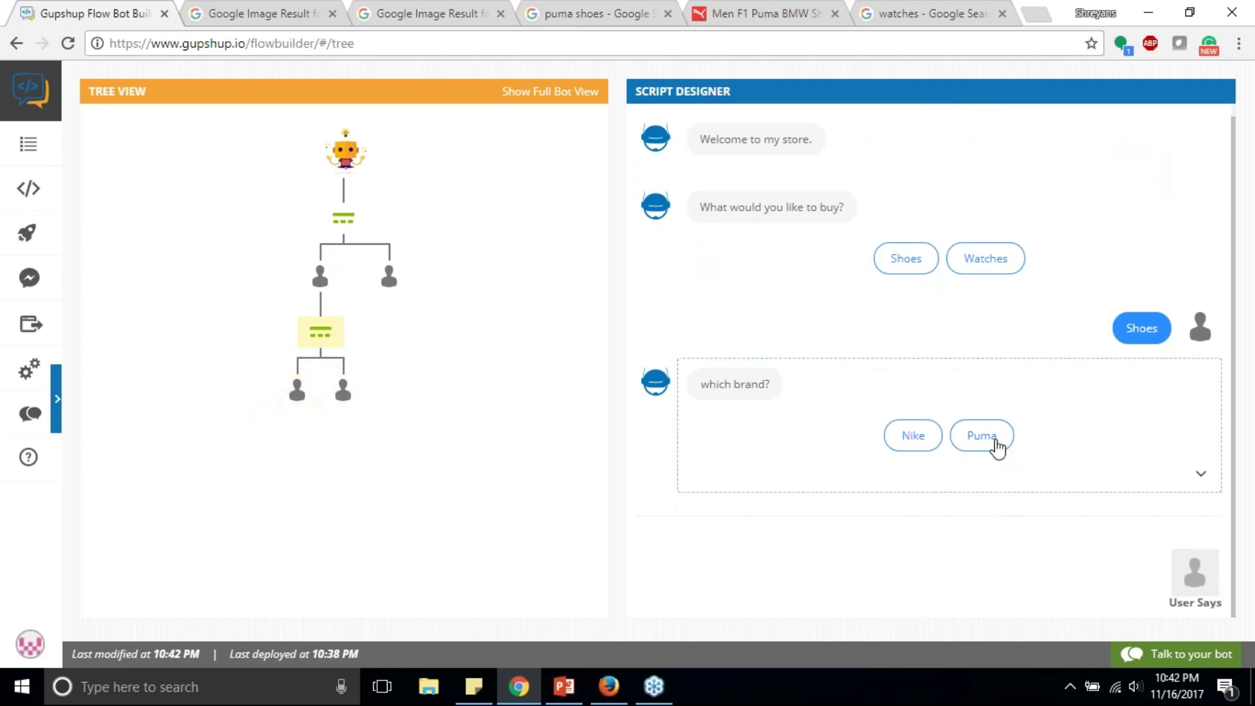
pyautogui.click(302, 397)
pyautogui.click(347, 395)
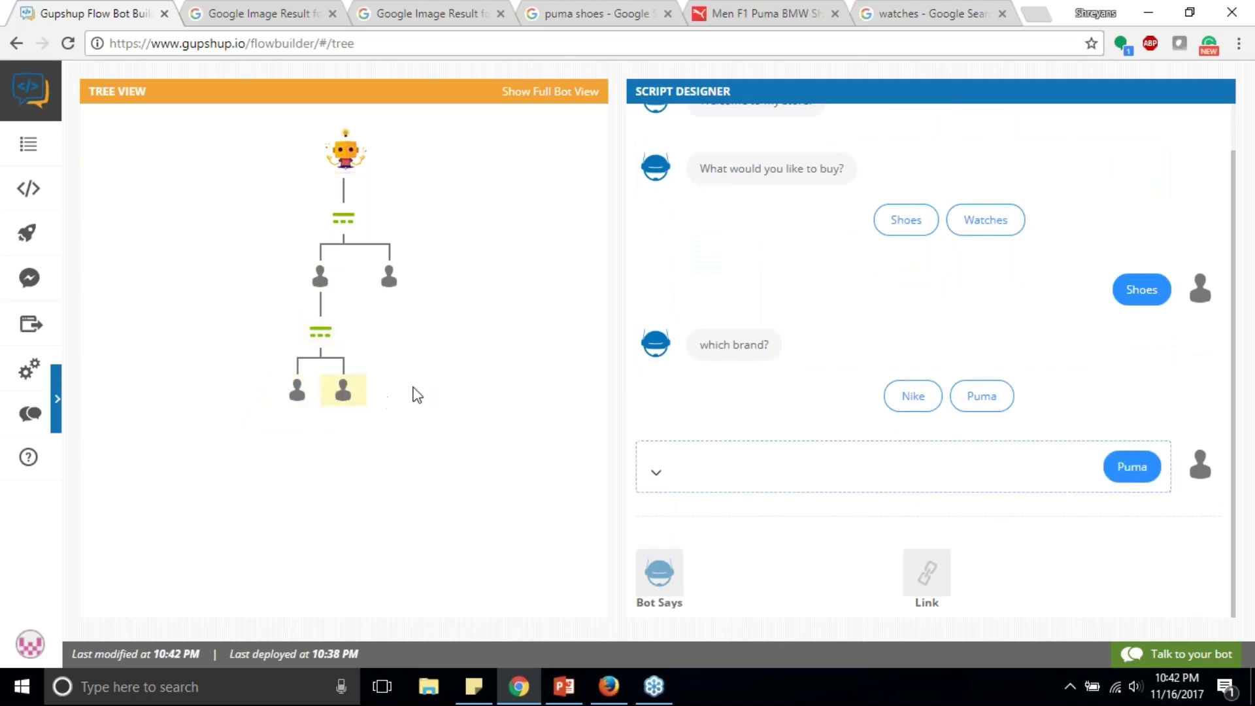
# - Add a quick reply bot message under the Watches node asking "For whom?"
pyautogui.click(391, 288)
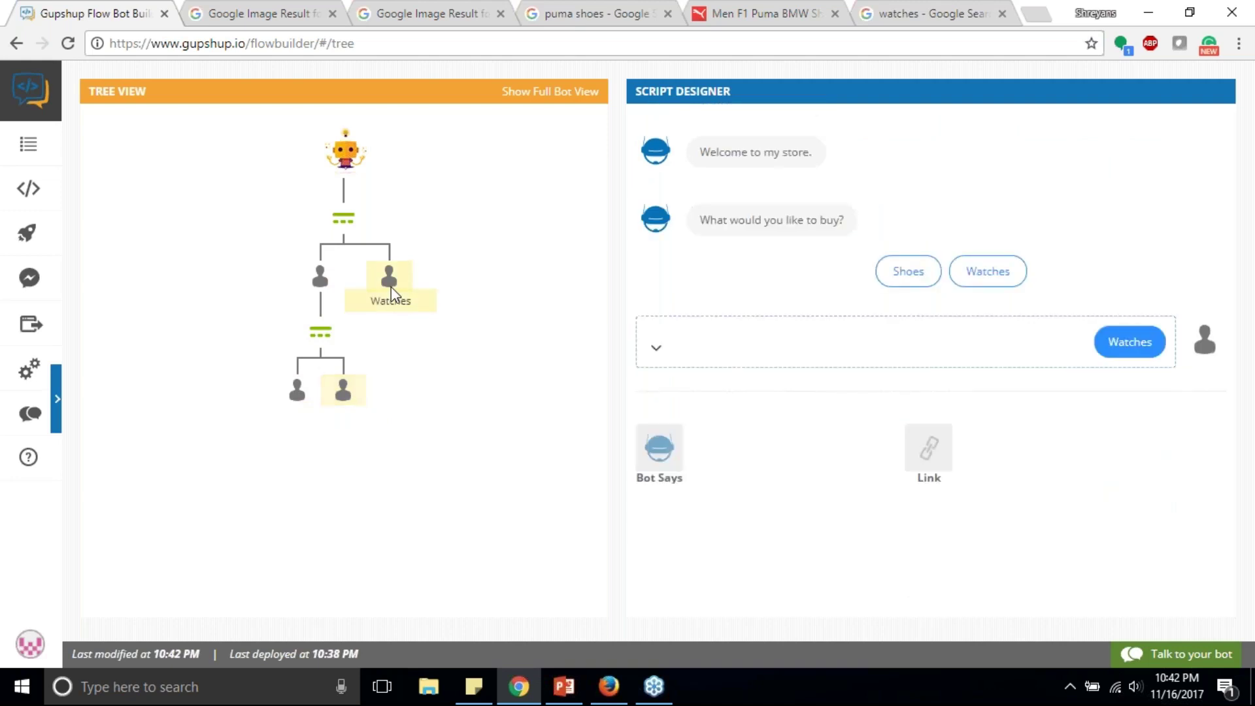
pyautogui.click(662, 451)
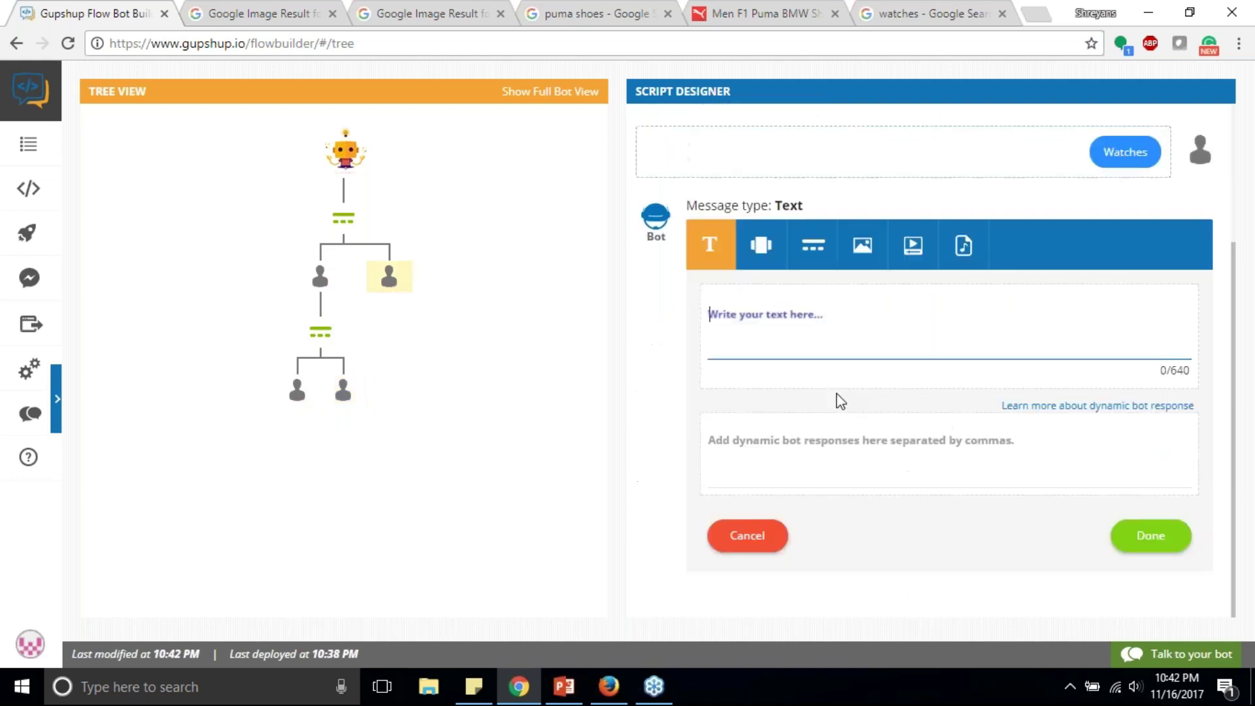
pyautogui.click(814, 257)
pyautogui.write('f')
pyautogui.press('BackSpace')
pyautogui.write('For who')
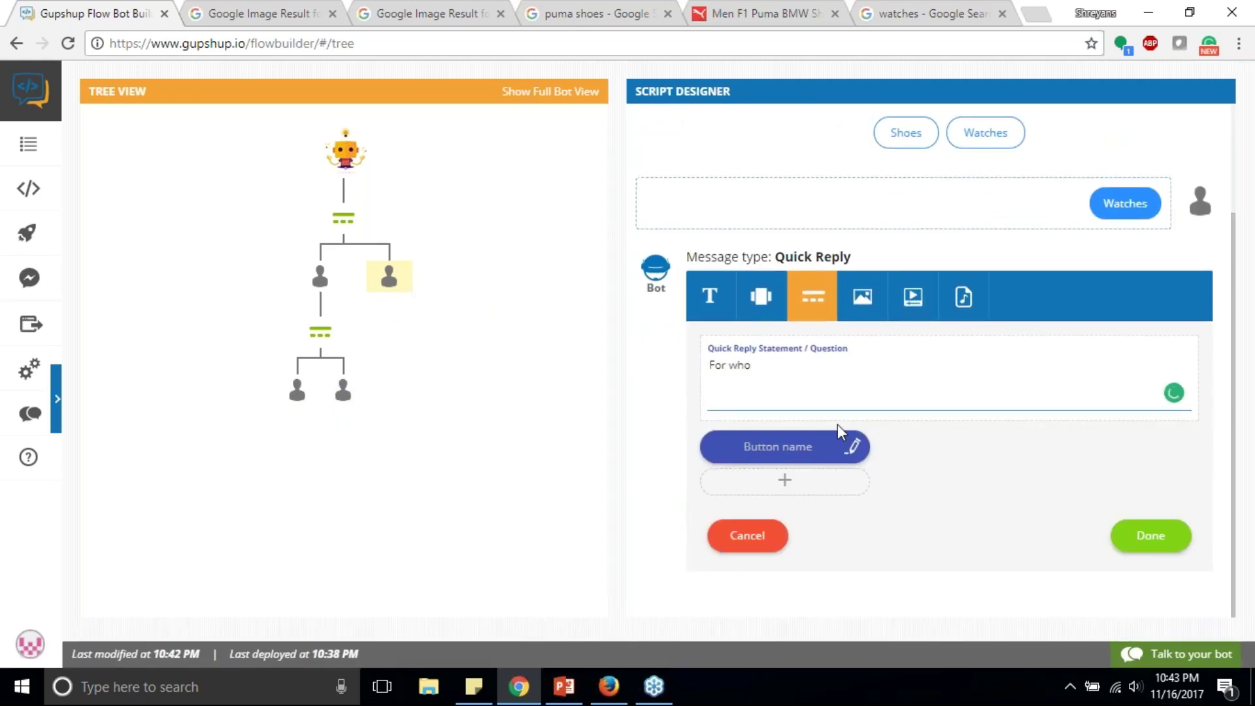
pyautogui.write('m?')
# - Give the "For whom?" question the reply buttons "for man" and "for woman", and save the message
pyautogui.click(771, 458)
pyautogui.write('for man')
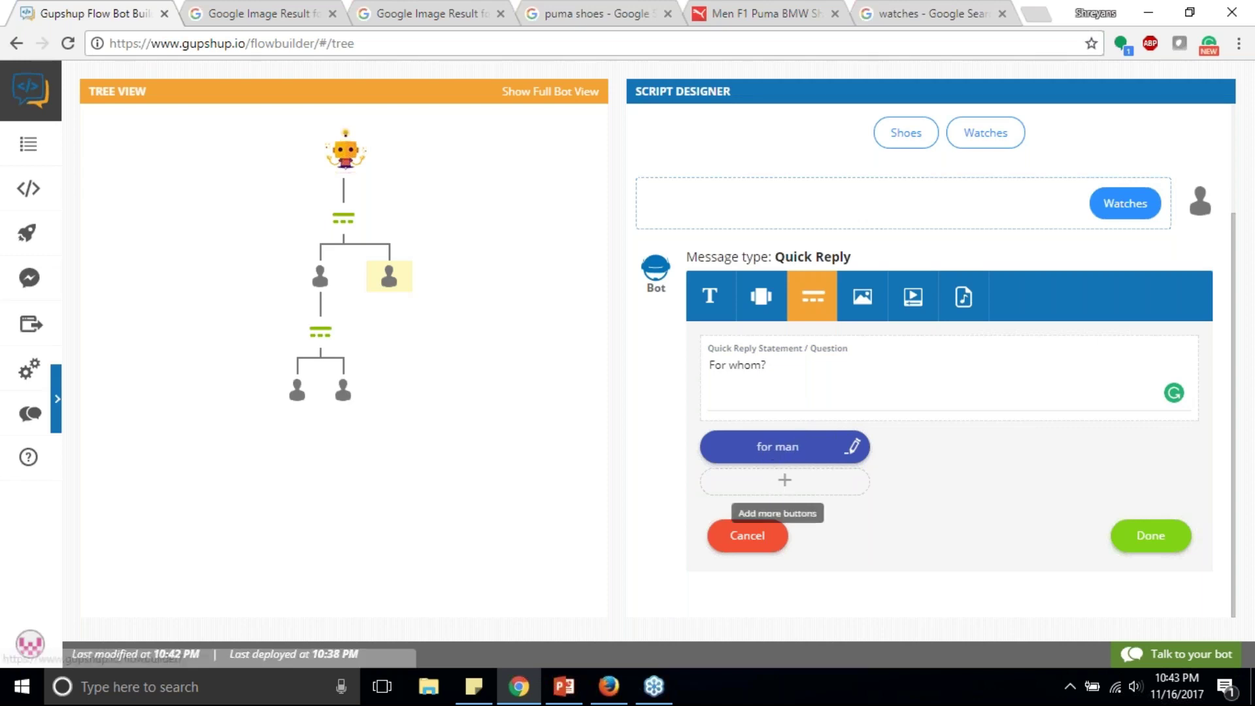
pyautogui.click(785, 480)
pyautogui.write('for woman')
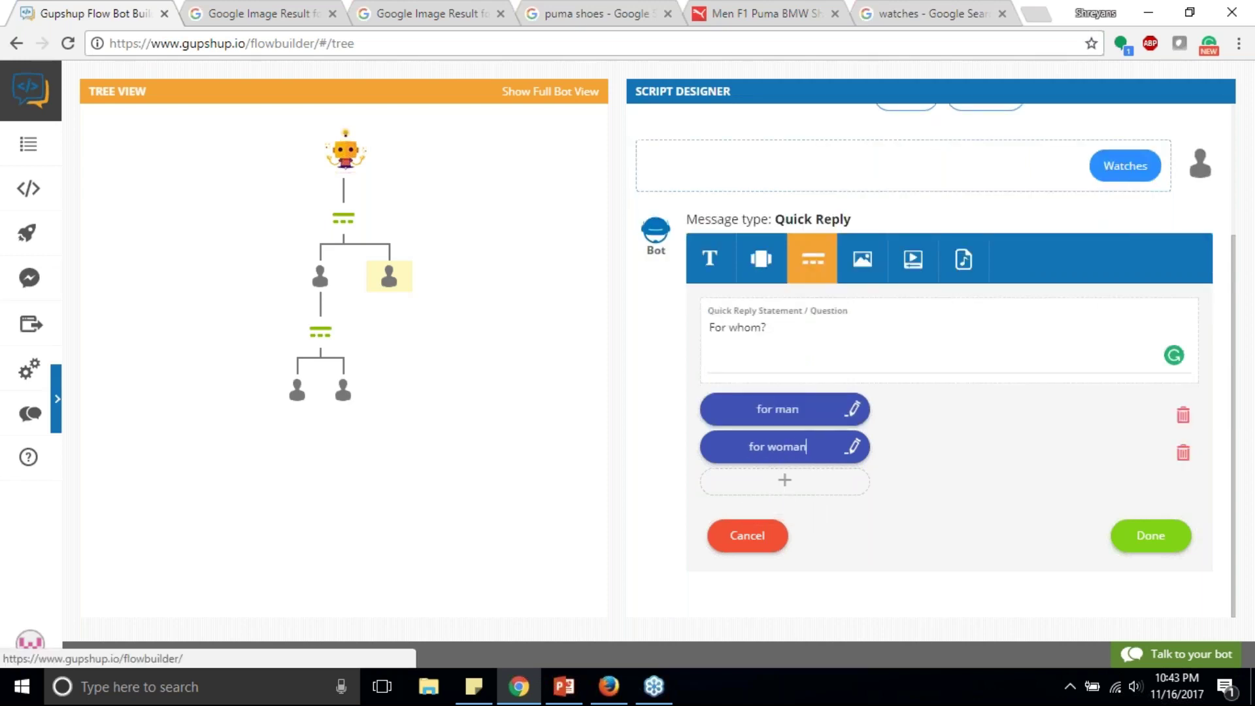
pyautogui.click(1153, 542)
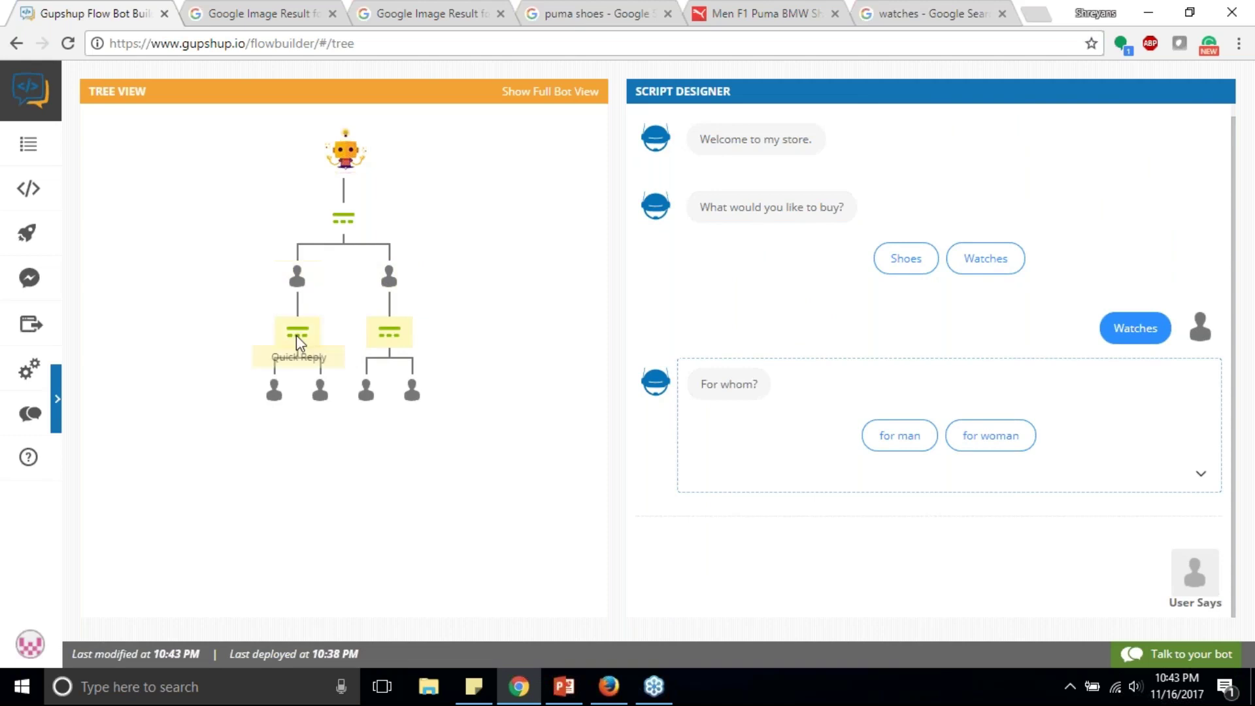
# - Review the Shoes branch, try the Shoes reply in the bot's test chat, and return to the first quick reply node
pyautogui.click(297, 299)
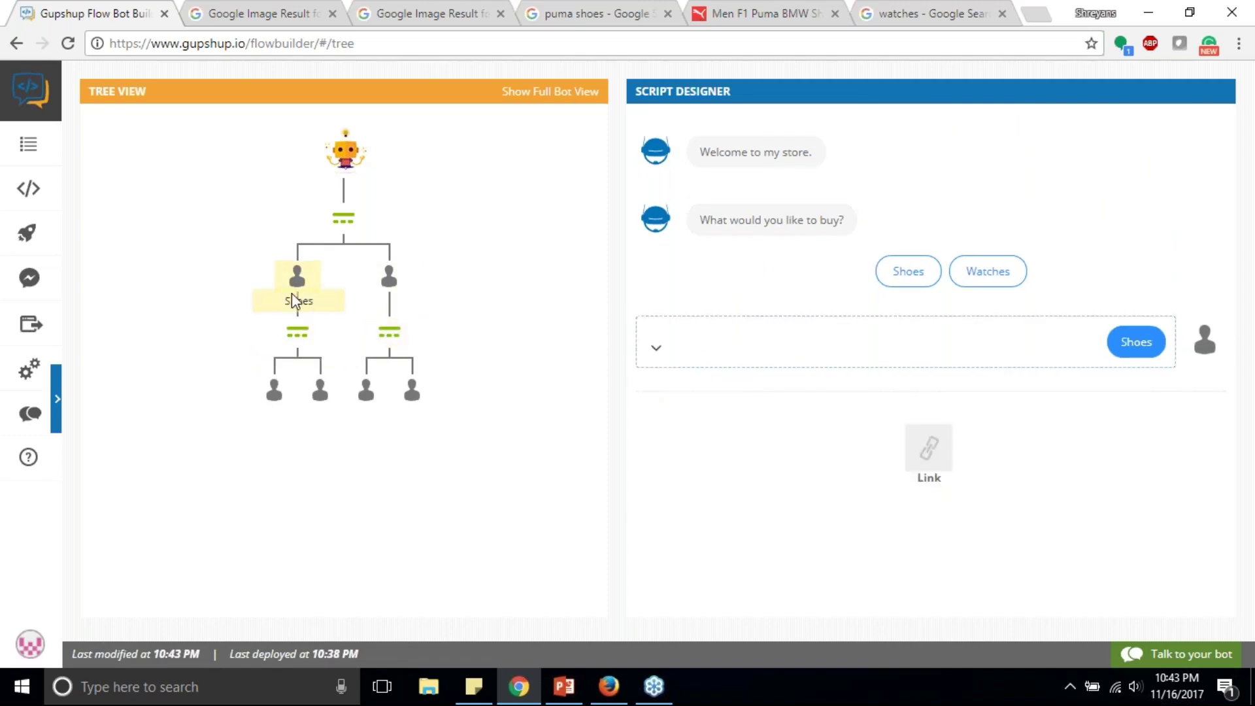
pyautogui.click(308, 338)
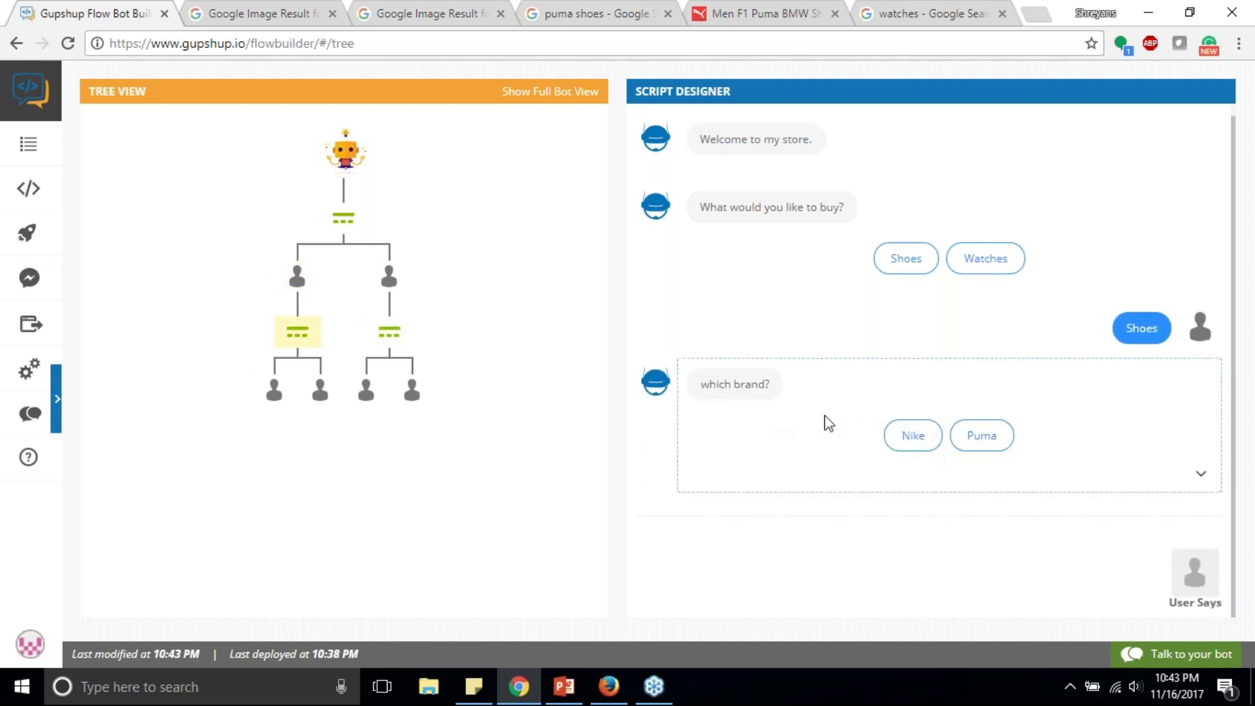
pyautogui.click(1171, 654)
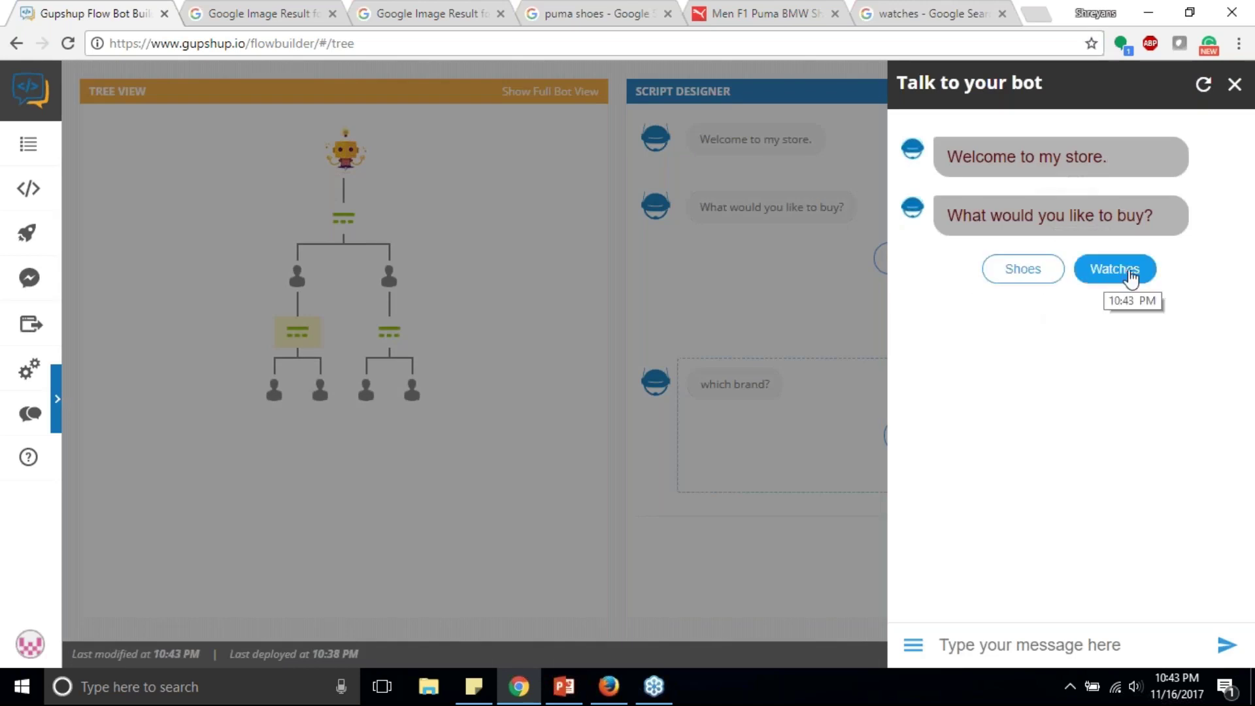
pyautogui.click(1028, 274)
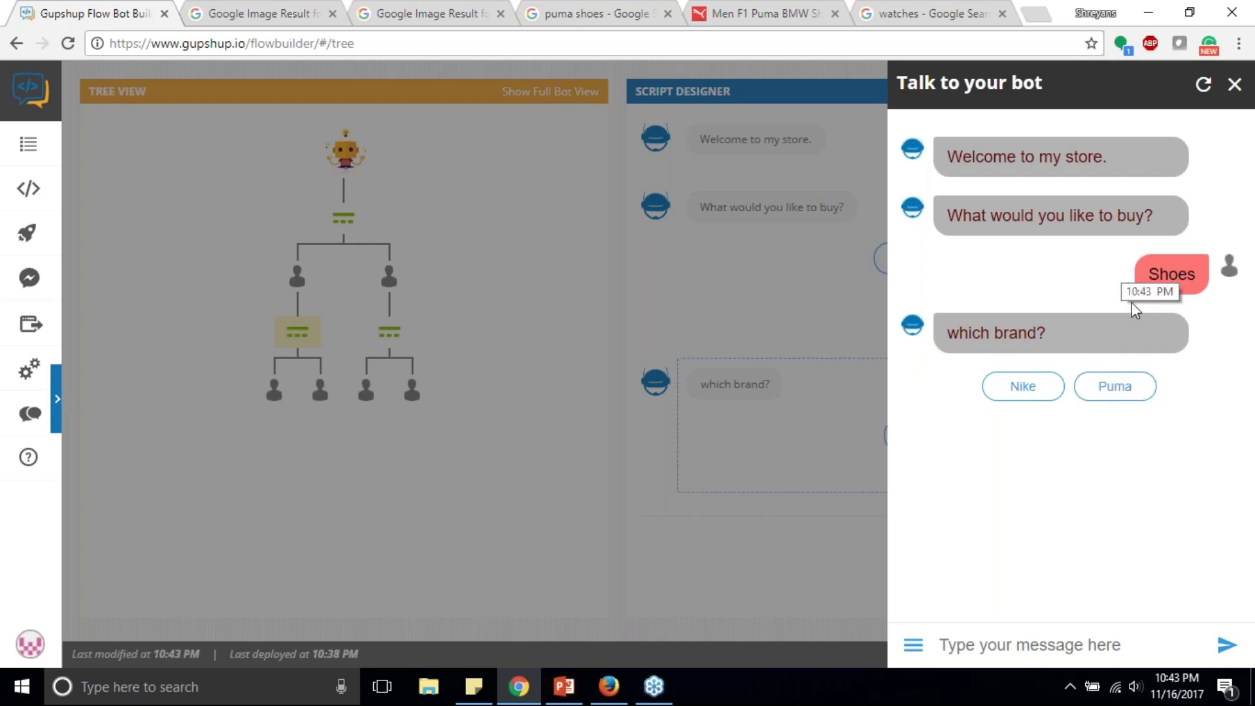
pyautogui.click(736, 308)
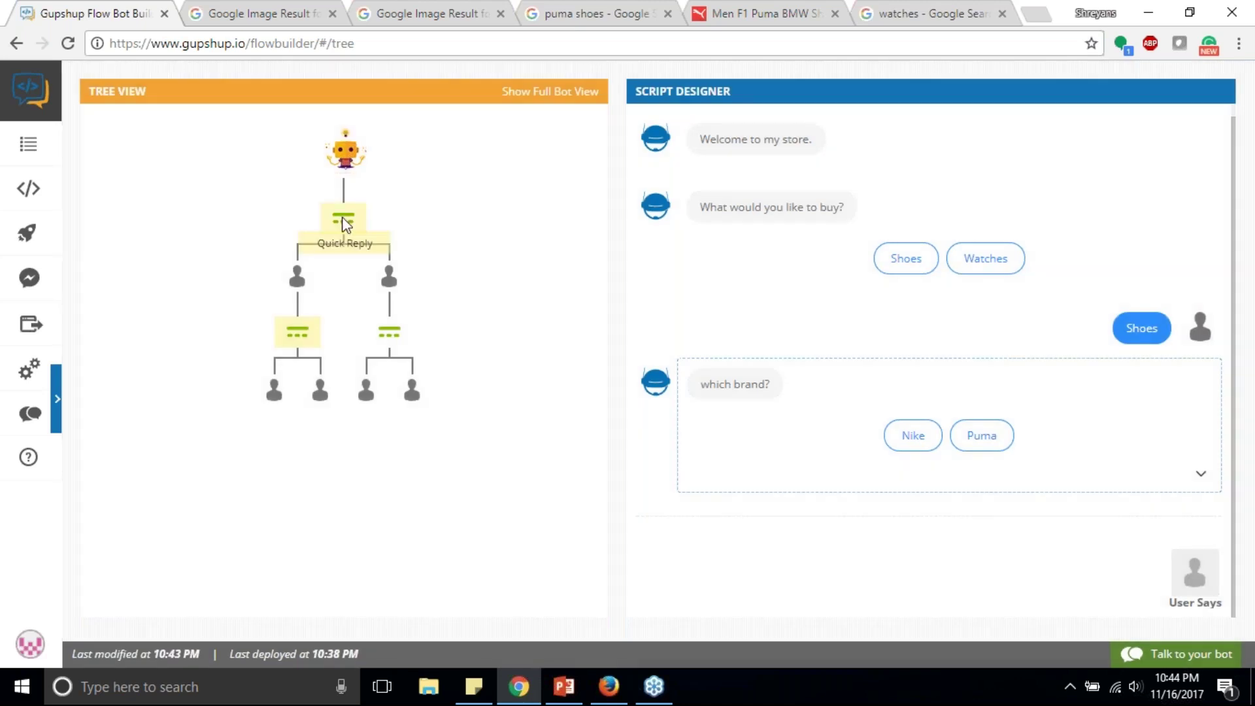
pyautogui.click(358, 230)
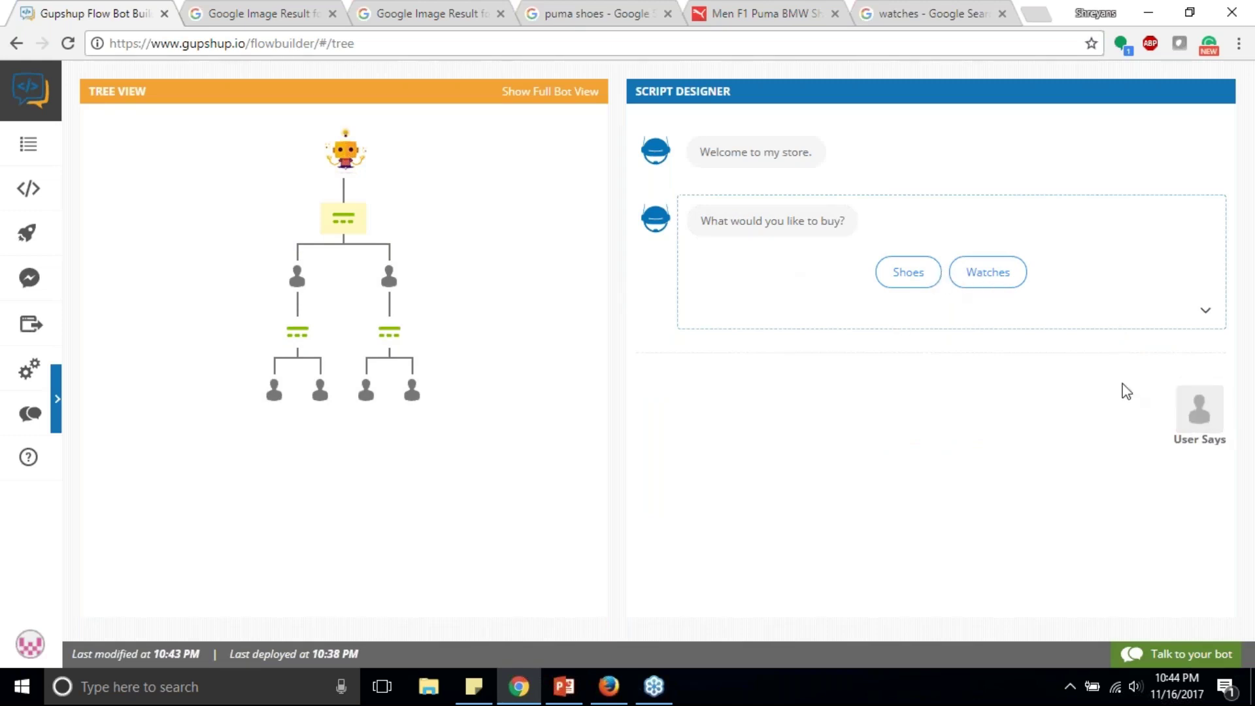
# - Add a user message "start over" with the variation "menu" under the "What would you like to buy?" node and save it
pyautogui.click(1198, 412)
pyautogui.click(873, 333)
pyautogui.write('start over')
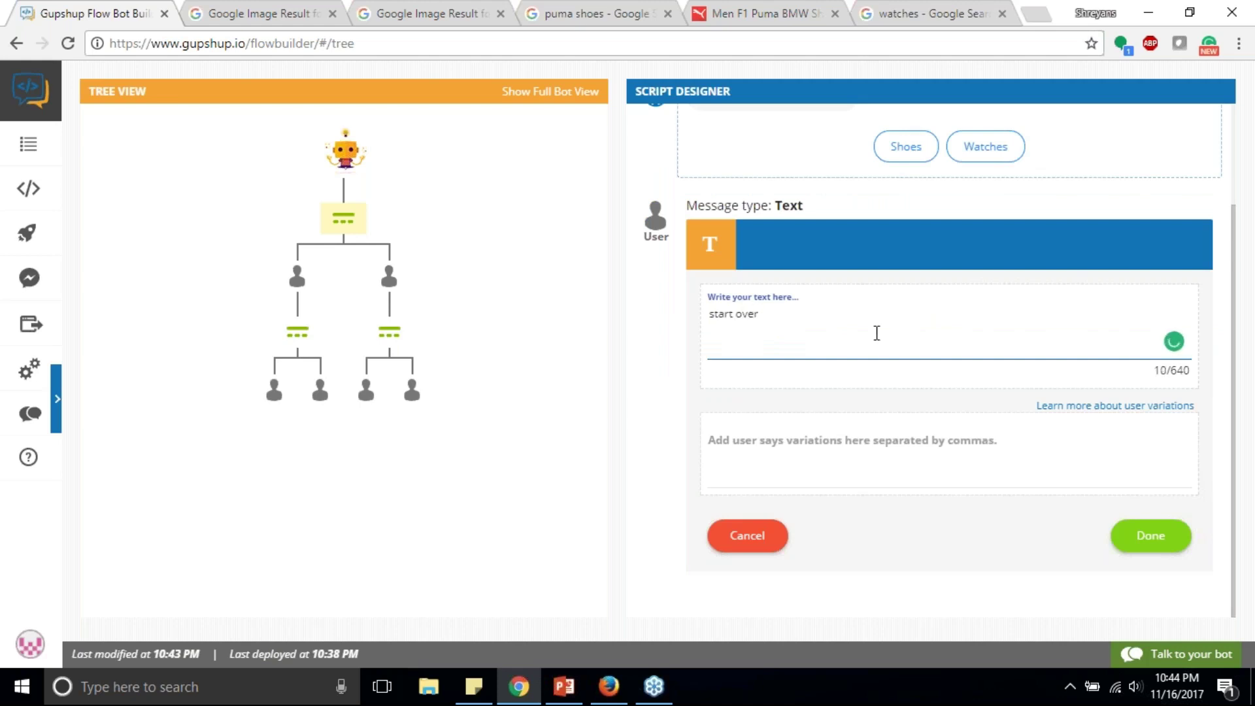
pyautogui.click(845, 453)
pyautogui.write('h')
pyautogui.press('BackSpace')
pyautogui.write('mai')
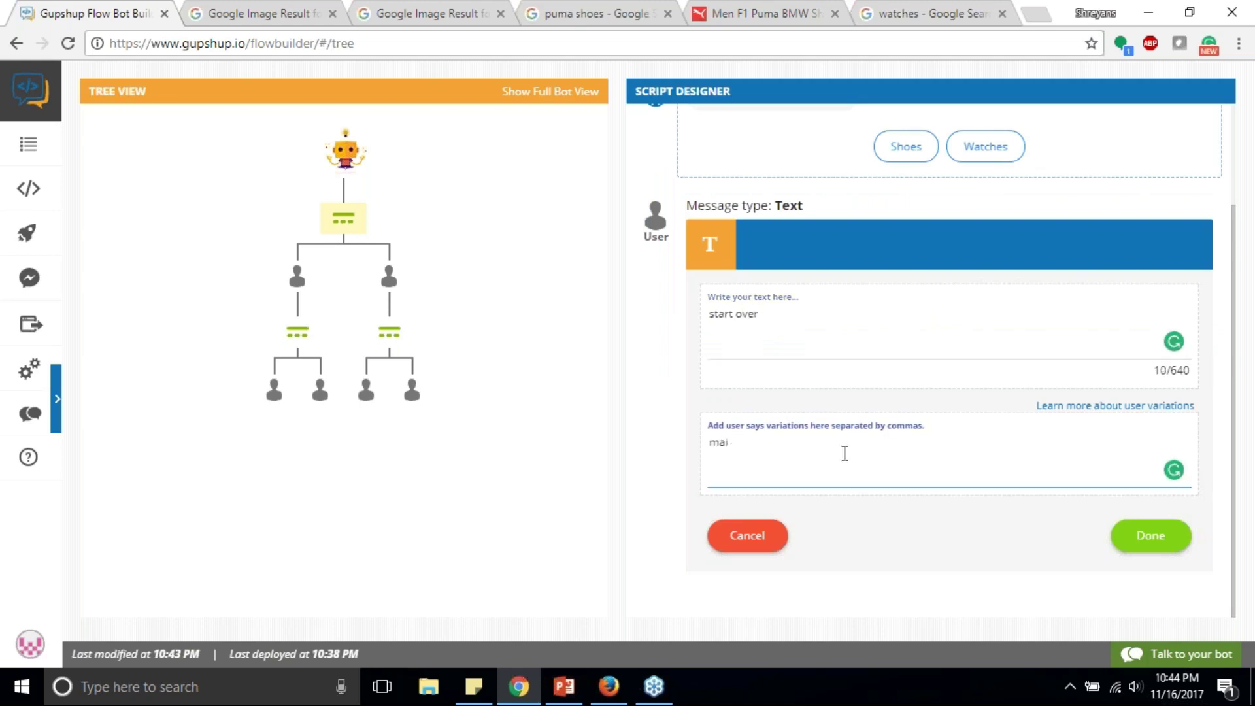
pyautogui.press('BackSpace')
pyautogui.write('enu')
pyautogui.press('Return')
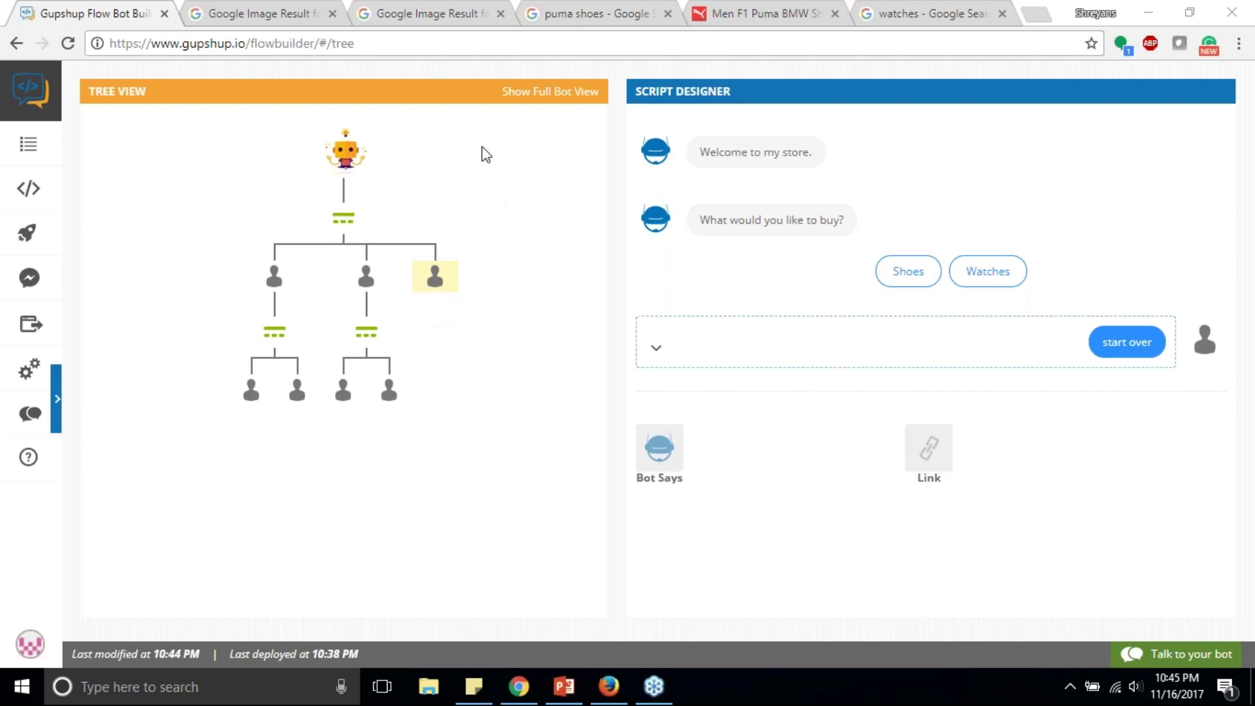
# - Link the "start over" node to the "Welcome to my store." state and save the link
pyautogui.click(232, 166)
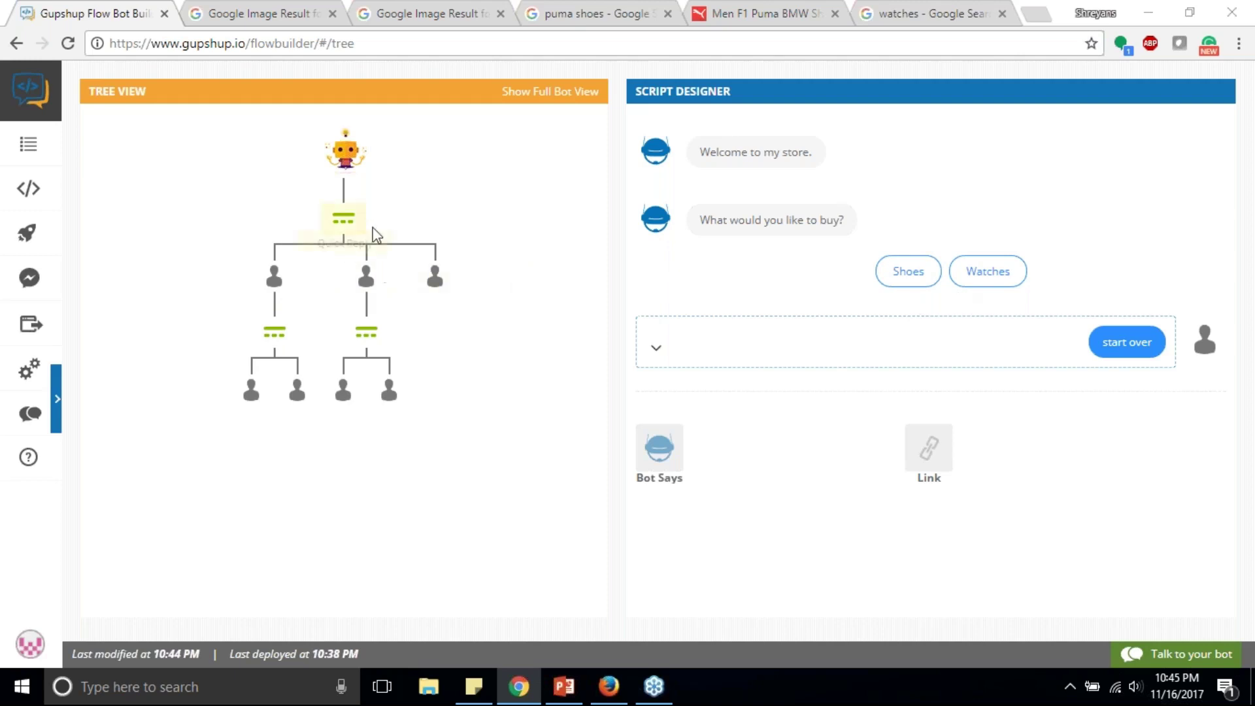
pyautogui.click(445, 285)
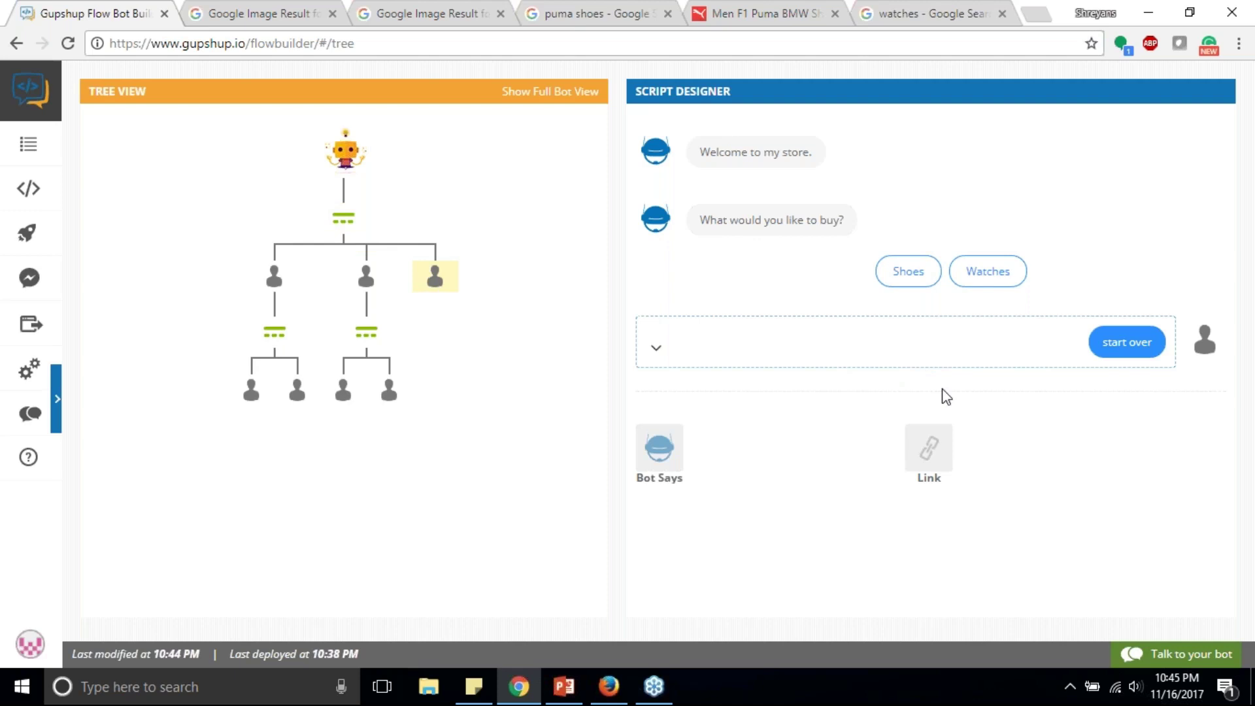
pyautogui.click(928, 450)
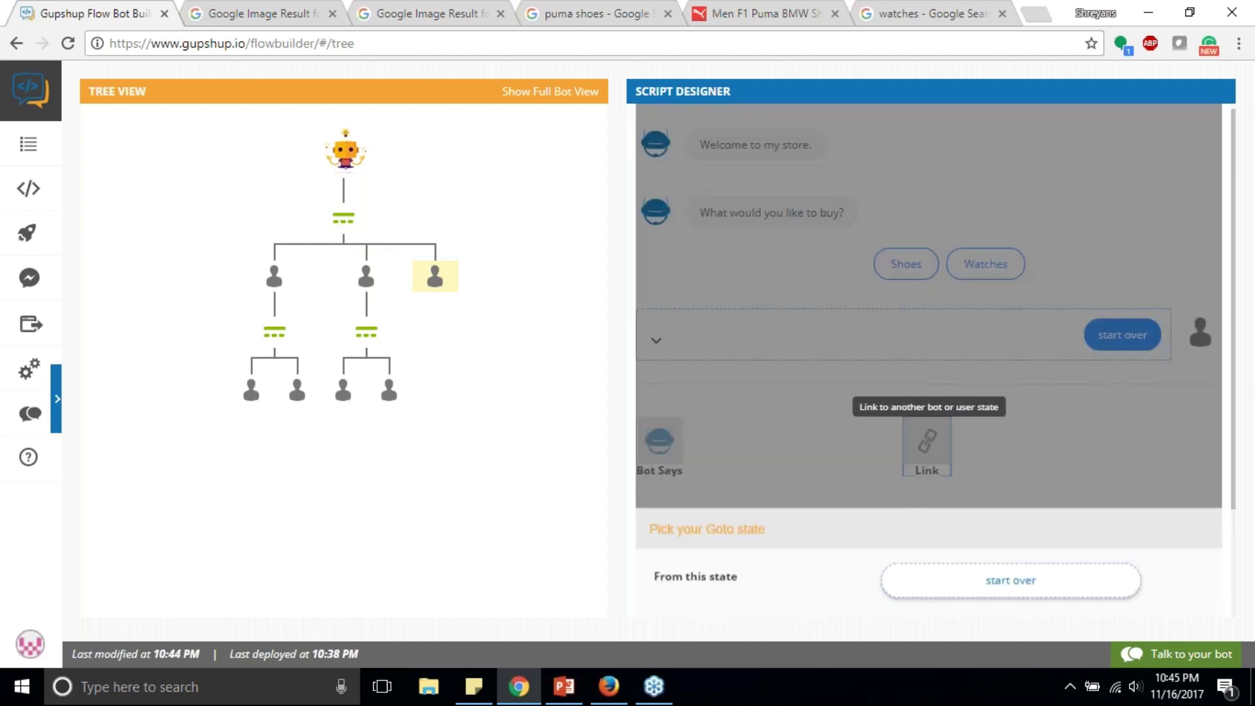
pyautogui.click(937, 449)
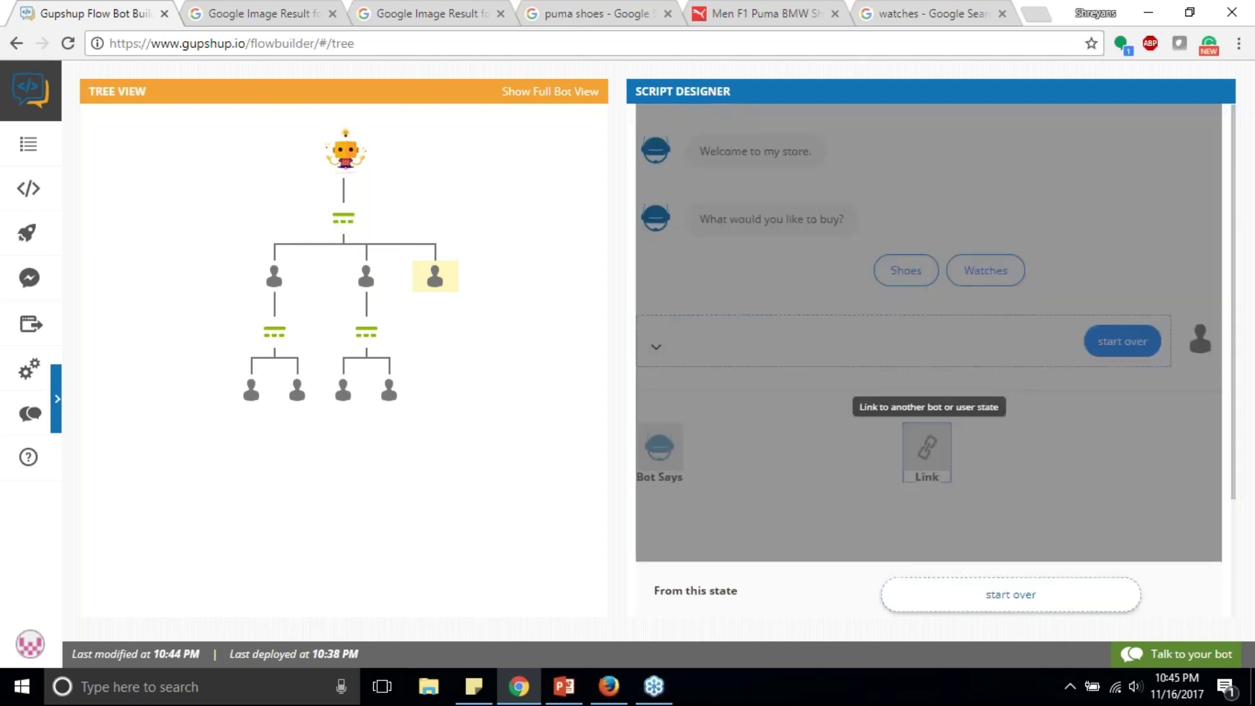
pyautogui.click(1012, 508)
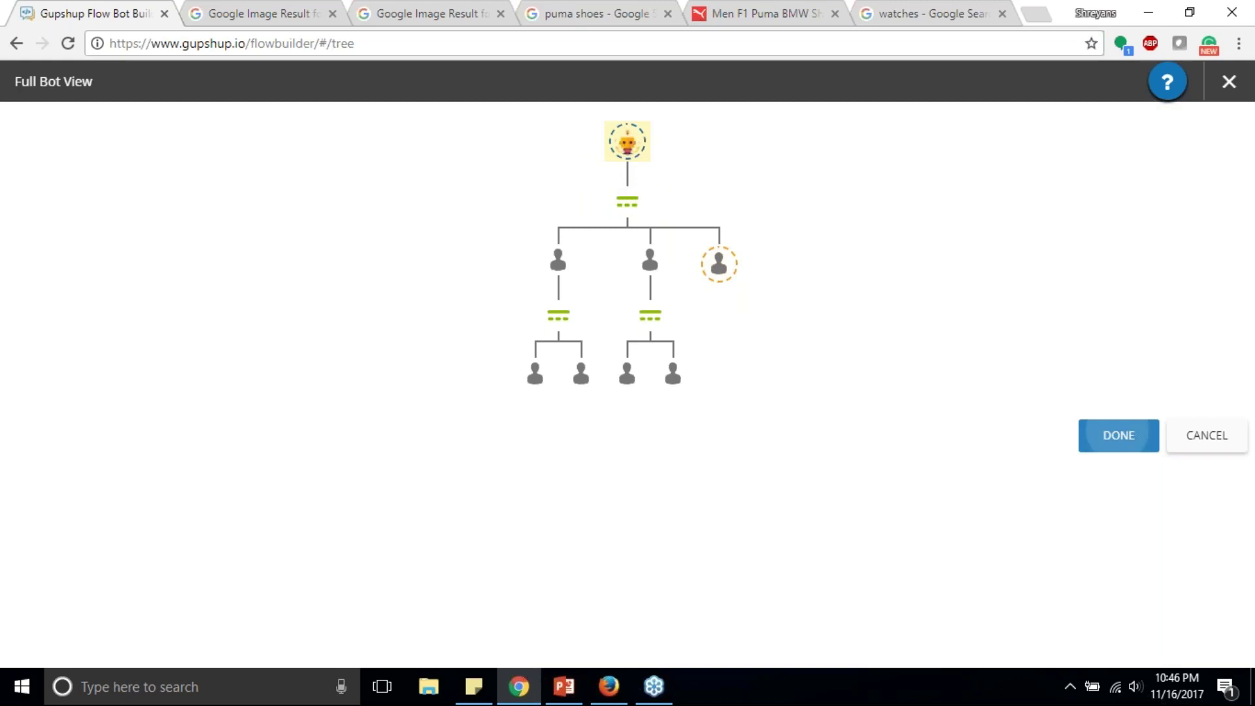
pyautogui.click(1119, 436)
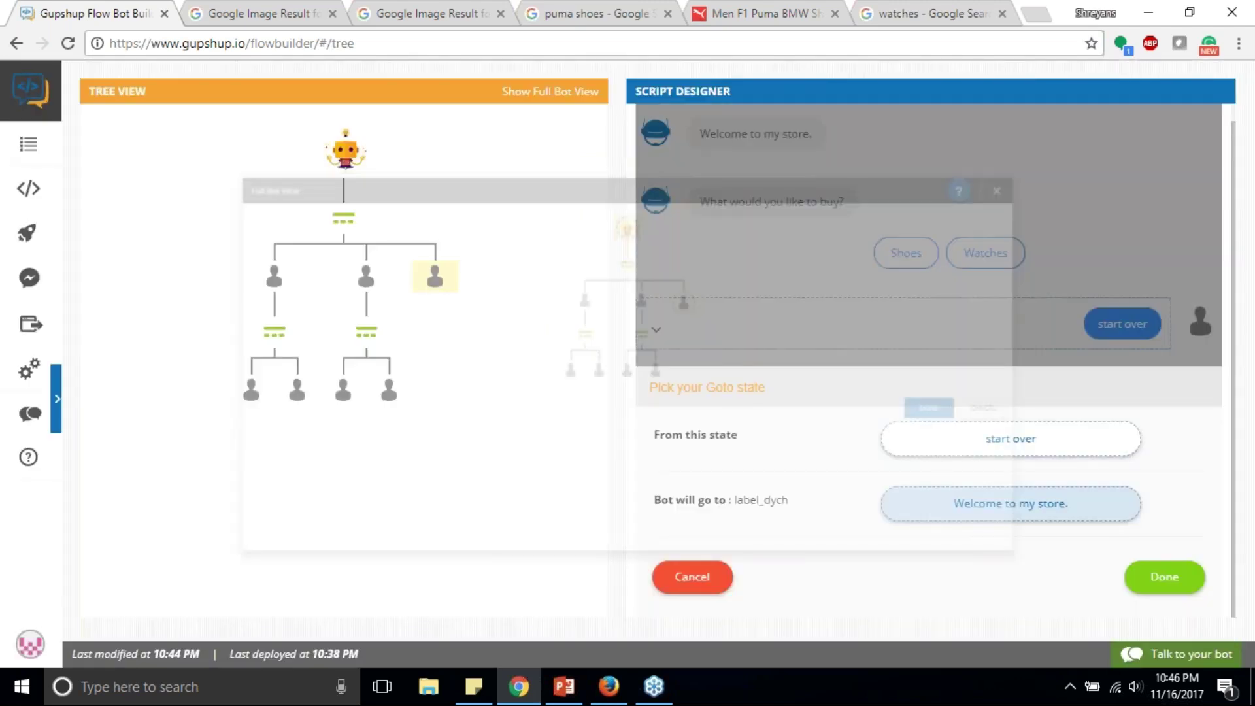
pyautogui.click(1179, 584)
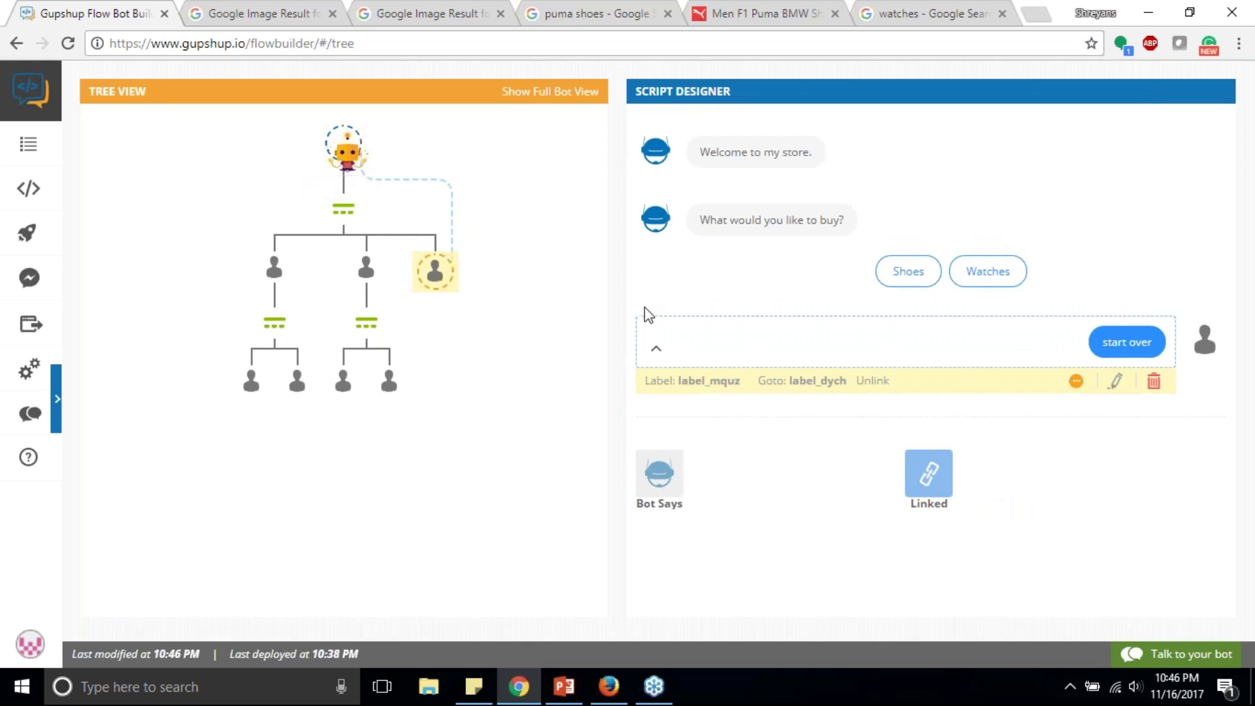
# - Test the "menu" message at the first question in the bot's test chat, and collapse the "start over" node's details
pyautogui.click(1176, 654)
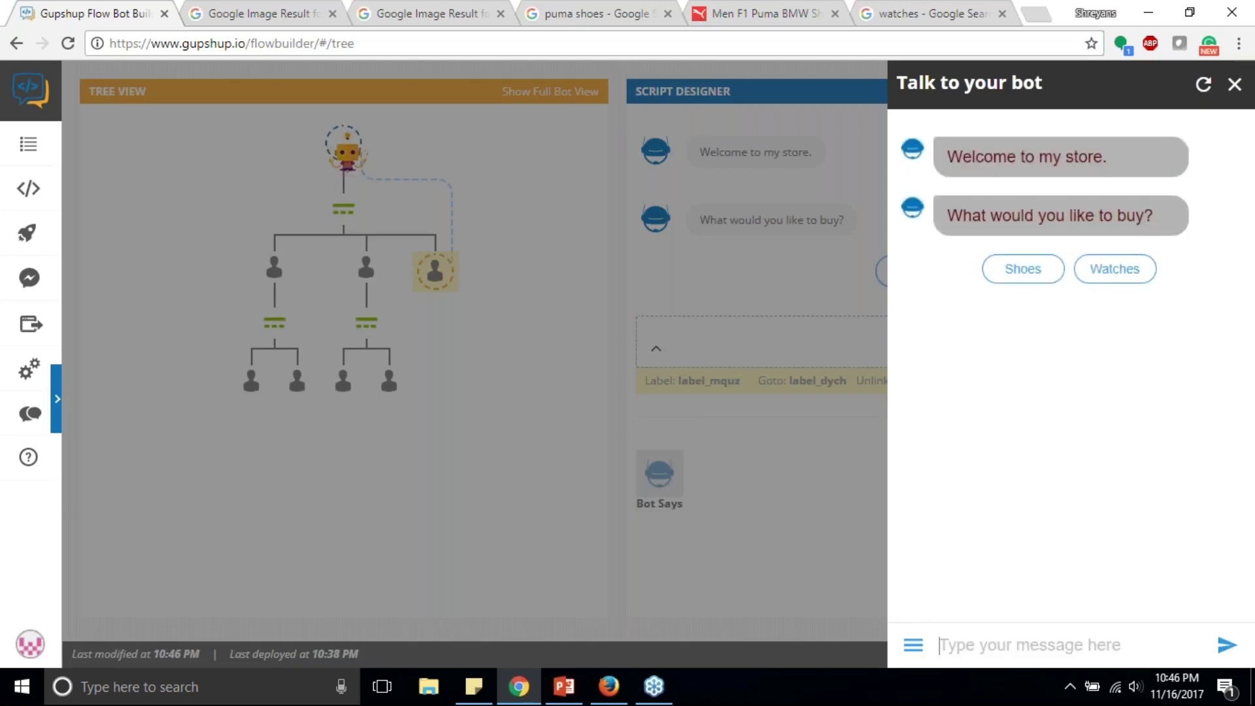
pyautogui.write('menu')
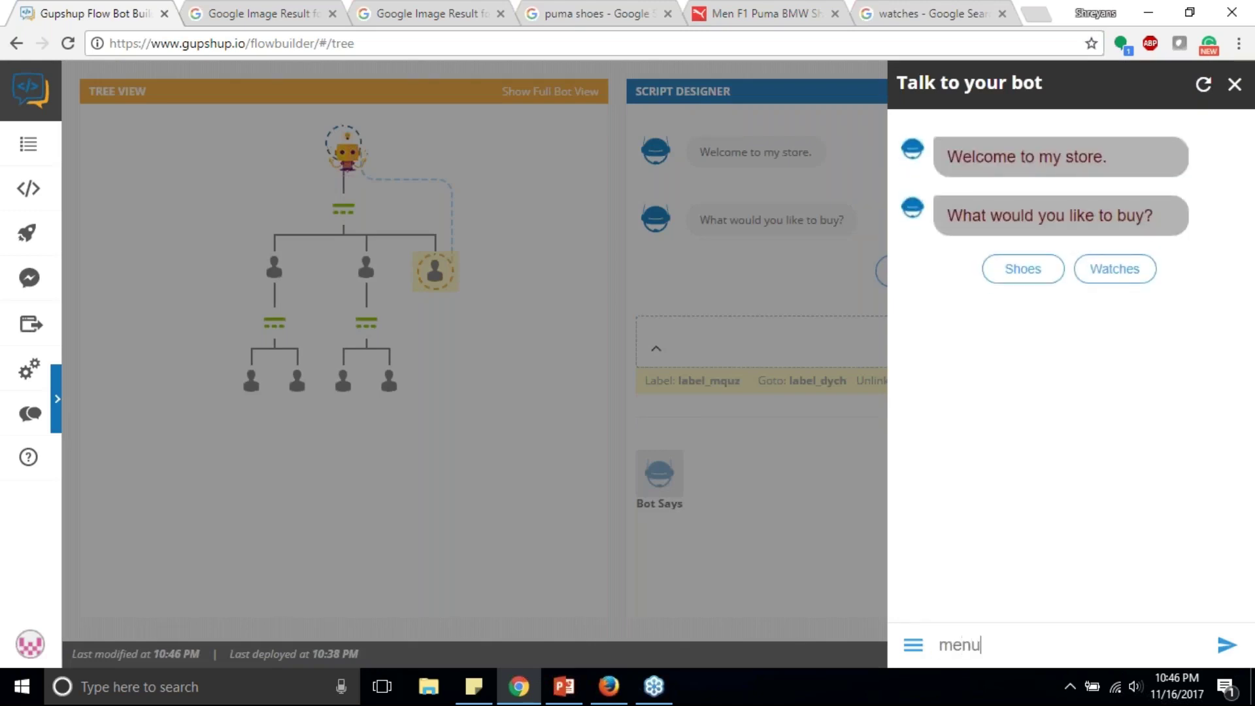
pyautogui.press('Return')
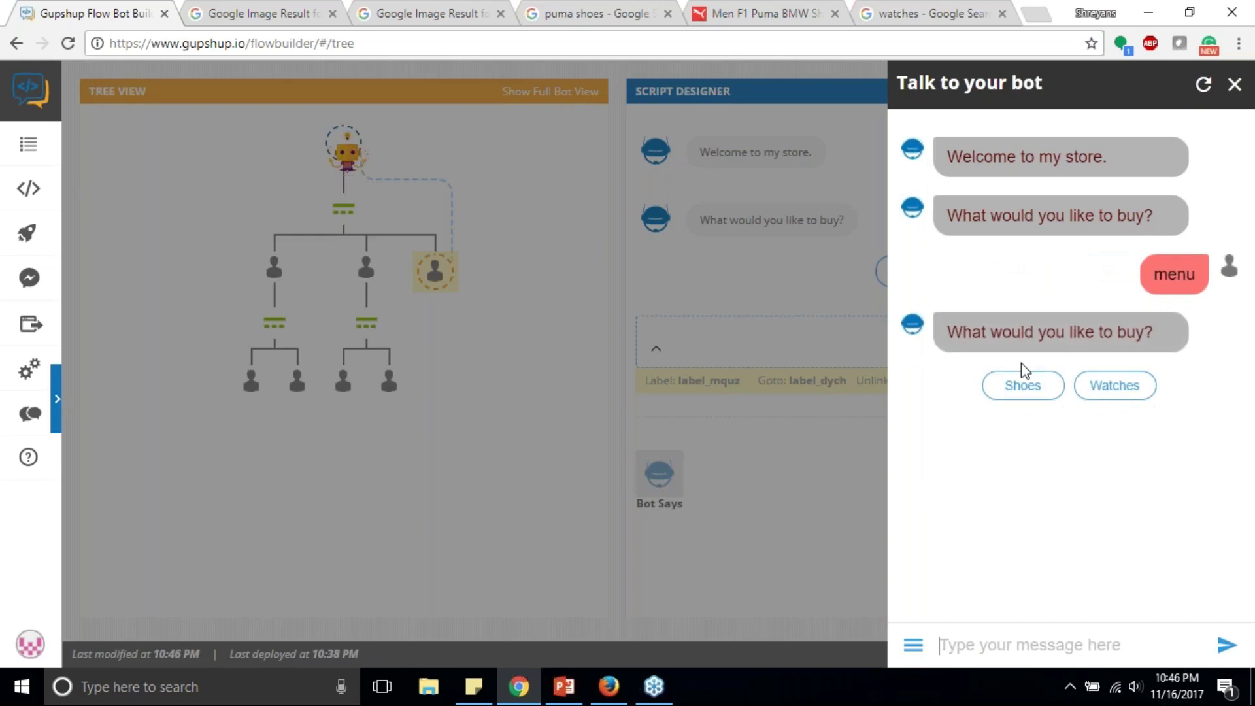
pyautogui.click(767, 292)
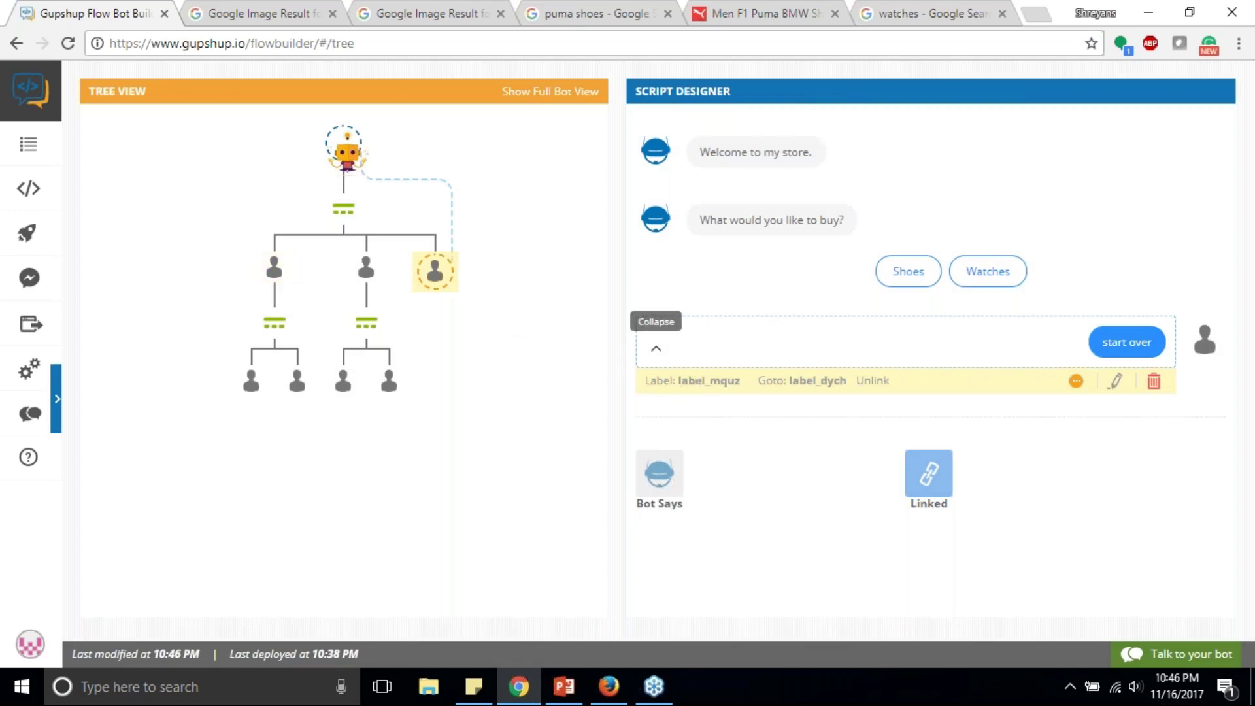
pyautogui.click(656, 349)
# - Open the "which brand?" node under Shoes and test the "menu" message from there in the bot's test chat
pyautogui.click(274, 329)
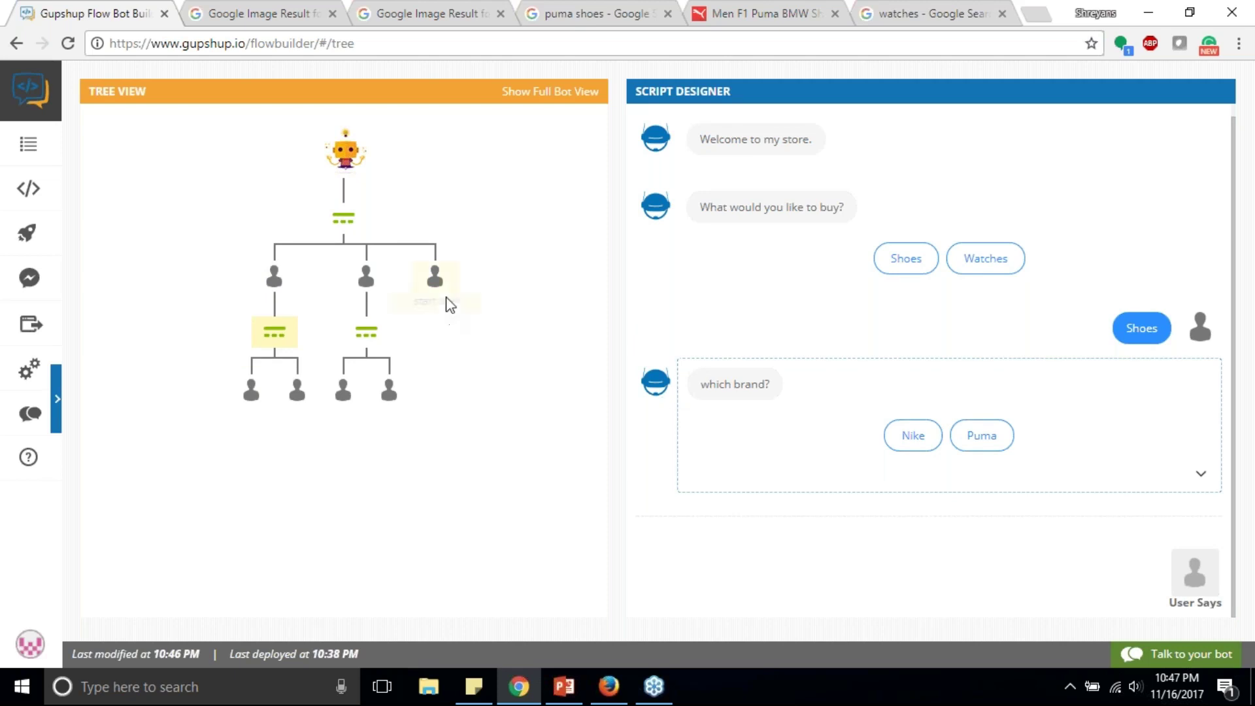
pyautogui.click(1176, 653)
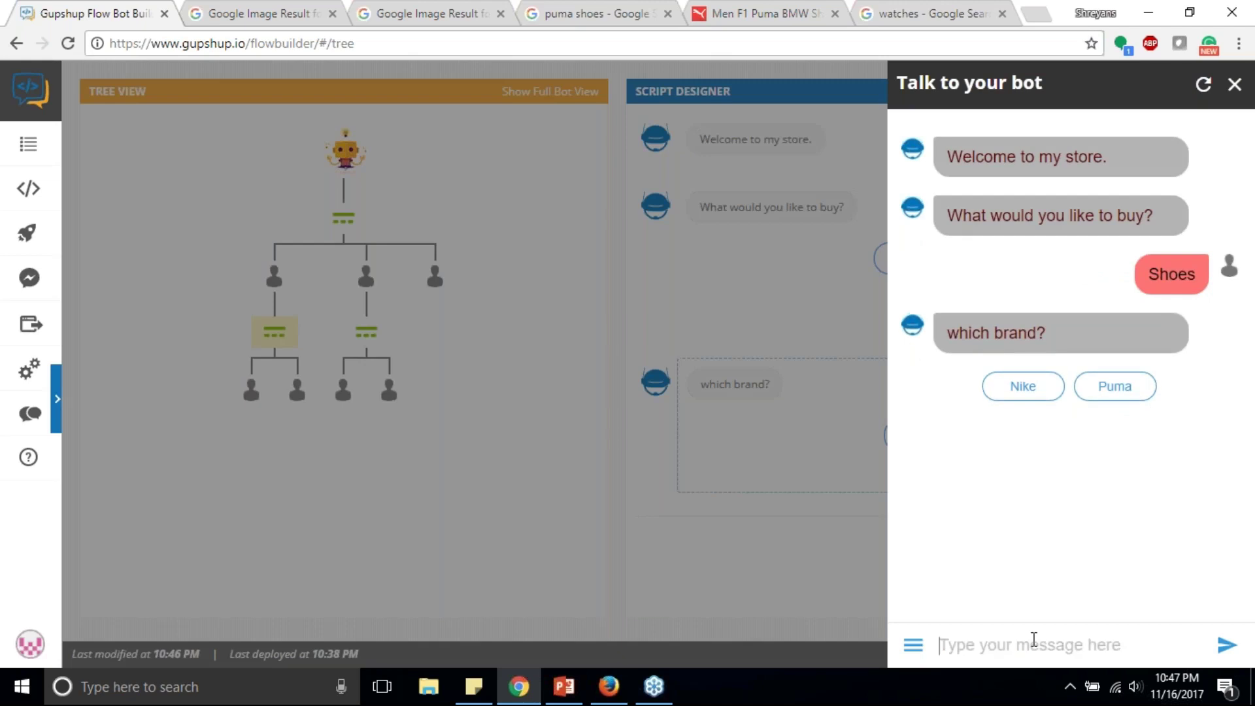
pyautogui.write('menu')
pyautogui.press('Return')
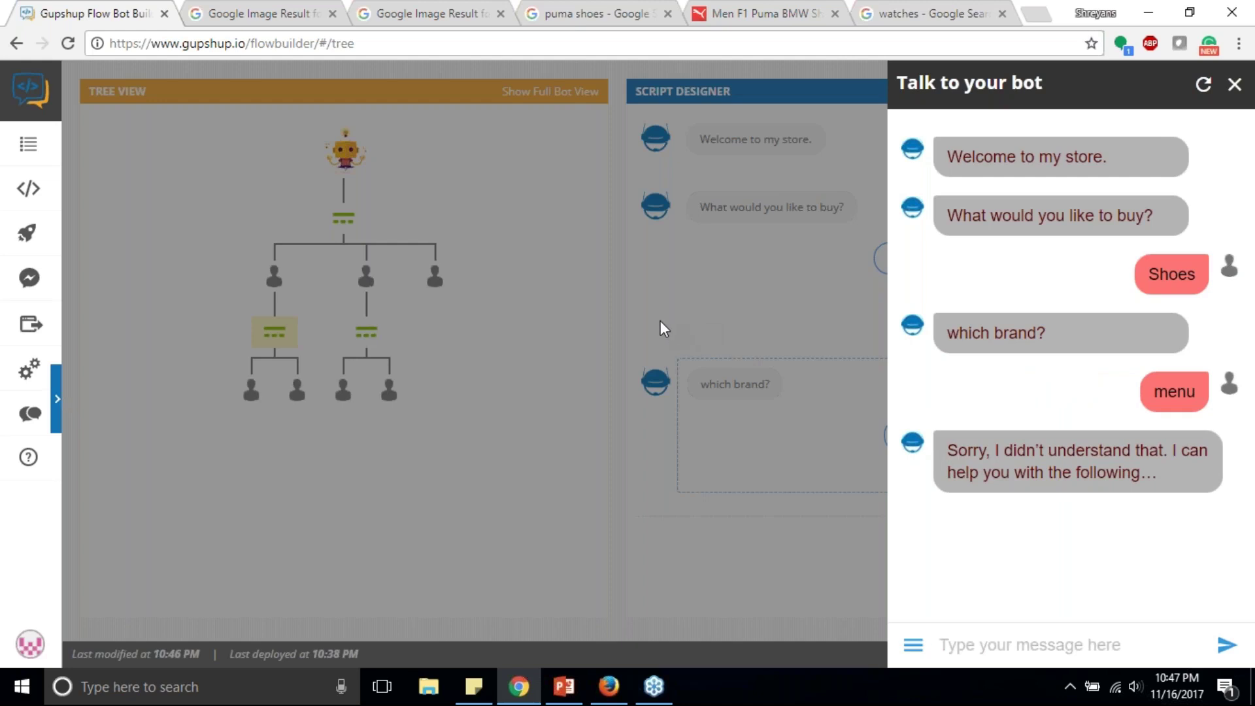
pyautogui.click(515, 327)
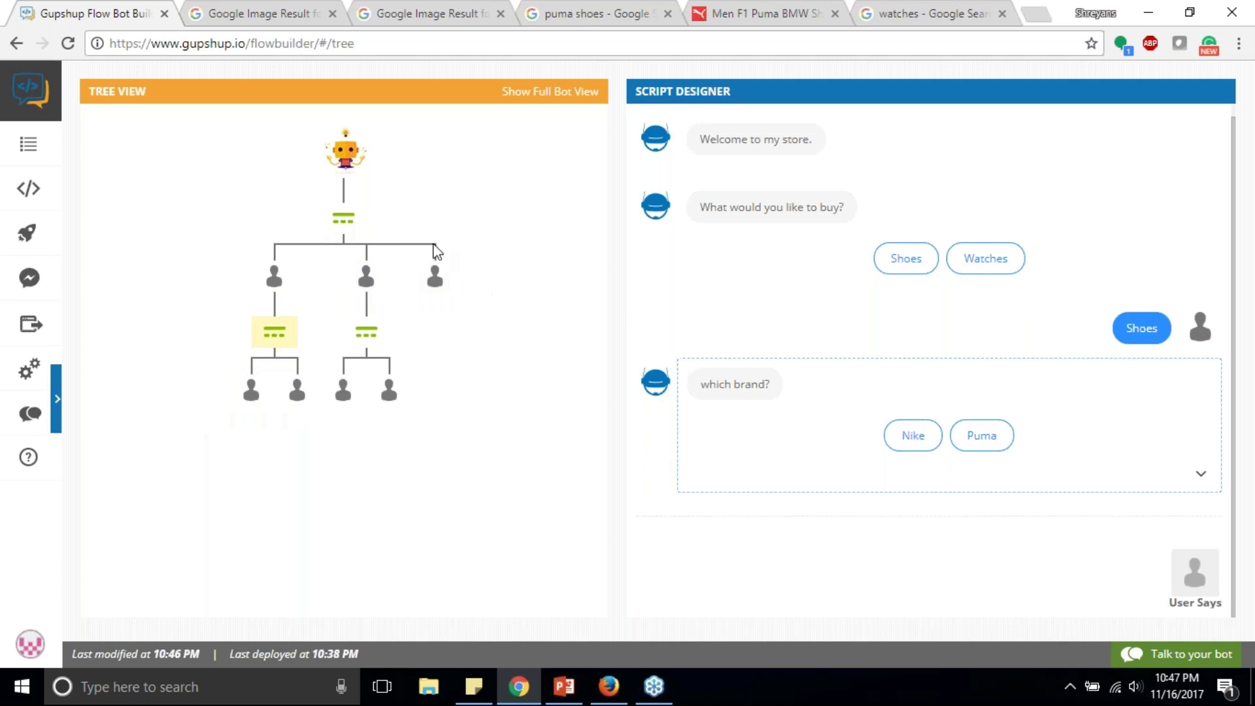
# - Enable the fallback matcher on the "What would you like to buy?" quick reply node
pyautogui.click(349, 226)
pyautogui.moveTo(1197, 312)
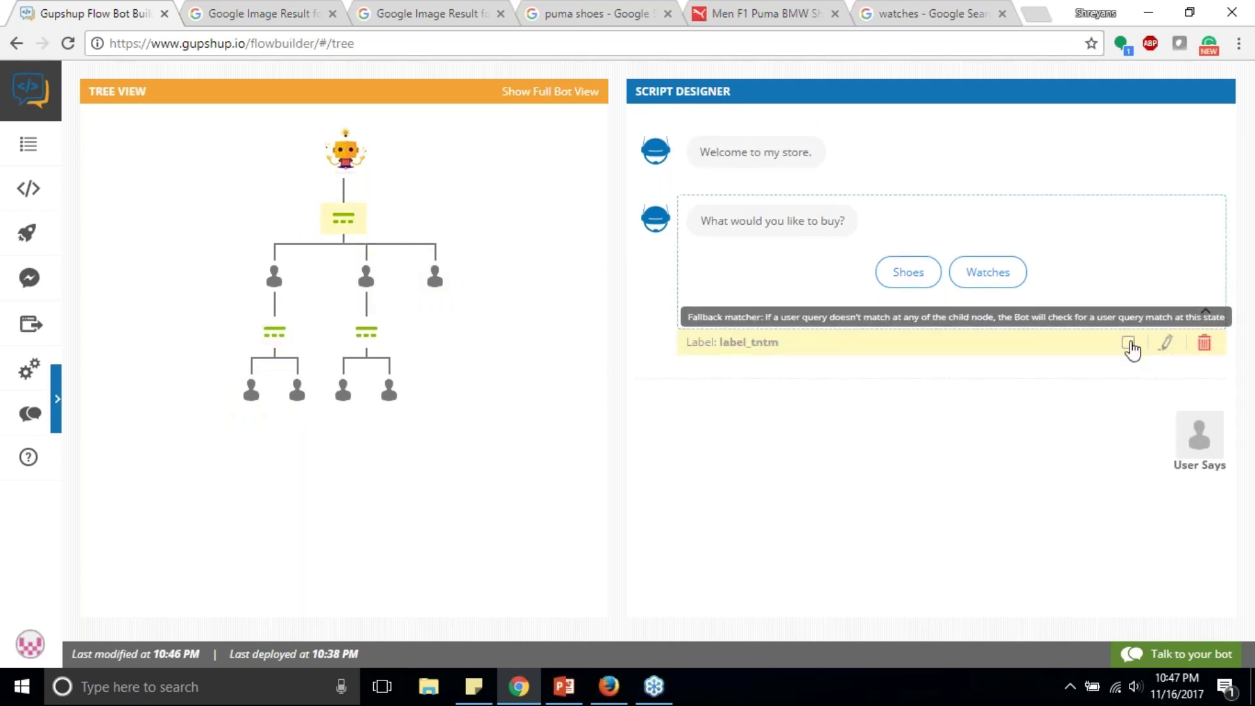
pyautogui.click(1130, 344)
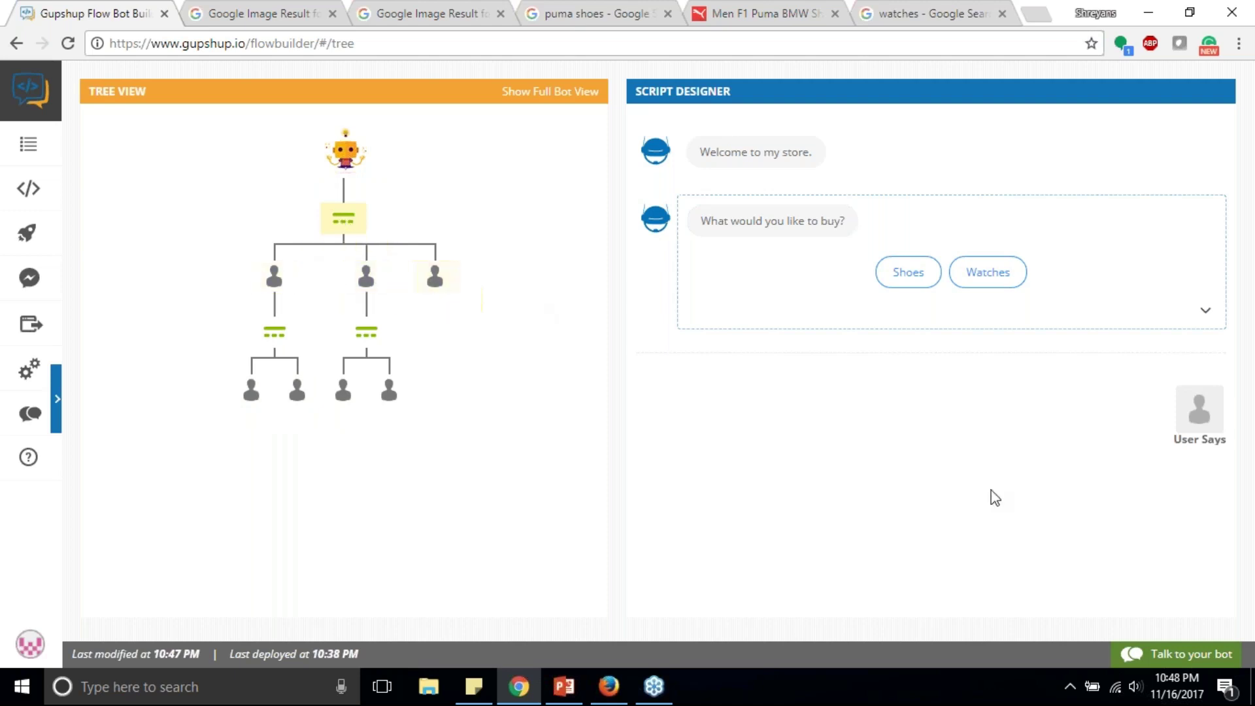
# - Test the fallback in the bot's test chat by choosing Shoes and sending "menu" at the brand question
pyautogui.click(1170, 653)
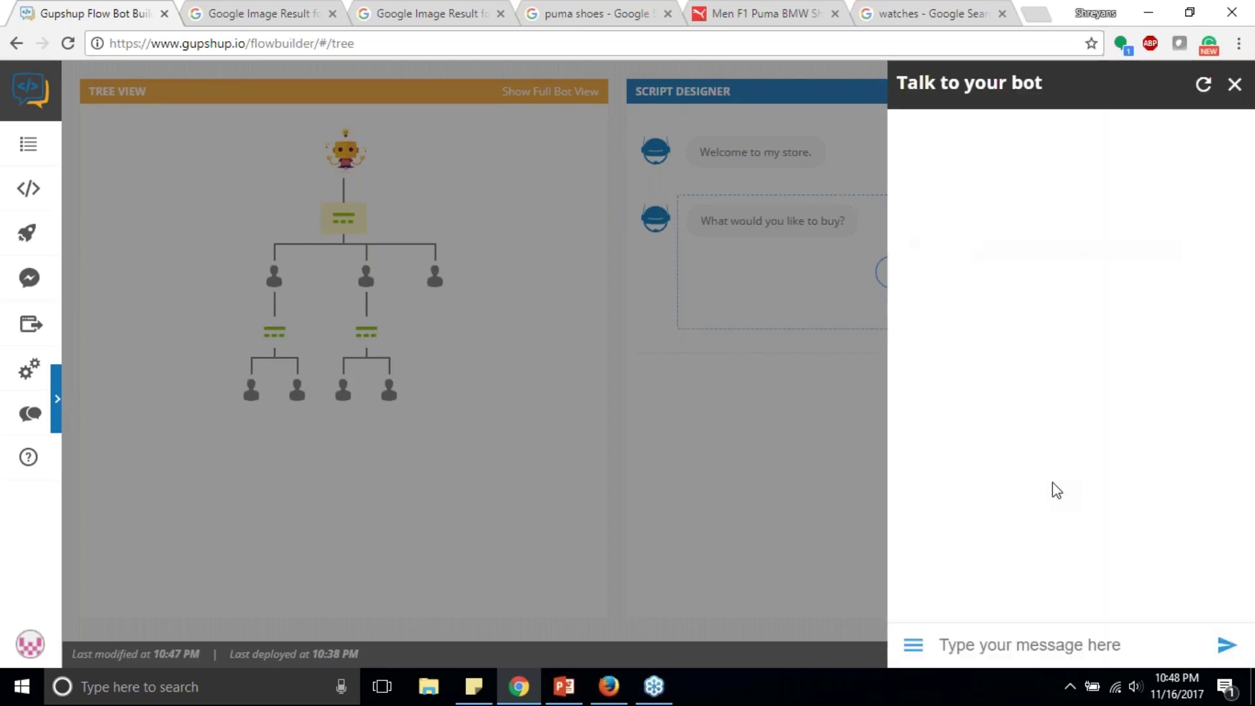
pyautogui.click(1023, 266)
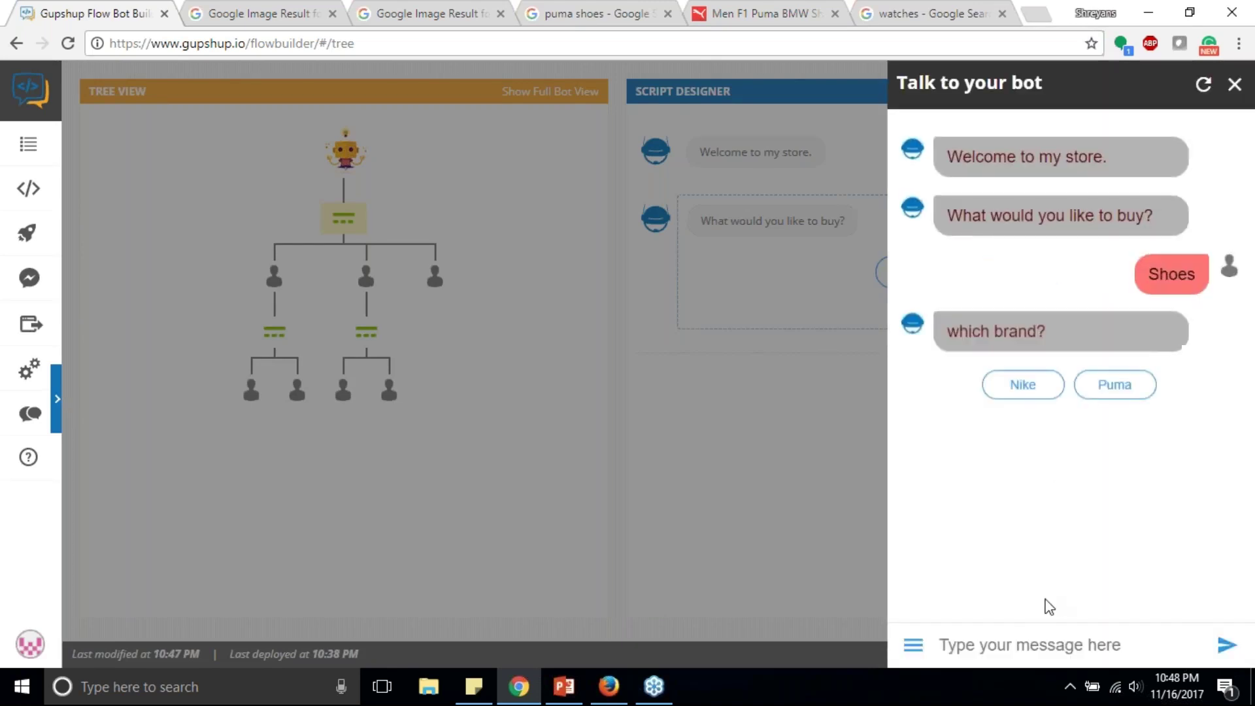
pyautogui.click(1052, 640)
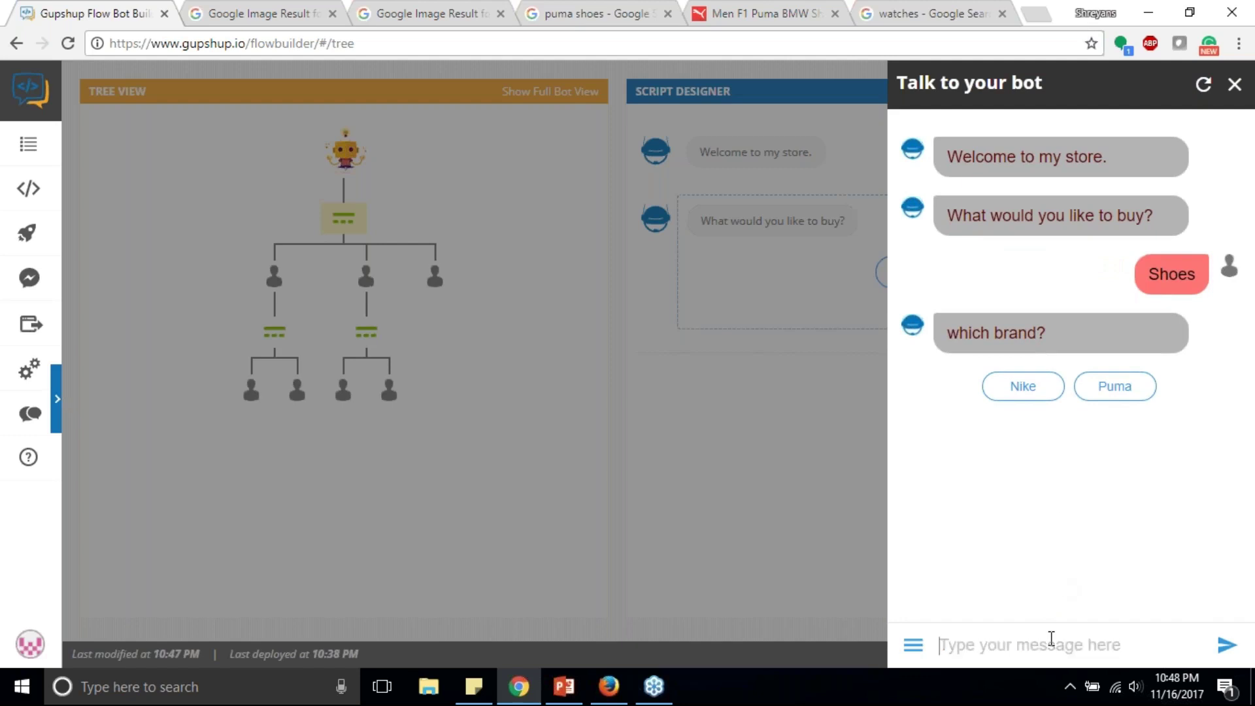
pyautogui.write('puma')
pyautogui.press('Return')
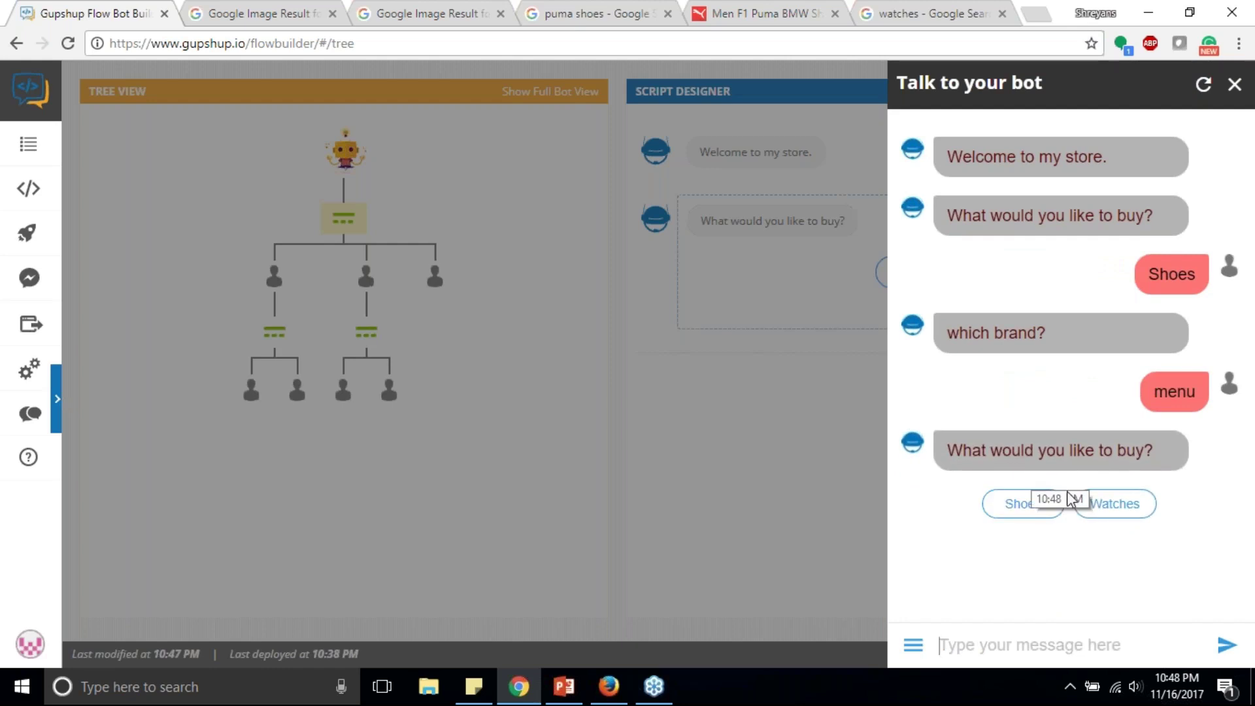
pyautogui.click(750, 423)
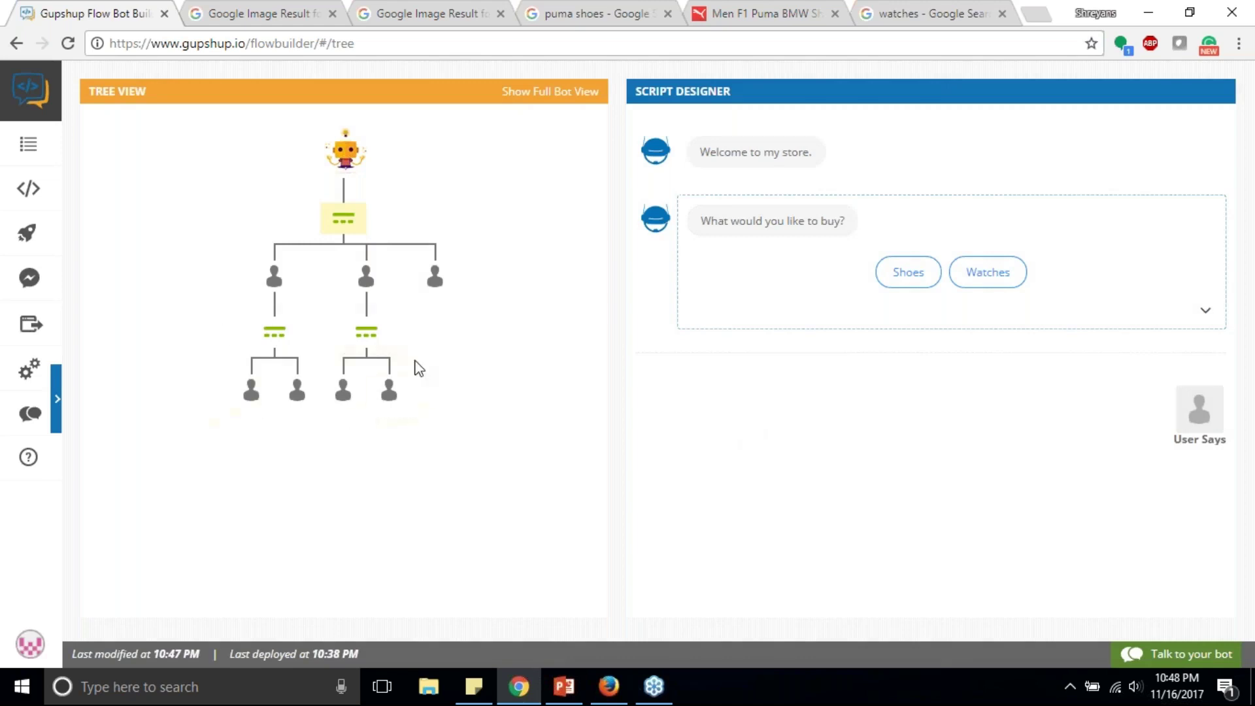
# - Try to set up a carousel bot message under the Nike node, and reload the bot script
pyautogui.click(252, 394)
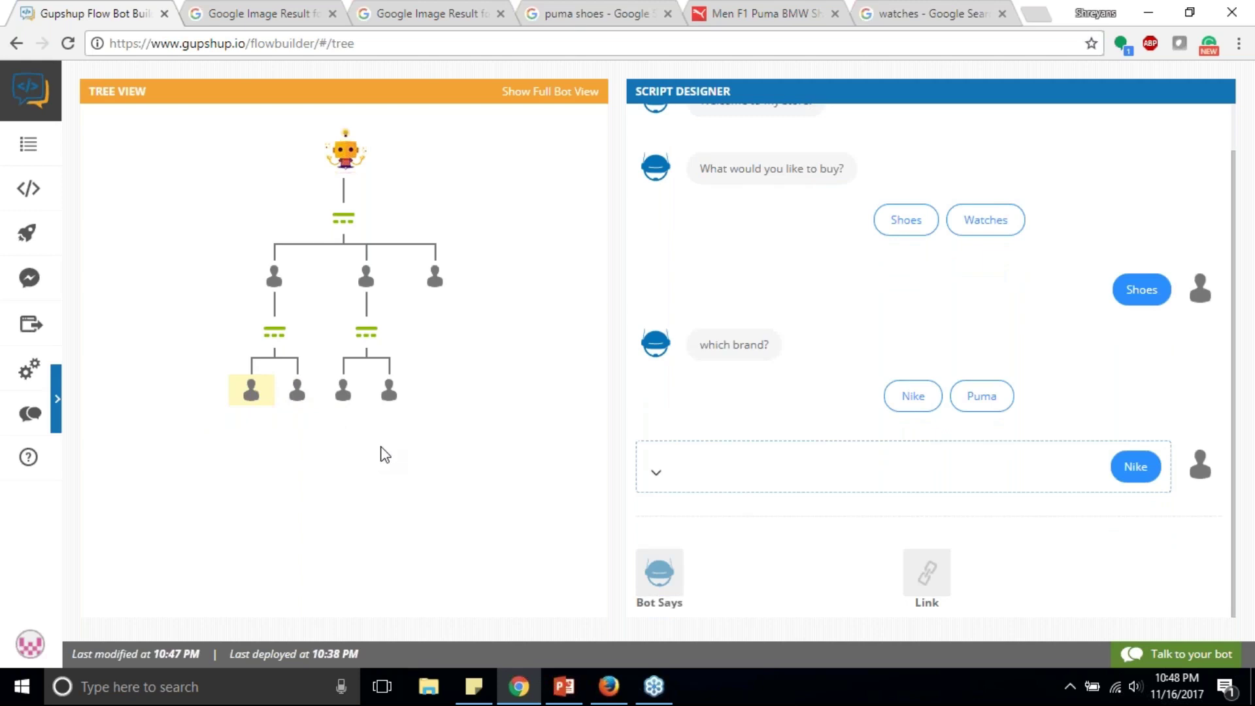
pyautogui.click(659, 573)
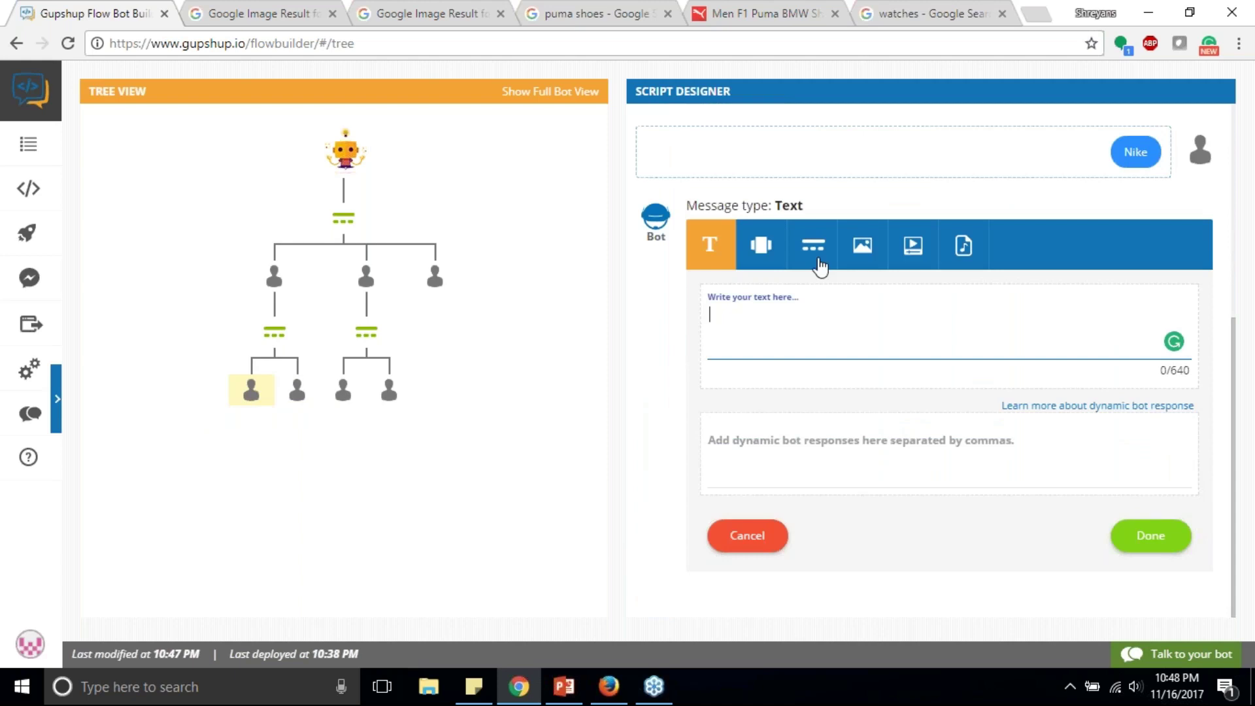
pyautogui.click(761, 247)
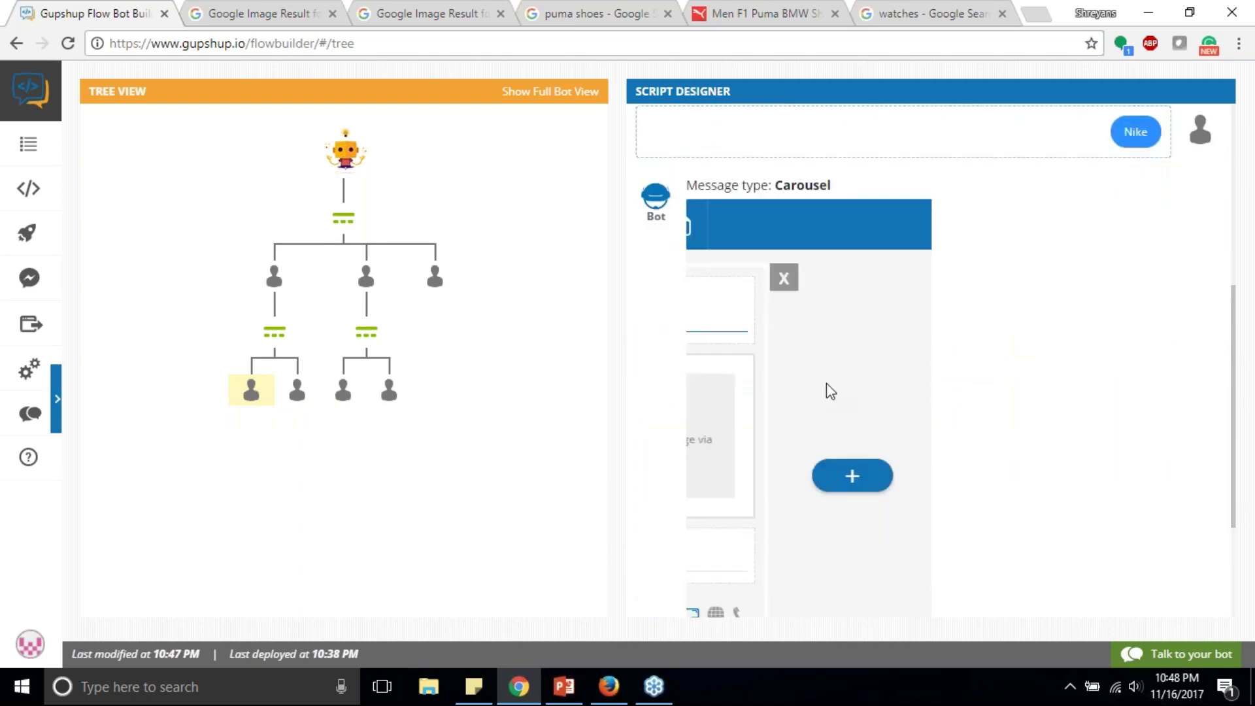
pyautogui.scroll(-3, 826, 383)
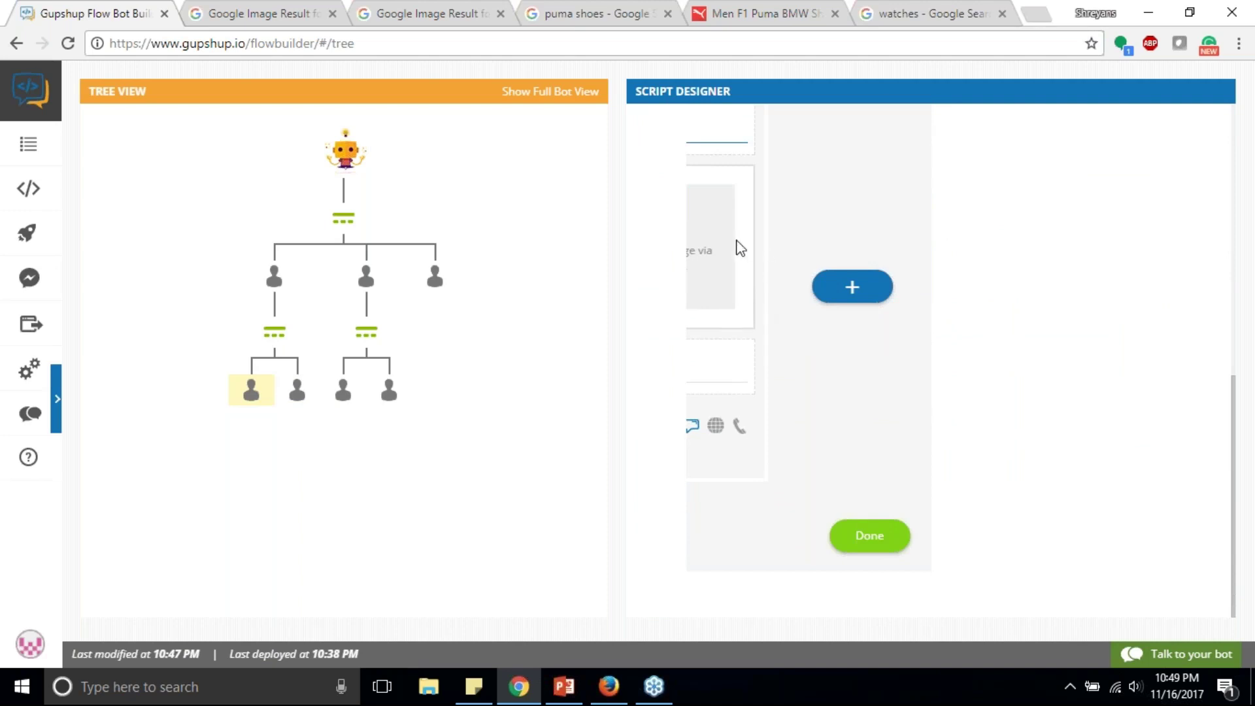
pyautogui.moveTo(736, 240); pyautogui.dragTo(793, 241)
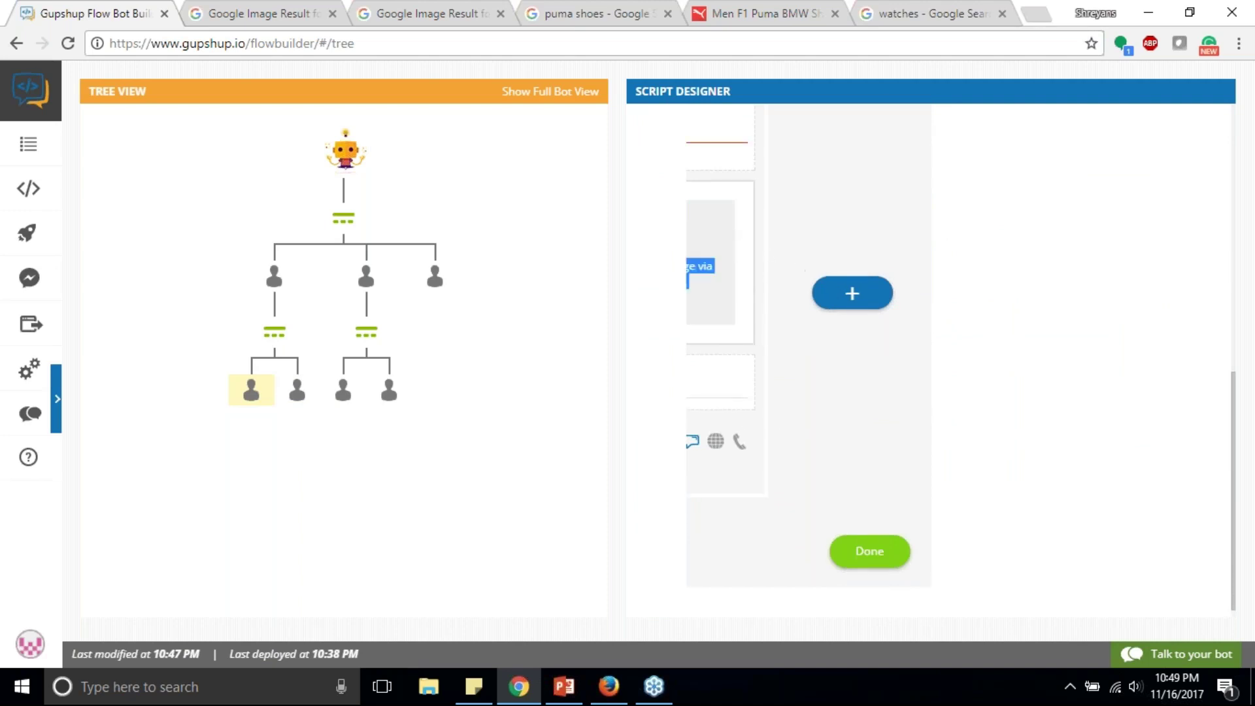
pyautogui.scroll(5, 901, 446)
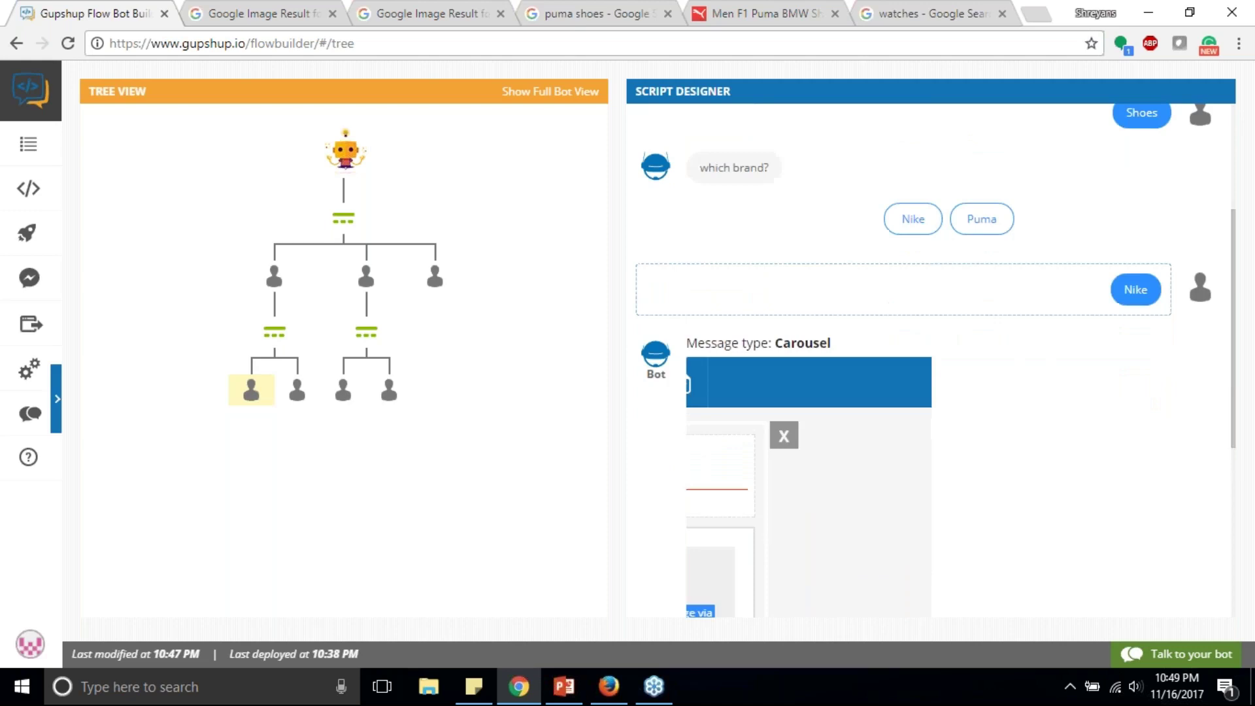
pyautogui.scroll(-3, 796, 269)
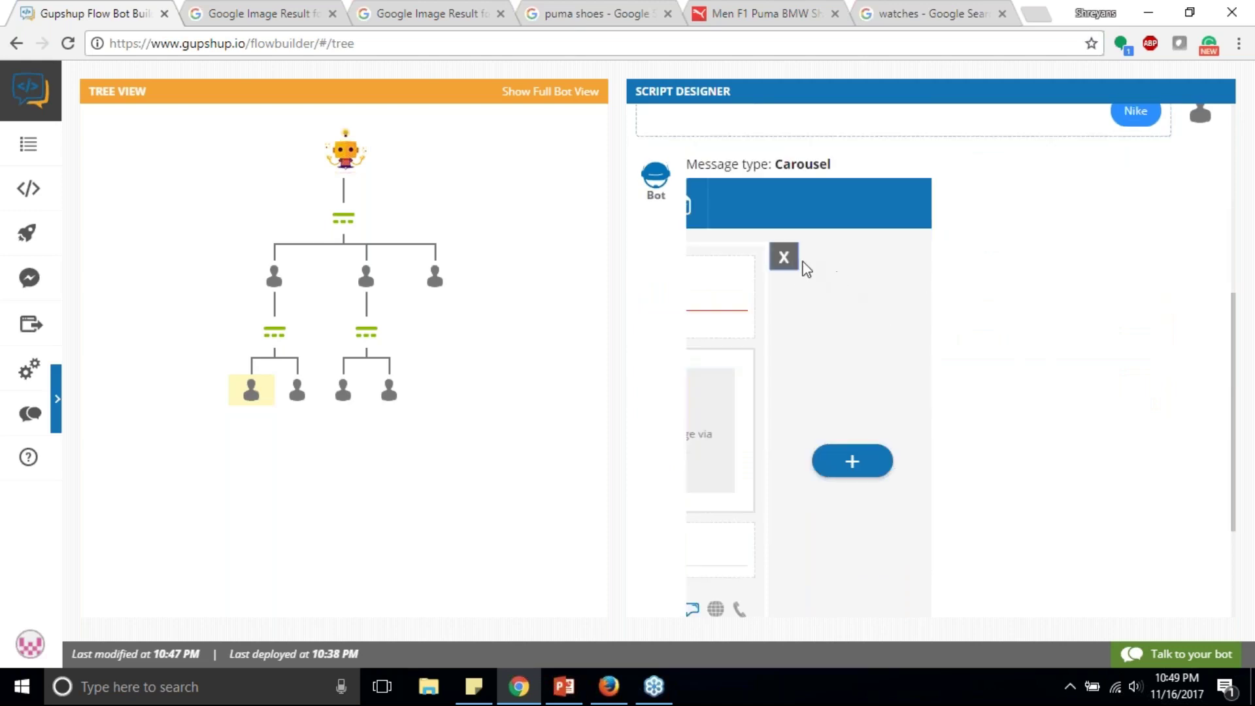
pyautogui.click(844, 464)
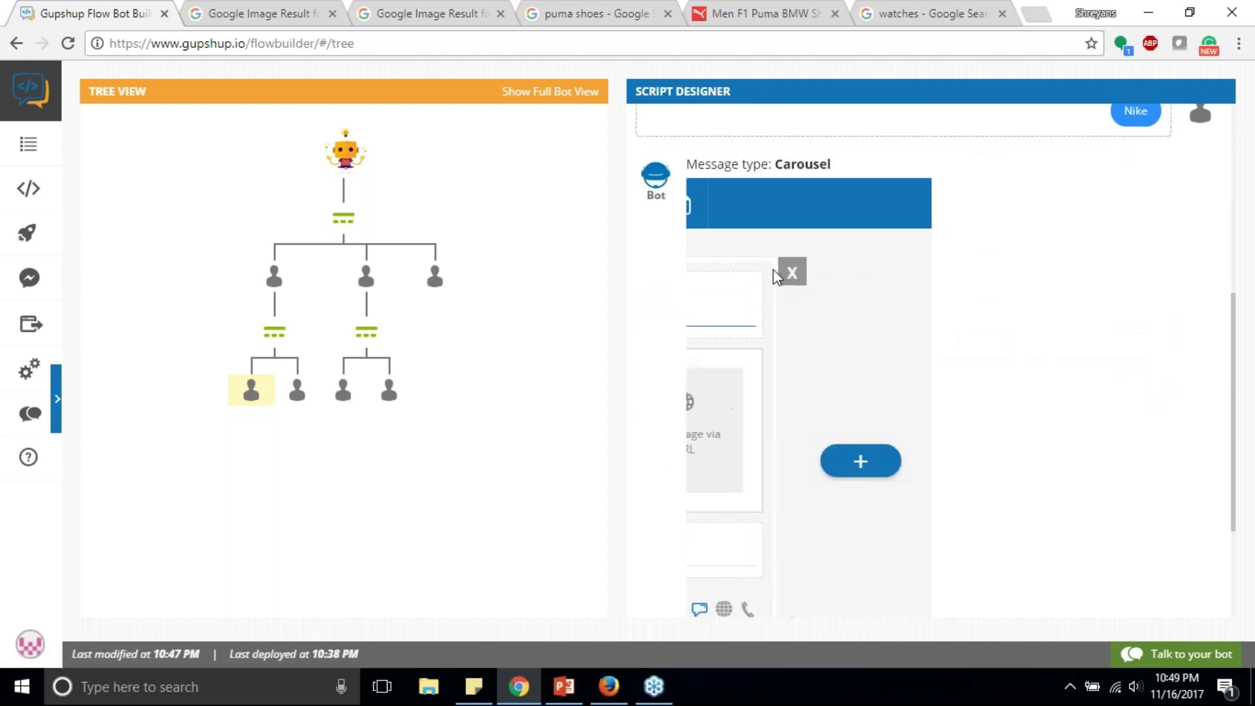
pyautogui.scroll(4, 835, 347)
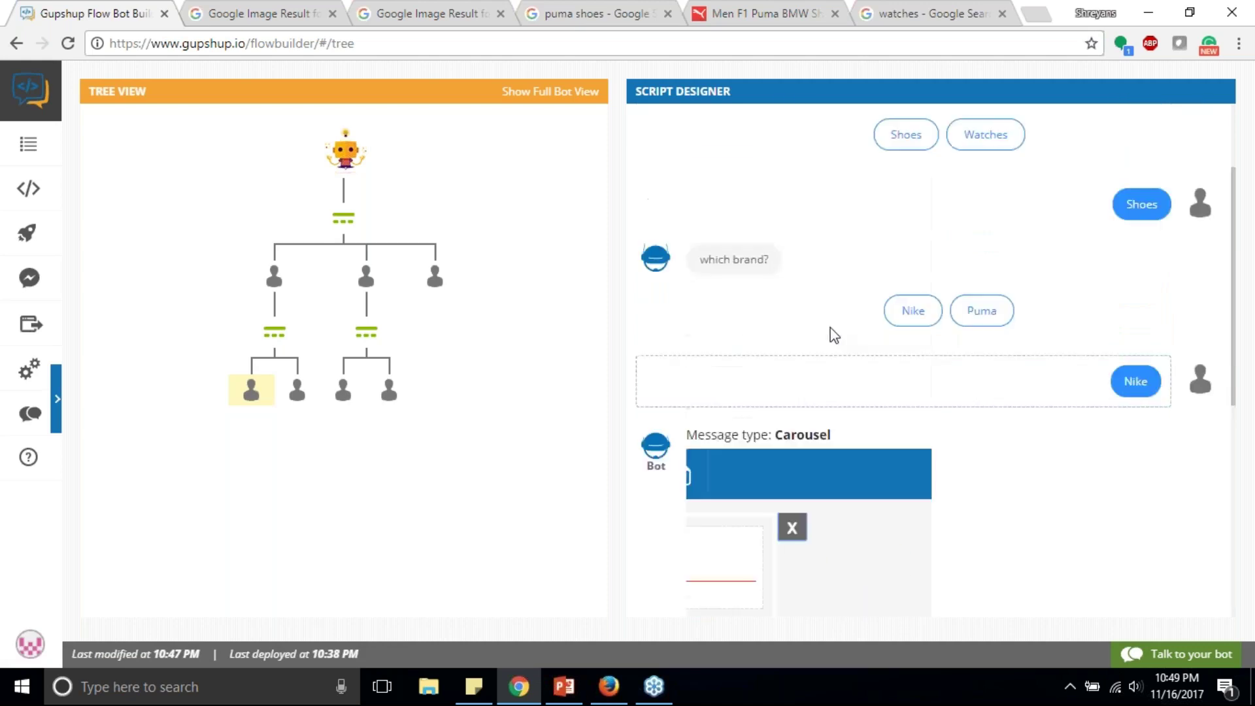
pyautogui.scroll(-4, 830, 300)
pyautogui.press('Return')
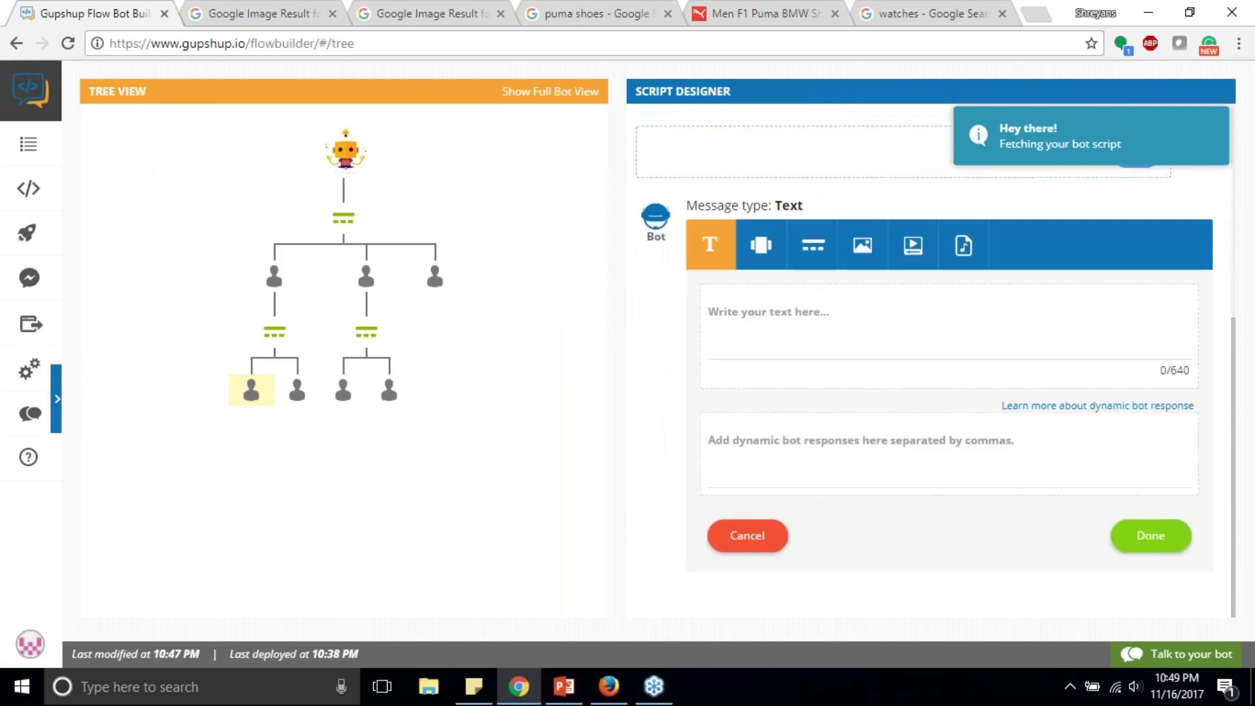
# - Make the bot message under the Nike node a carousel and title its first card "Nike shoes 1"
pyautogui.click(761, 245)
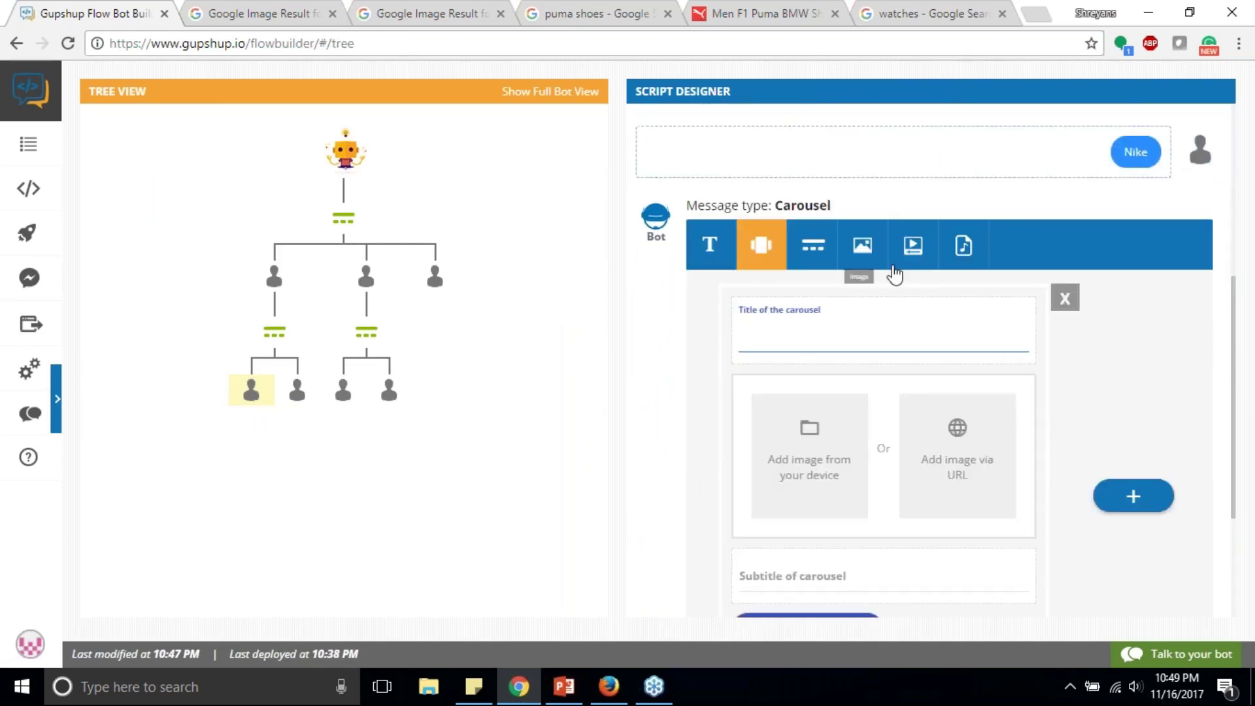
pyautogui.scroll(-1, 905, 286)
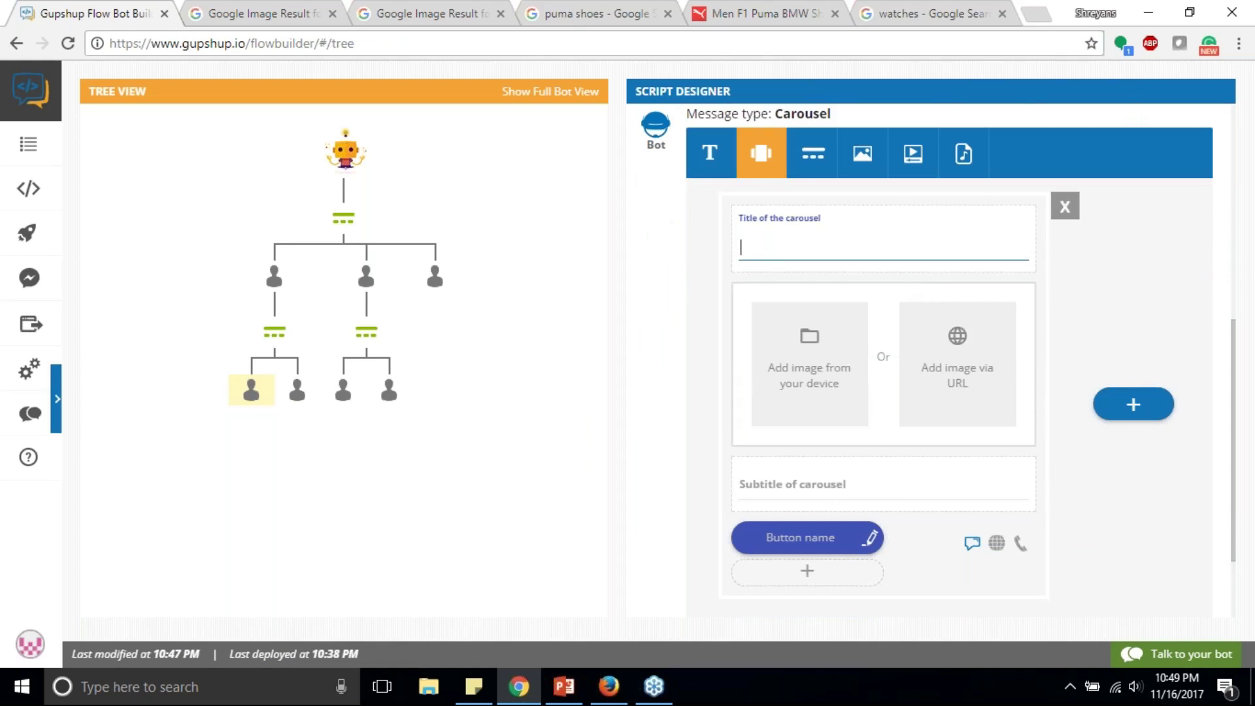
pyautogui.write('Nike shoes ')
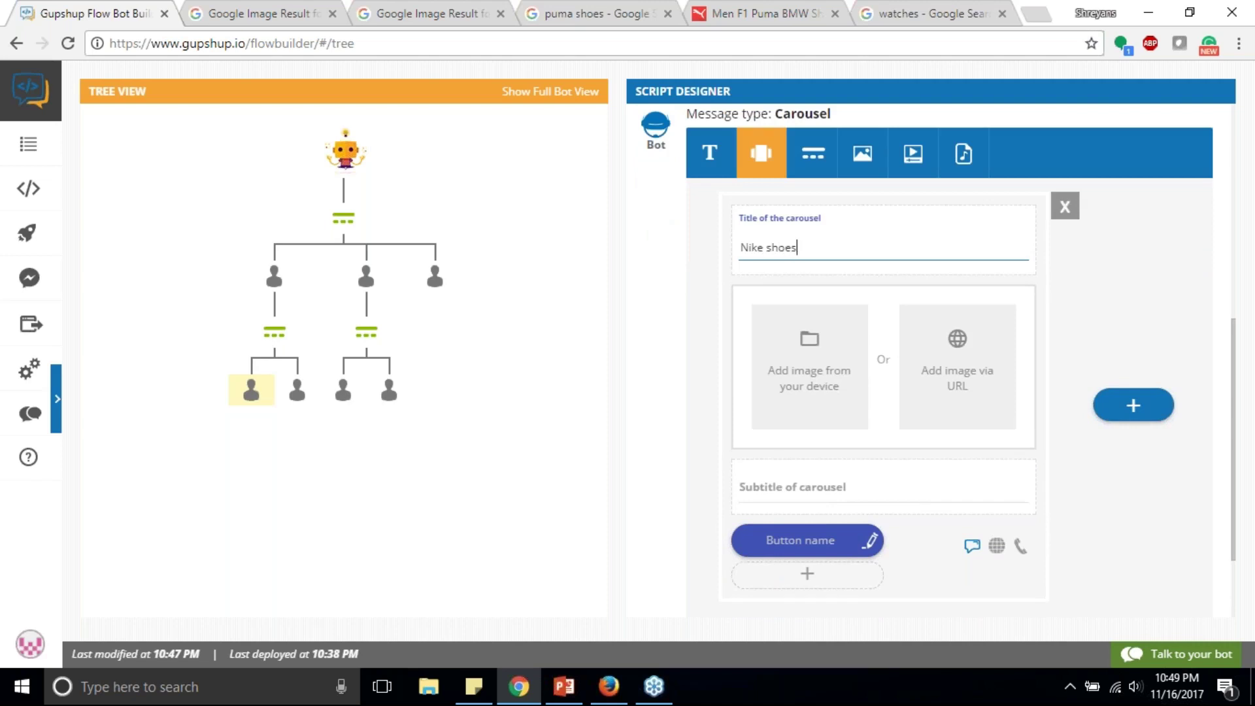
pyautogui.write('1')
# - Copy the image address of the grey Nike canvas sneaker and add it by URL as the first card's image
pyautogui.click(288, 15)
pyautogui.rightClick(383, 286)
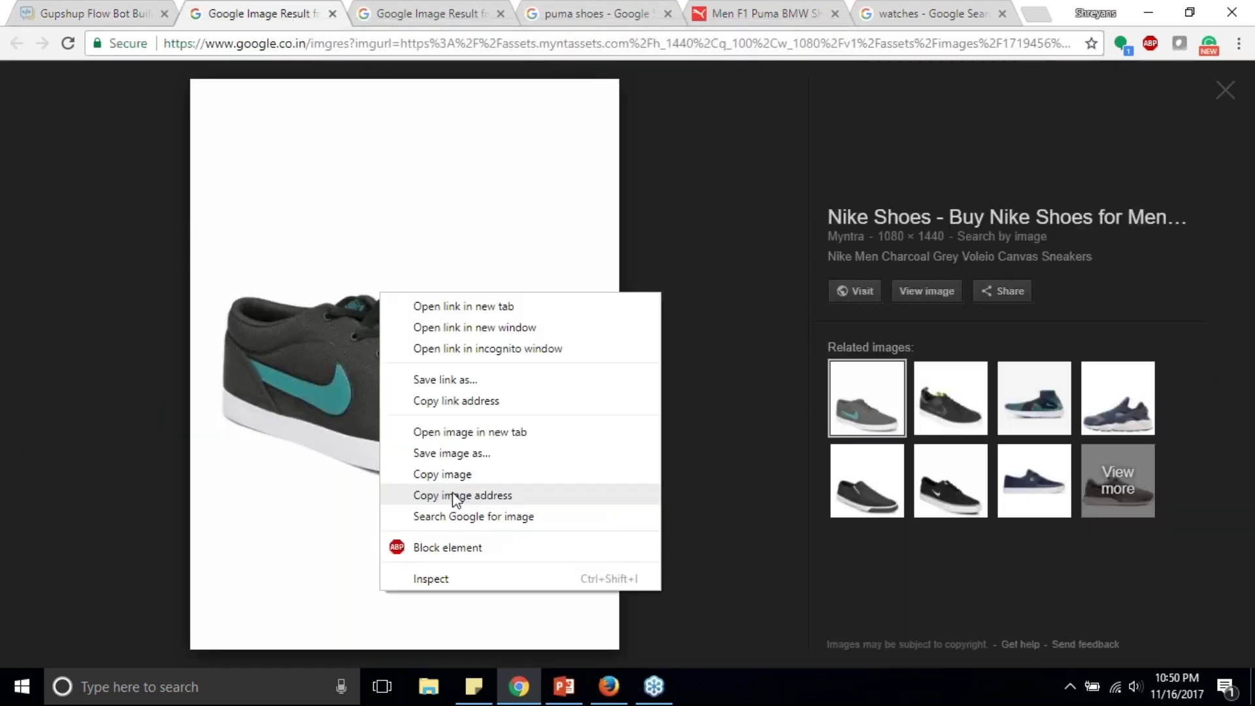
pyautogui.click(457, 495)
pyautogui.hotkey('ctrl', 'shift', 'Tab')
pyautogui.click(957, 346)
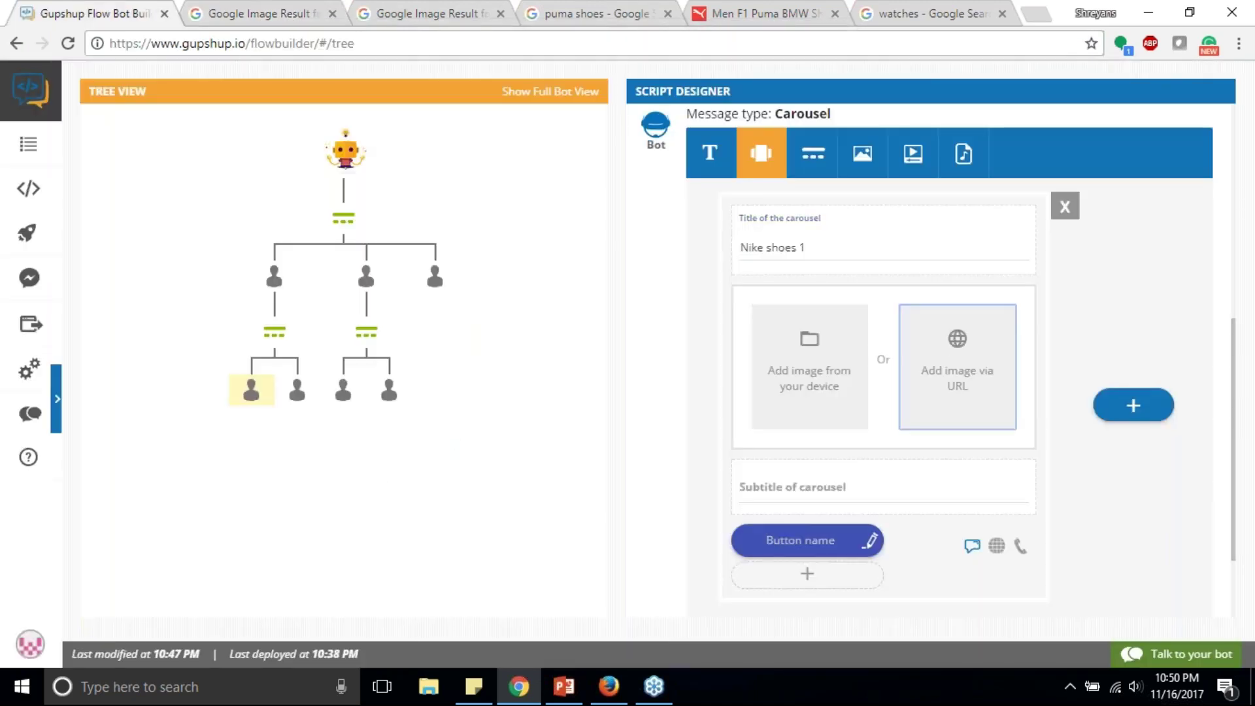
pyautogui.hotkey('ctrl', 'v')
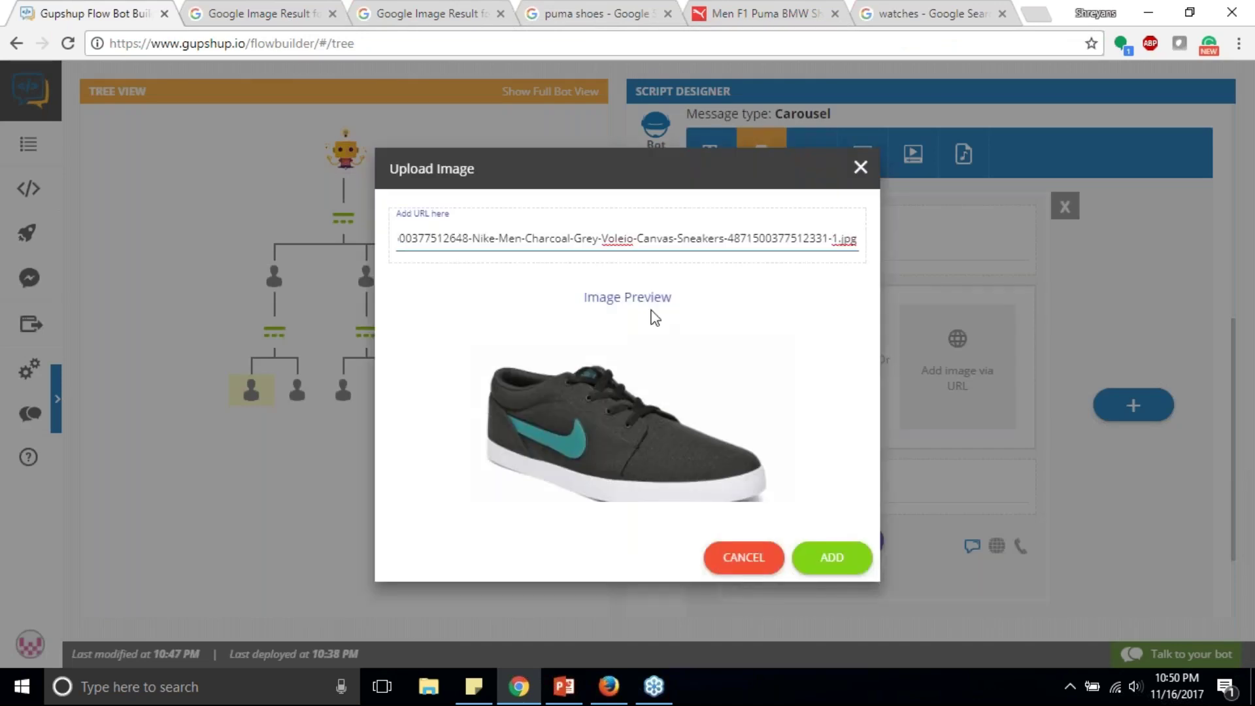
pyautogui.click(842, 560)
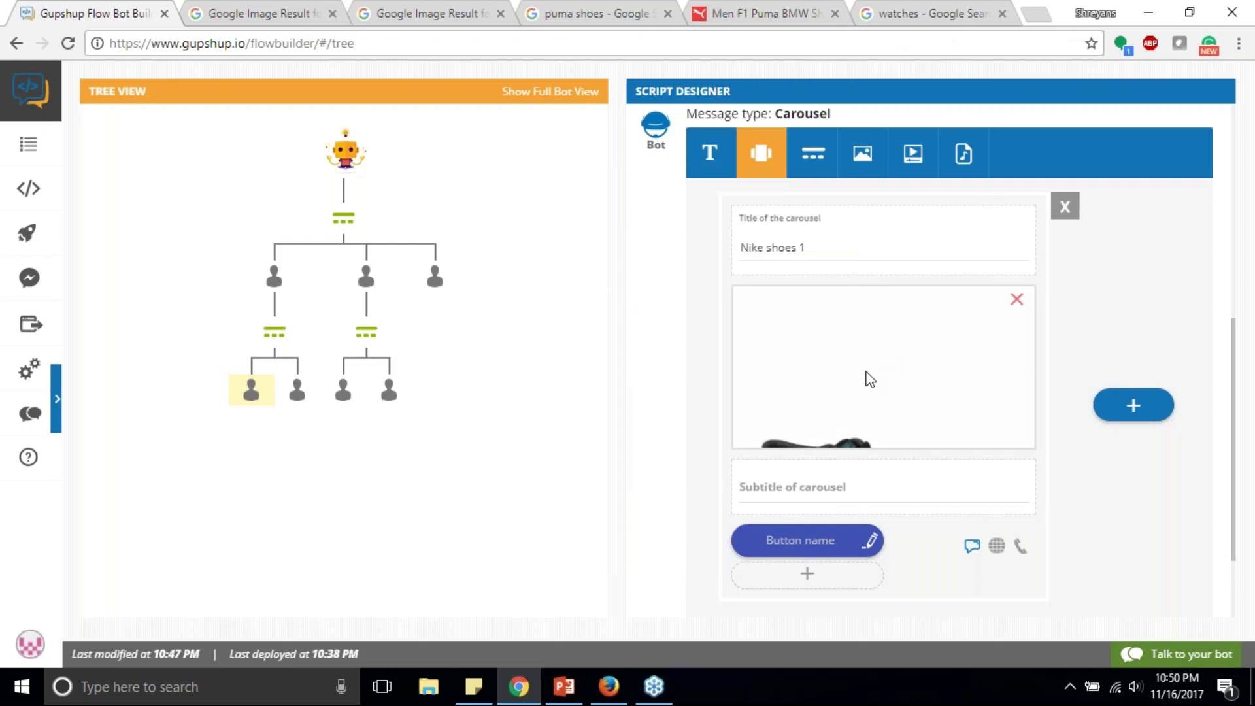
# - Set the first carousel card's subtitle to "$100"
pyautogui.click(838, 483)
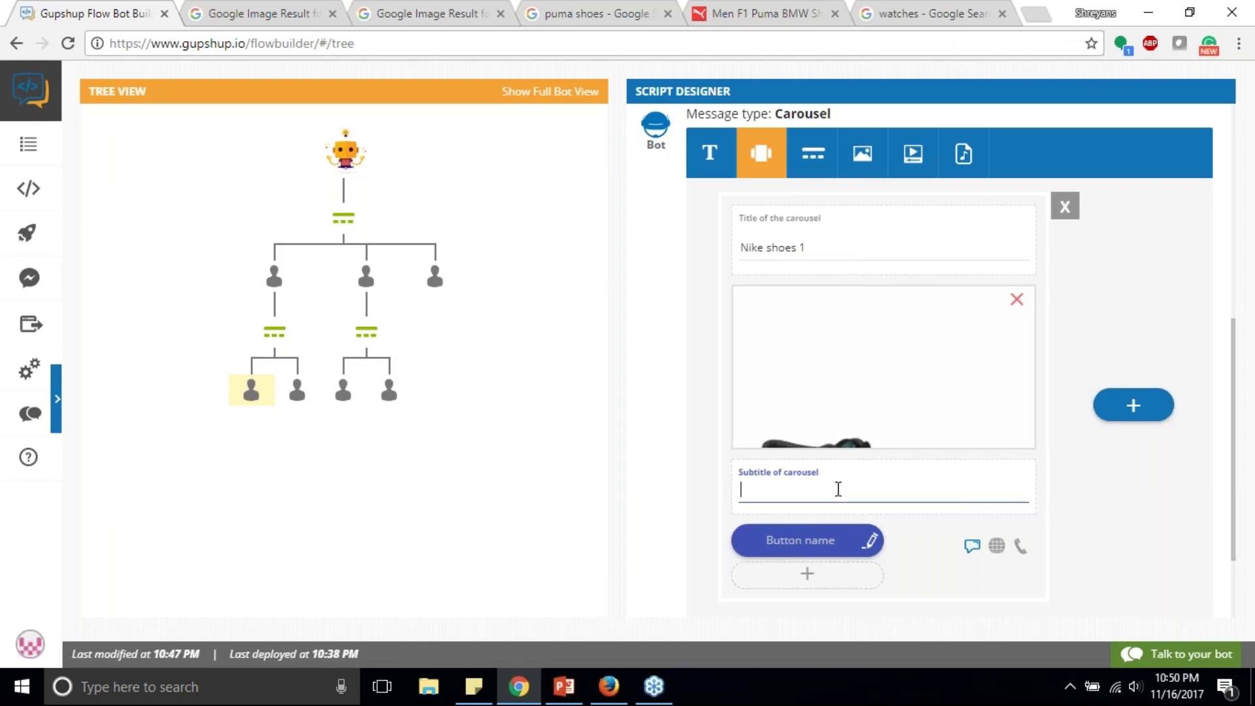
pyautogui.write('USD')
pyautogui.press('BackSpace')
pyautogui.press('BackSpace')
pyautogui.press('BackSpace')
pyautogui.write('$100')
# - Name the first card's button "Buy" and add a second button named "View details"
pyautogui.scroll(-1, 806, 501)
pyautogui.scroll(-1, 806, 501)
pyautogui.click(804, 448)
pyautogui.write('Buy')
pyautogui.click(821, 488)
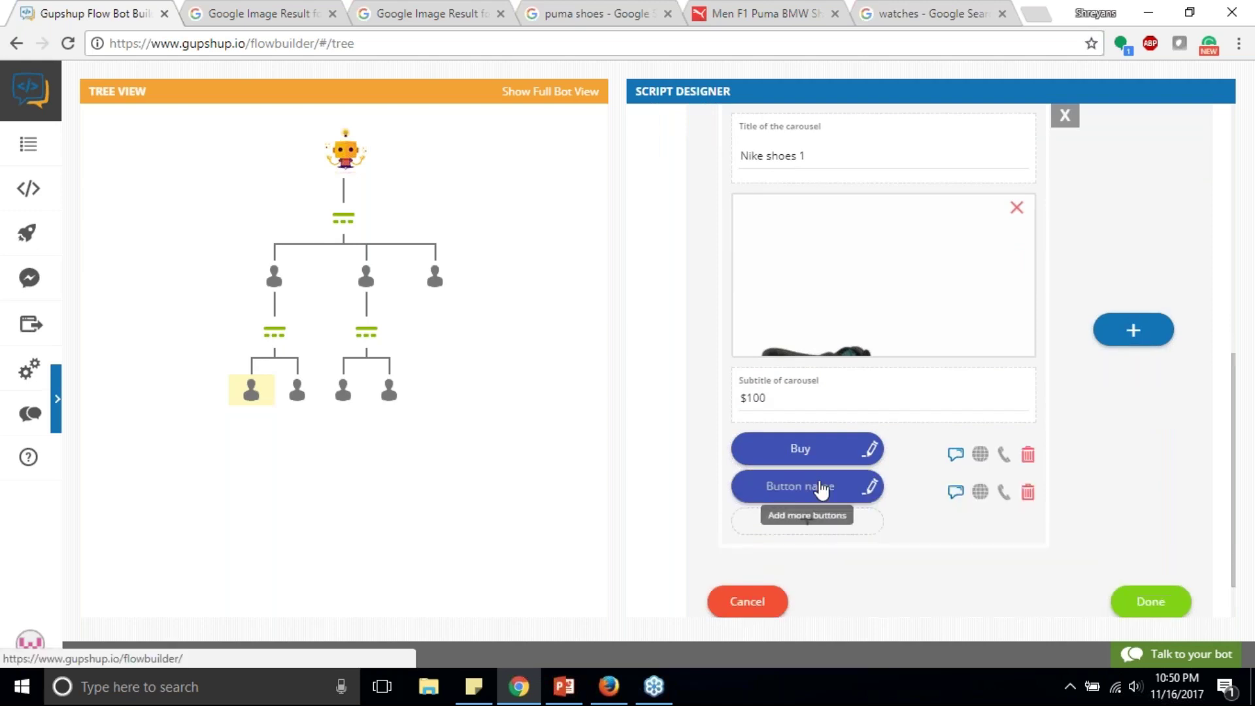
pyautogui.write('View deta')
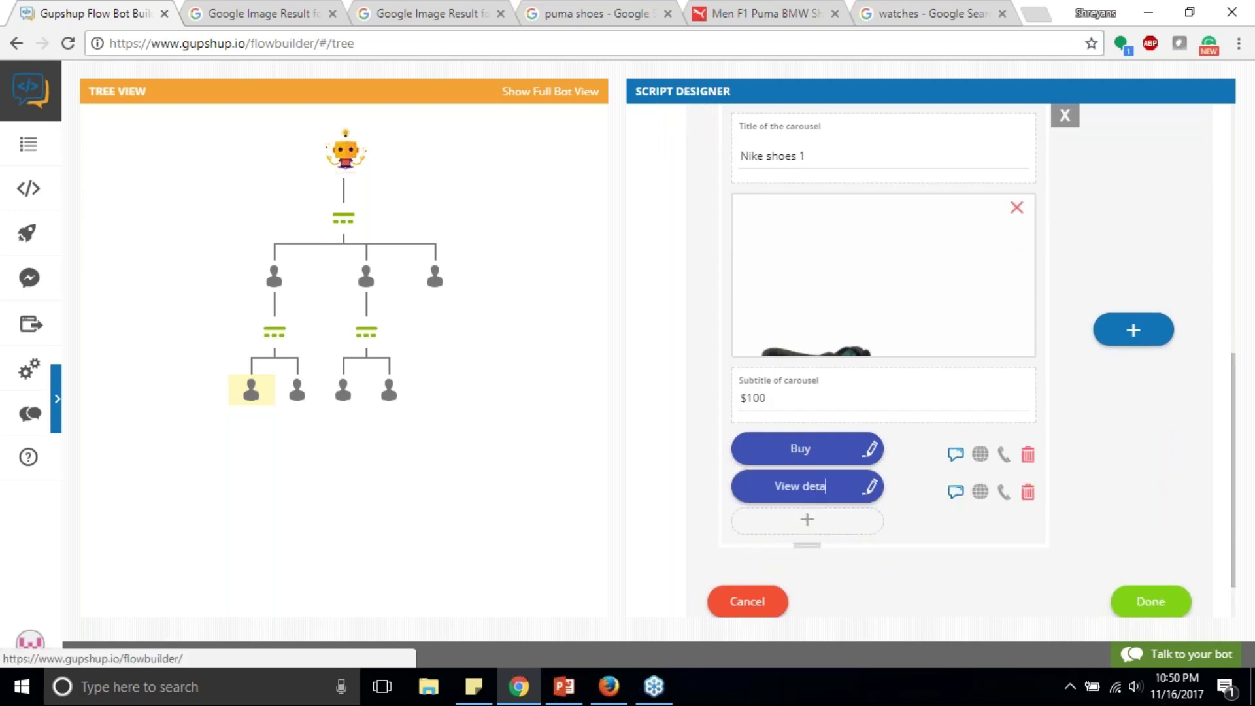
pyautogui.write('ils')
pyautogui.press('BackSpace')
pyautogui.press('BackSpace')
pyautogui.press('BackSpace')
pyautogui.write('ils')
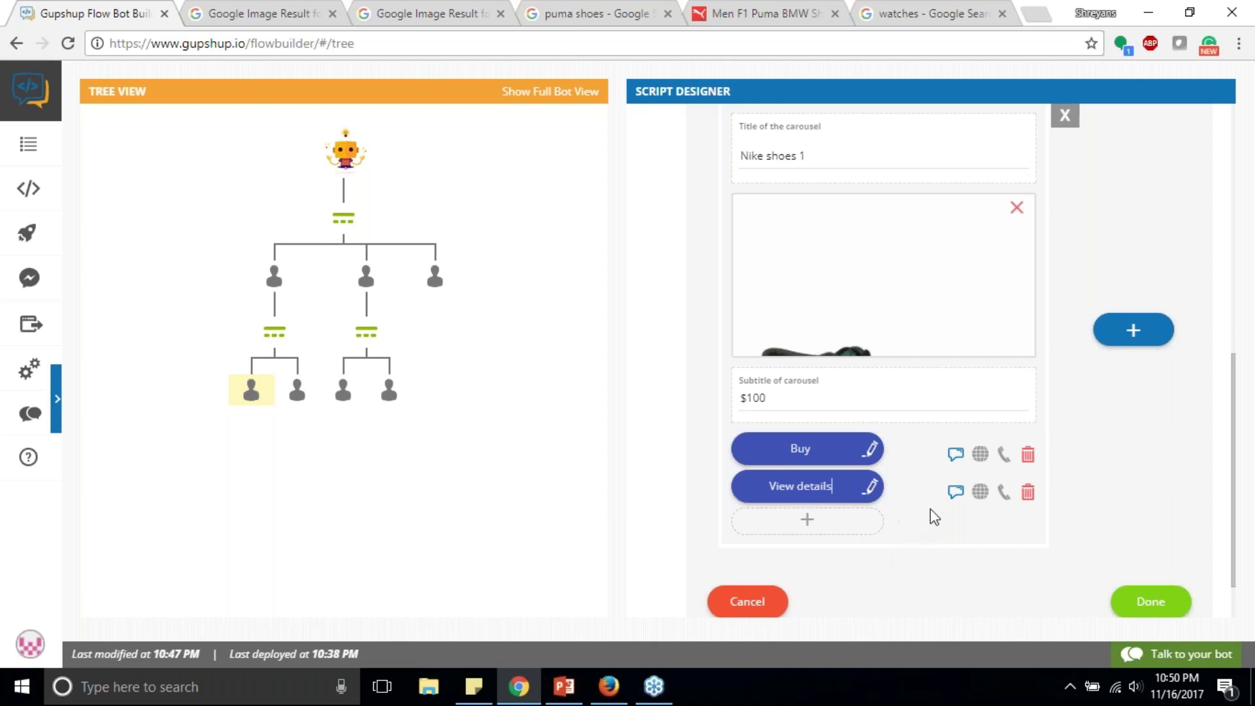
pyautogui.click(983, 495)
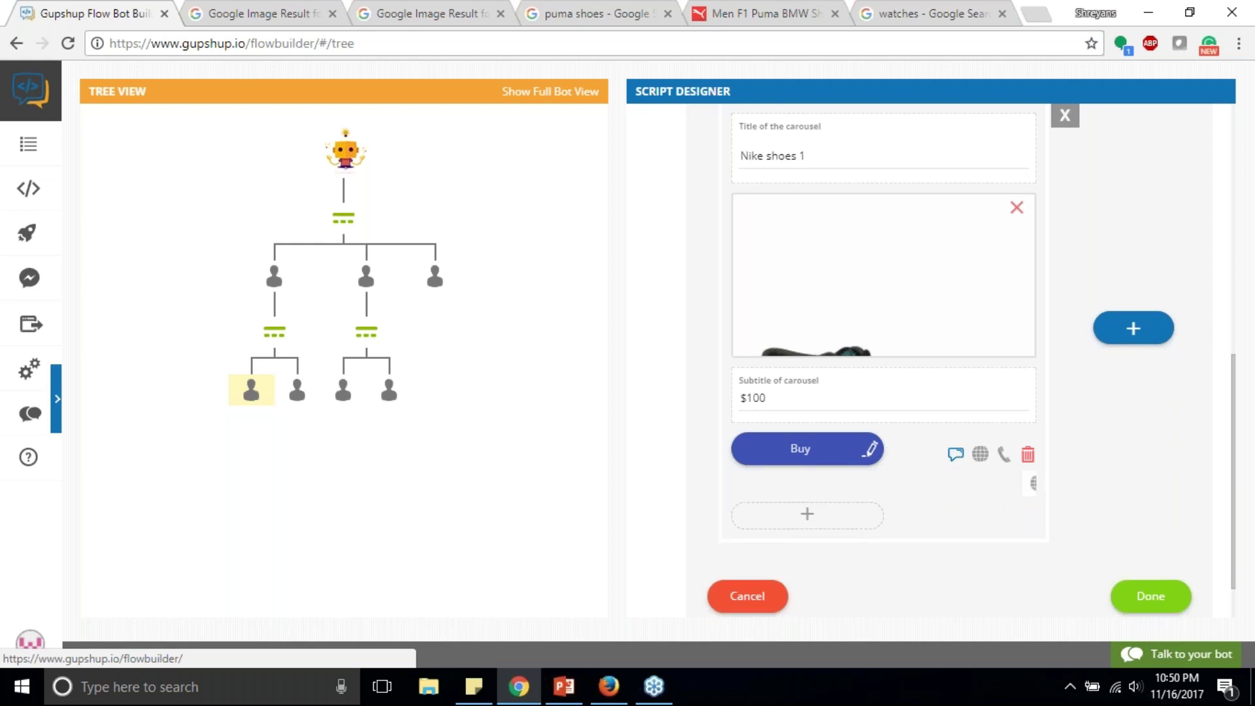
pyautogui.write('https://gupshp')
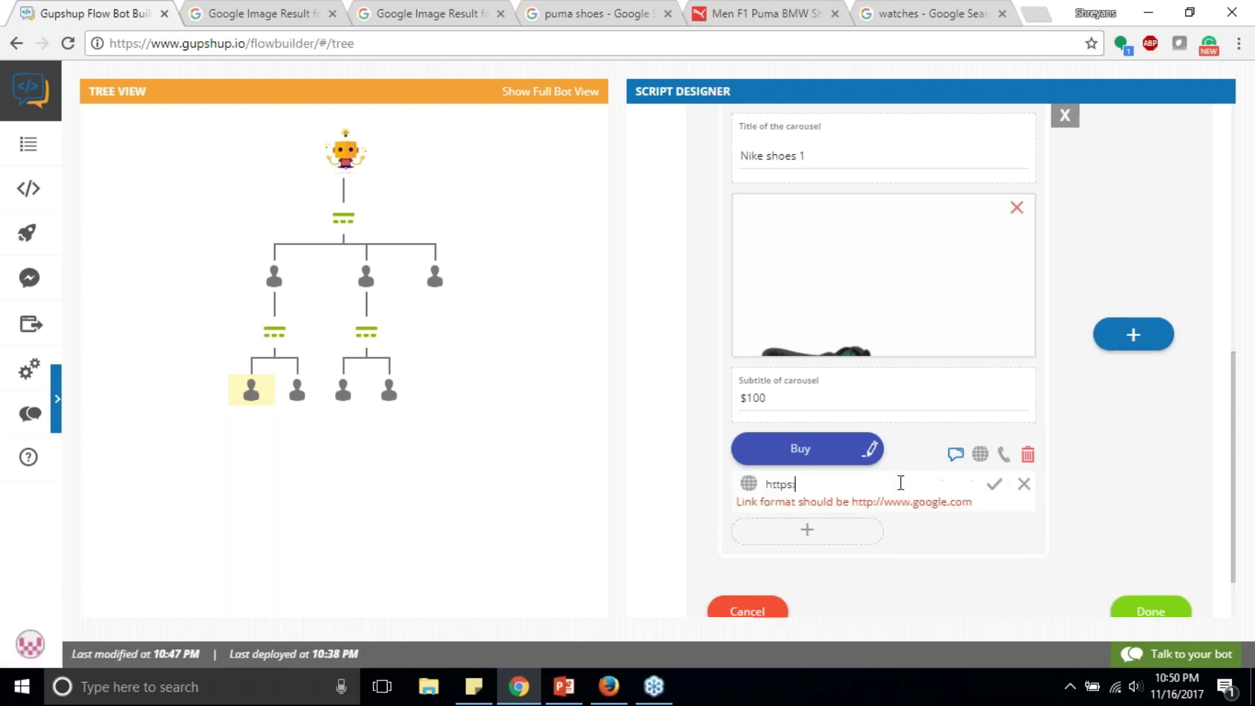
pyautogui.press('BackSpace')
pyautogui.press('BackSpace')
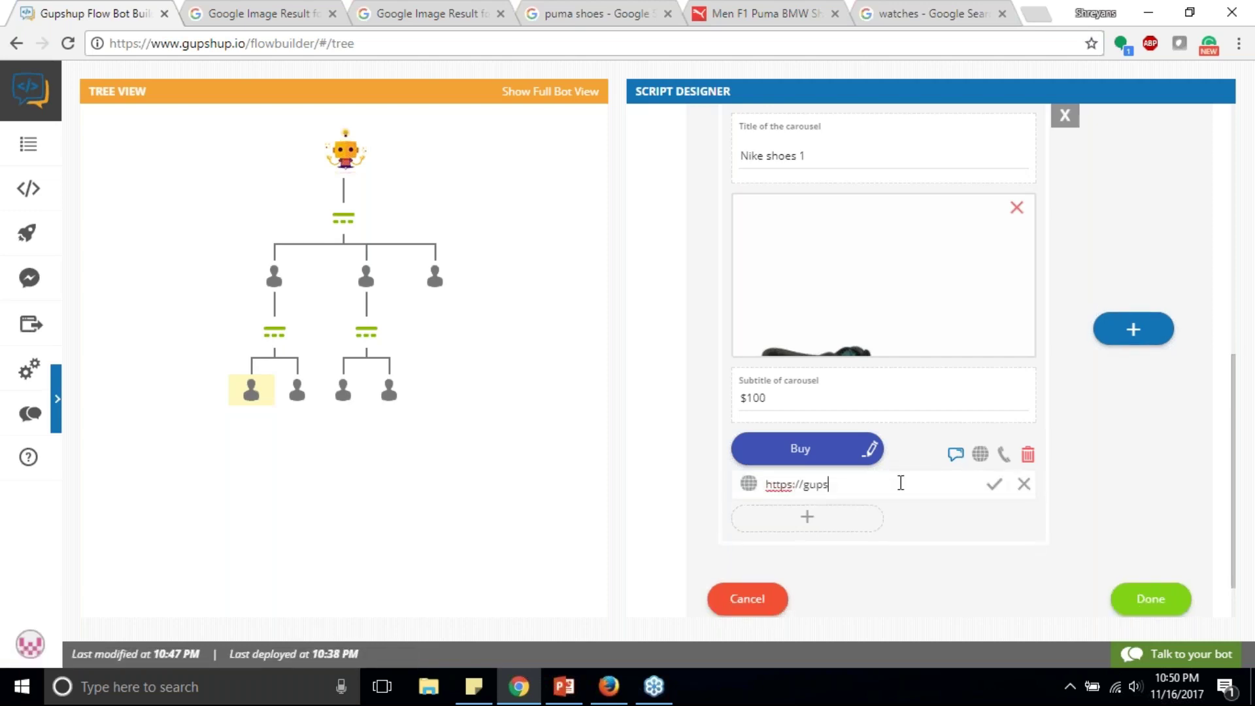
pyautogui.write('hup.io')
pyautogui.click(994, 484)
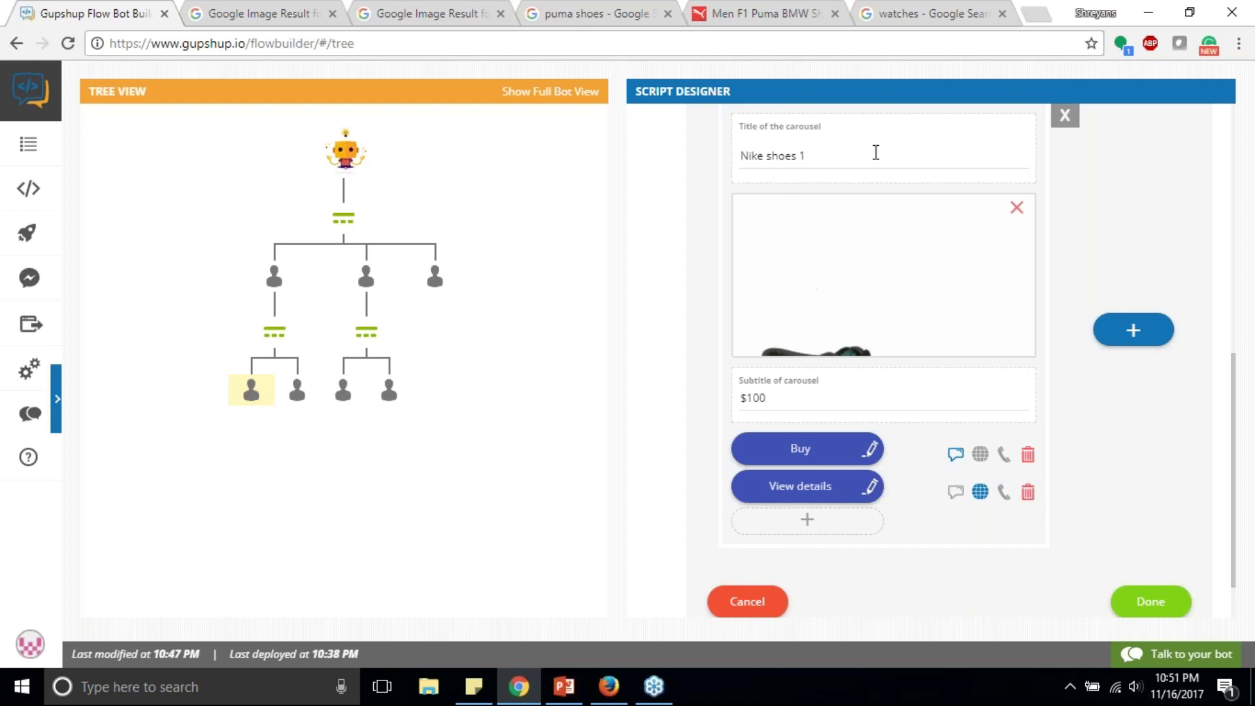
# - Add a second card to the carousel and title it "Nike shoe 2"
pyautogui.scroll(2, 946, 162)
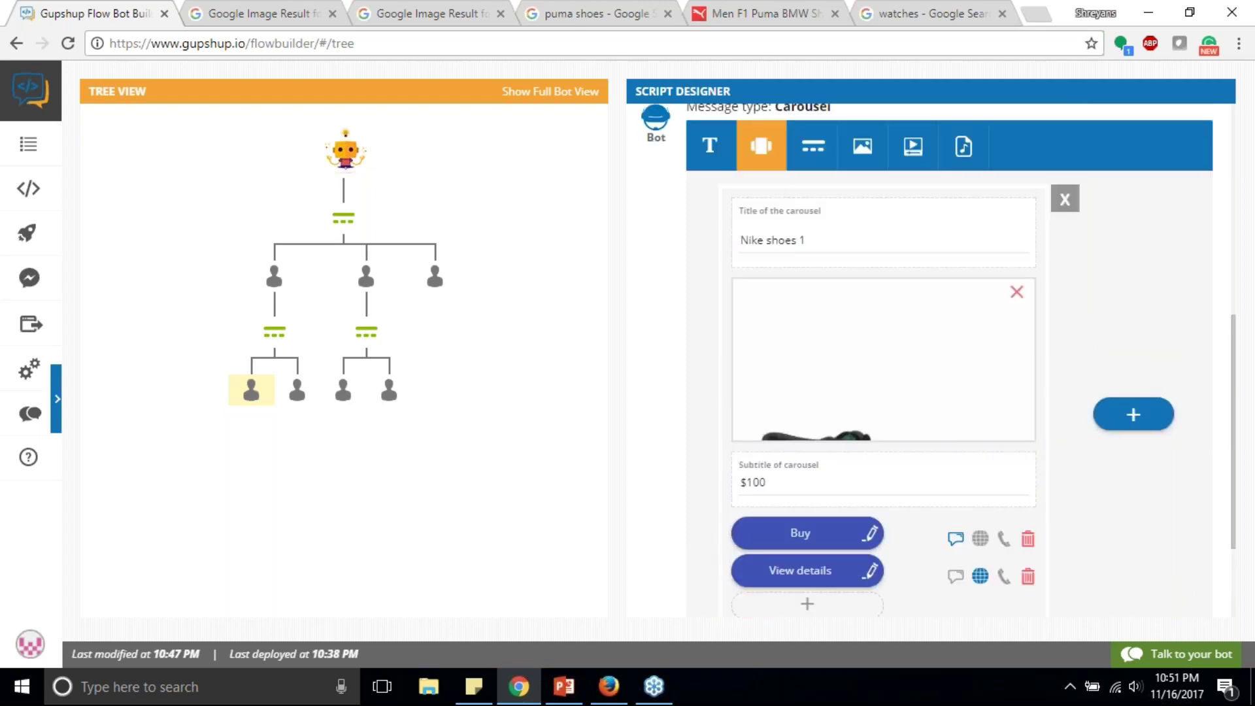
pyautogui.scroll(-3, 946, 228)
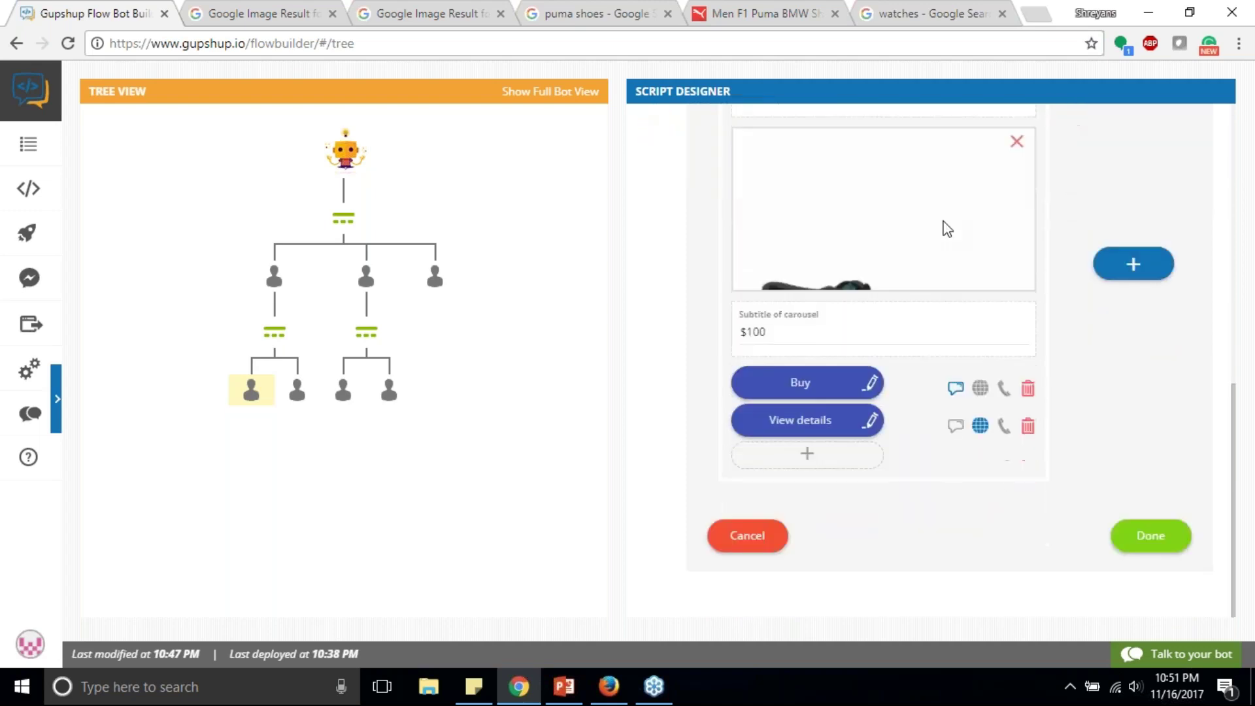
pyautogui.scroll(2, 946, 229)
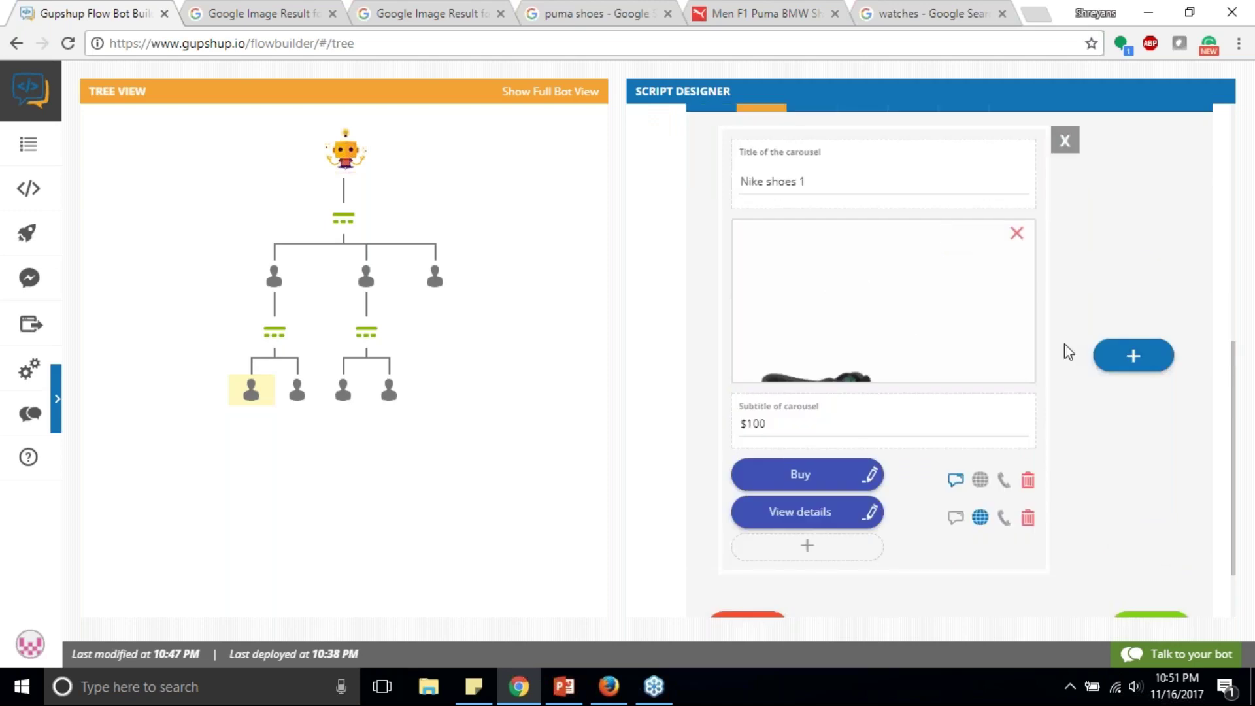
pyautogui.click(1133, 357)
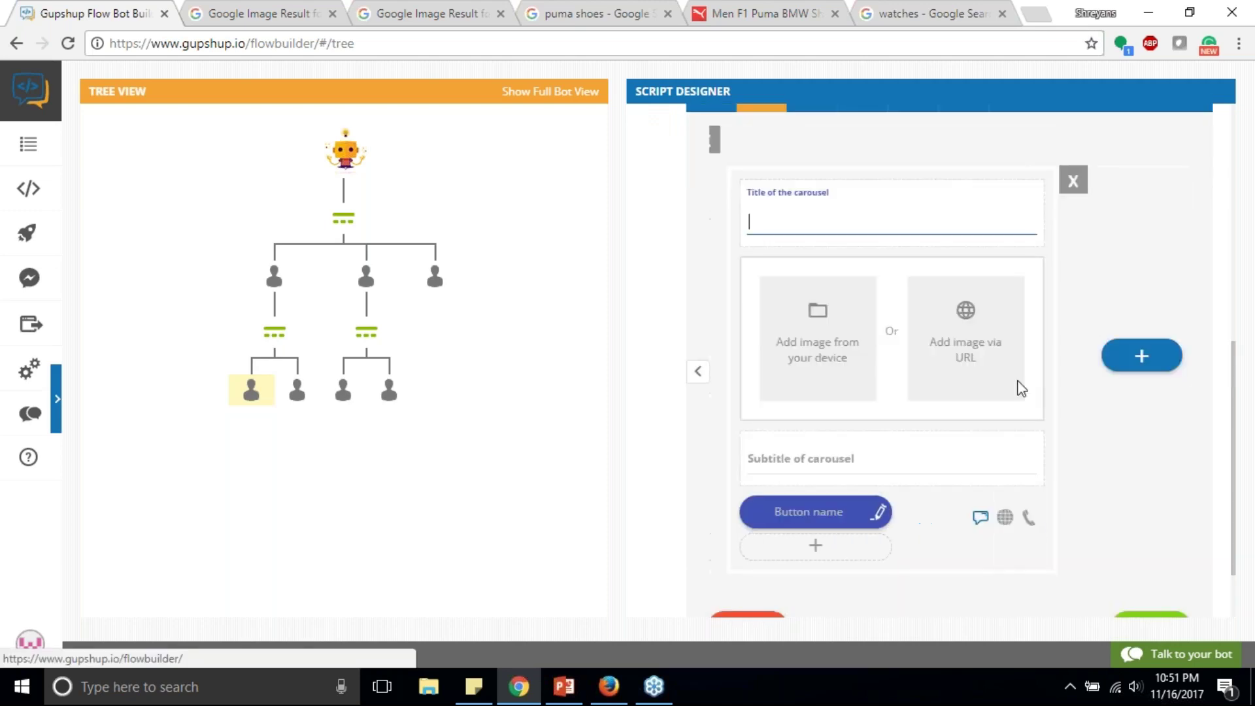
pyautogui.click(850, 237)
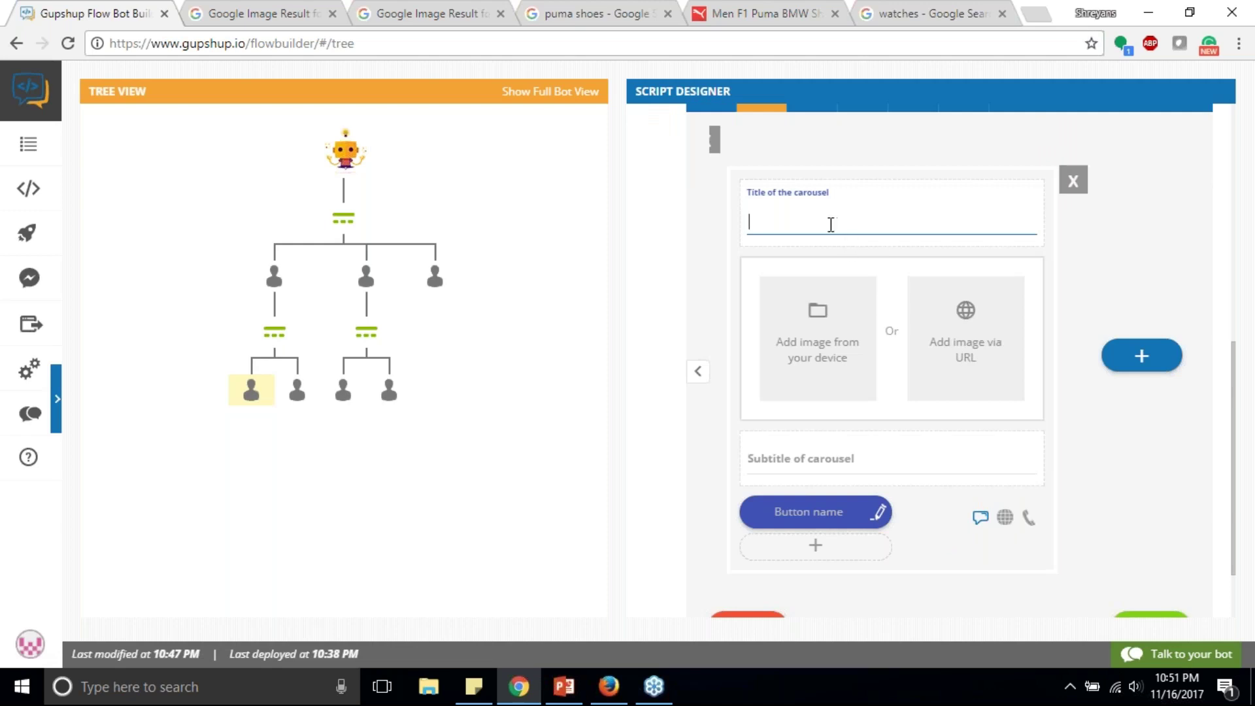
pyautogui.write('Nike shoes')
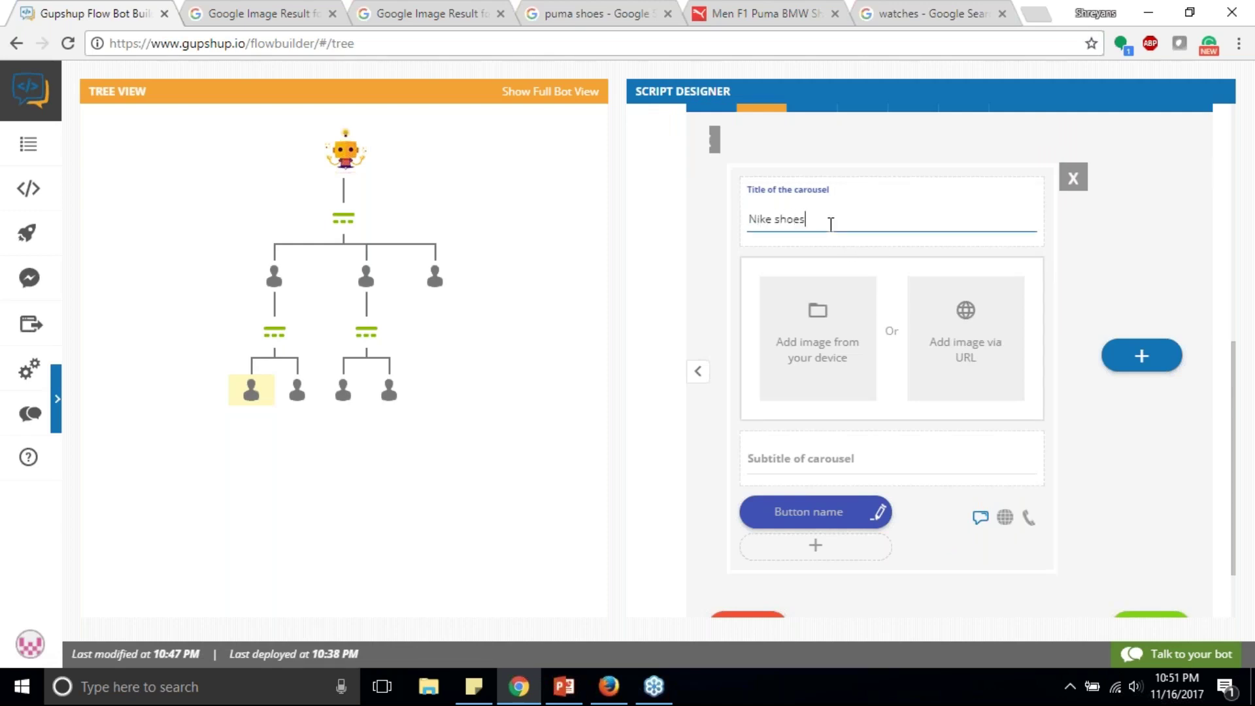
pyautogui.press('BackSpace')
pyautogui.write('2')
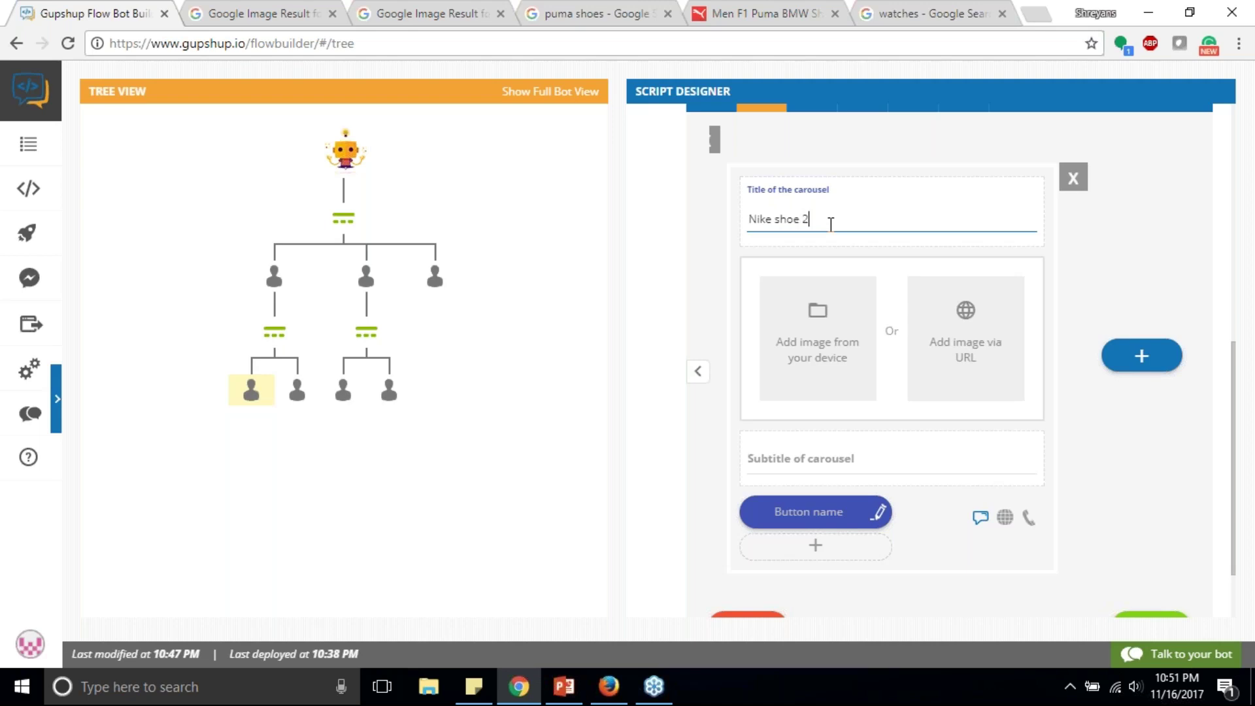
# - Copy the image address of the Nike Free RN Motion Flyknit shoe and add it by URL as the second card's image
pyautogui.click(416, 9)
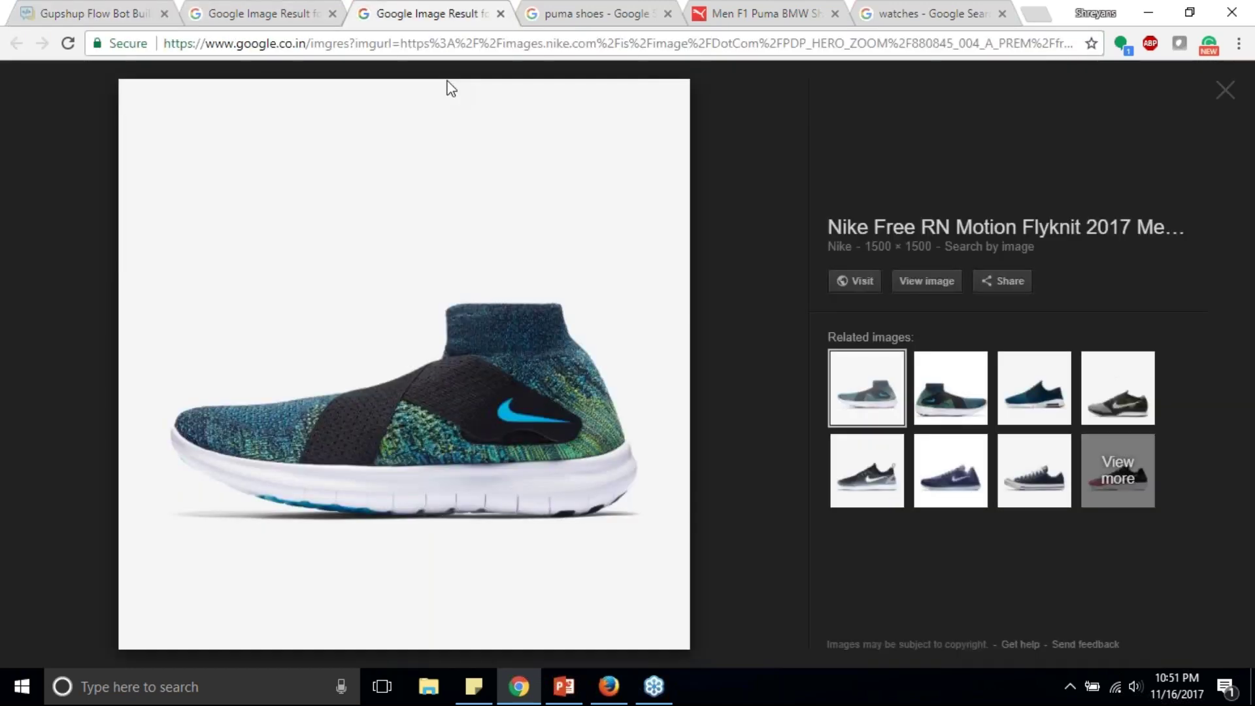
pyautogui.click(93, 13)
pyautogui.click(948, 304)
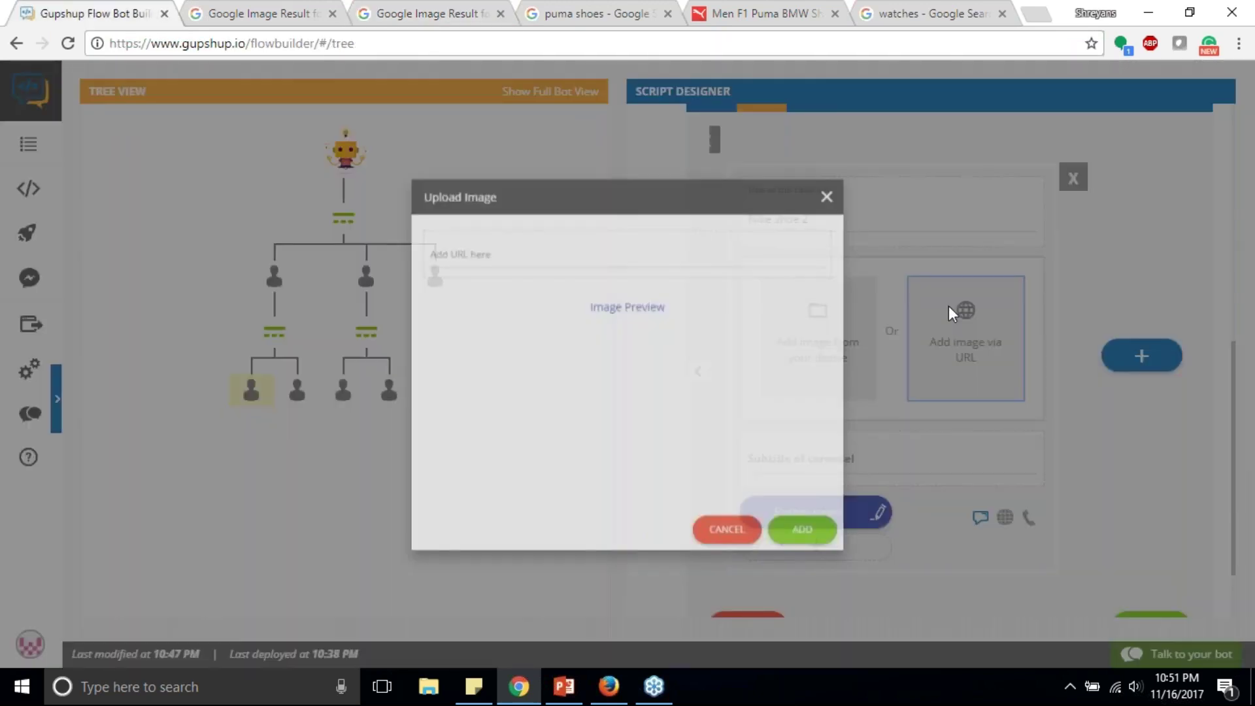
pyautogui.hotkey('ctrl', 'v')
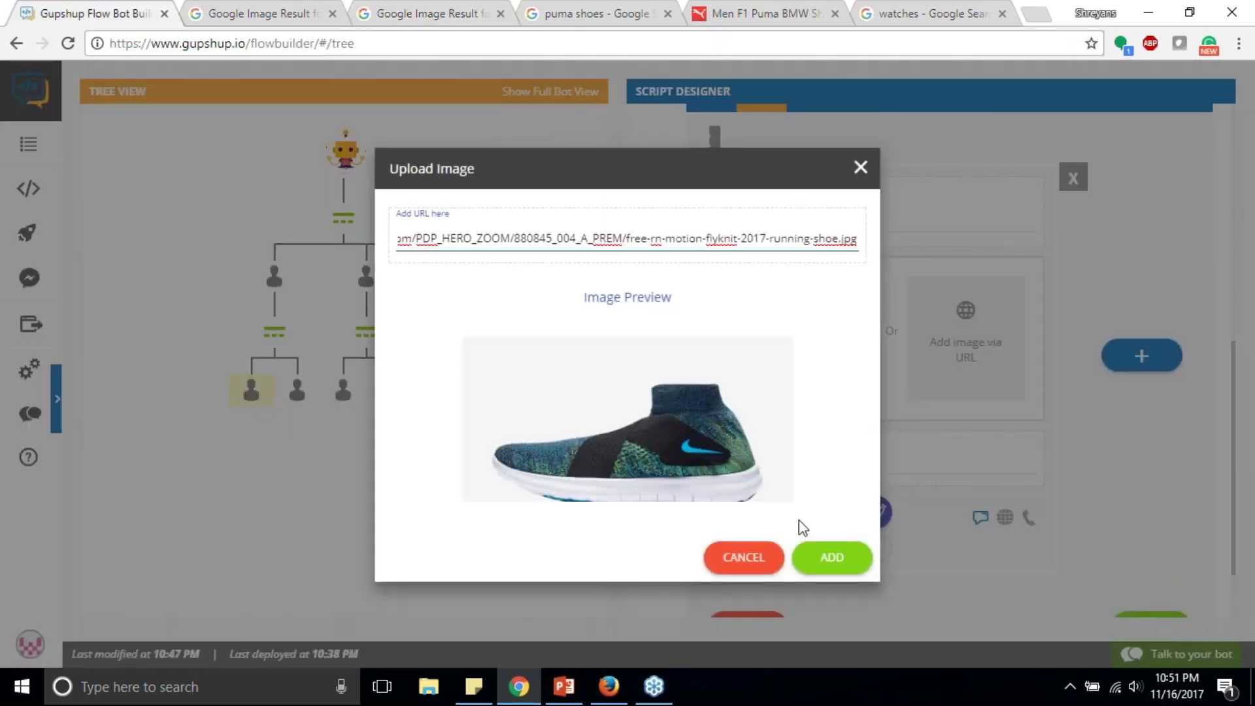
pyautogui.click(821, 564)
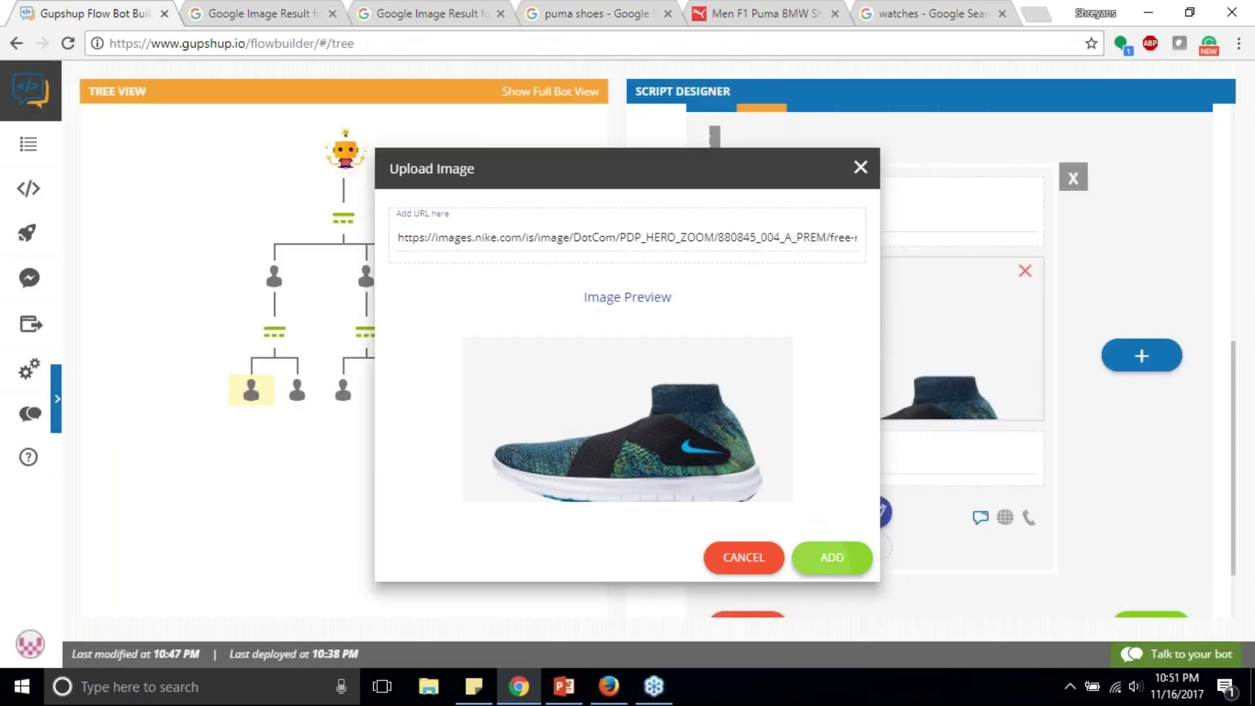
# - Set the second card's subtitle to "$120" and give it "Buy" and "View details" buttons
pyautogui.click(874, 460)
pyautogui.write('$120')
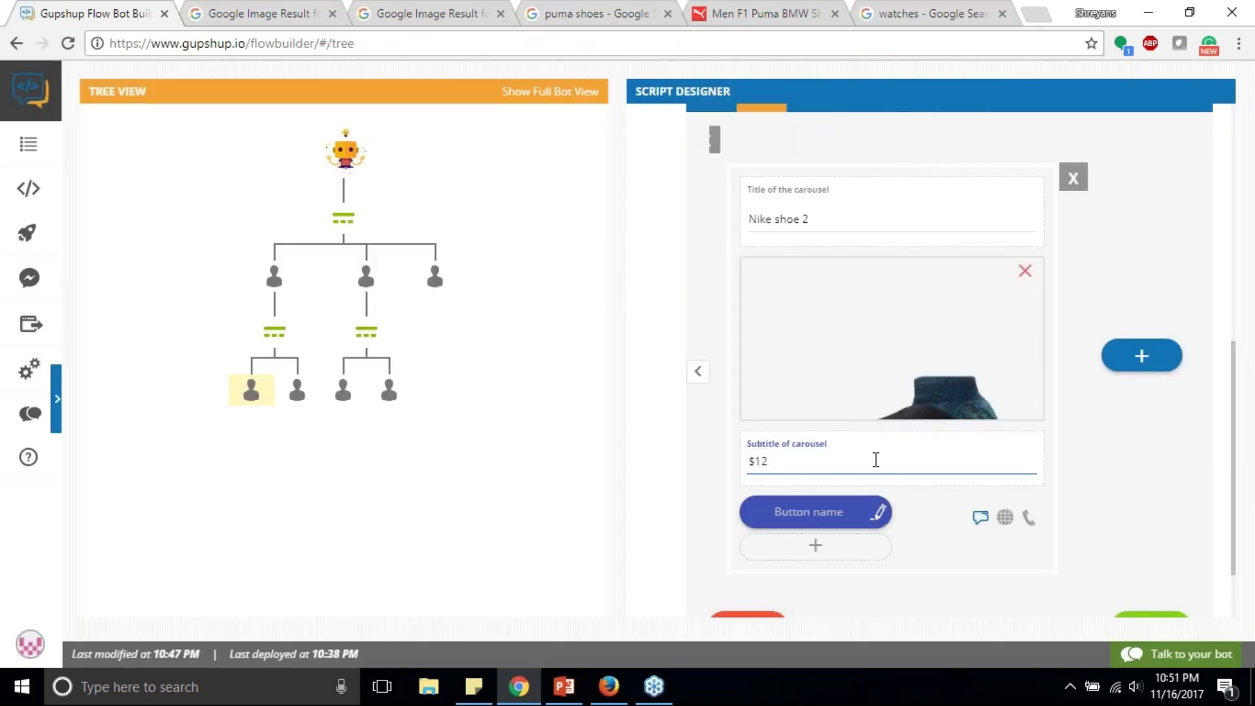
pyautogui.click(803, 514)
pyautogui.write('Buy')
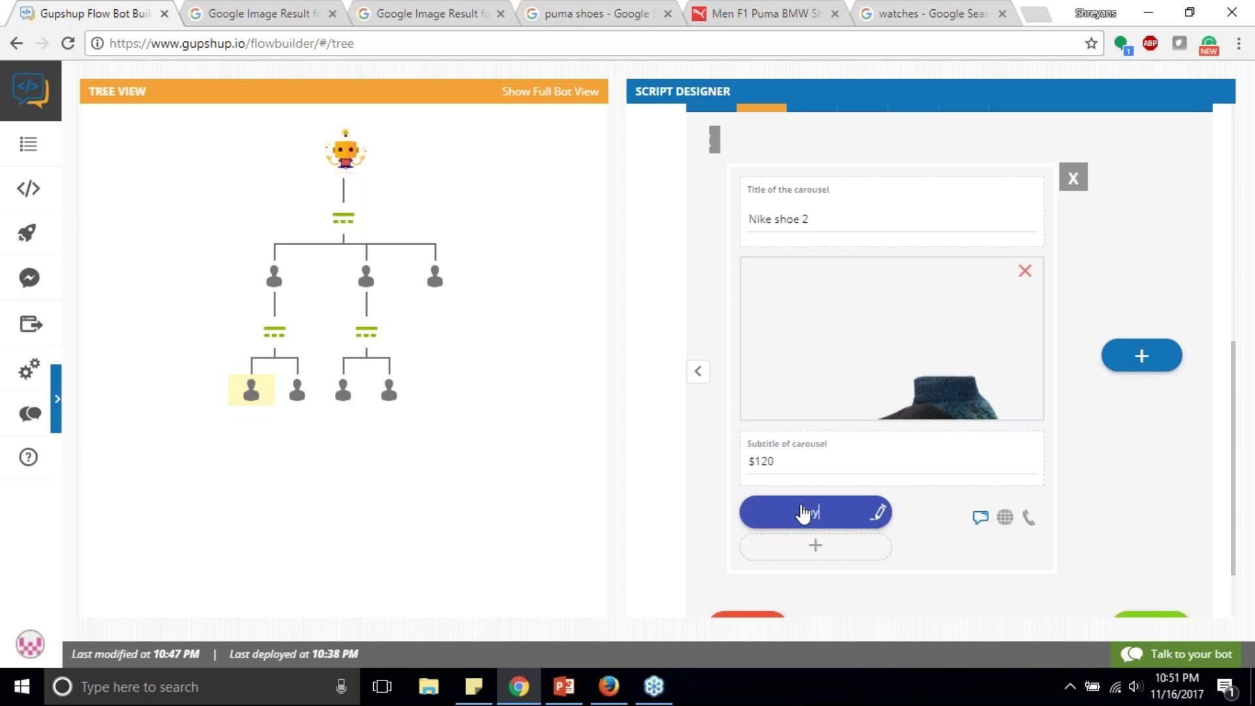
pyautogui.click(825, 555)
pyautogui.write('Vio')
pyautogui.press('BackSpace')
pyautogui.write('ew details')
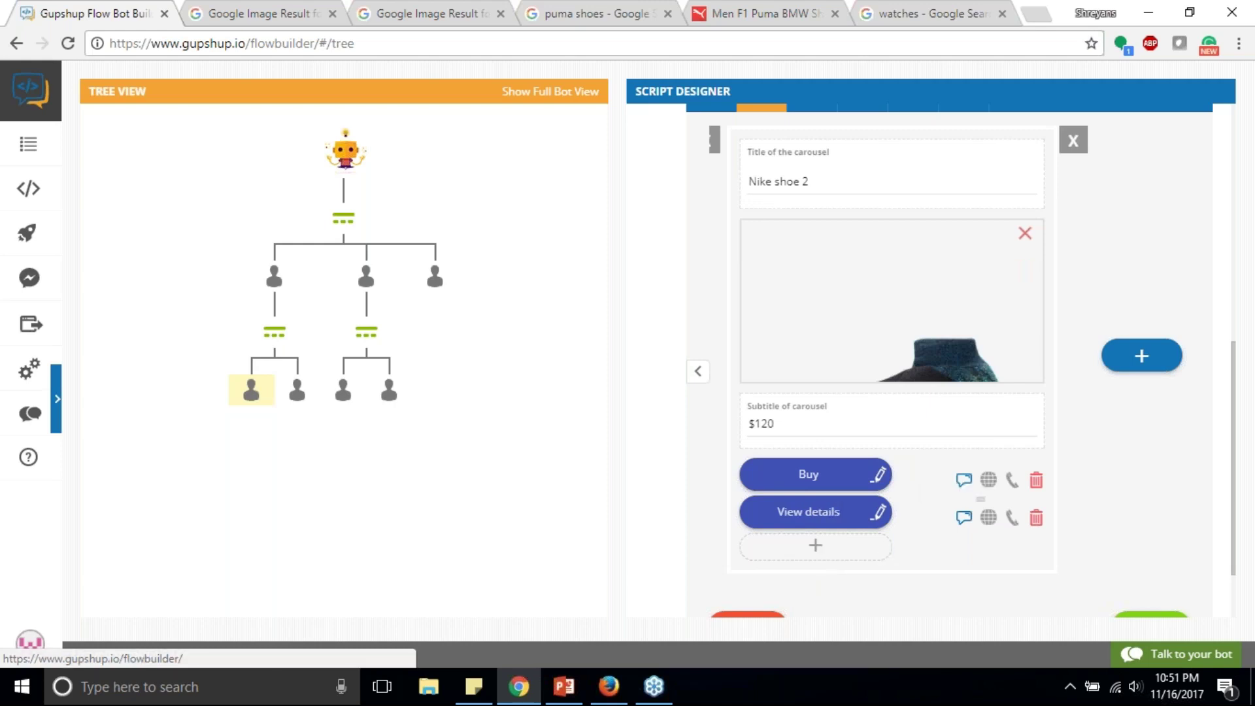
pyautogui.click(1036, 518)
pyautogui.write('h')
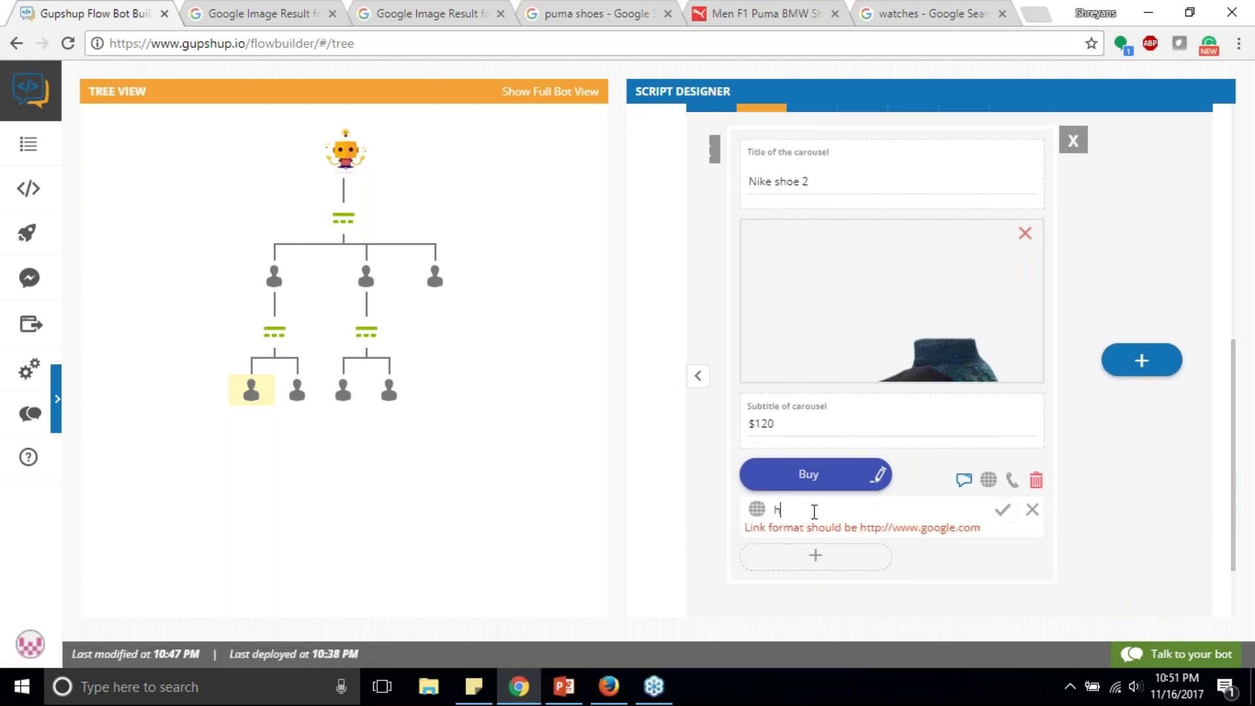
pyautogui.write('ttps:/')
pyautogui.write('/')
pyautogui.write('w')
pyautogui.write('upshup.u')
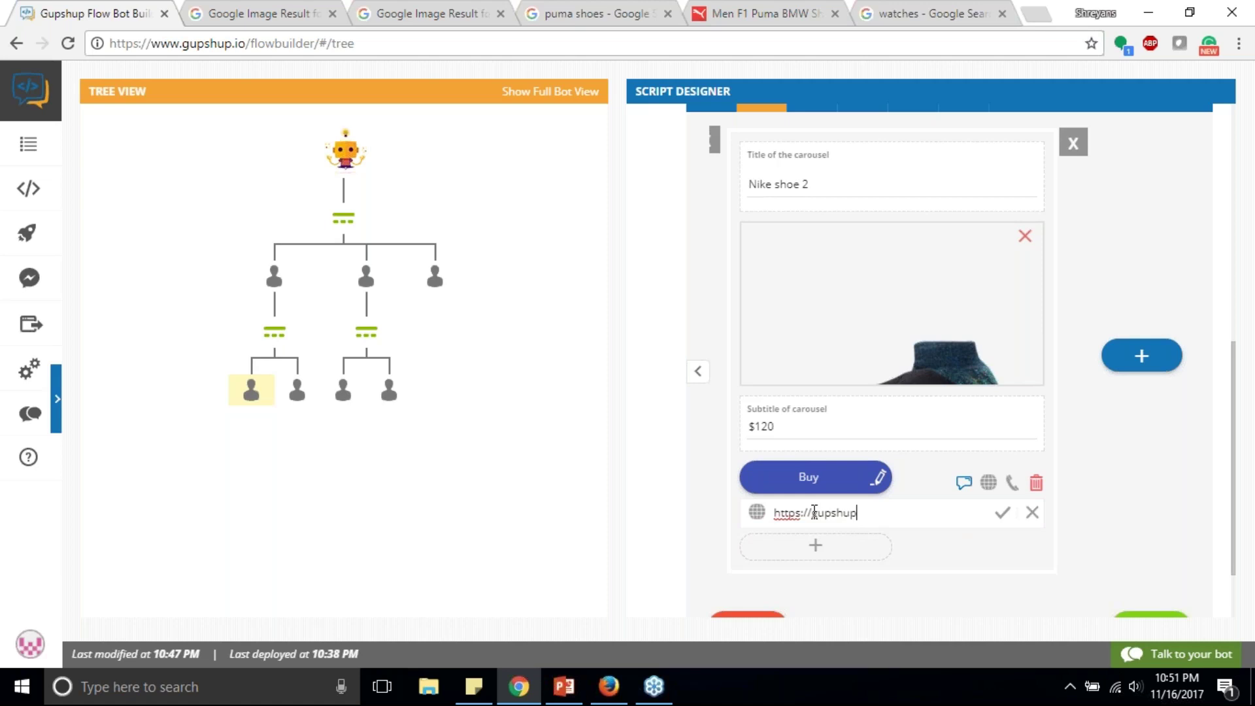
pyautogui.press('BackSpace')
pyautogui.write('io')
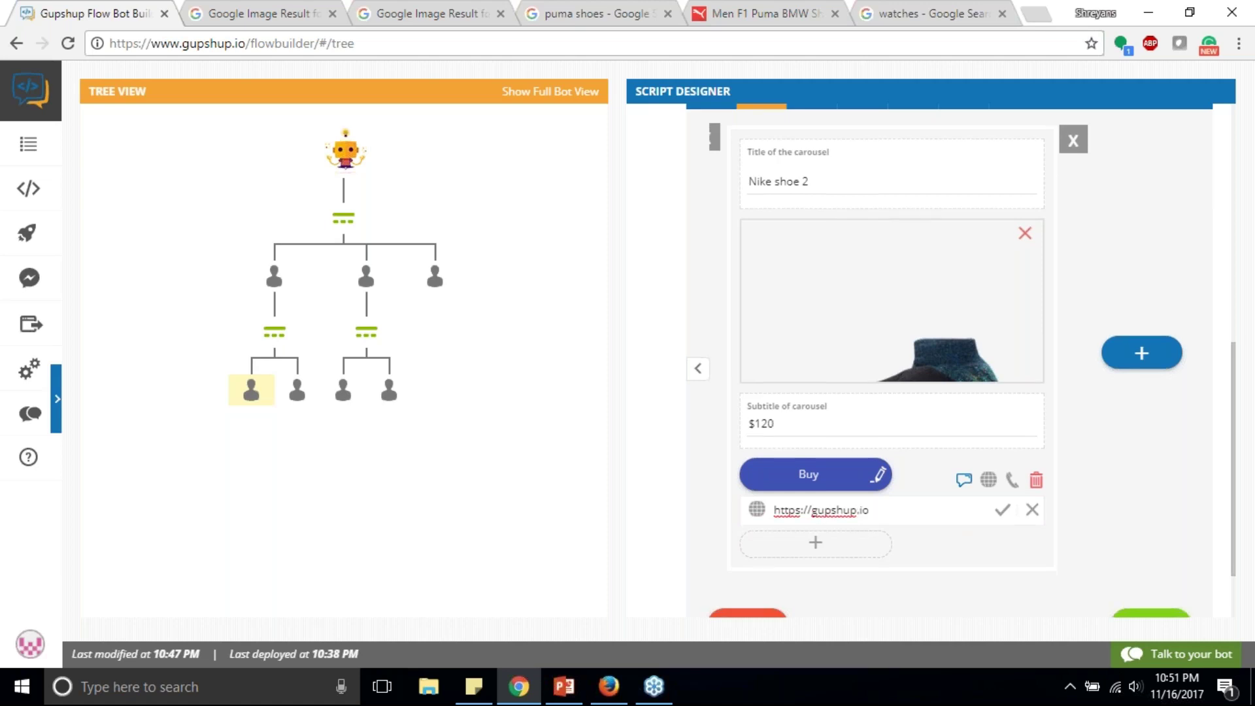
pyautogui.scroll(-2, 916, 441)
pyautogui.click(1004, 418)
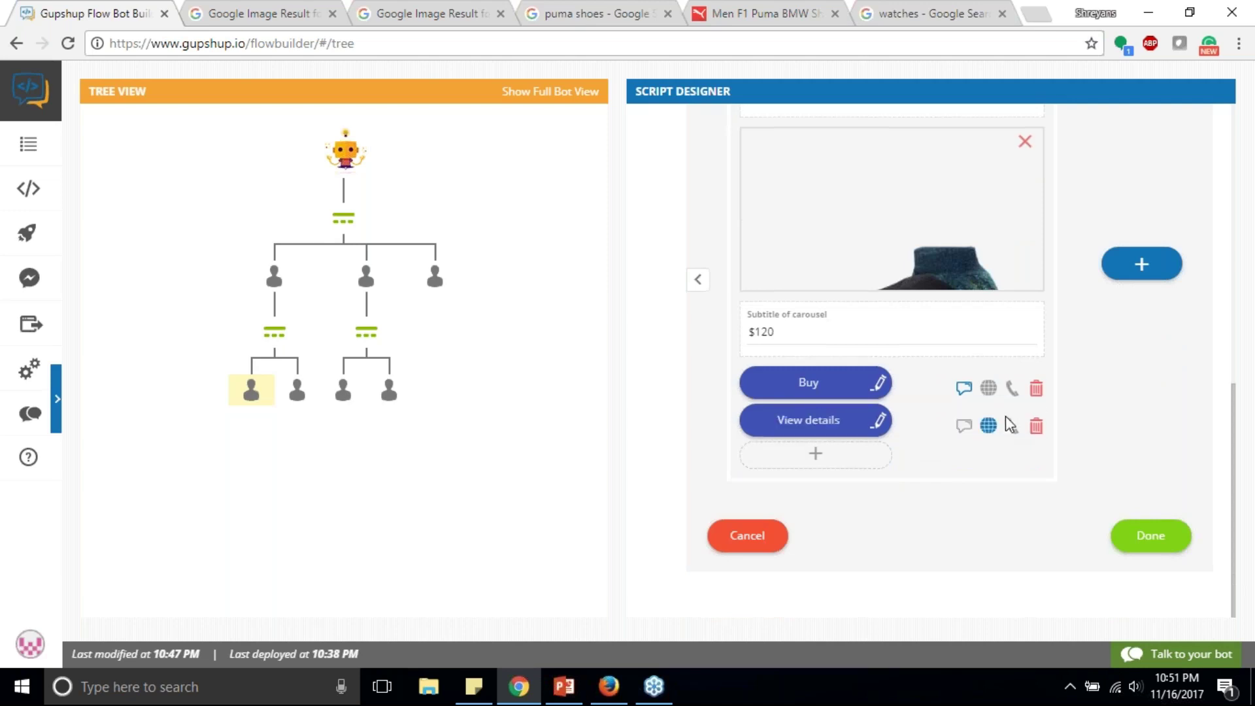
pyautogui.click(1151, 546)
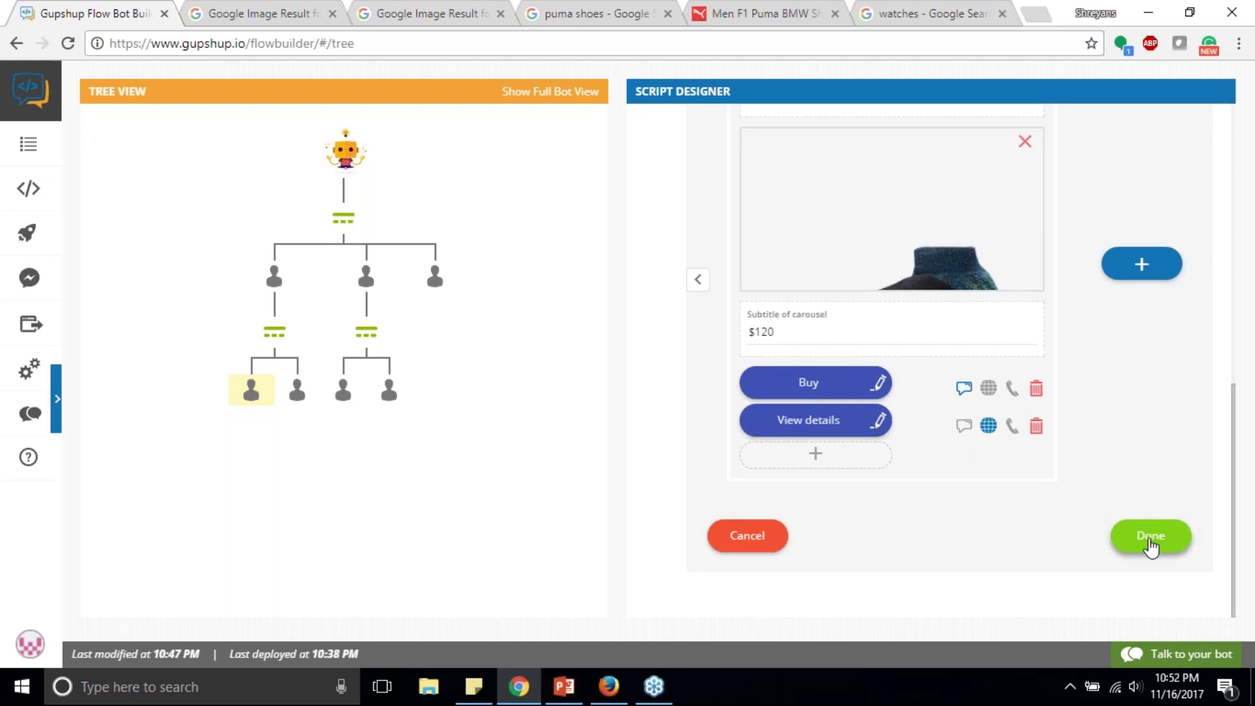
pyautogui.click(1152, 547)
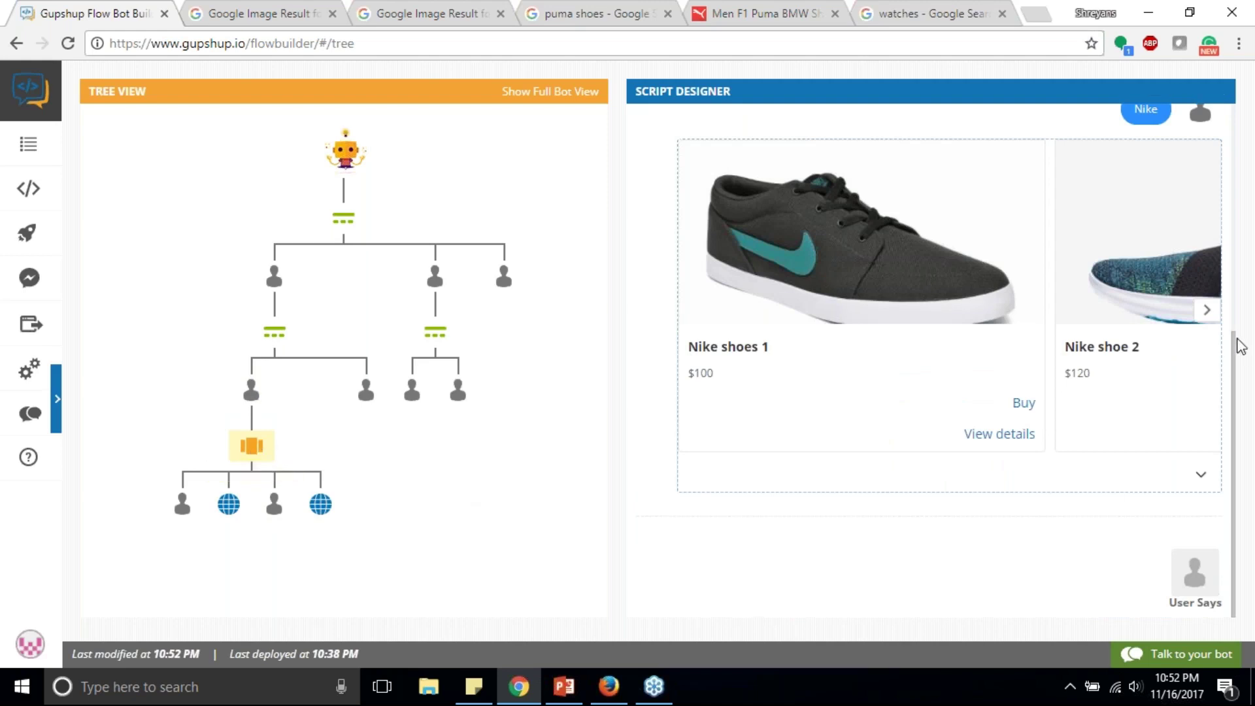
# - Add a bot text reply under the Buy 1 node reading "Thanks for shopping. We will deliver the product in 2 working days."
pyautogui.click(1206, 310)
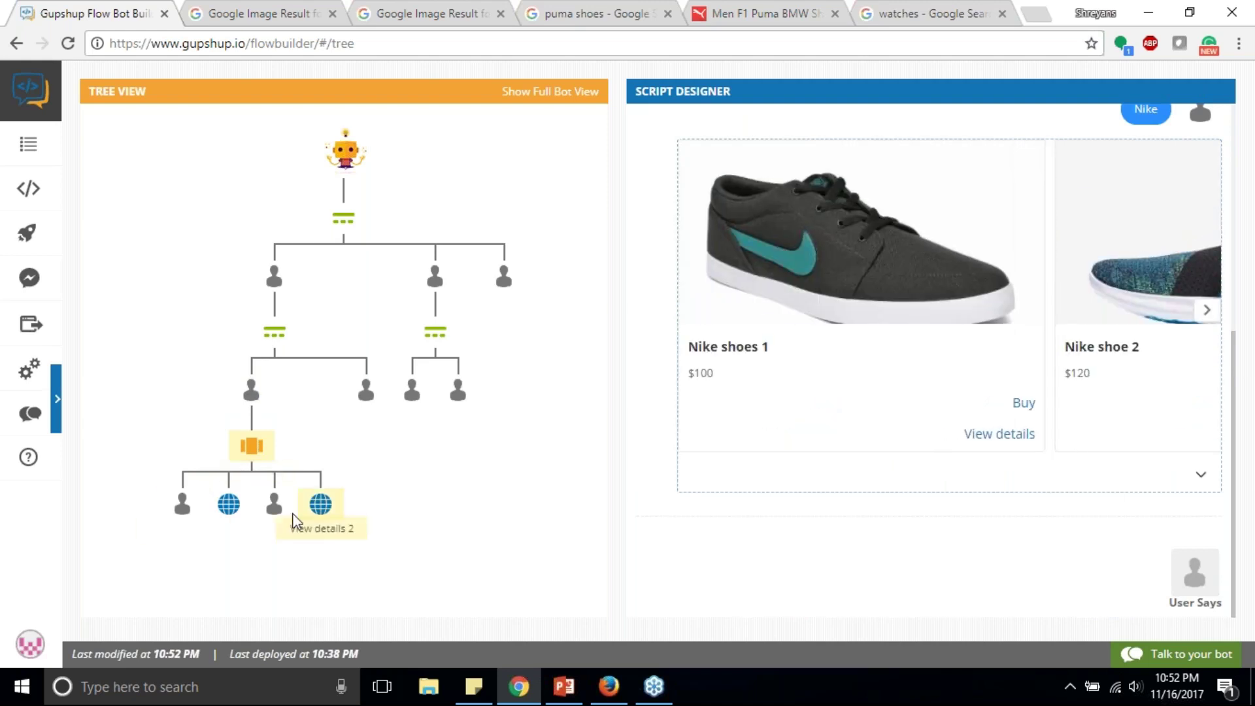
pyautogui.click(227, 508)
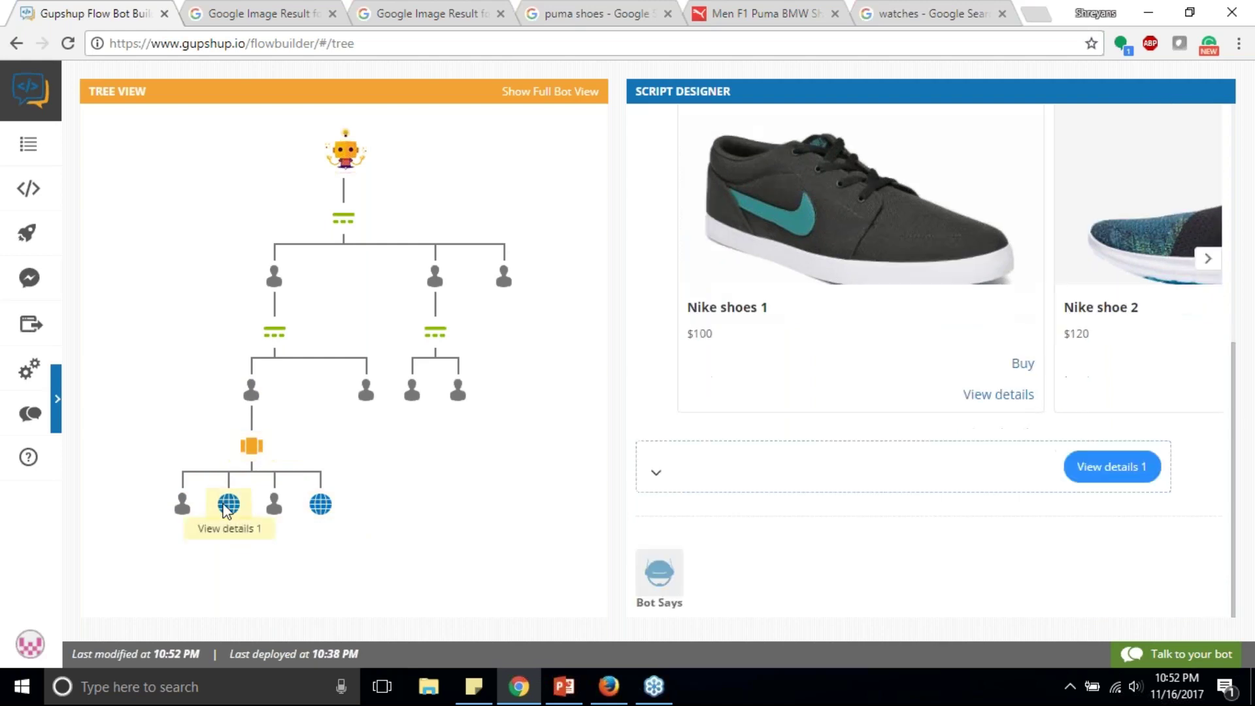
pyautogui.click(183, 507)
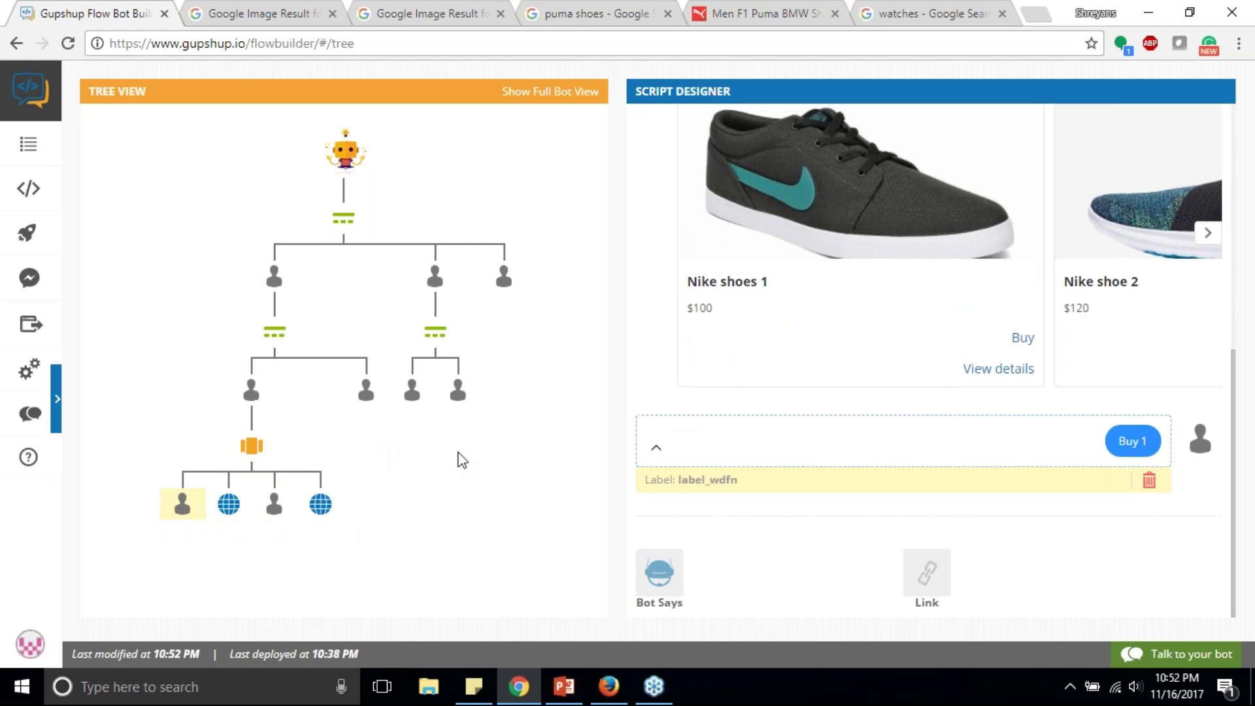
pyautogui.click(660, 575)
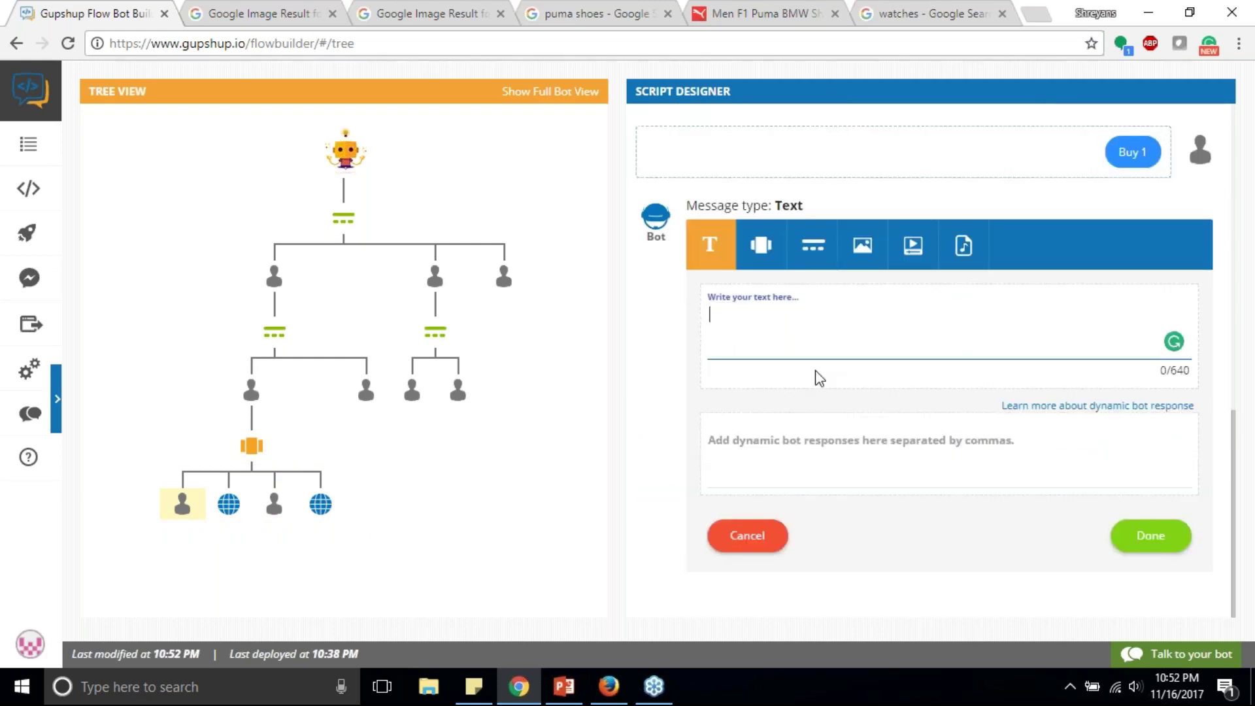
pyautogui.click(790, 353)
pyautogui.write('Thanks for shoping')
pyautogui.press('BackSpace')
pyautogui.press('BackSpace')
pyautogui.press('BackSpace')
pyautogui.write('o')
pyautogui.press('BackSpace')
pyautogui.write('ping. We will deliver')
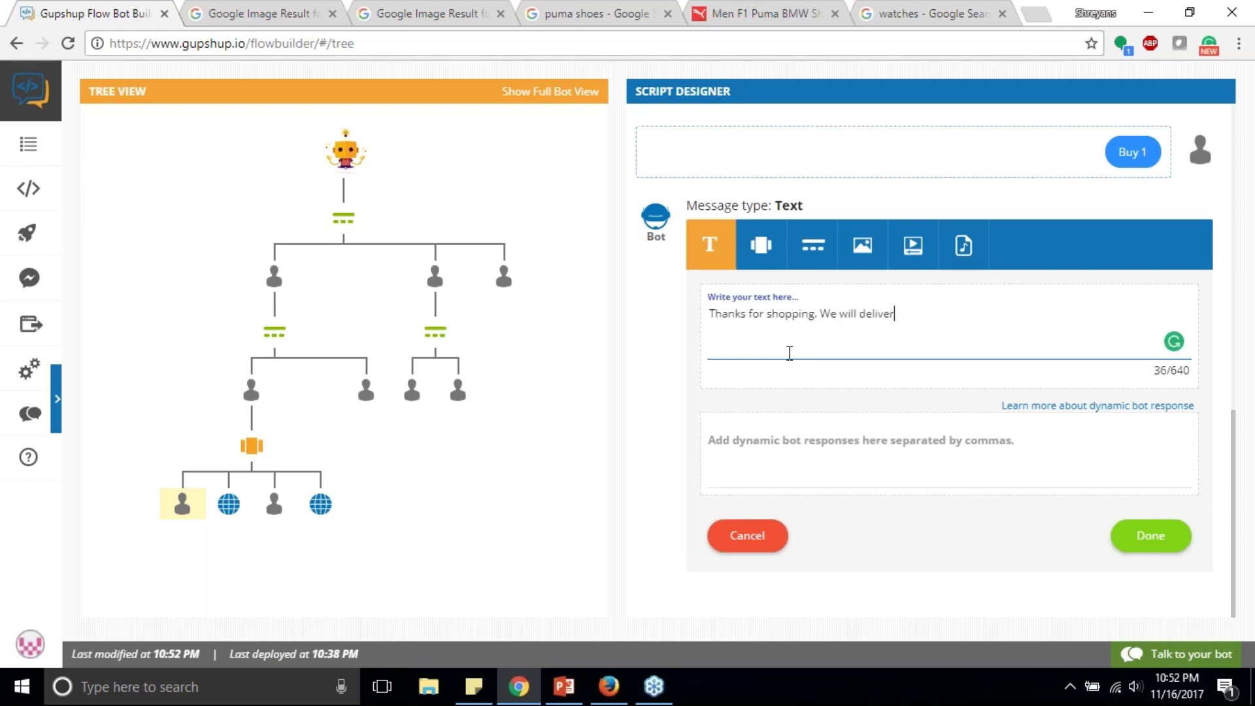
pyautogui.write(' the product in')
pyautogui.press('BackSpace')
pyautogui.press('BackSpace')
pyautogui.press('BackSpace')
pyautogui.press('BackSpace')
pyautogui.press('BackSpace')
pyautogui.write('t in 2 working days.')
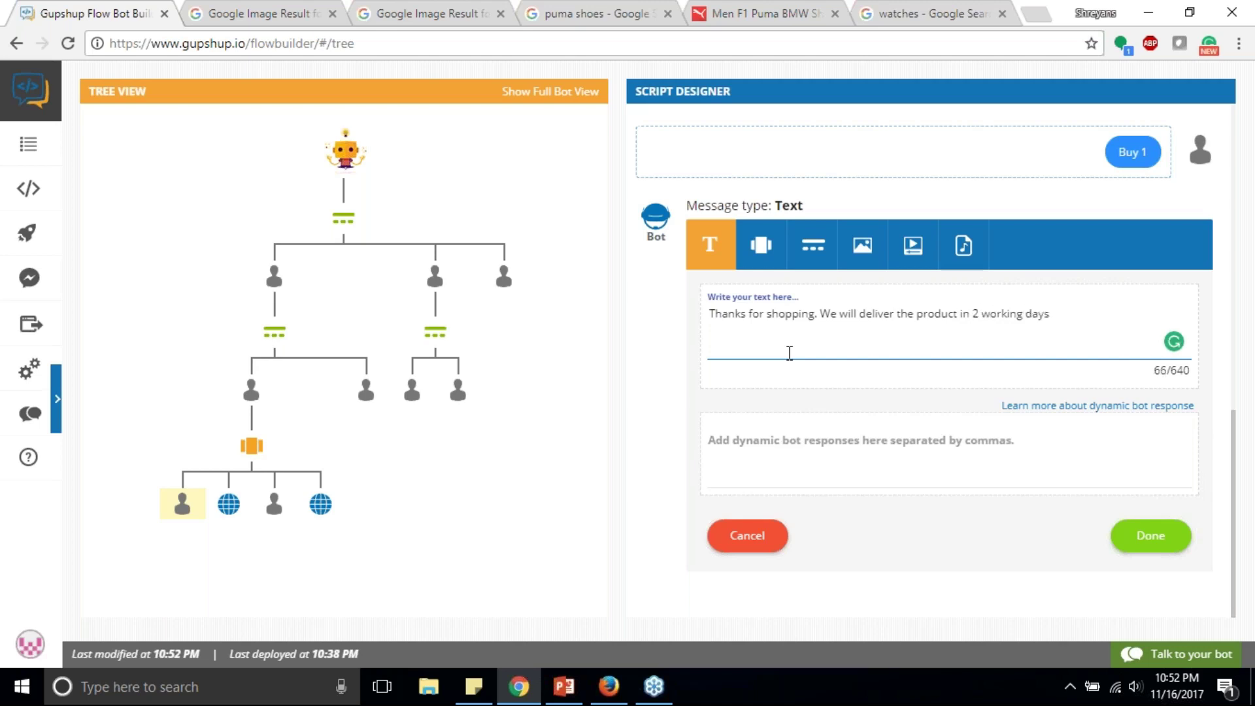
# - Accept the grammar suggestion that changes "in" to "within" in the reply text, and save the message
pyautogui.moveTo(955, 314)
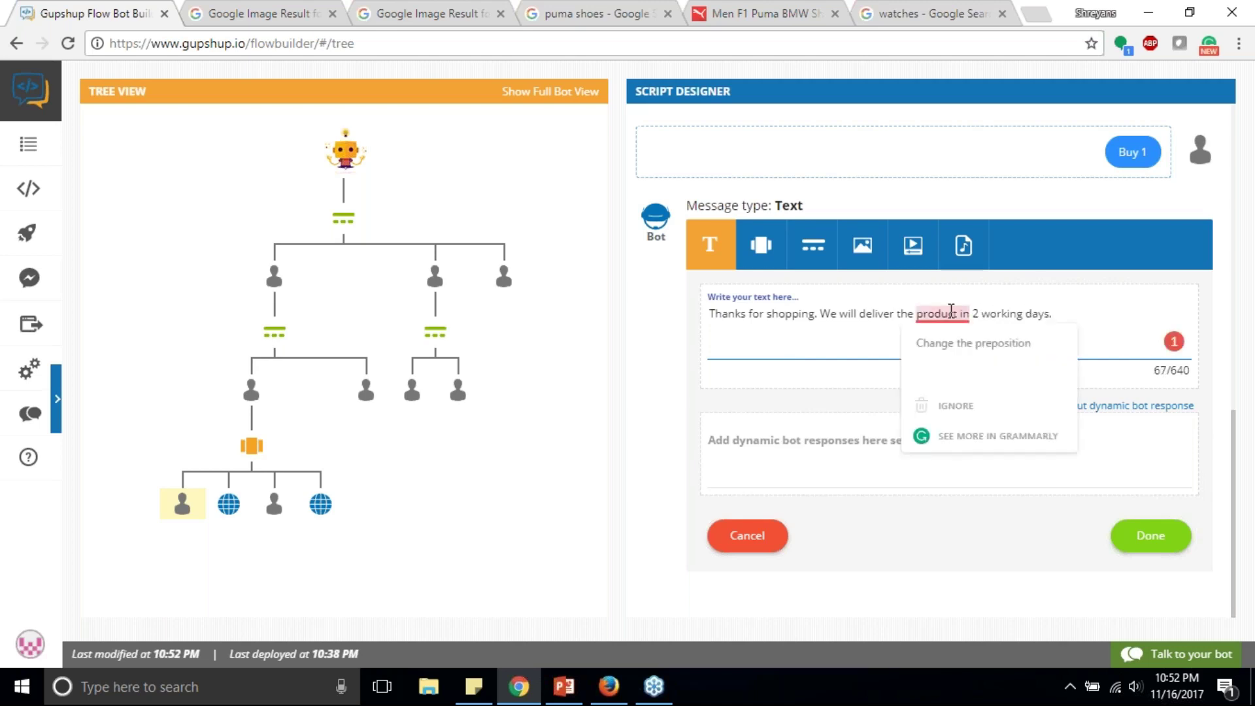
pyautogui.click(964, 360)
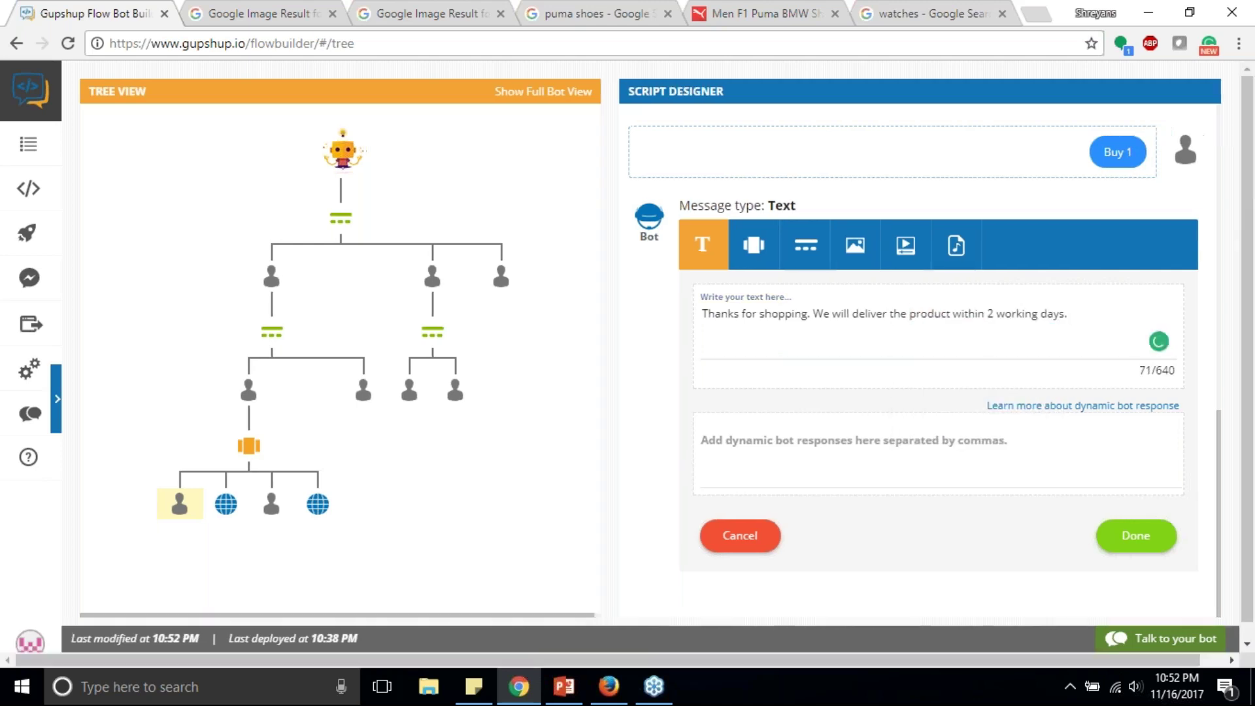
pyautogui.click(1137, 540)
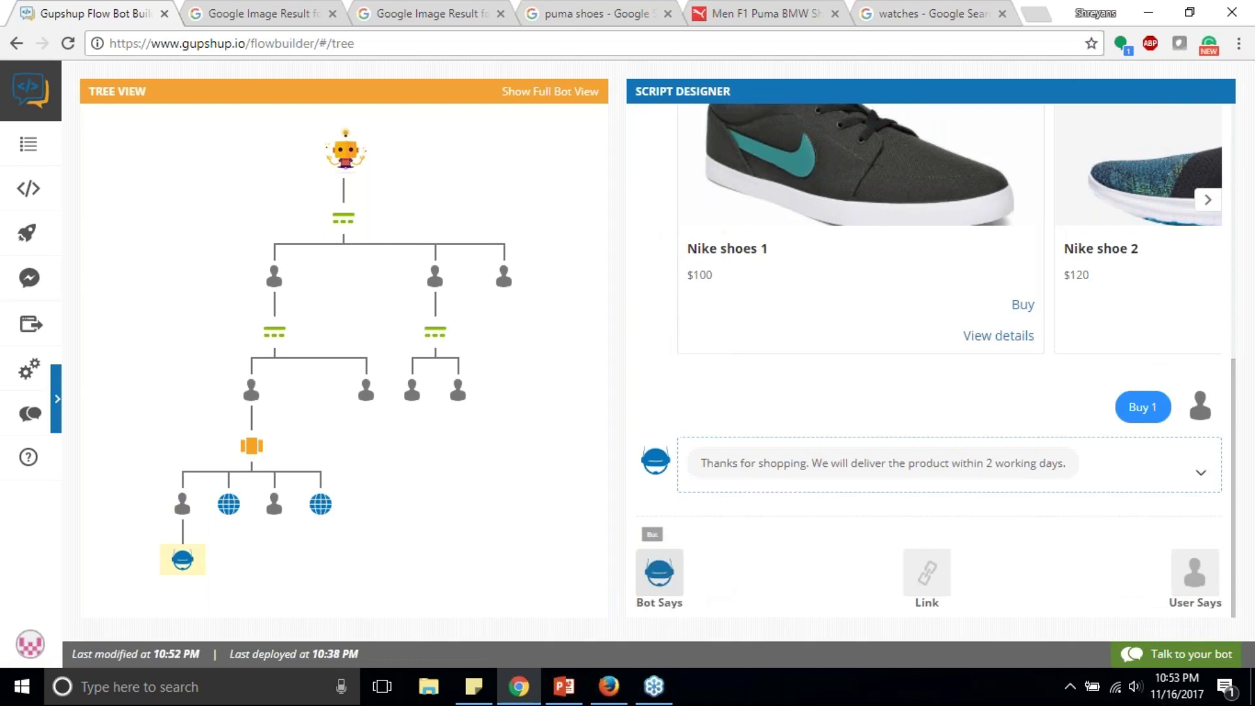
# - Add an image reply after the thank-you text, using the smiley picture from the device with an enlarged crop area, and save it
pyautogui.click(662, 577)
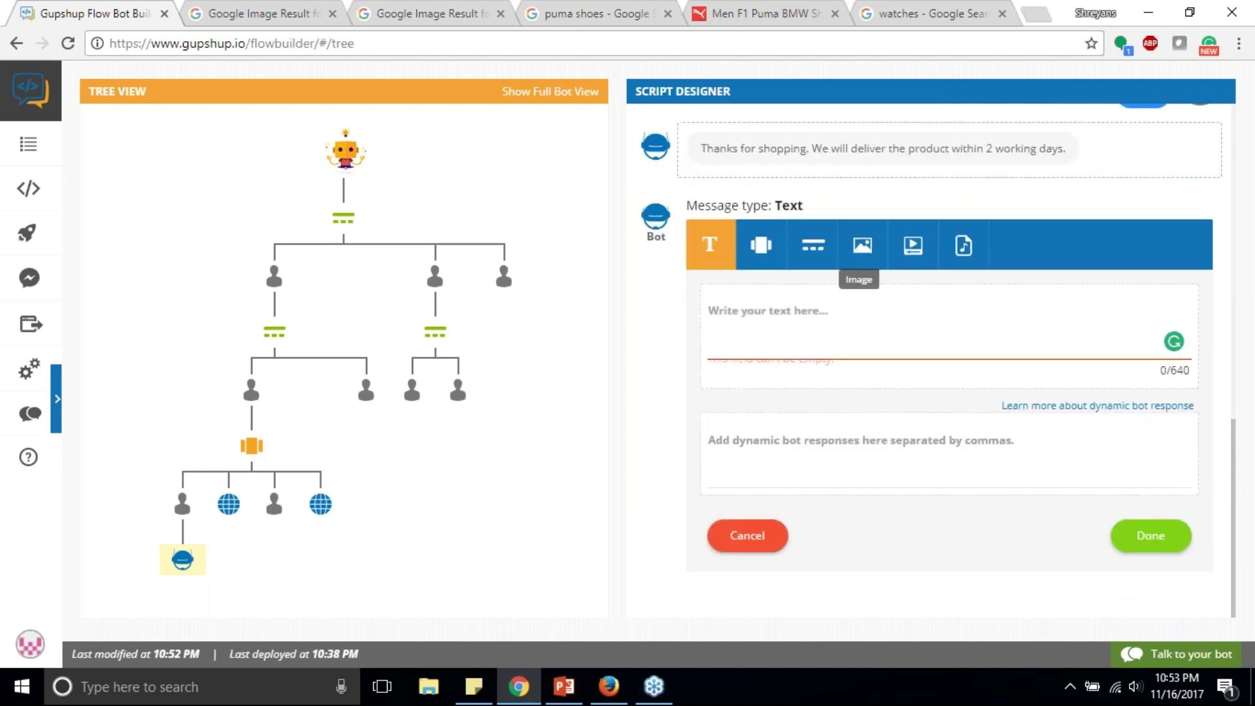
pyautogui.click(862, 249)
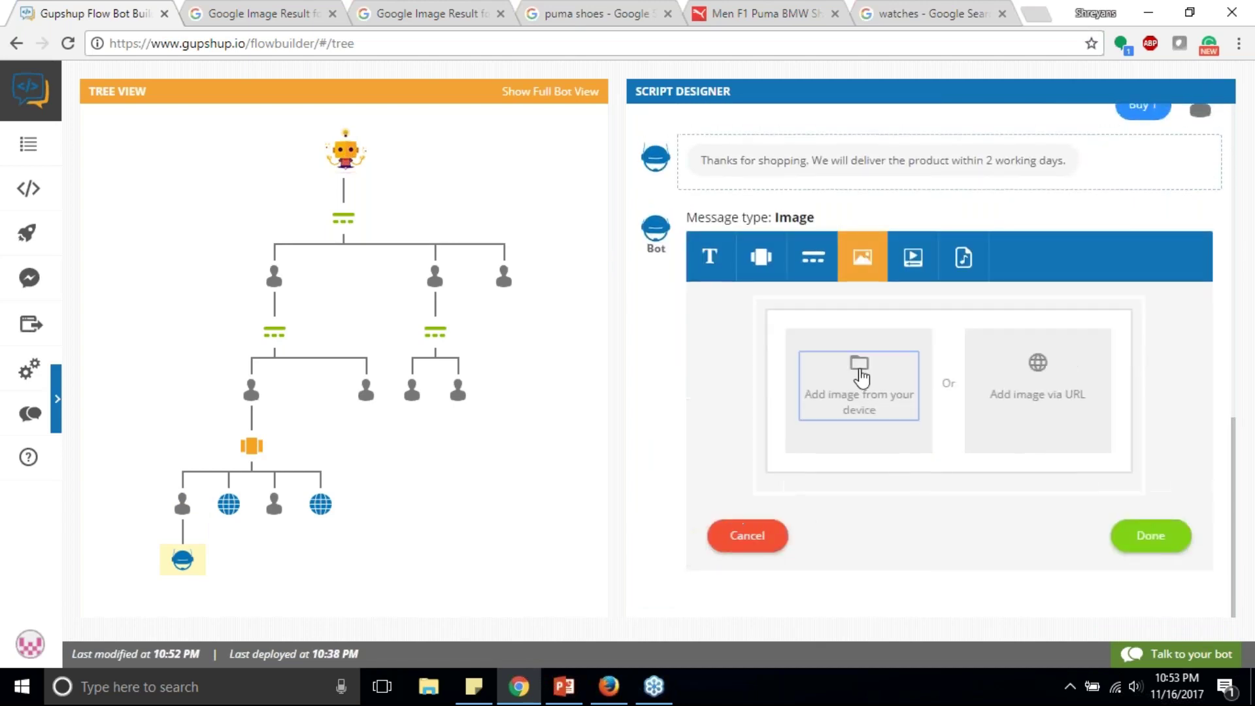
pyautogui.click(860, 378)
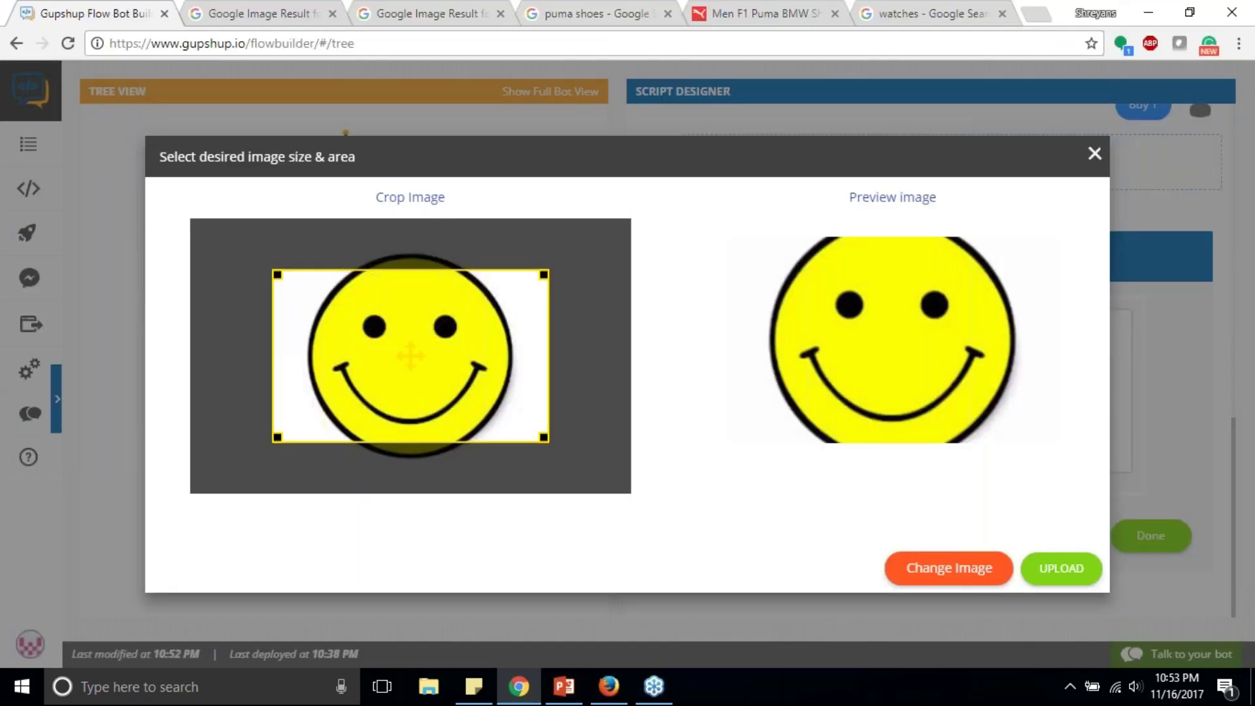
pyautogui.moveTo(544, 275); pyautogui.dragTo(549, 256)
pyautogui.moveTo(544, 437); pyautogui.dragTo(555, 461)
pyautogui.click(1074, 574)
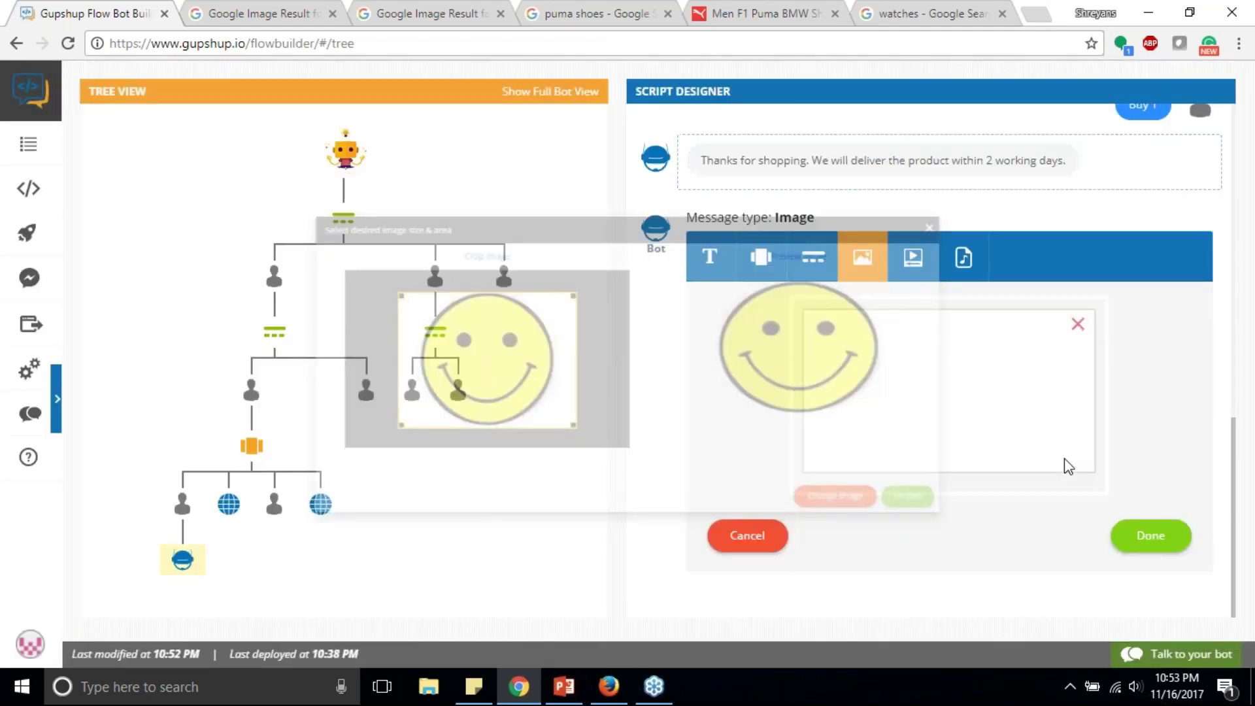
pyautogui.click(1152, 538)
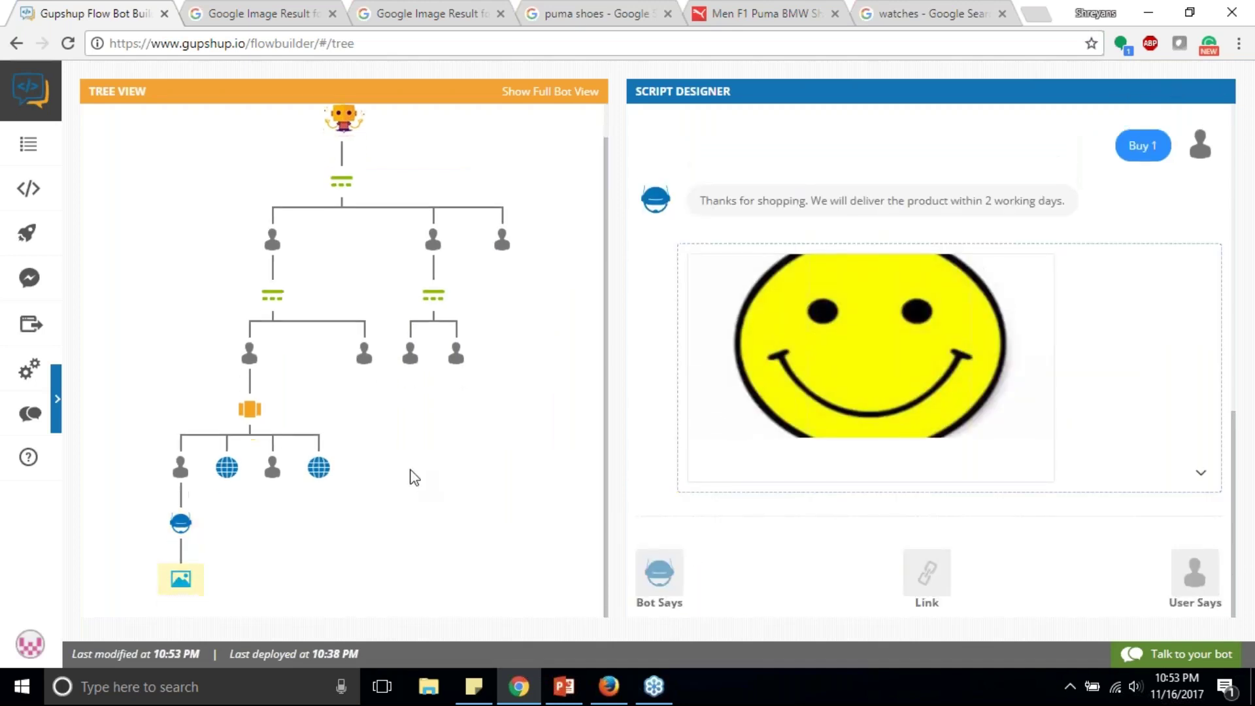
# - Test the bot by choosing Shoes and Nike, browsing both carousel cards and buying the first shoe, and close the test chat
pyautogui.scroll(1, 414, 477)
pyautogui.scroll(-1, 414, 477)
pyautogui.click(1163, 655)
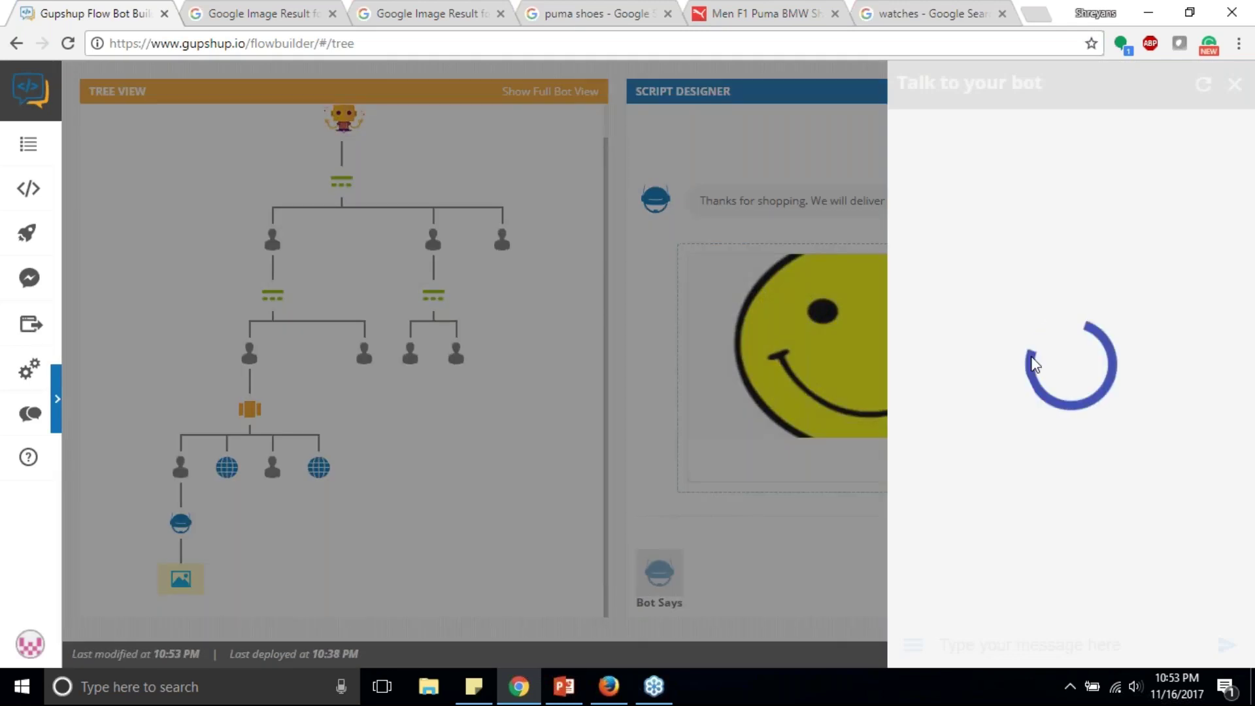
pyautogui.click(1023, 267)
pyautogui.click(1025, 387)
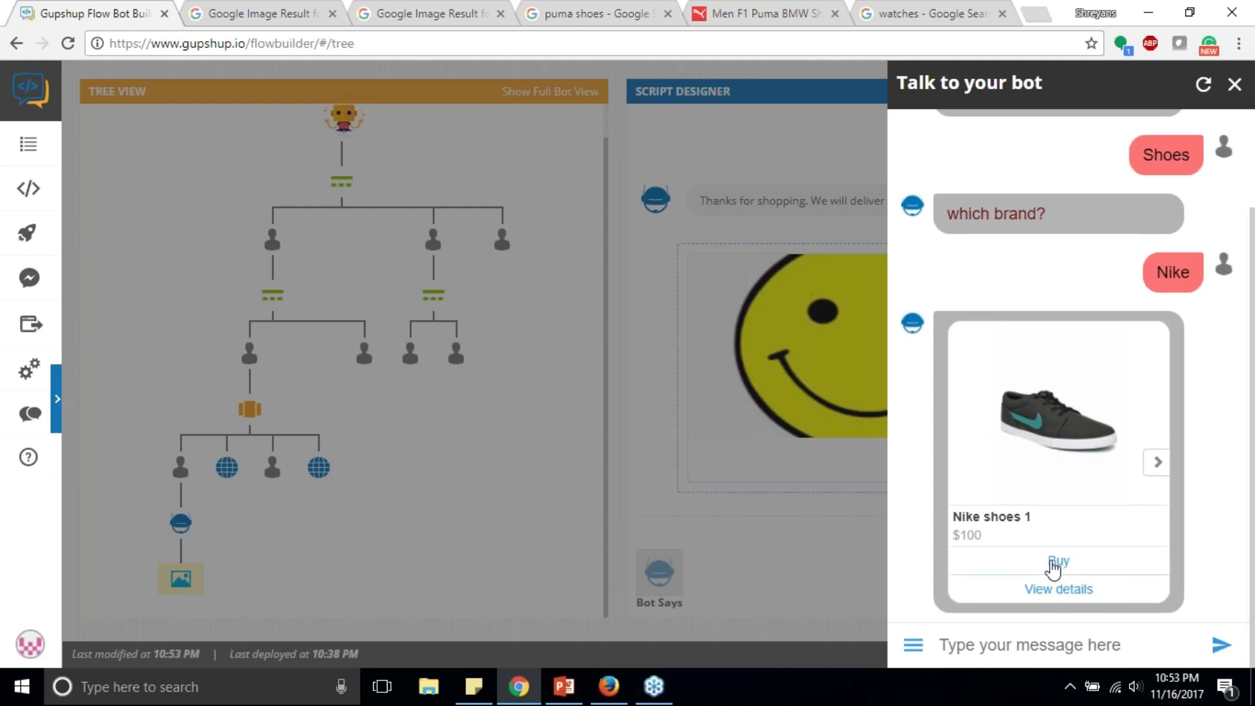
pyautogui.click(1156, 471)
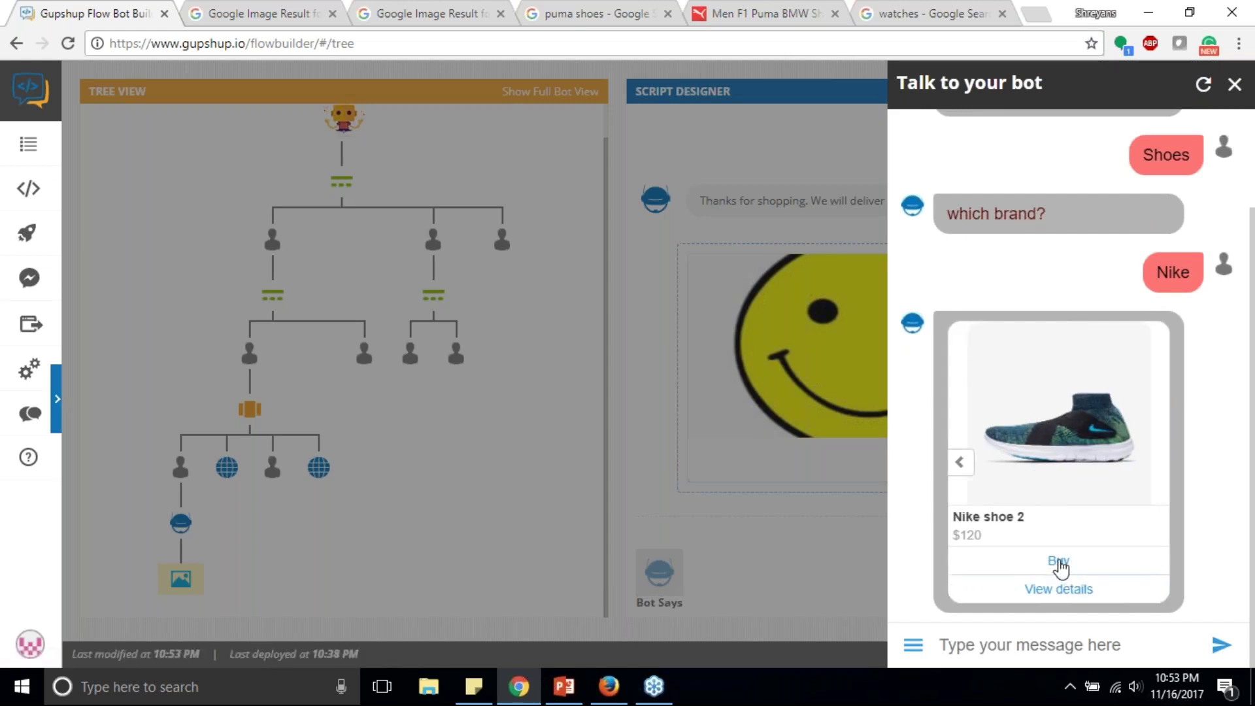
pyautogui.click(961, 463)
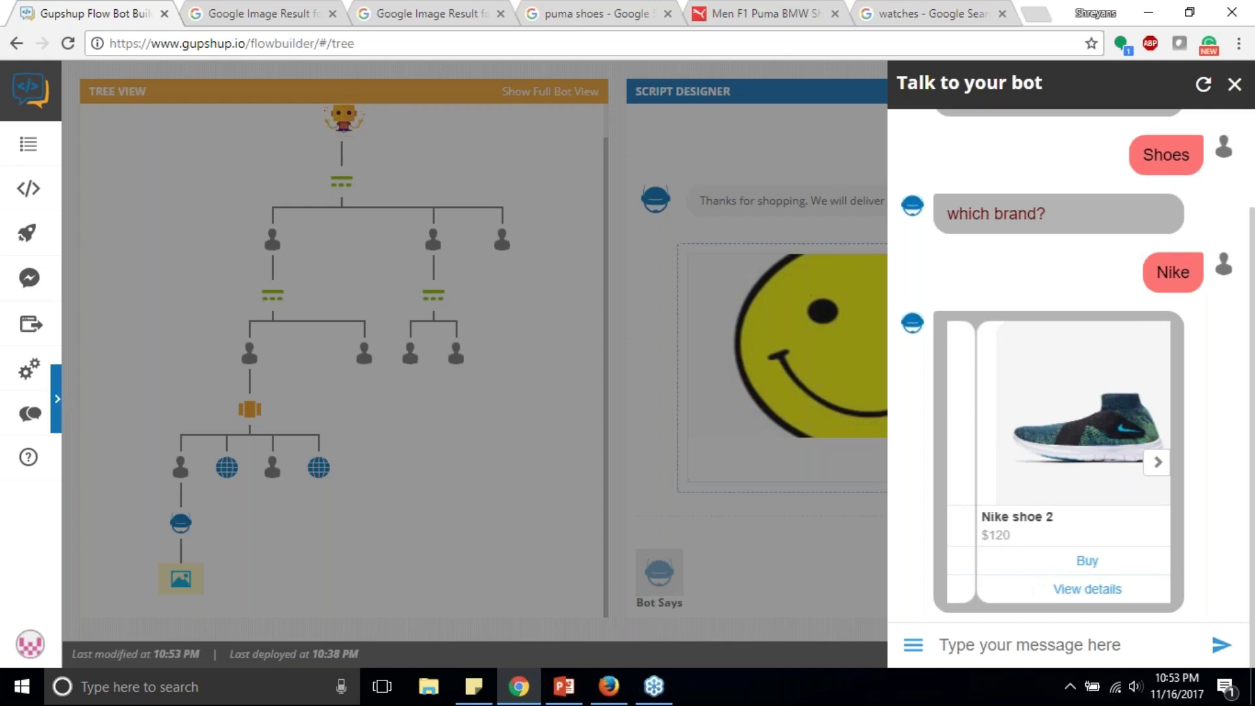
pyautogui.click(1059, 562)
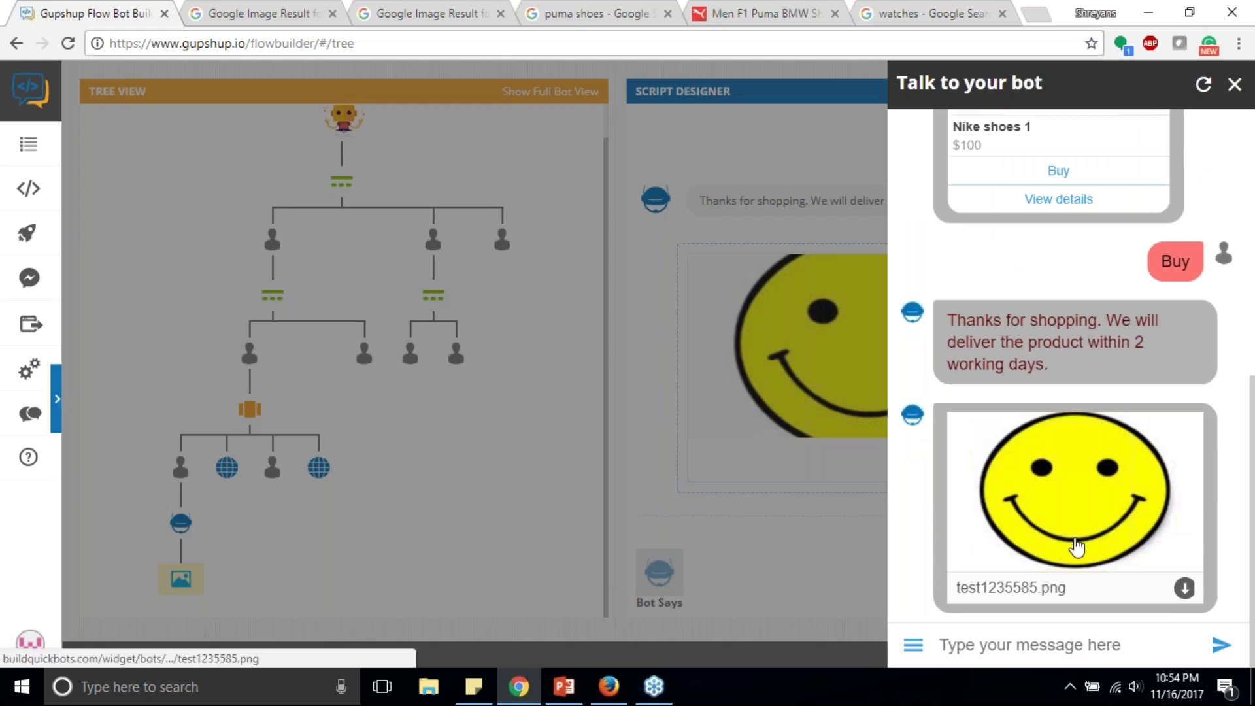
pyautogui.click(786, 535)
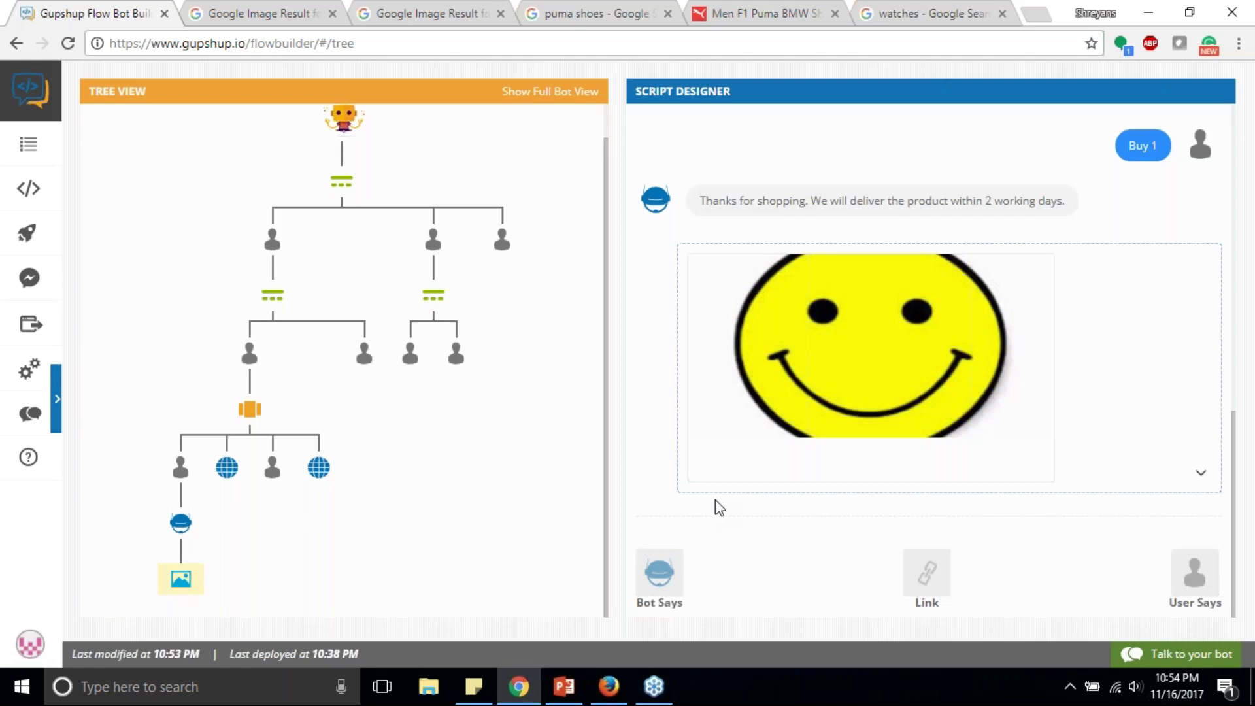
# - Link the Buy 2 node to the Buy 1 node so both purchases share the same replies
pyautogui.click(273, 477)
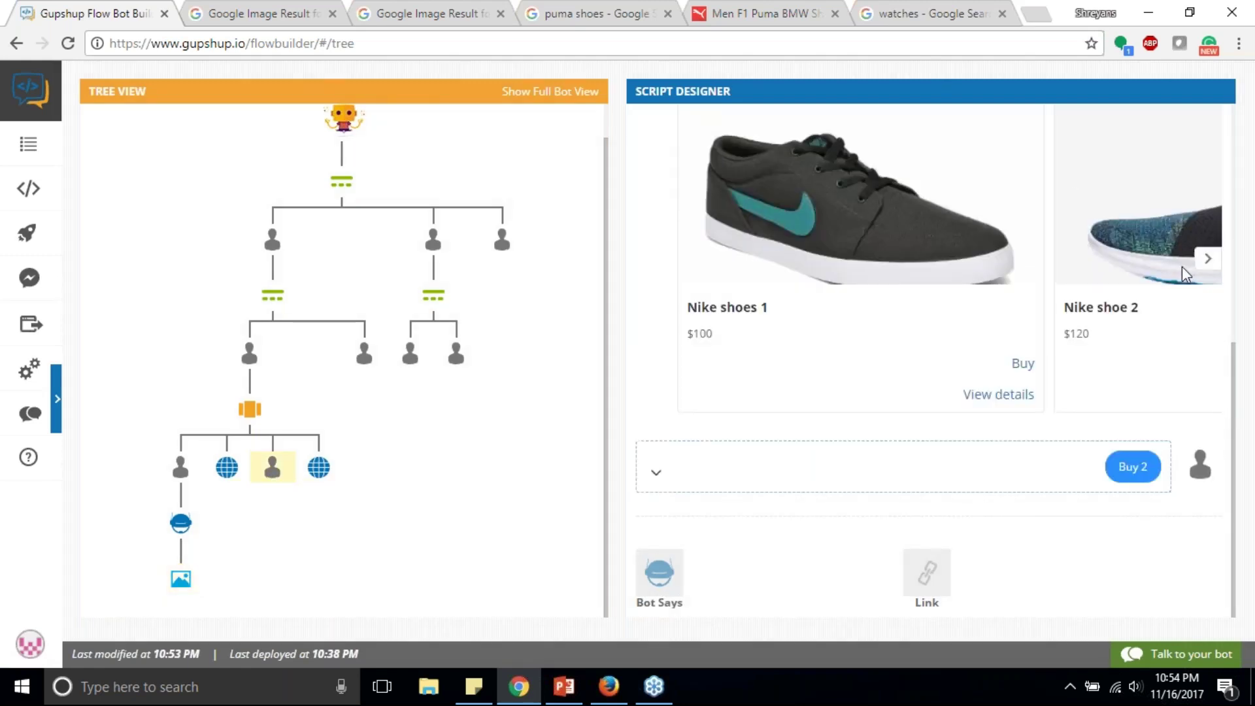
pyautogui.click(929, 578)
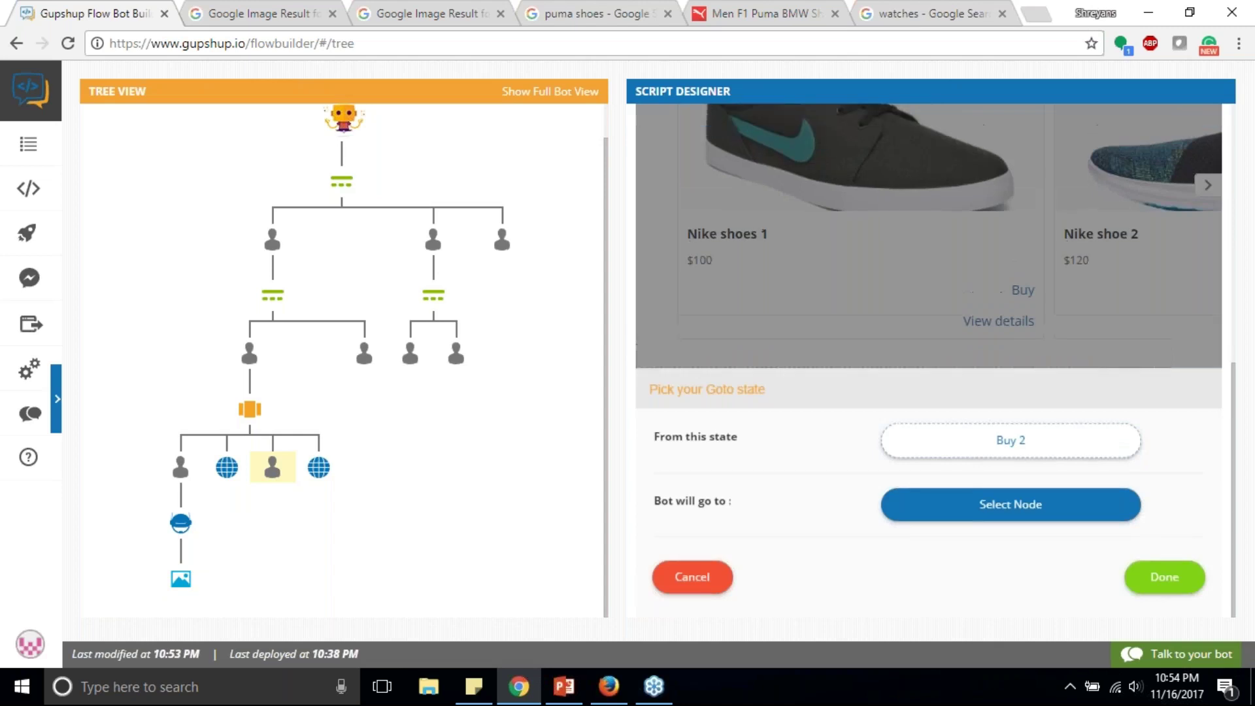
pyautogui.click(1022, 506)
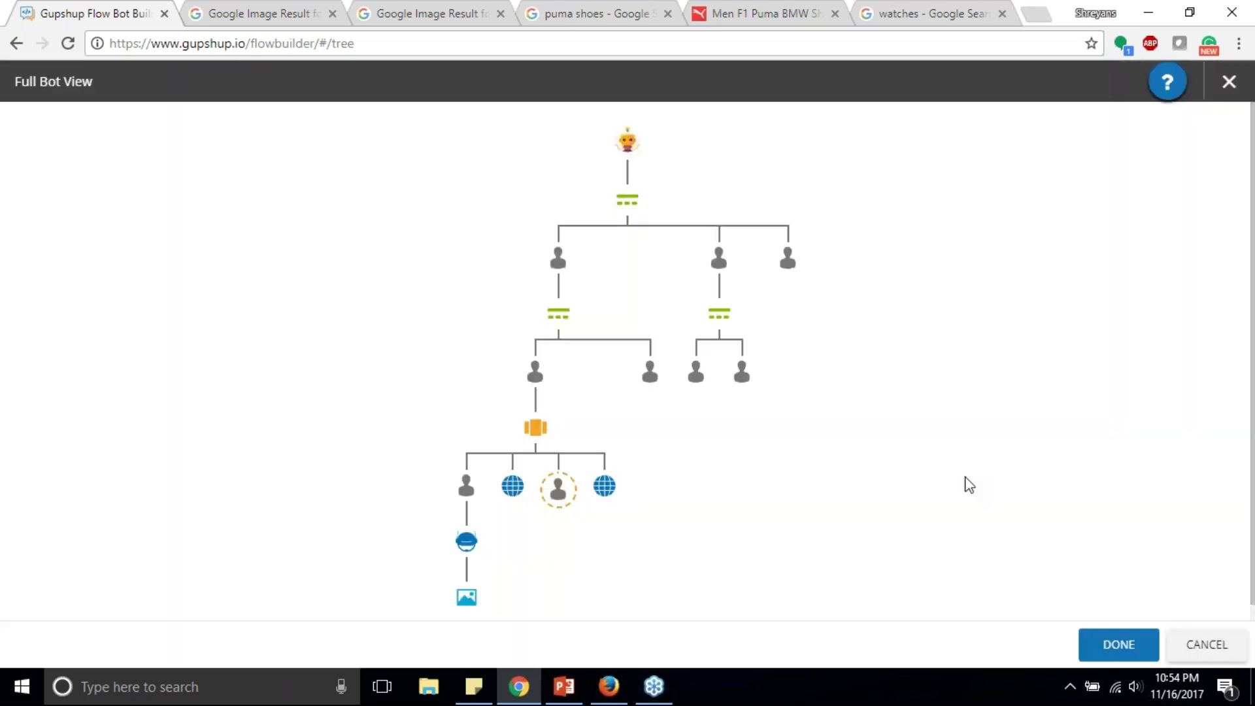
pyautogui.click(464, 489)
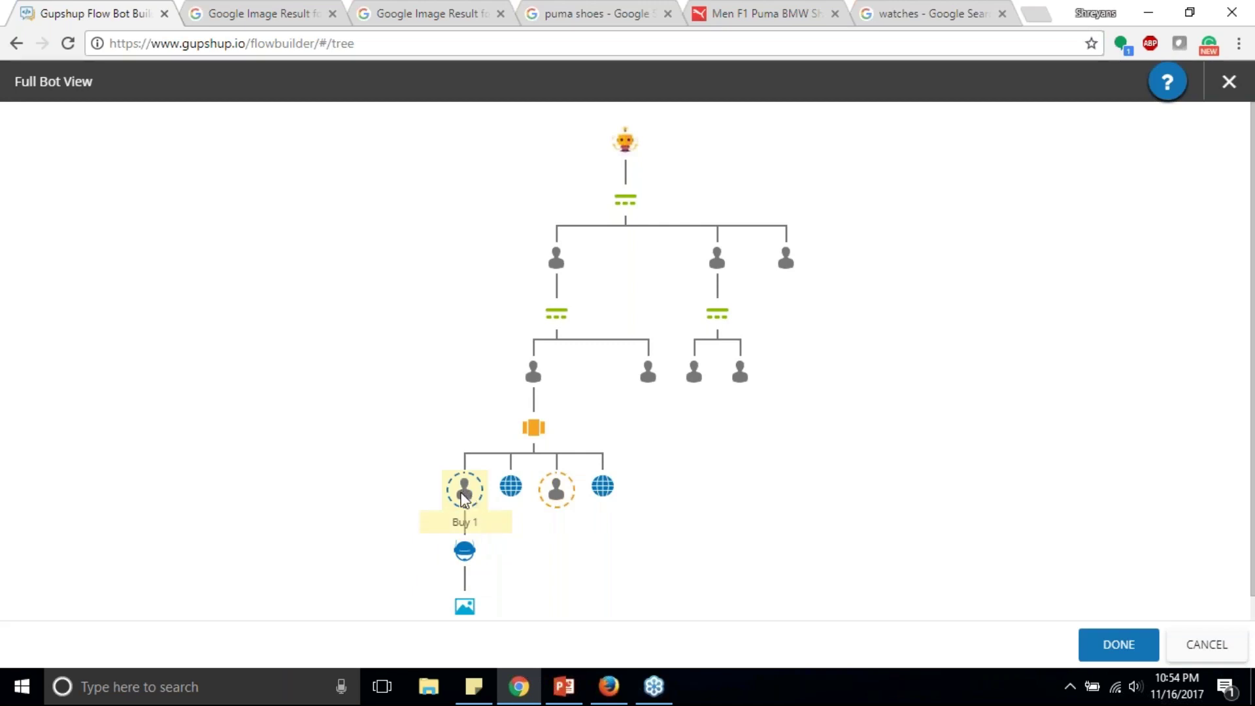
pyautogui.click(1118, 647)
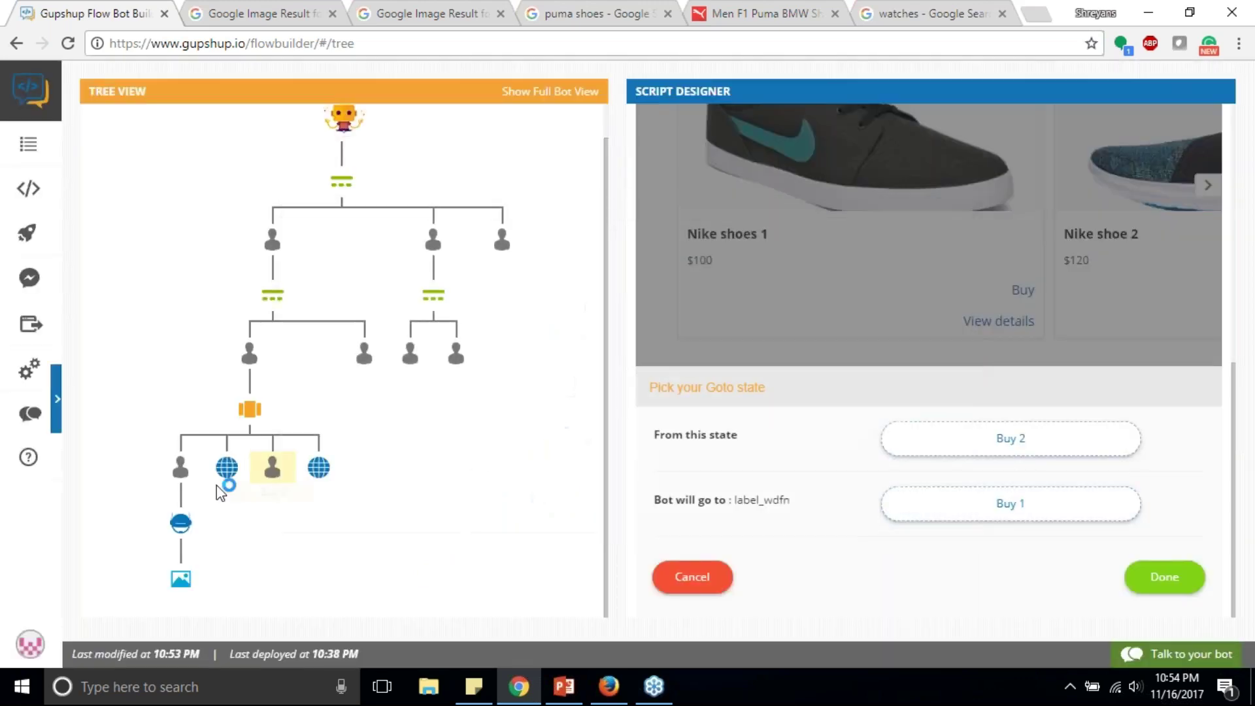
pyautogui.click(1186, 579)
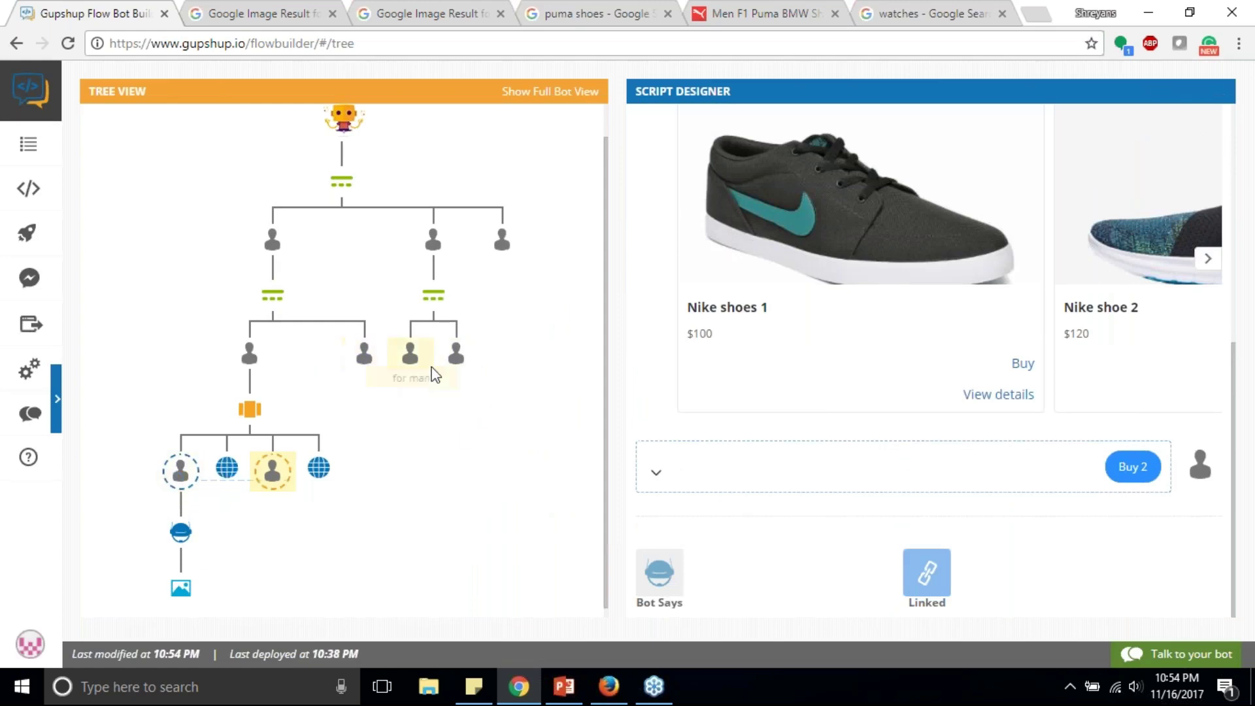
# - Add a carousel bot reply under the Puma node and title its first card "Puma shoes 1"
pyautogui.click(356, 358)
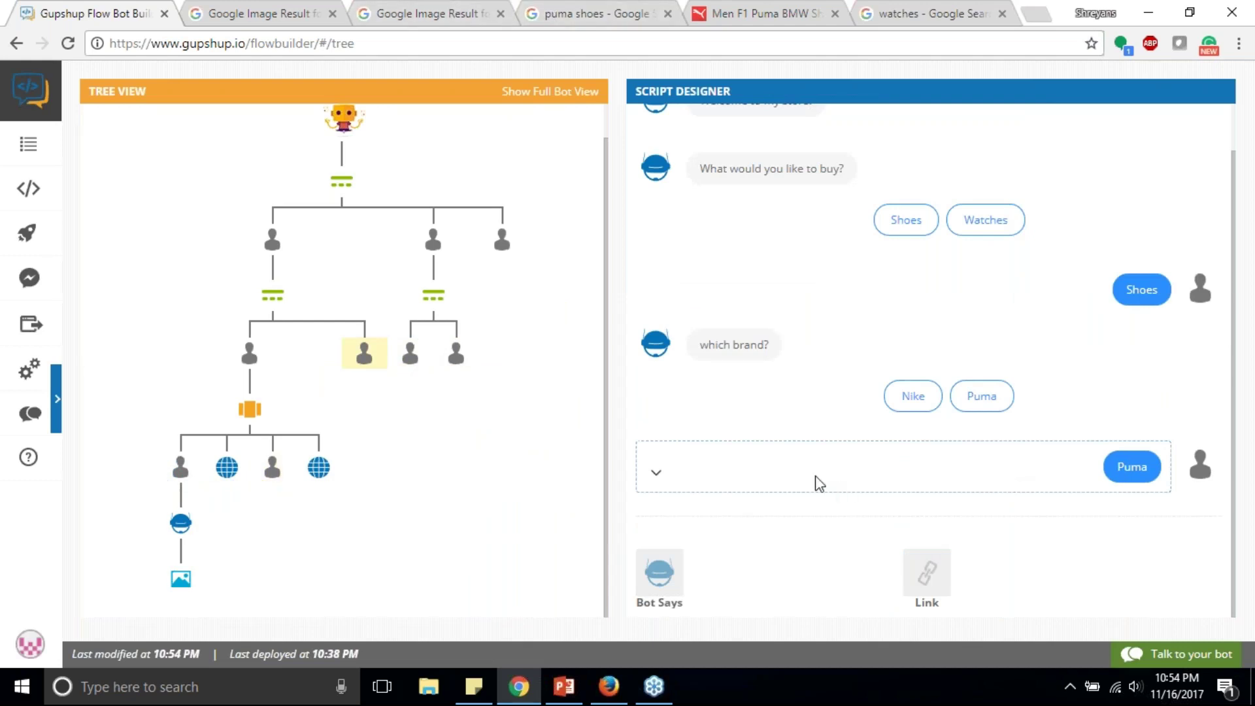
pyautogui.click(681, 498)
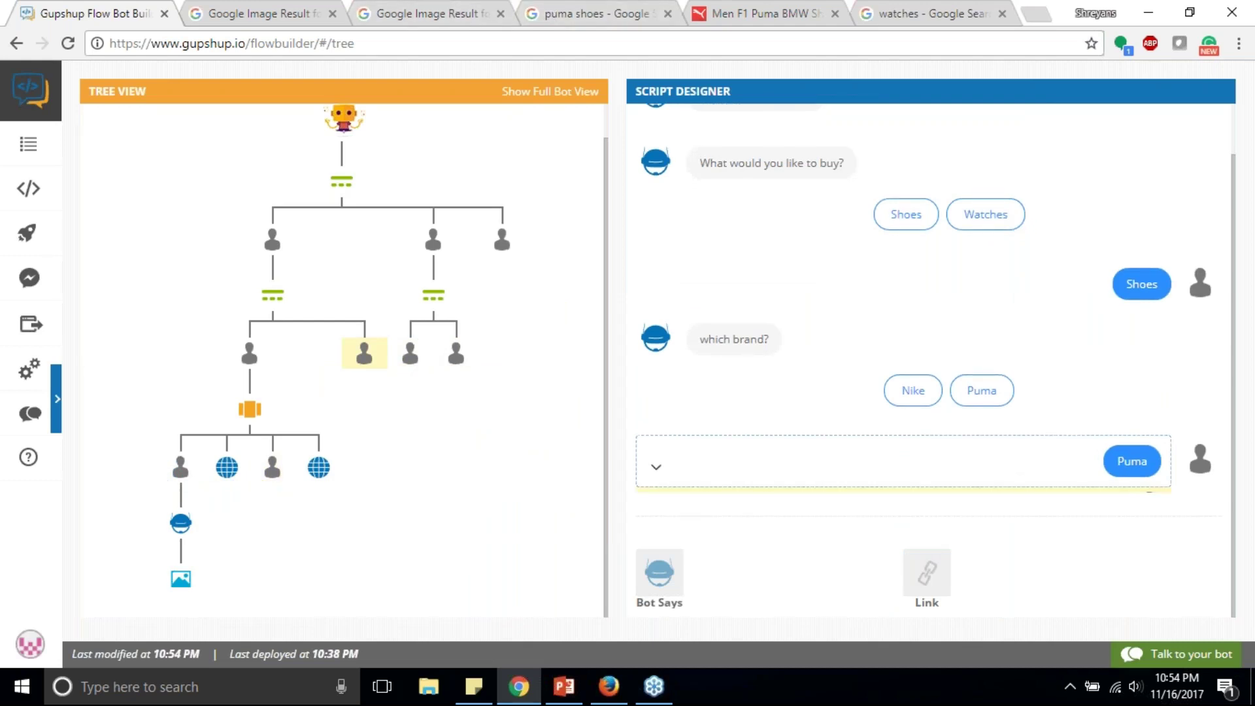
pyautogui.click(660, 573)
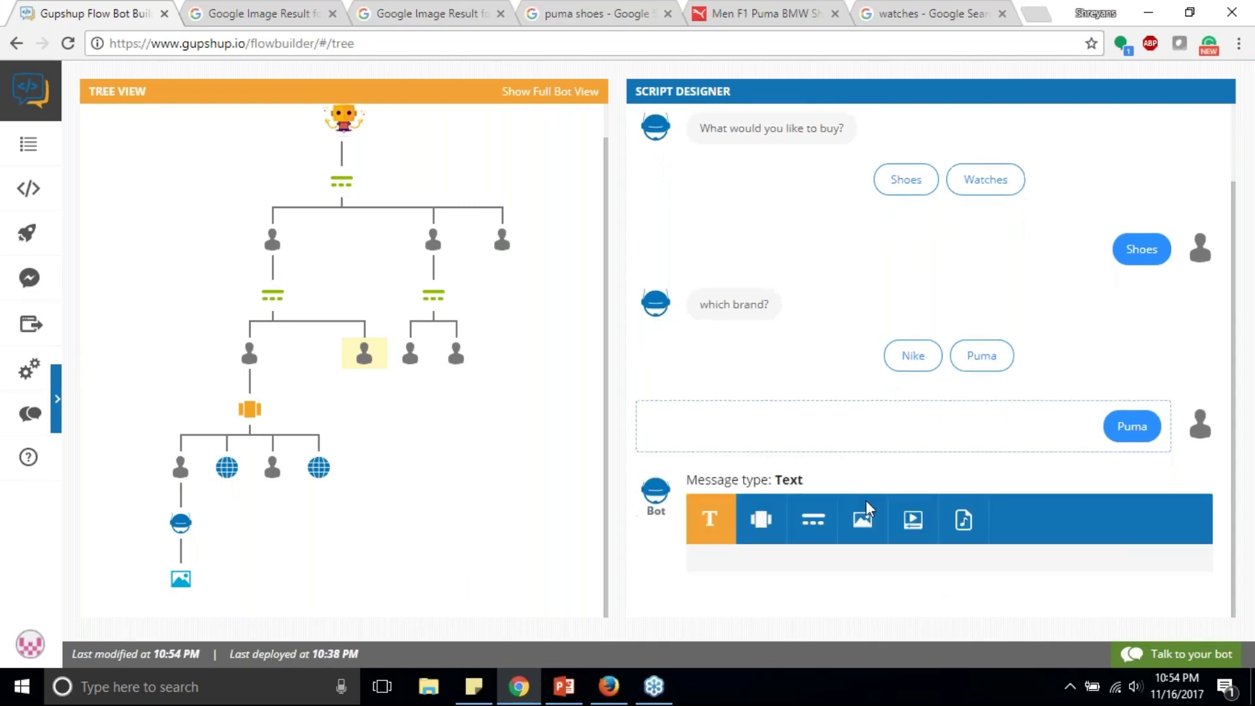
pyautogui.click(762, 247)
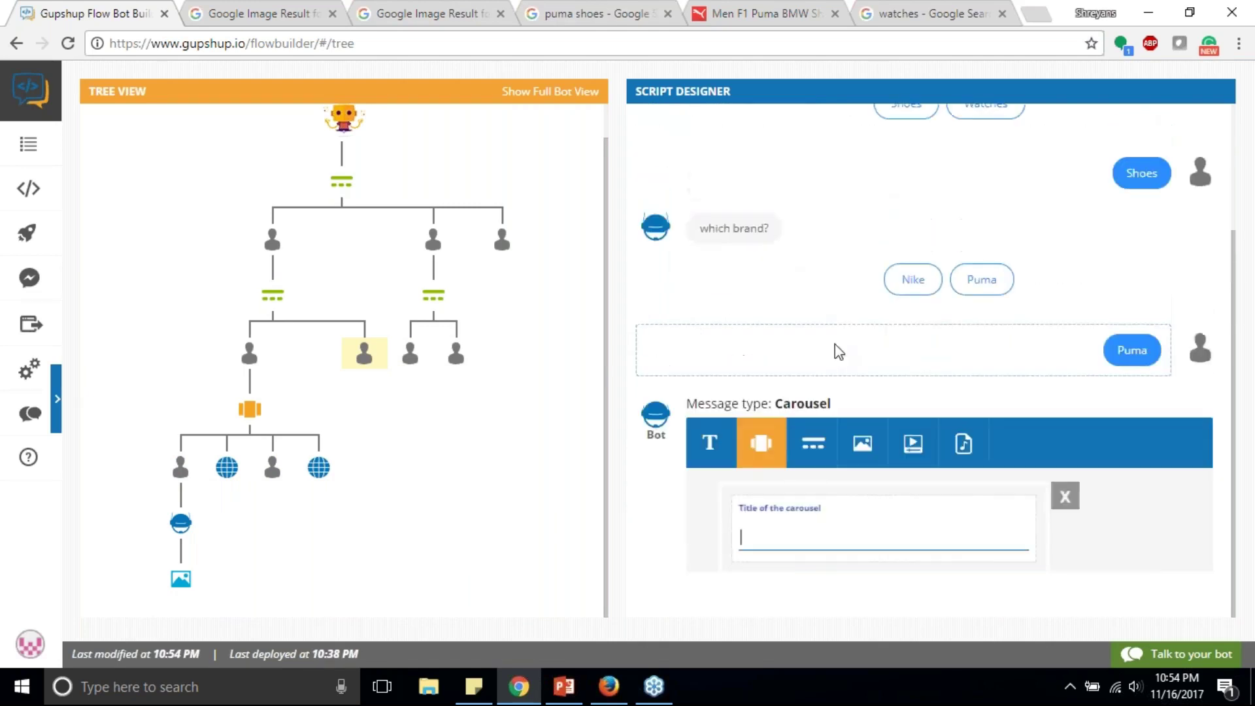
pyautogui.write('Puma shoes 1')
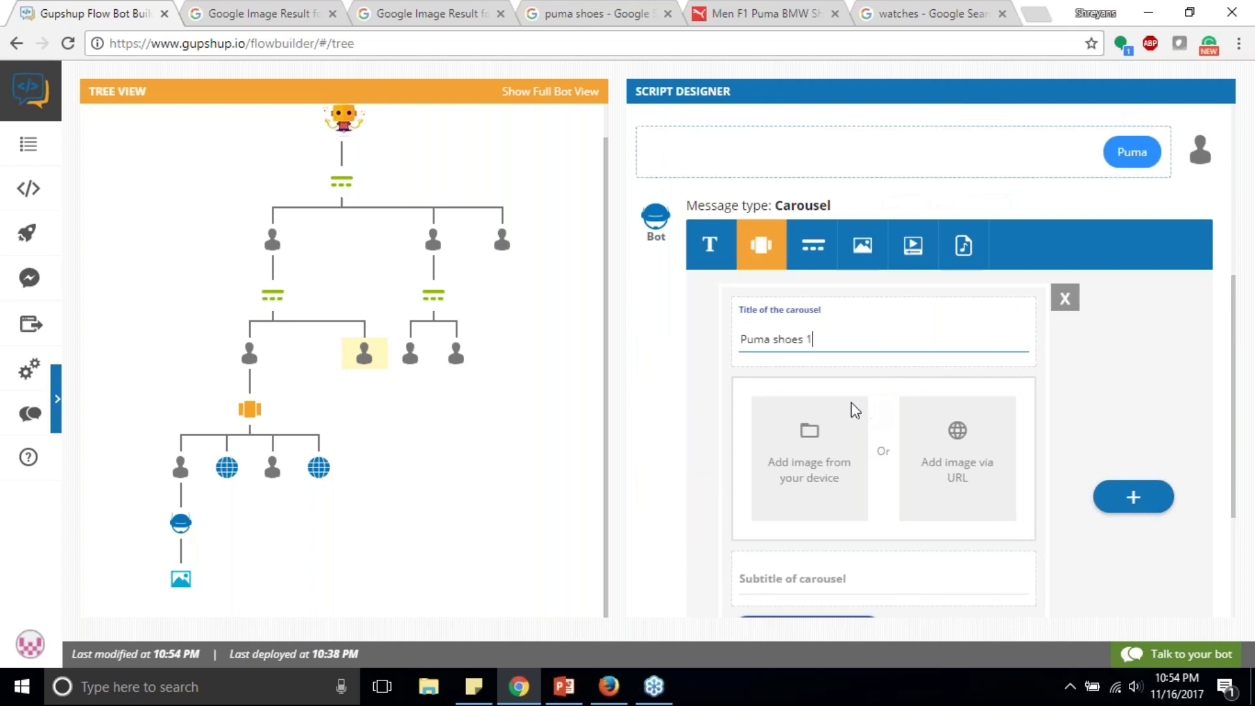
# - Copy the image address of the black Puma Elsu v2 Mid shoes and add it by URL as the card's image
pyautogui.click(583, 9)
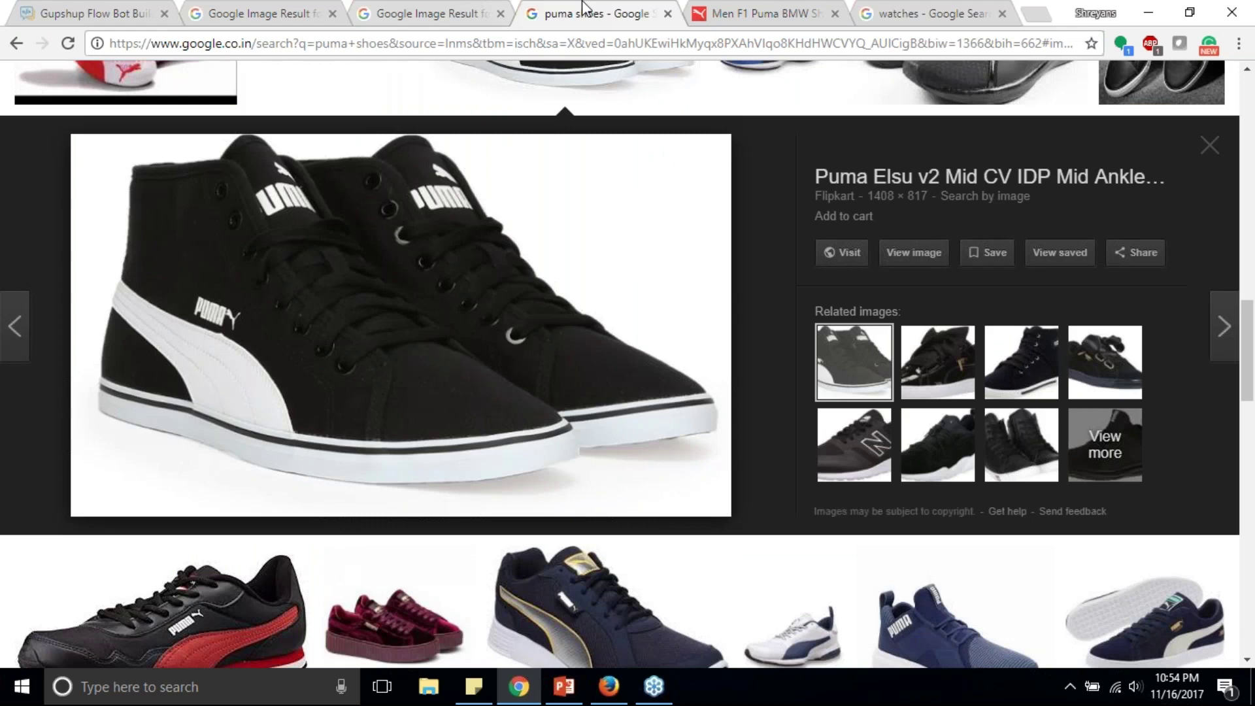
pyautogui.rightClick(405, 259)
pyautogui.click(925, 444)
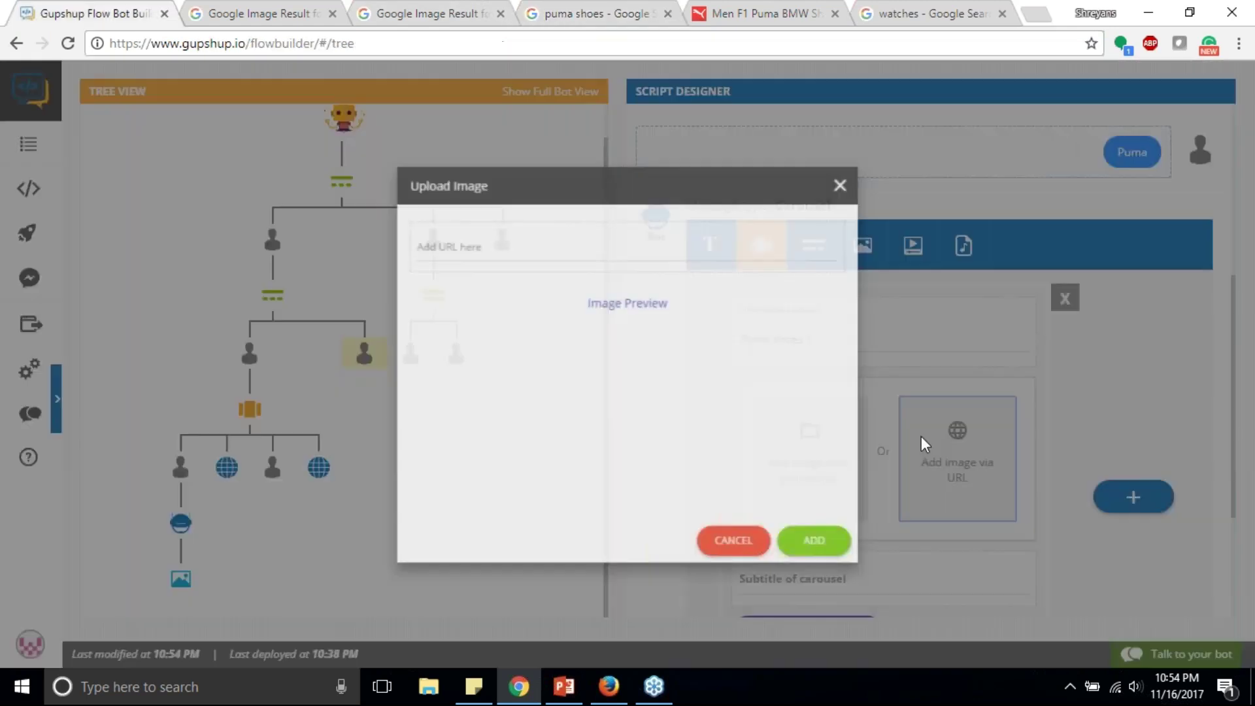
pyautogui.hotkey('ctrl', 'v')
pyautogui.press('Return')
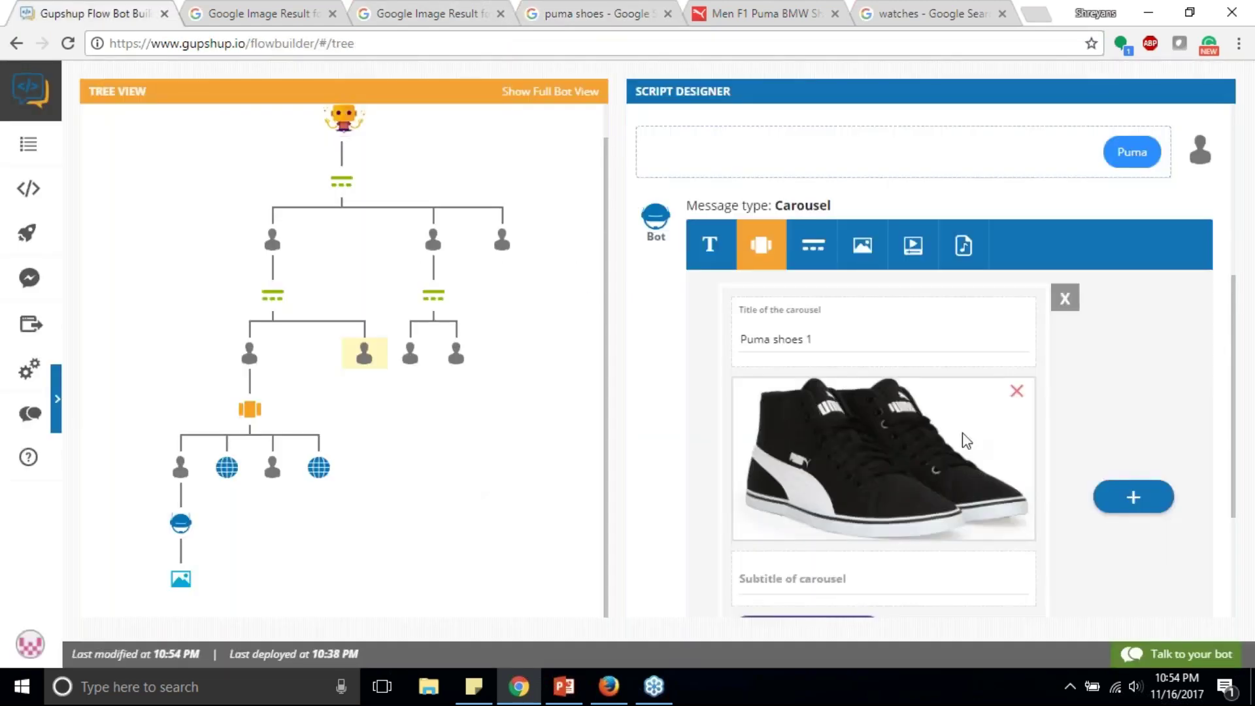
# - Set the Puma card's subtitle to "$99" and give it "Buy" and "View details" buttons
pyautogui.scroll(-3, 972, 440)
pyautogui.click(972, 440)
pyautogui.write('$99')
pyautogui.click(809, 424)
pyautogui.write('Buy')
pyautogui.click(808, 453)
pyautogui.write('View details')
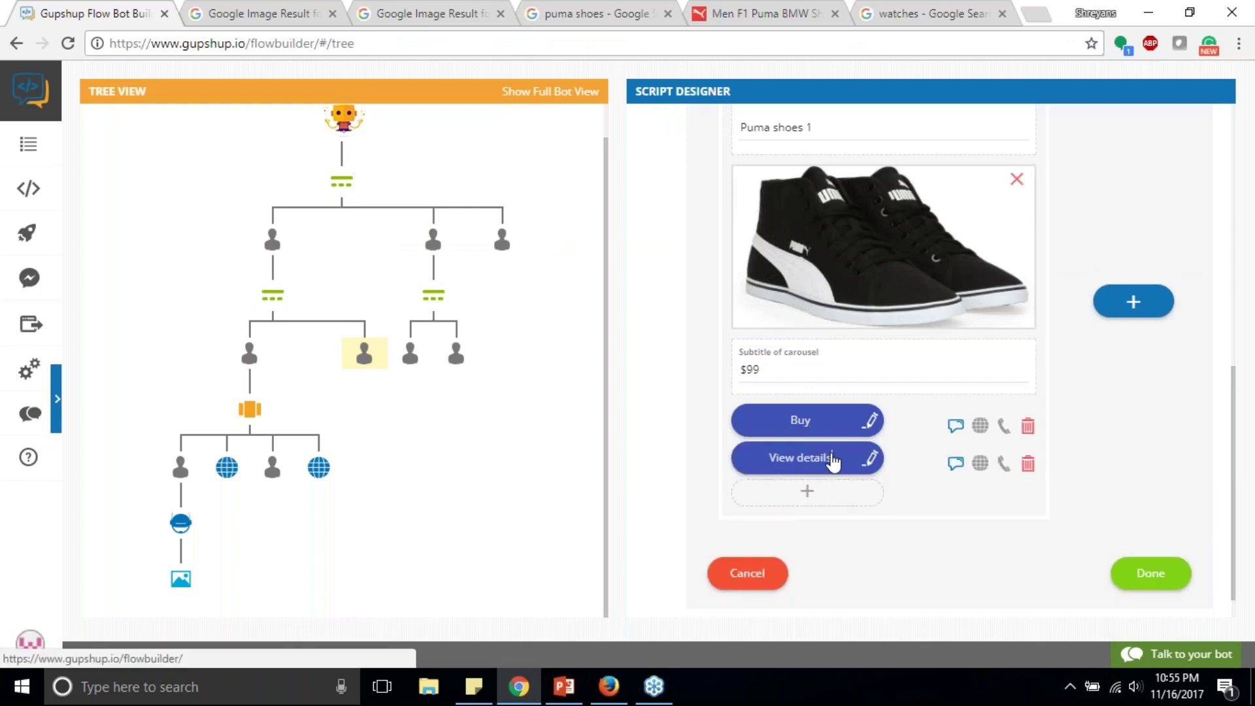
pyautogui.click(981, 426)
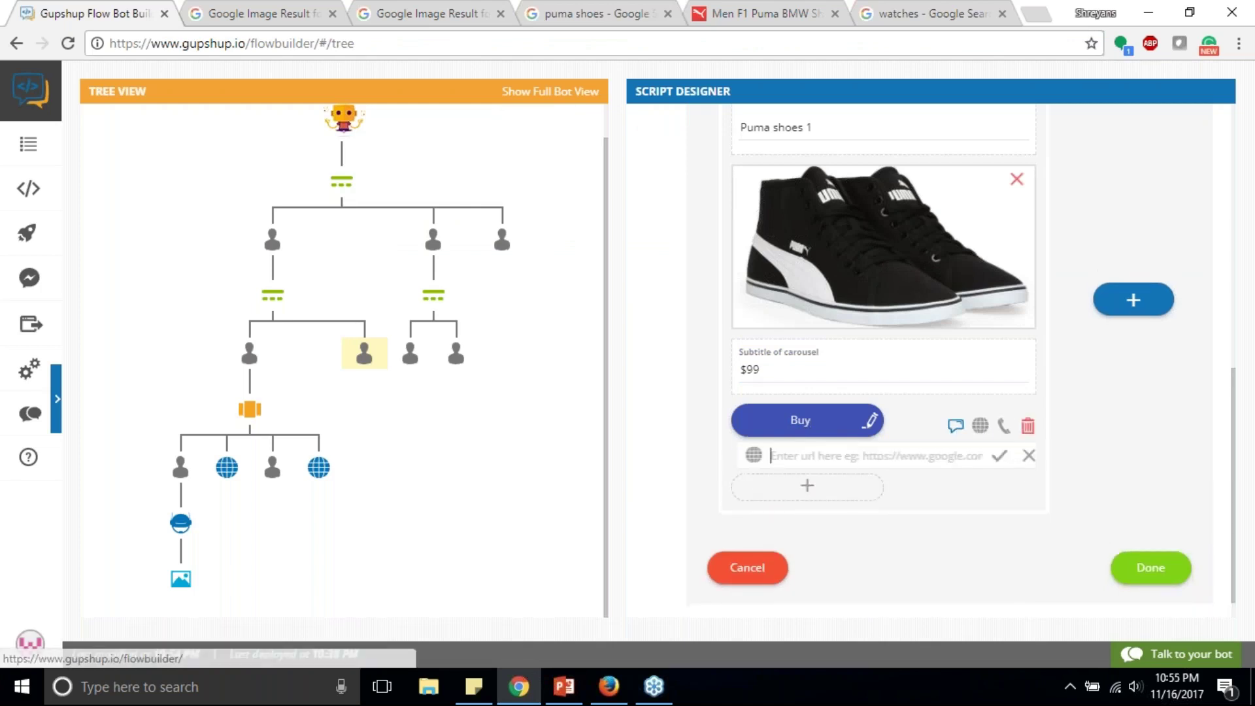
pyautogui.write('https:')
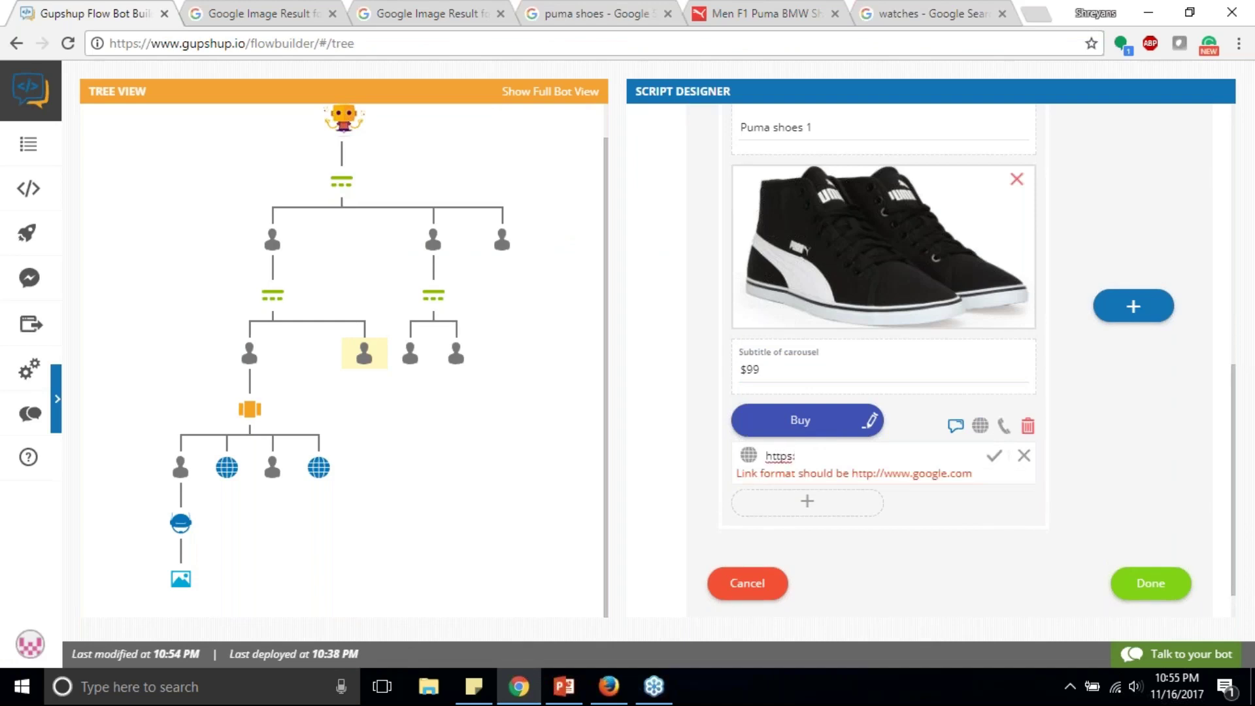
pyautogui.write('//gupshup.io')
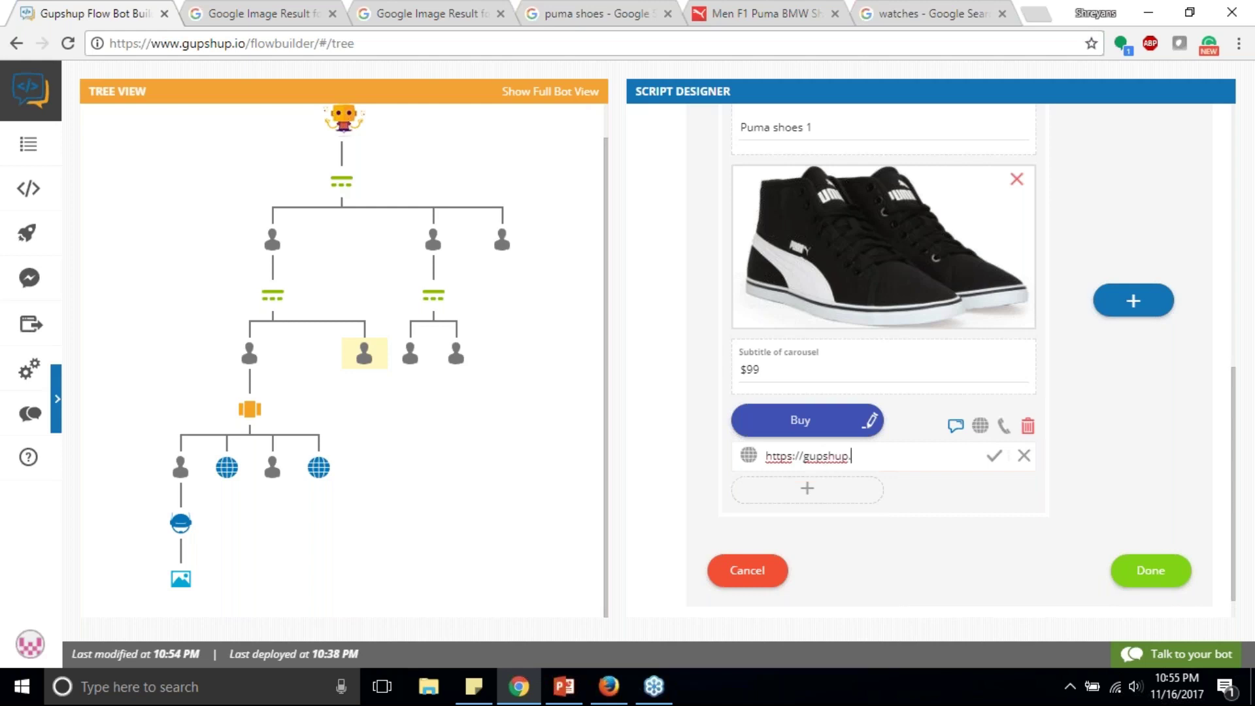
pyautogui.click(994, 456)
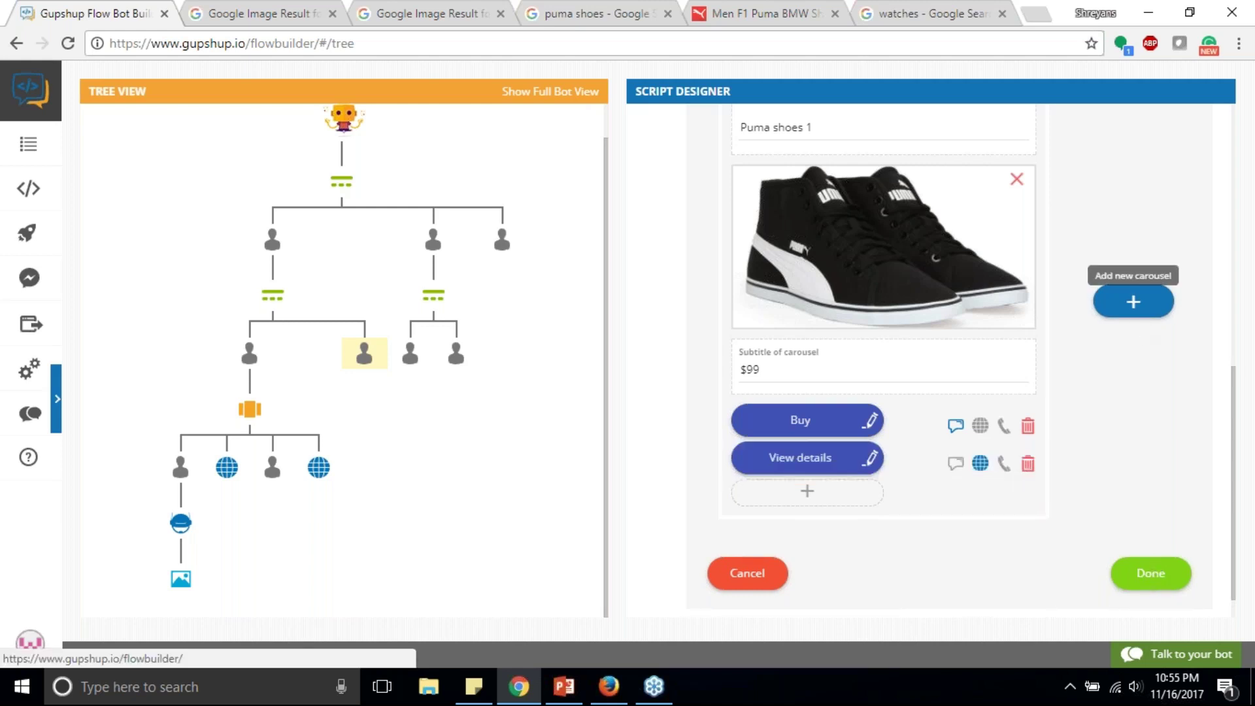
pyautogui.click(1154, 580)
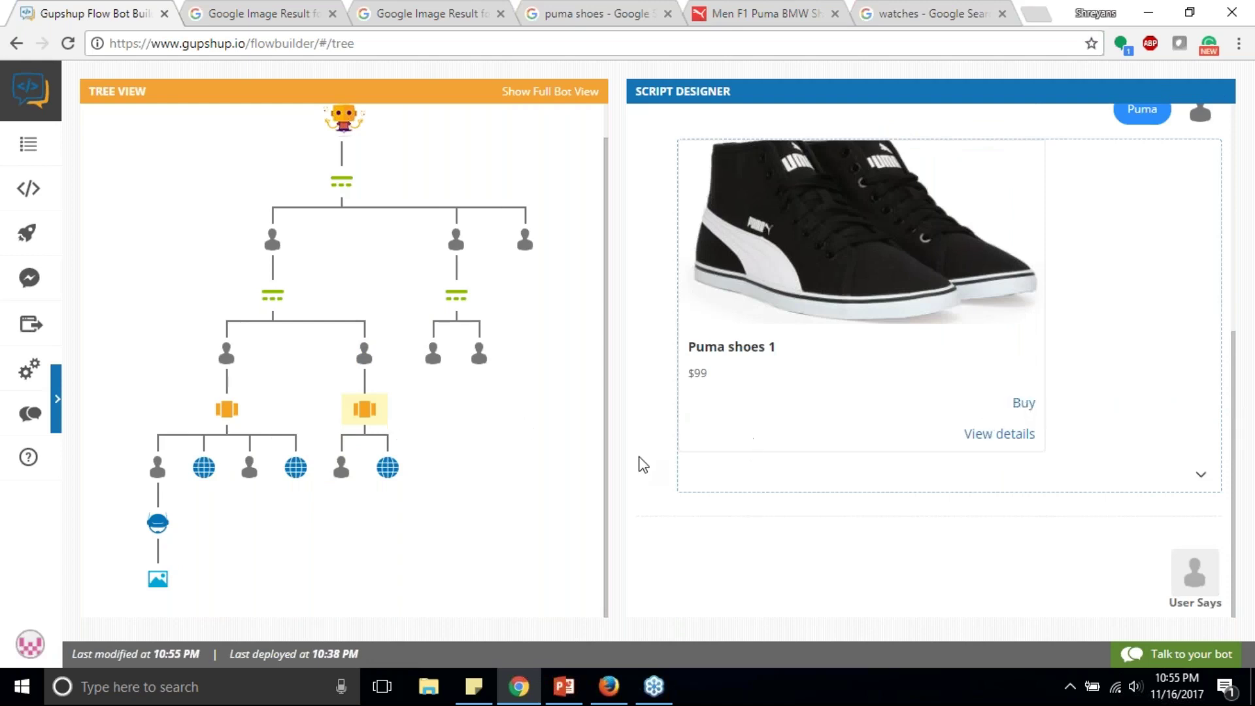
# - Link the Buy node under the Puma carousel to the Buy 1 node under the Nike carousel
pyautogui.click(337, 482)
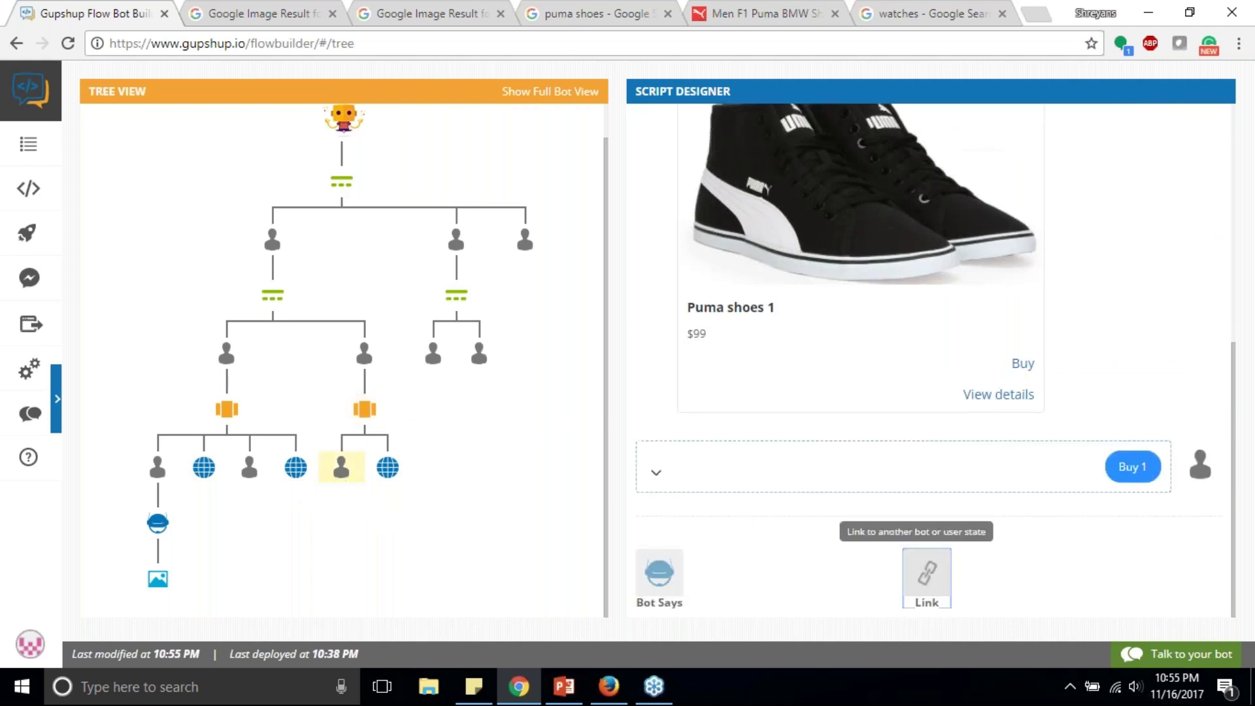
pyautogui.click(926, 572)
pyautogui.click(955, 507)
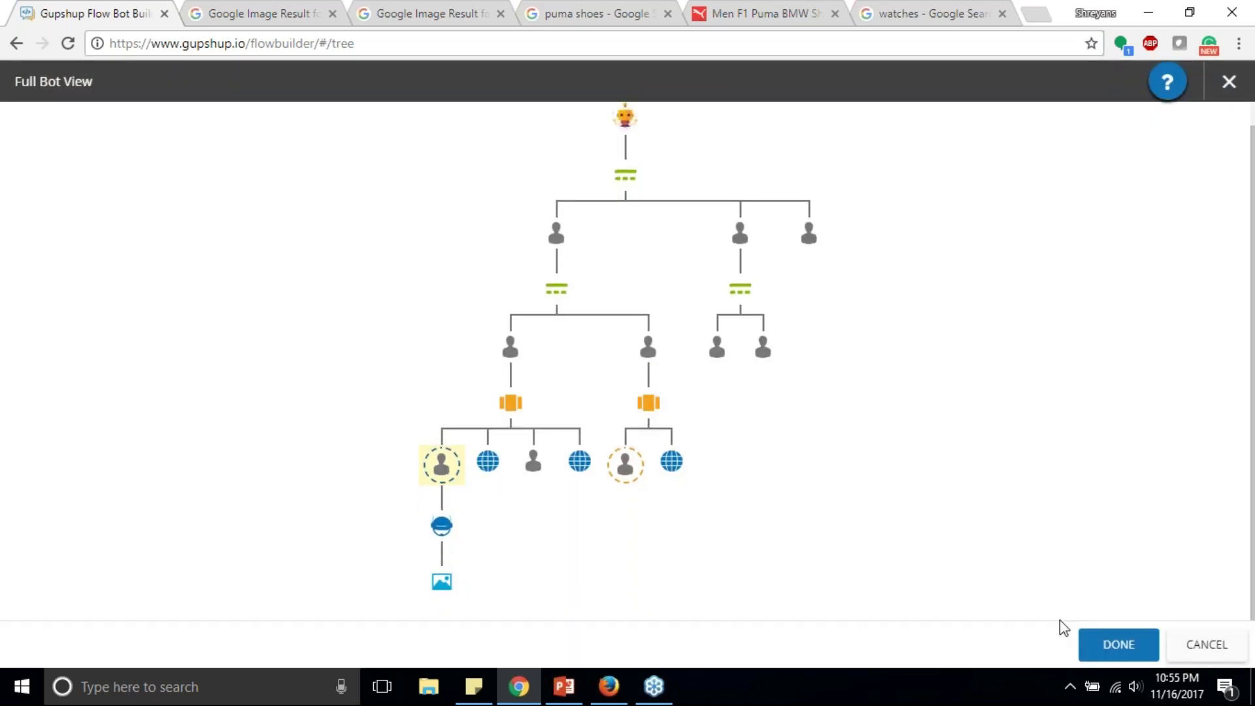
pyautogui.click(1116, 646)
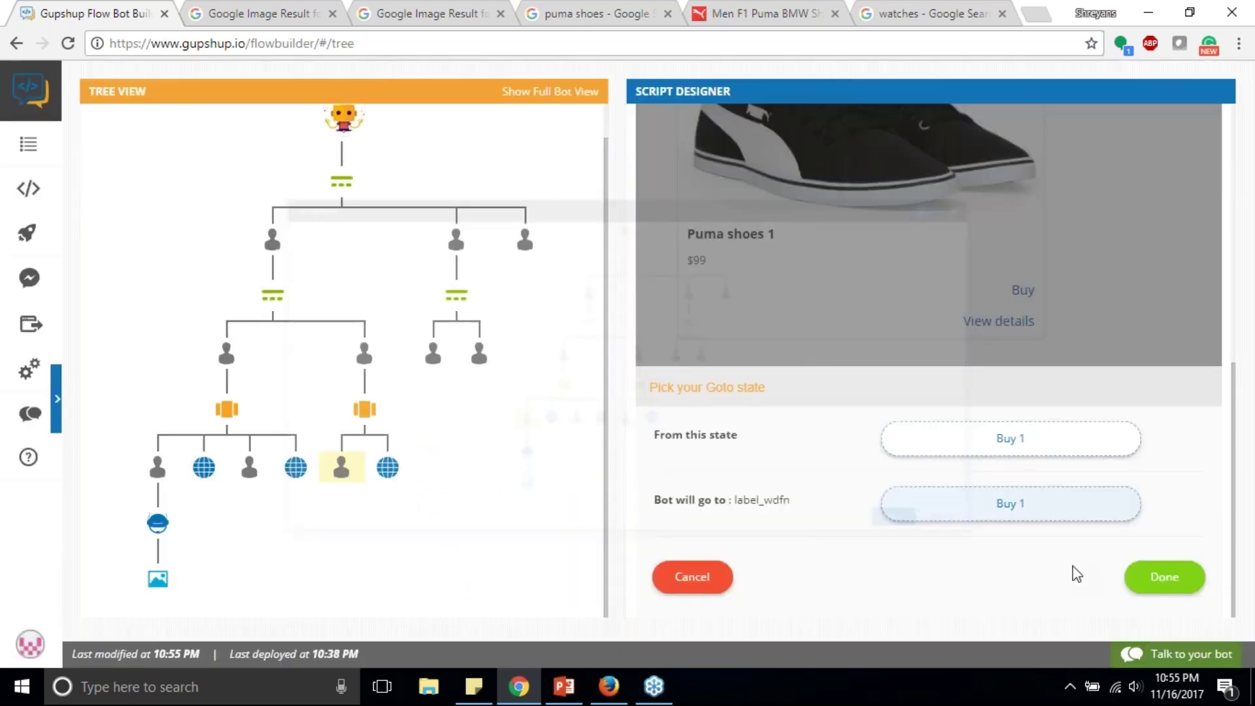
pyautogui.click(1149, 579)
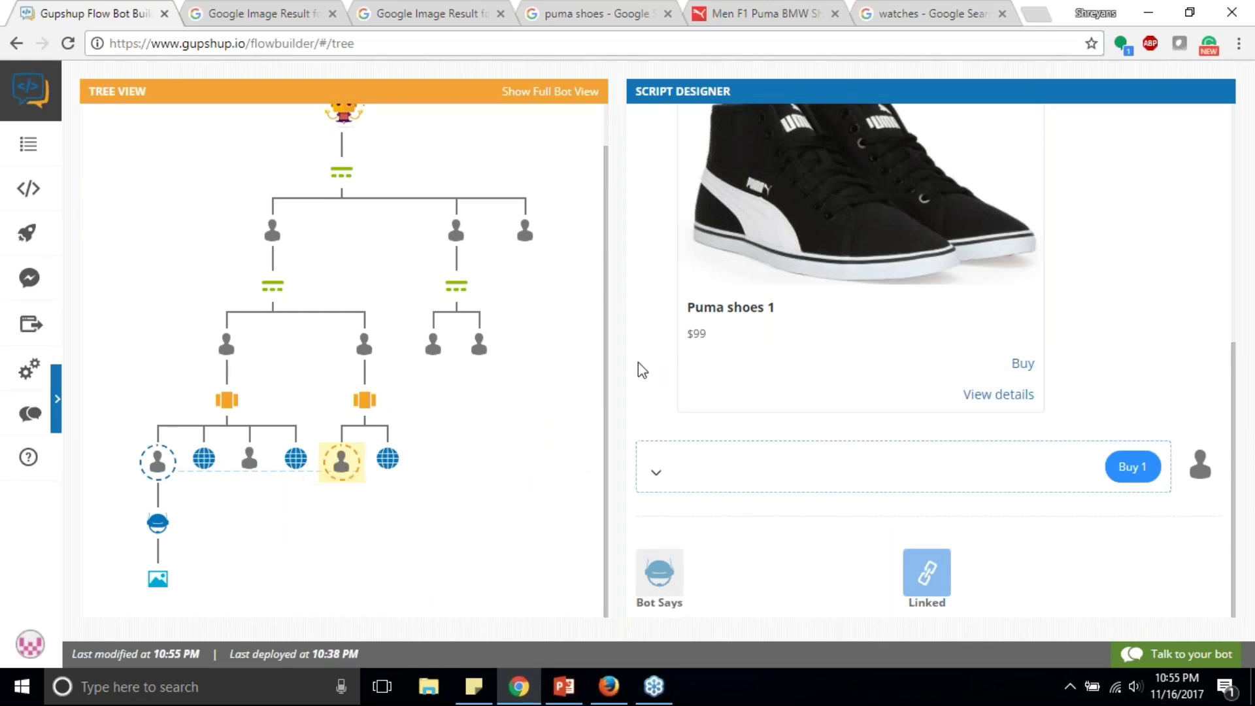
# - Deploy the updated store bot
pyautogui.scroll(1, 817, 356)
pyautogui.scroll(2, 818, 356)
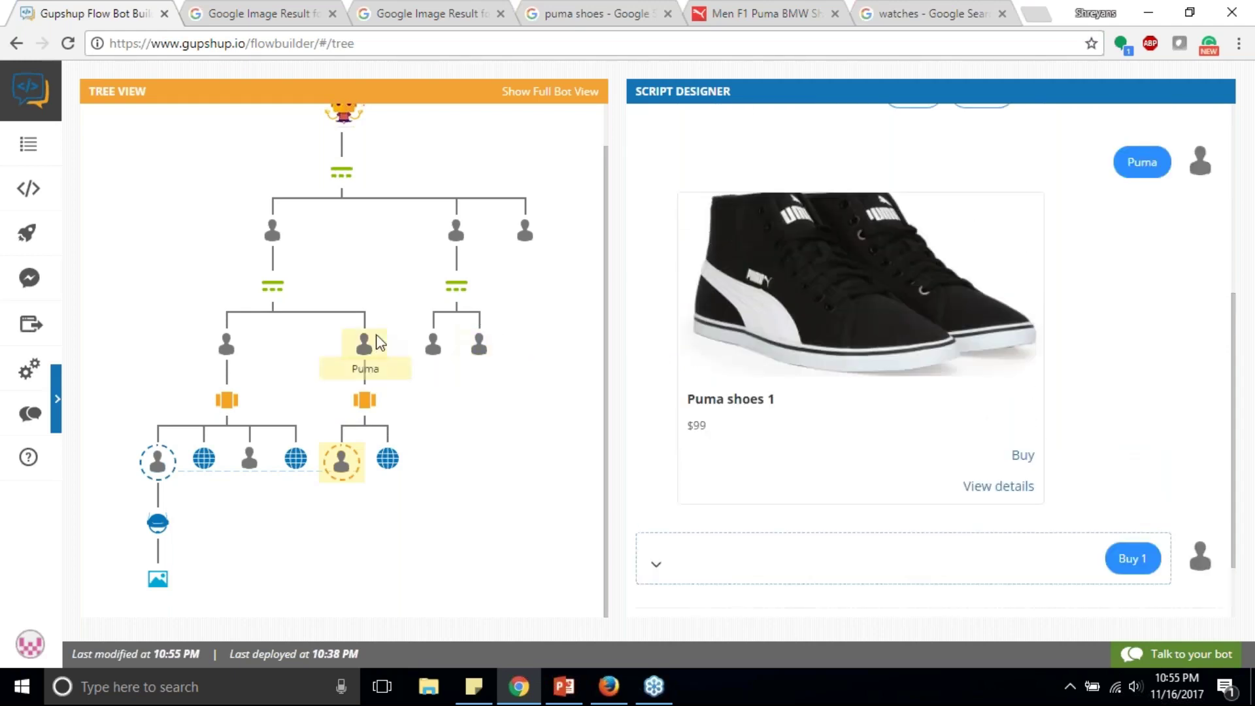
pyautogui.scroll(1, 392, 340)
pyautogui.scroll(1, 392, 340)
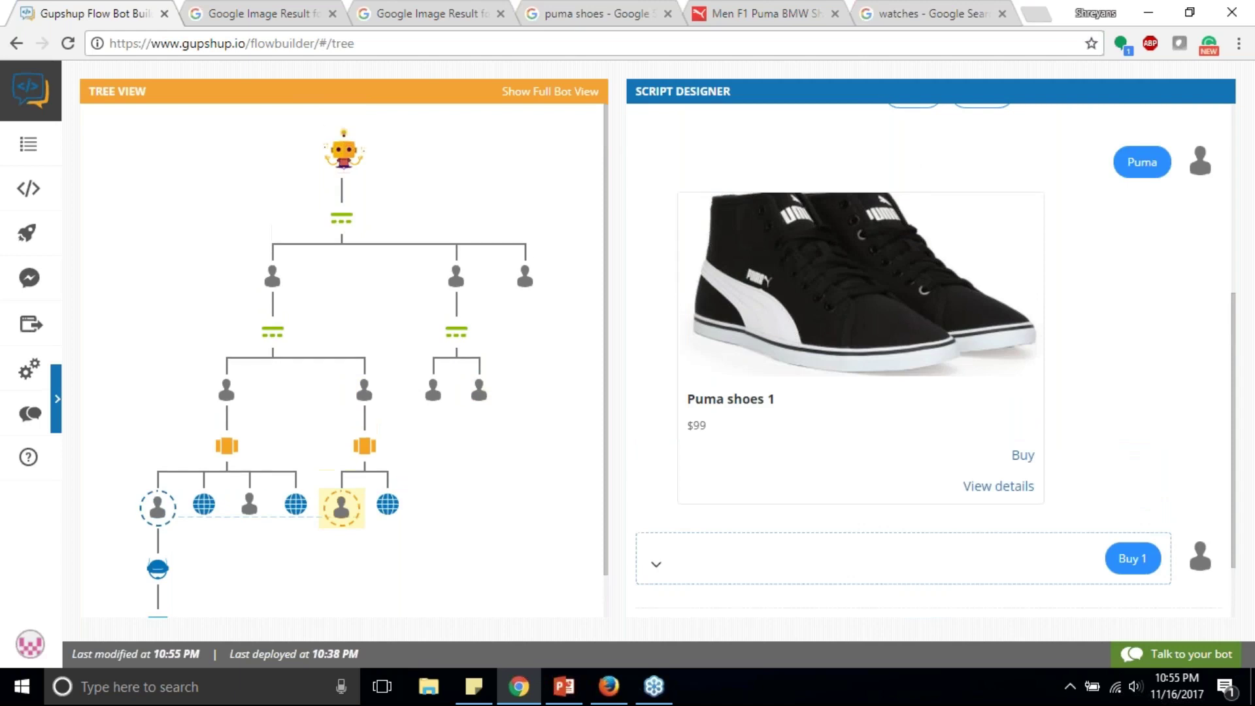
pyautogui.scroll(6, 952, 359)
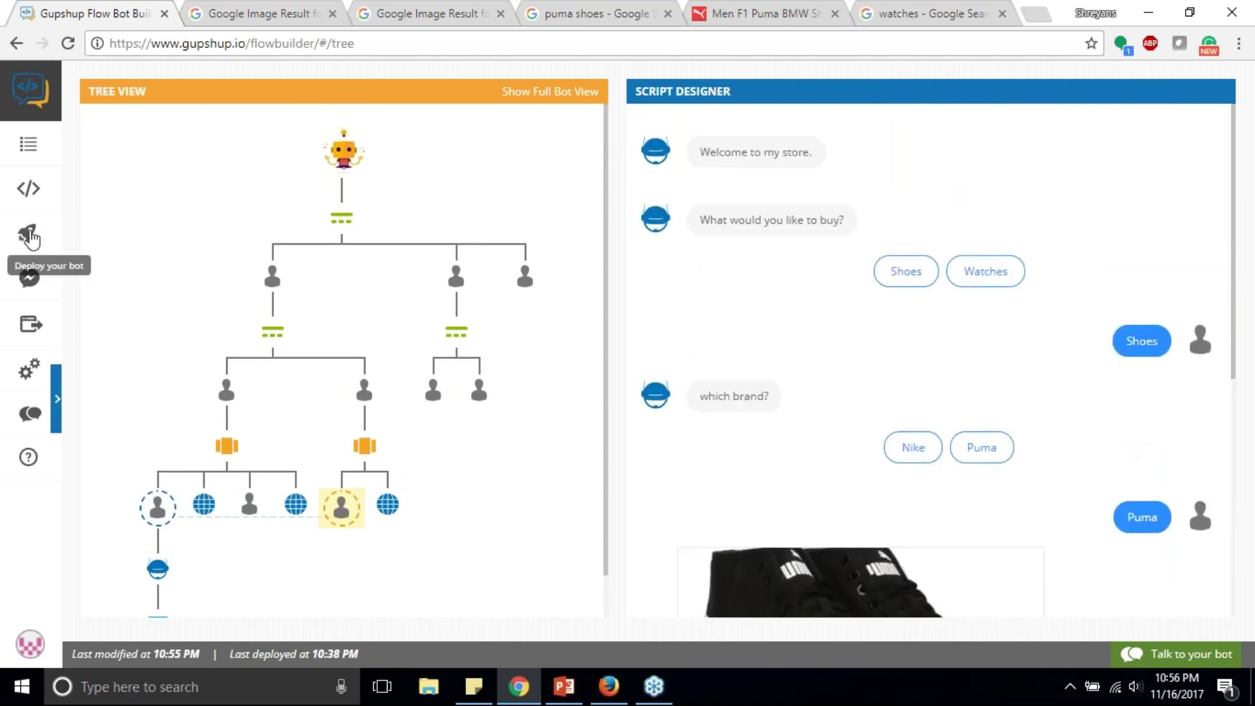
pyautogui.click(29, 235)
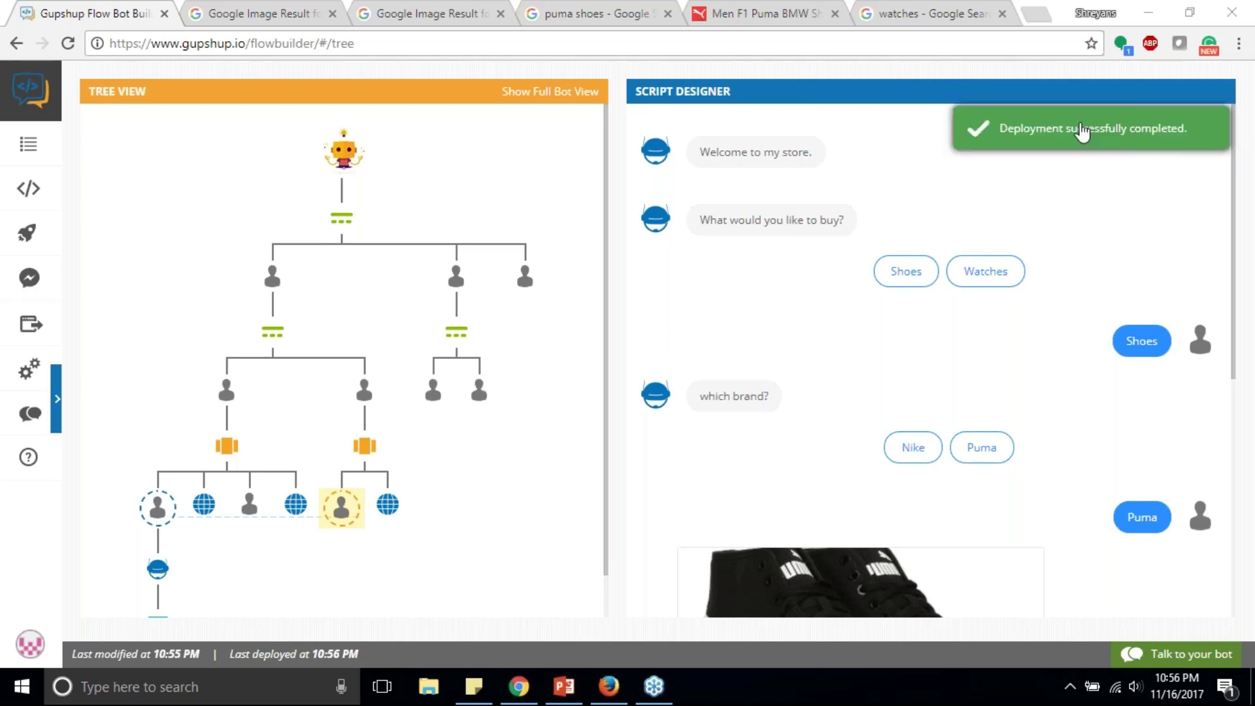
# - Launch the bot's test on Messenger and open its Gupshup Proxy bot conversation
pyautogui.click(29, 279)
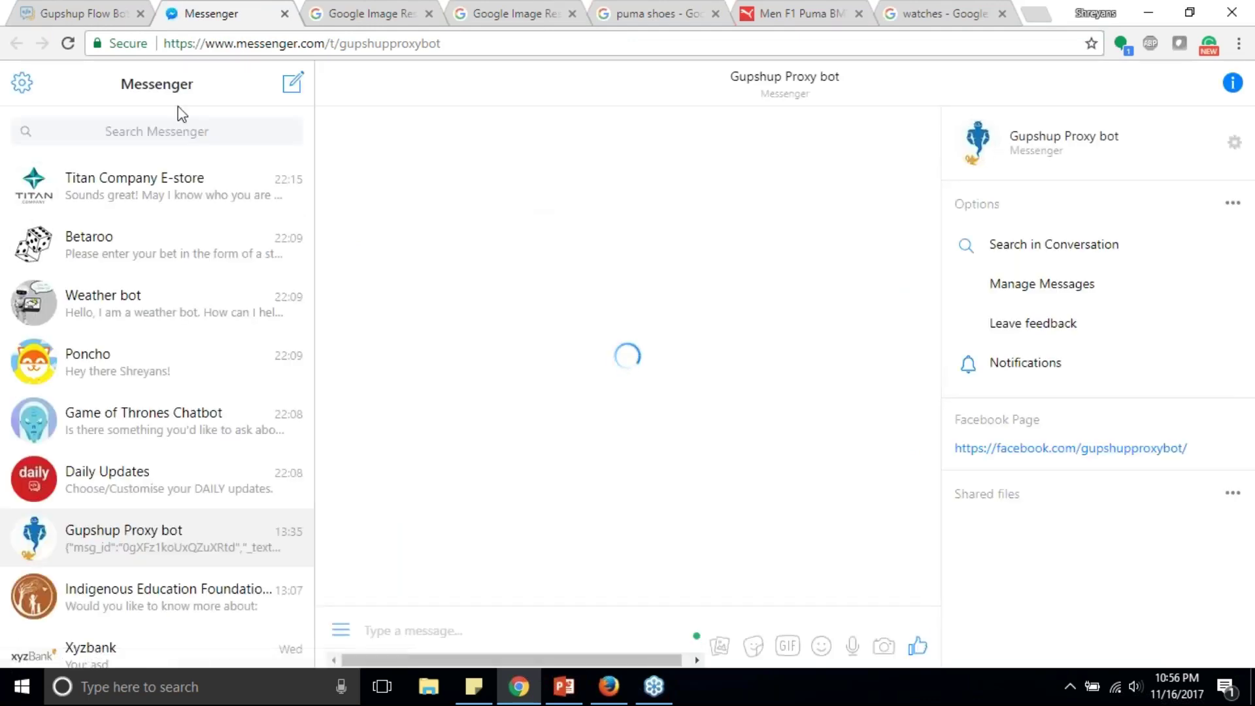
pyautogui.click(73, 13)
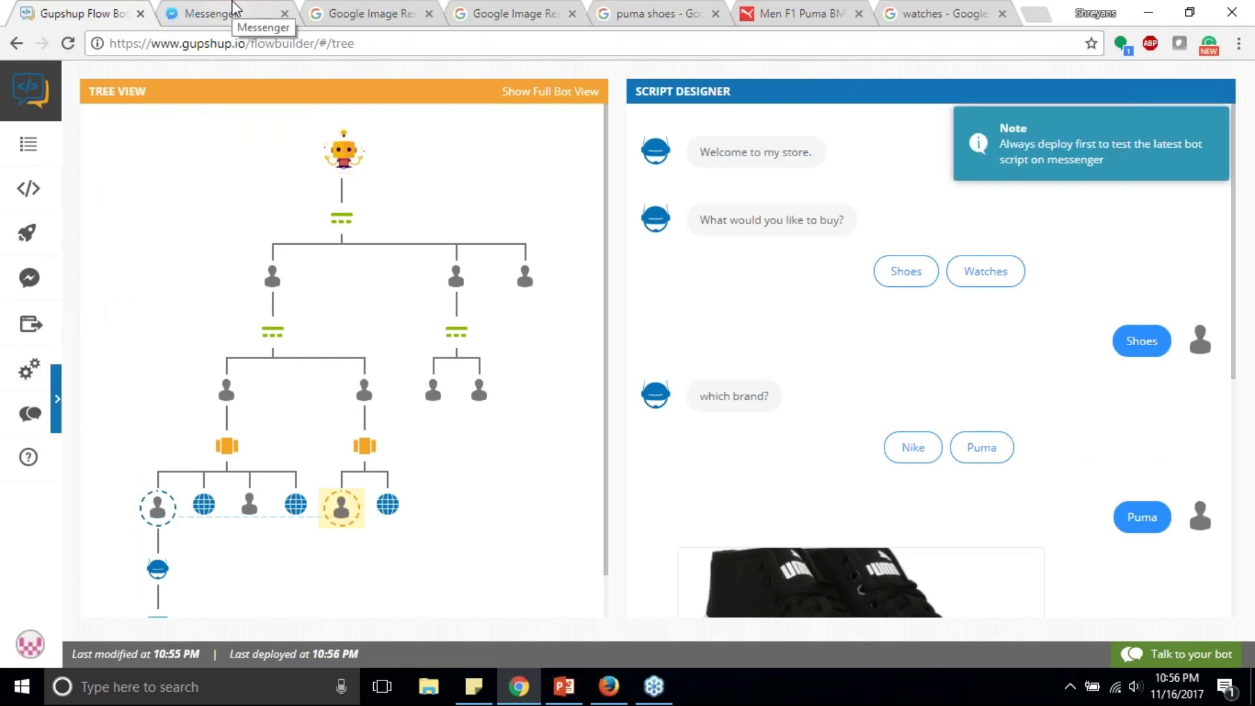
pyautogui.click(233, 8)
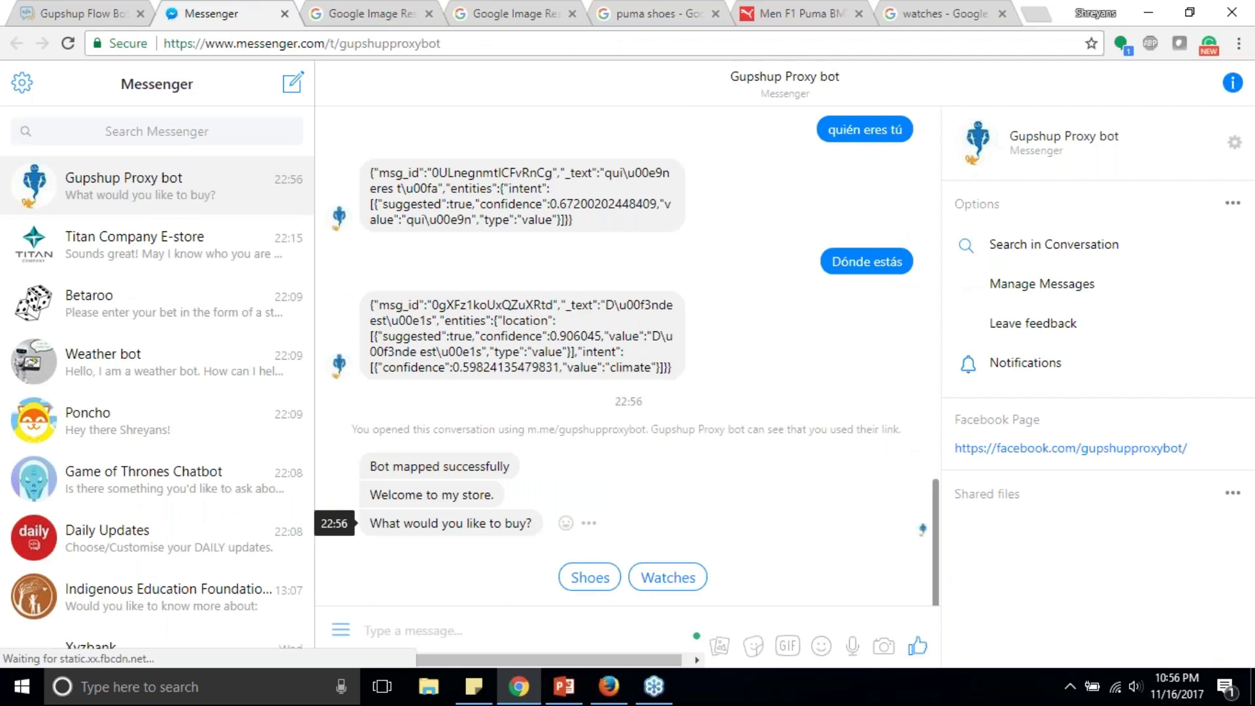
# - Test the shoe flow in the chat by choosing Shoes and Nike, browsing both carousel cards and buying Nike shoes 1
pyautogui.click(589, 577)
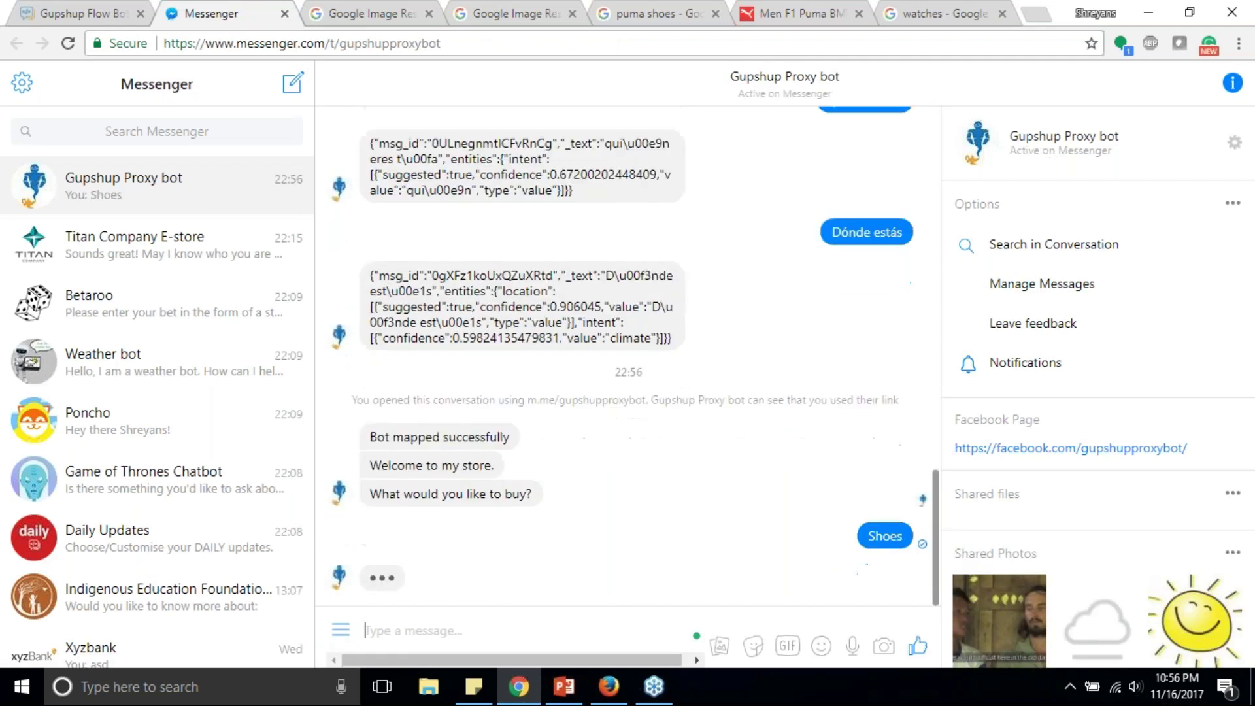
pyautogui.click(592, 576)
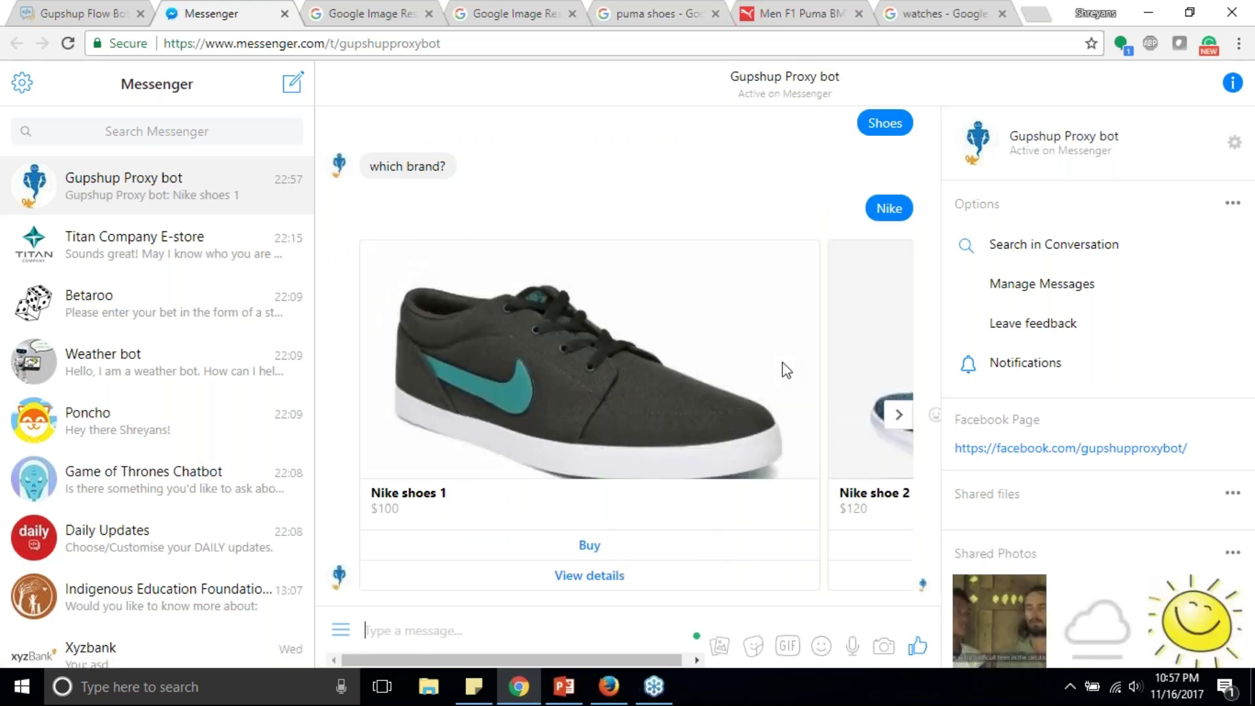
pyautogui.click(899, 415)
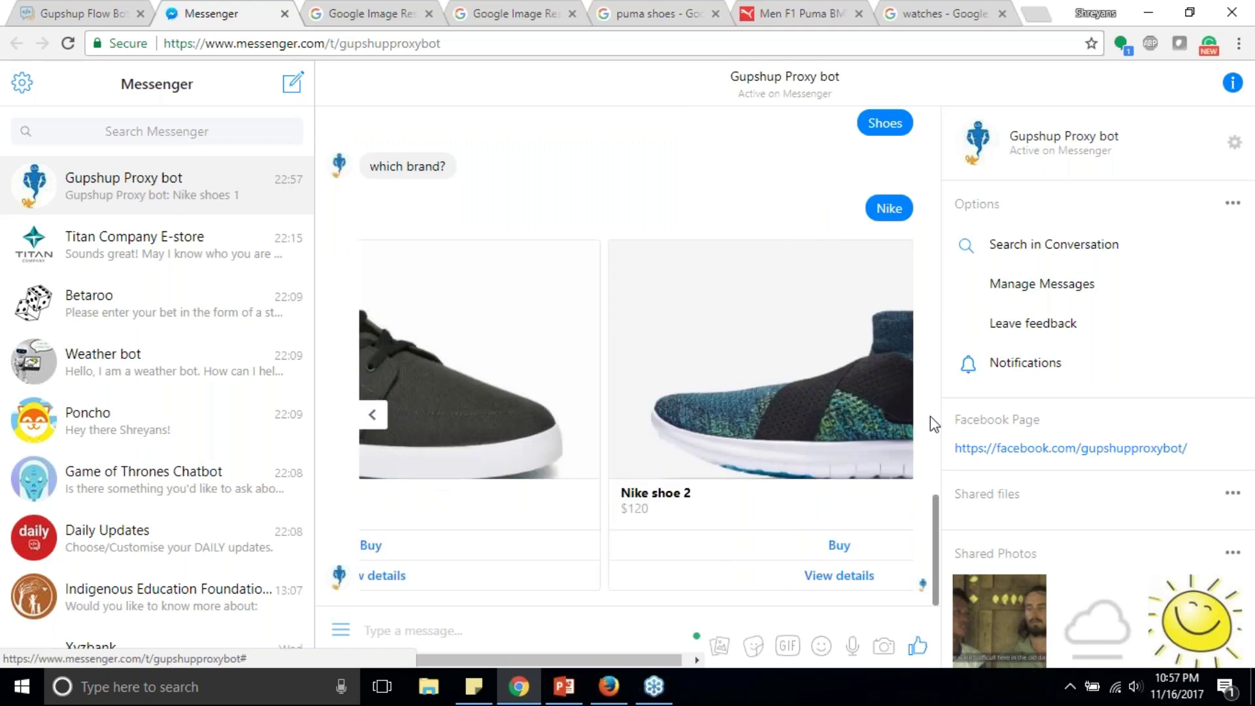
pyautogui.click(372, 414)
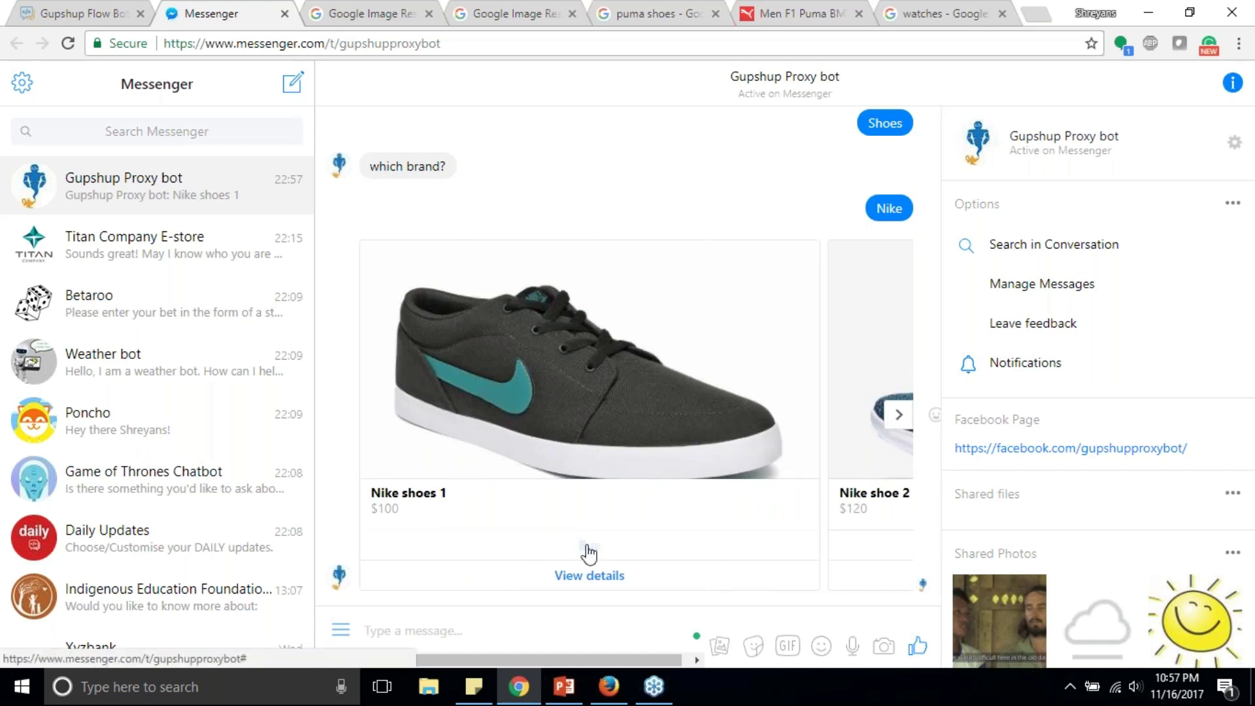
pyautogui.click(588, 546)
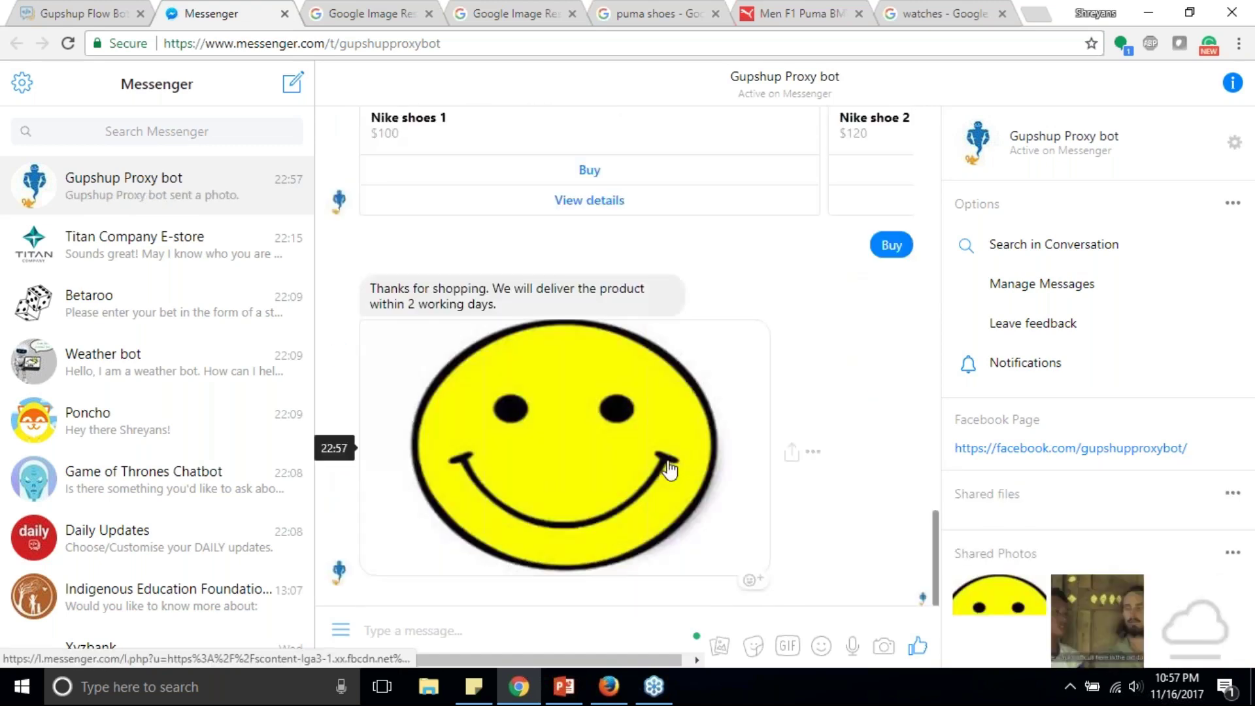
pyautogui.scroll(4, 670, 469)
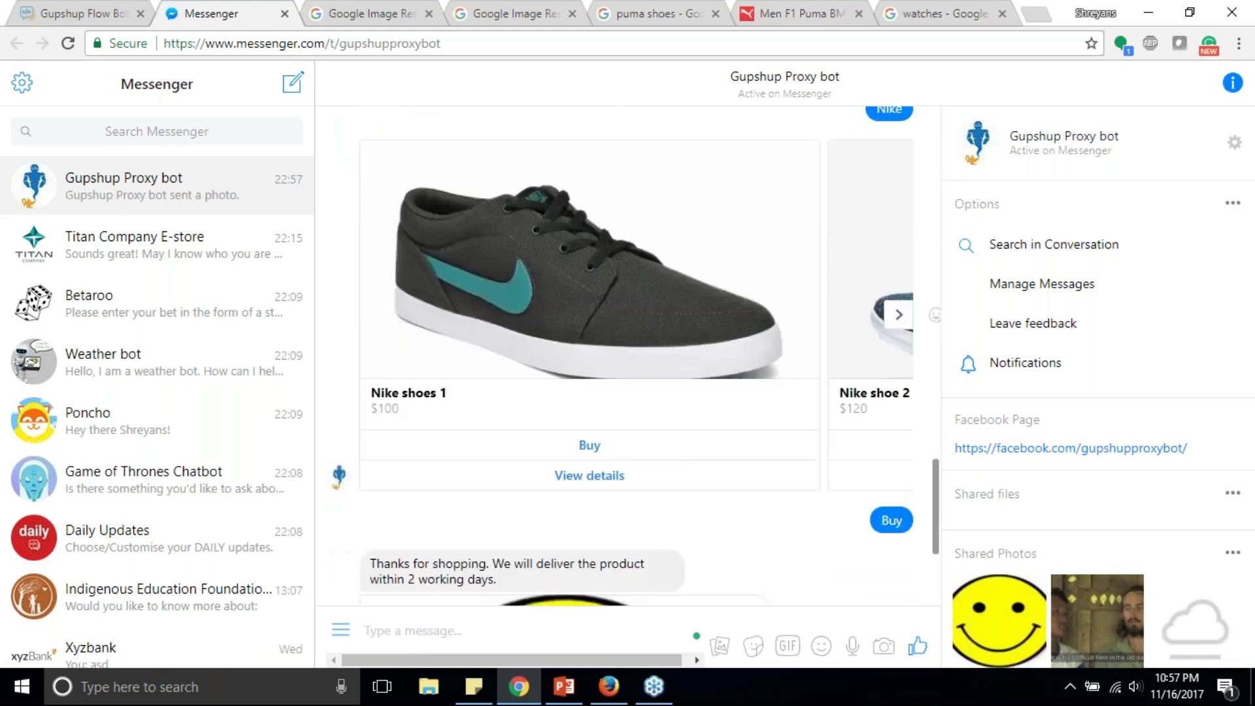
pyautogui.scroll(-4, 627, 353)
# - Send the unscripted question "who are you?" to the bot in Messenger
pyautogui.click(85, 12)
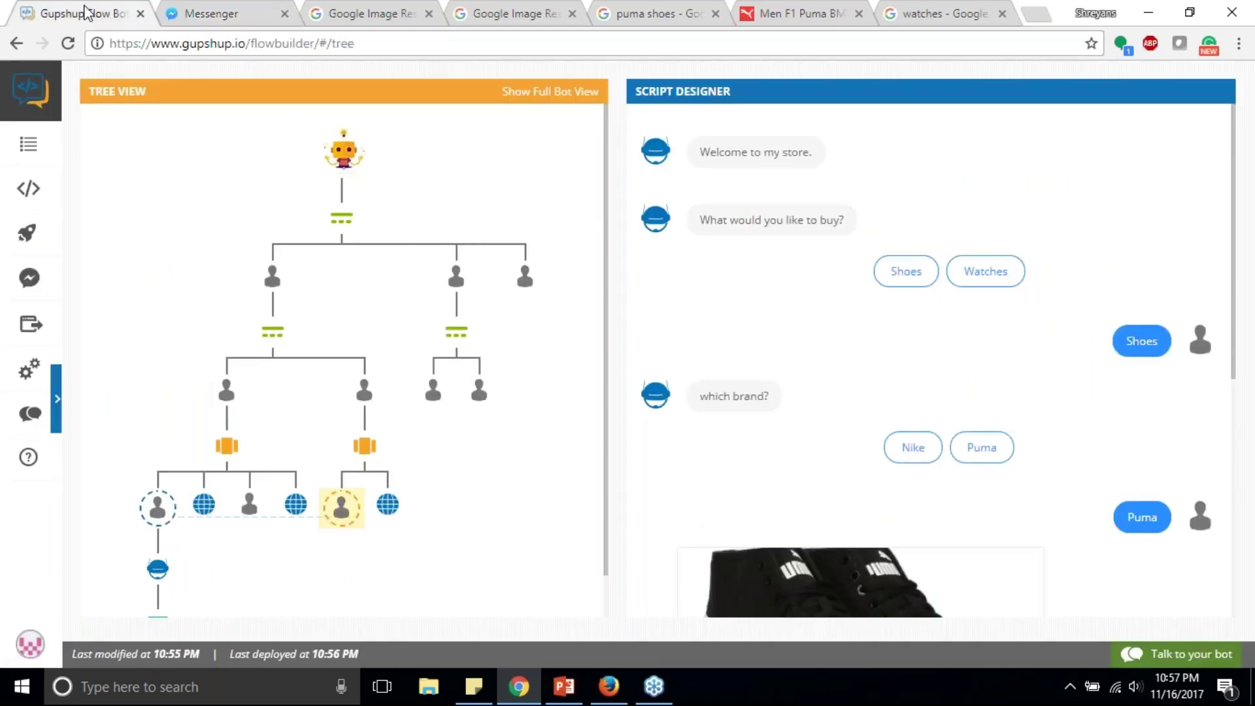
pyautogui.scroll(-2, 813, 292)
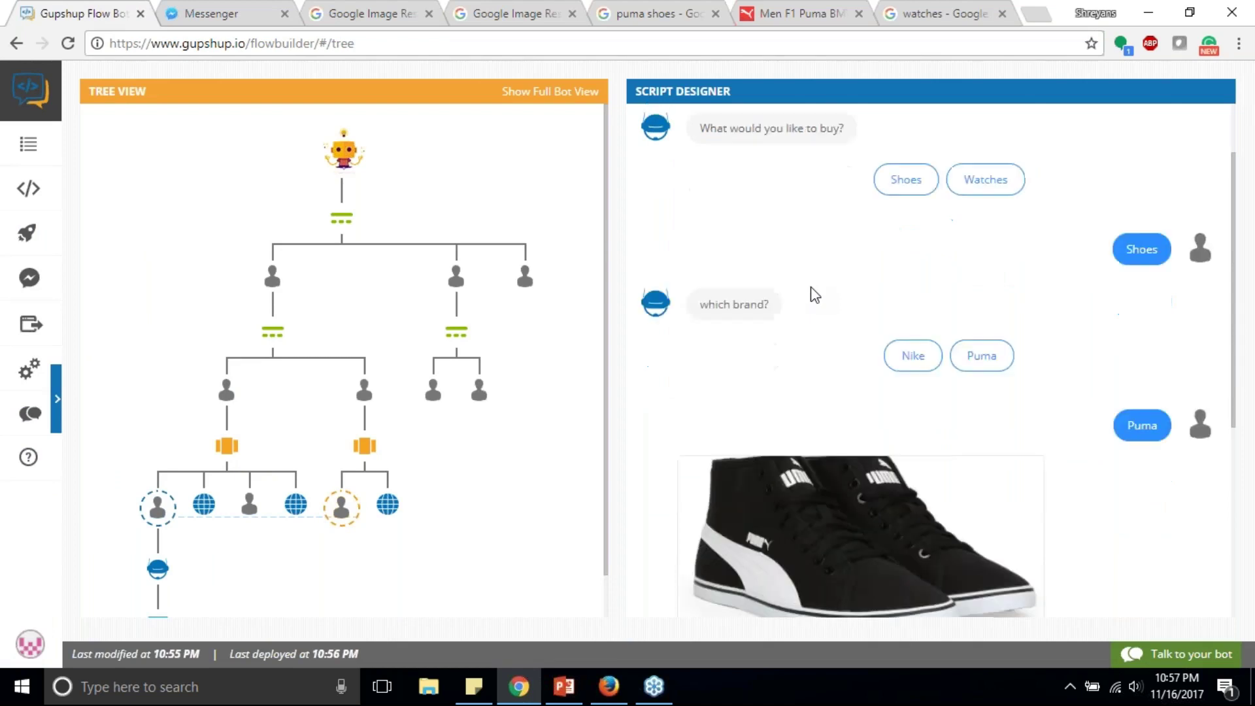
pyautogui.click(218, 6)
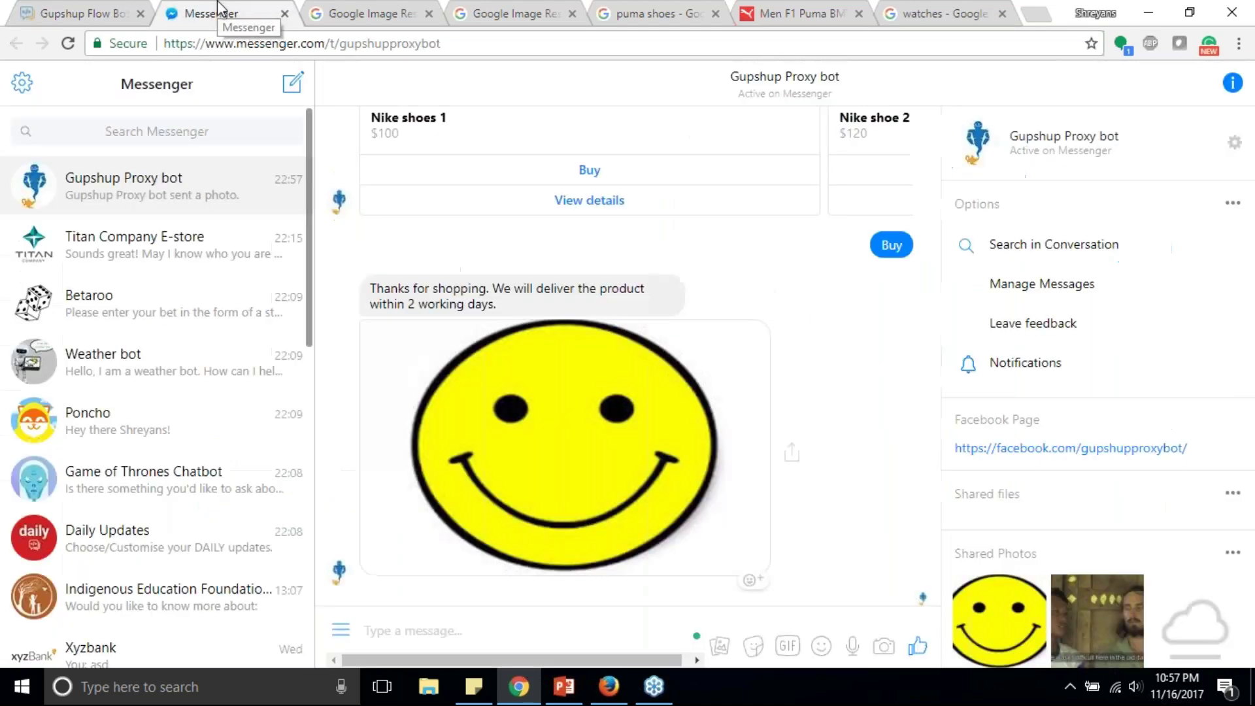
pyautogui.click(560, 642)
pyautogui.write('wh')
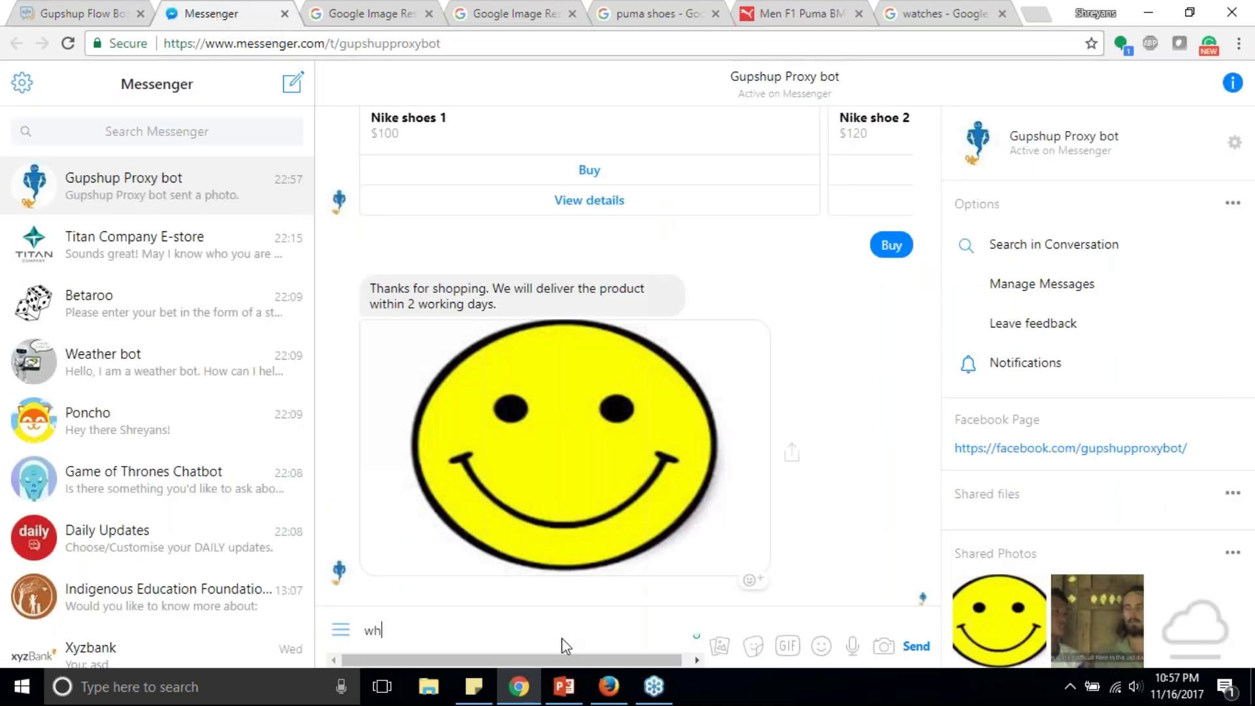
pyautogui.write('o are you?')
pyautogui.press('Return')
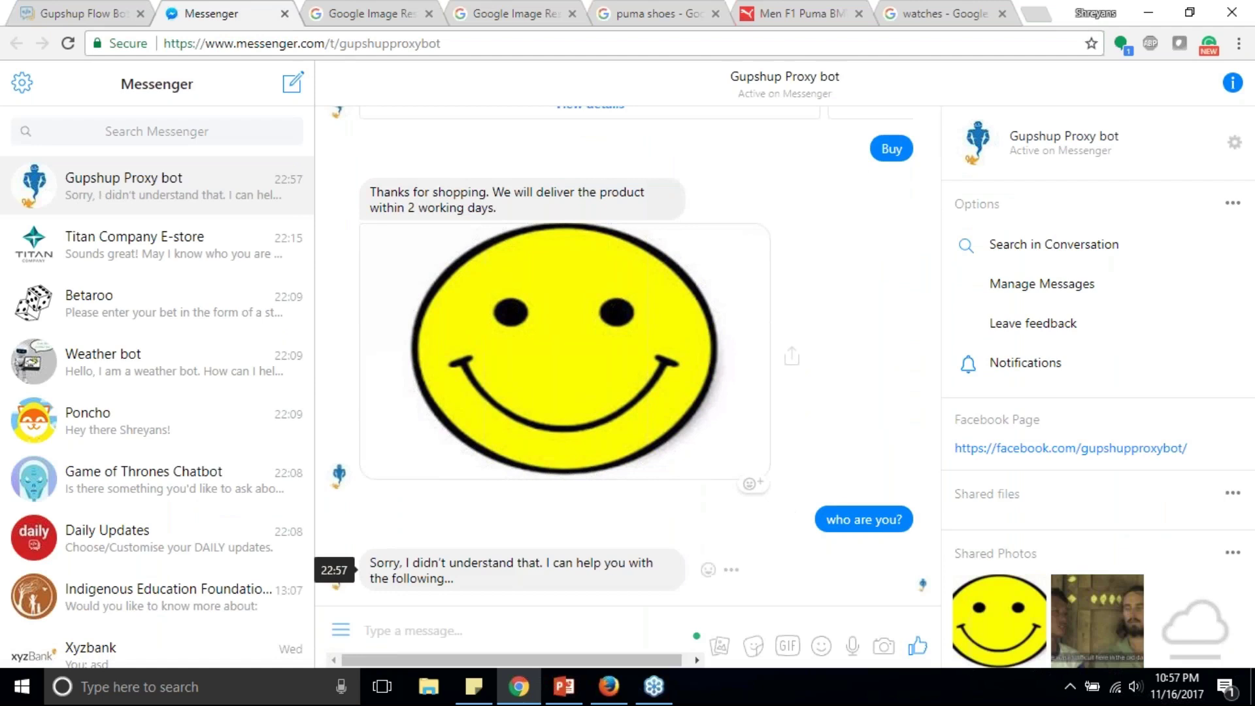
# - In the bot's Small Talk module in the flow builder, add the user phrase "hi" with the reply "hello there!"
pyautogui.click(81, 13)
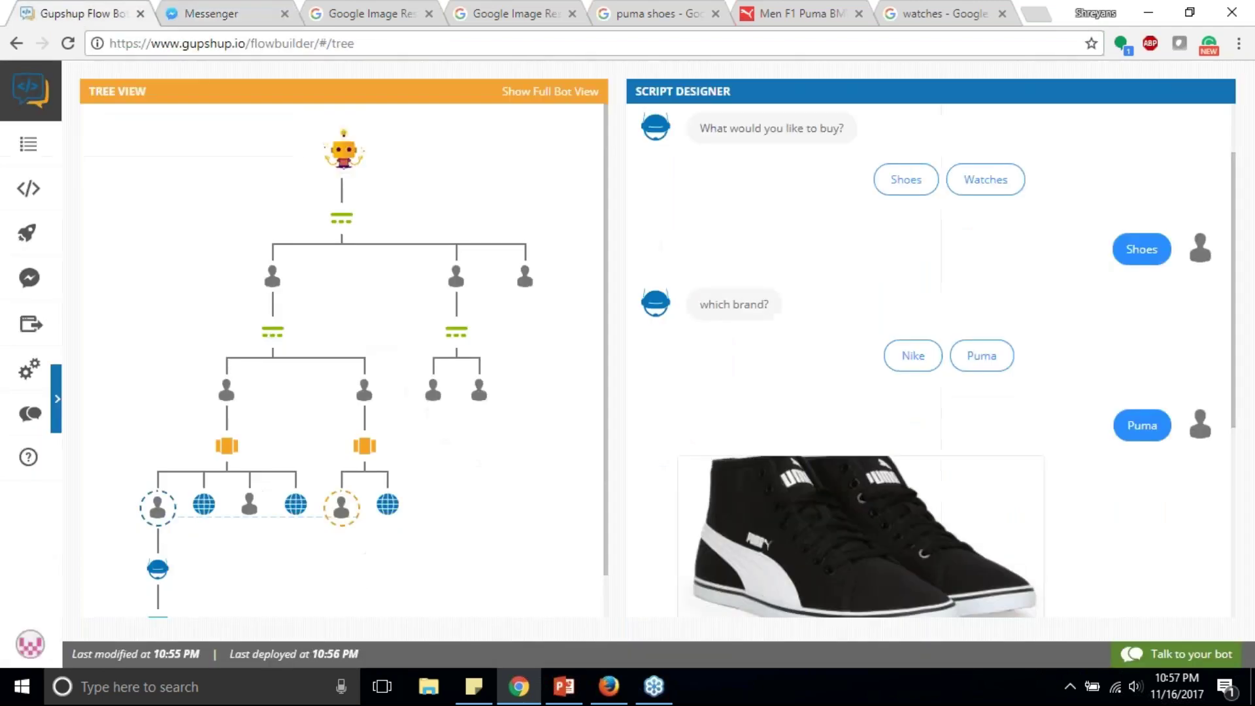
pyautogui.click(56, 399)
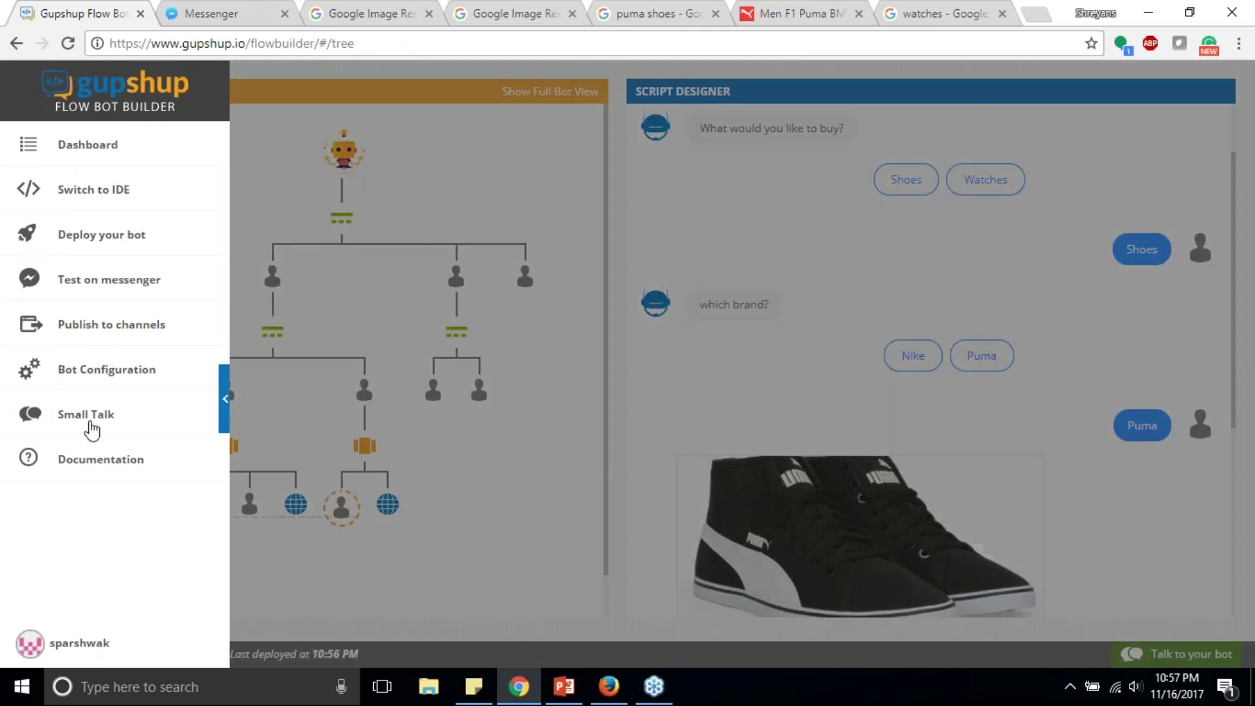
pyautogui.click(91, 418)
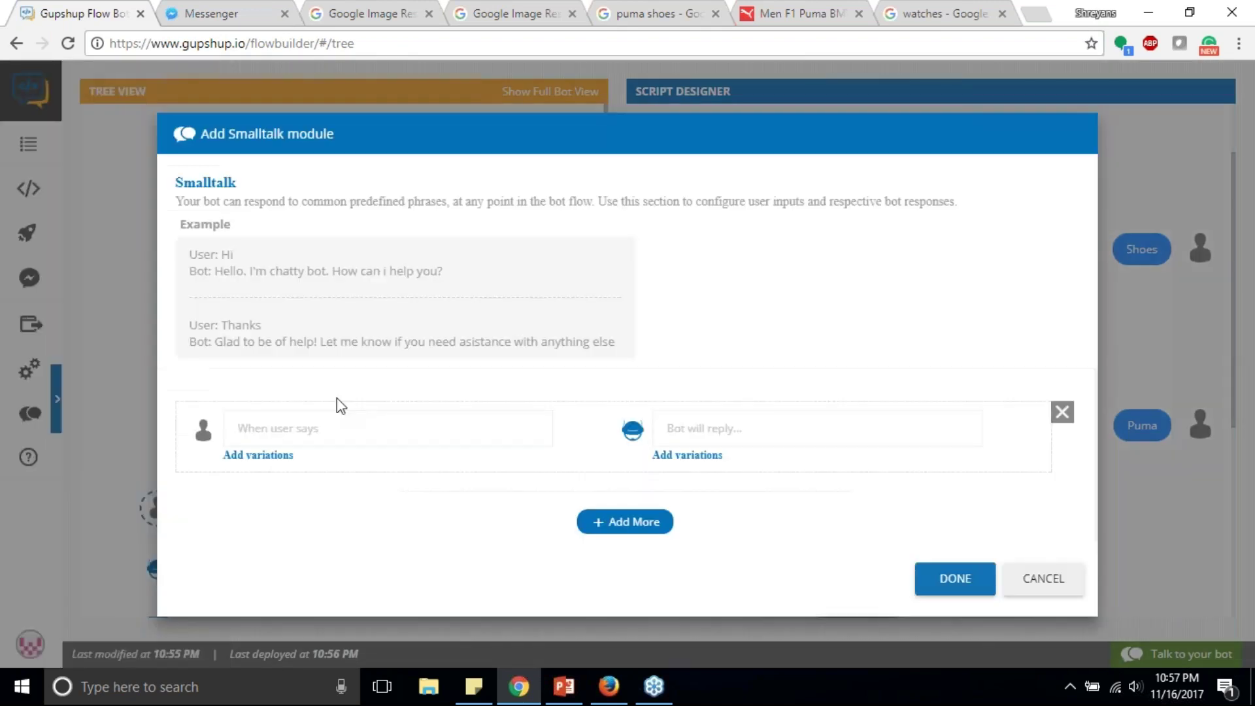
pyautogui.click(351, 429)
pyautogui.write('hi')
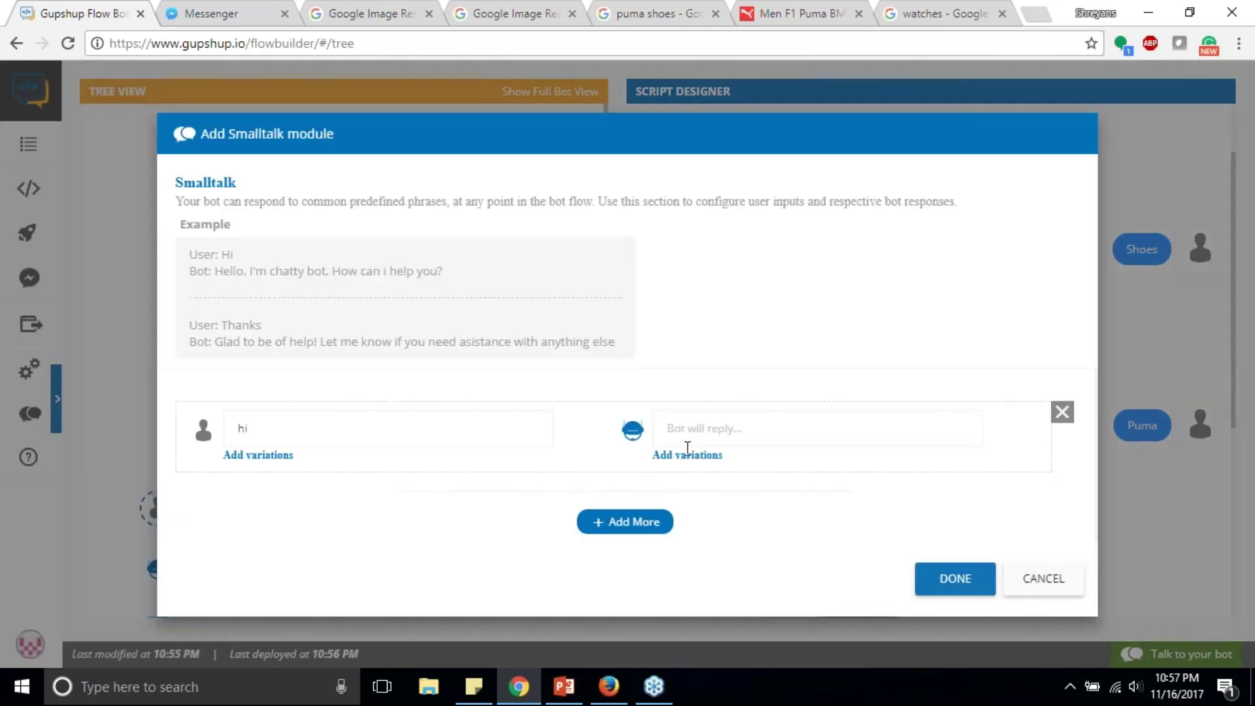
pyautogui.click(739, 430)
pyautogui.write('h')
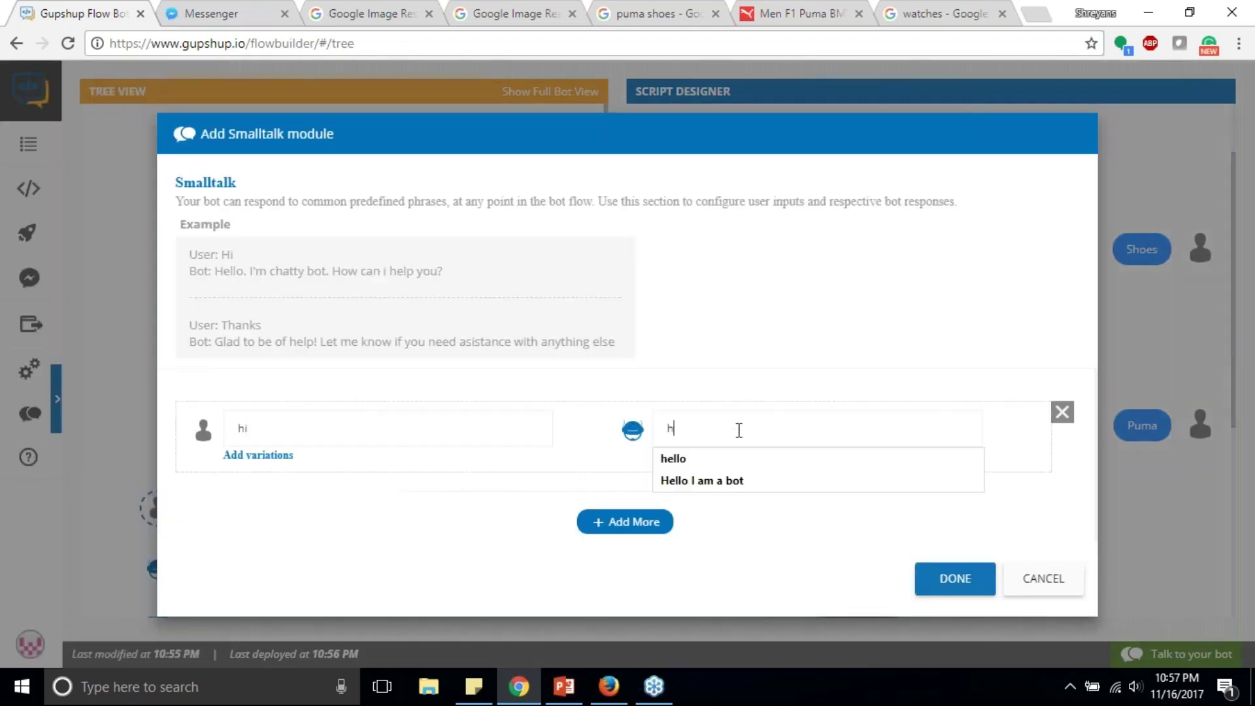
pyautogui.write('ello there!')
# - Add the user variations "hello, hola" to the "hi" phrase and insert a second, blank small talk entry
pyautogui.click(243, 456)
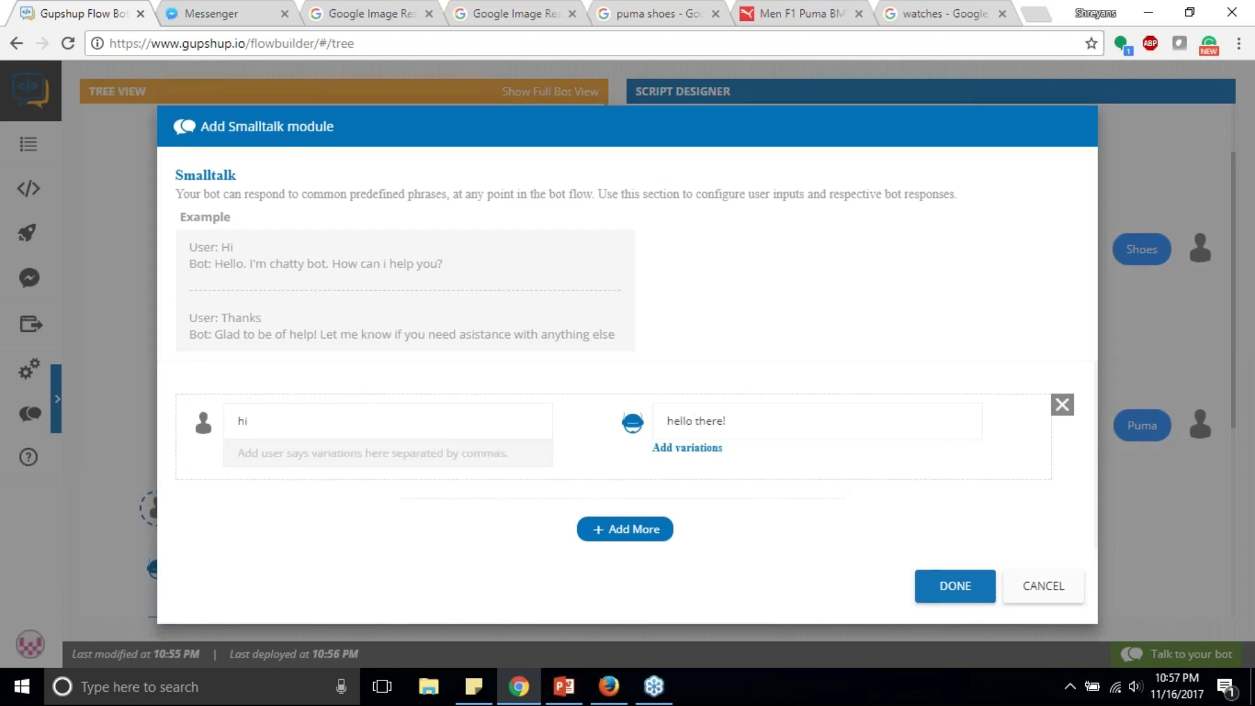
pyautogui.write('hello')
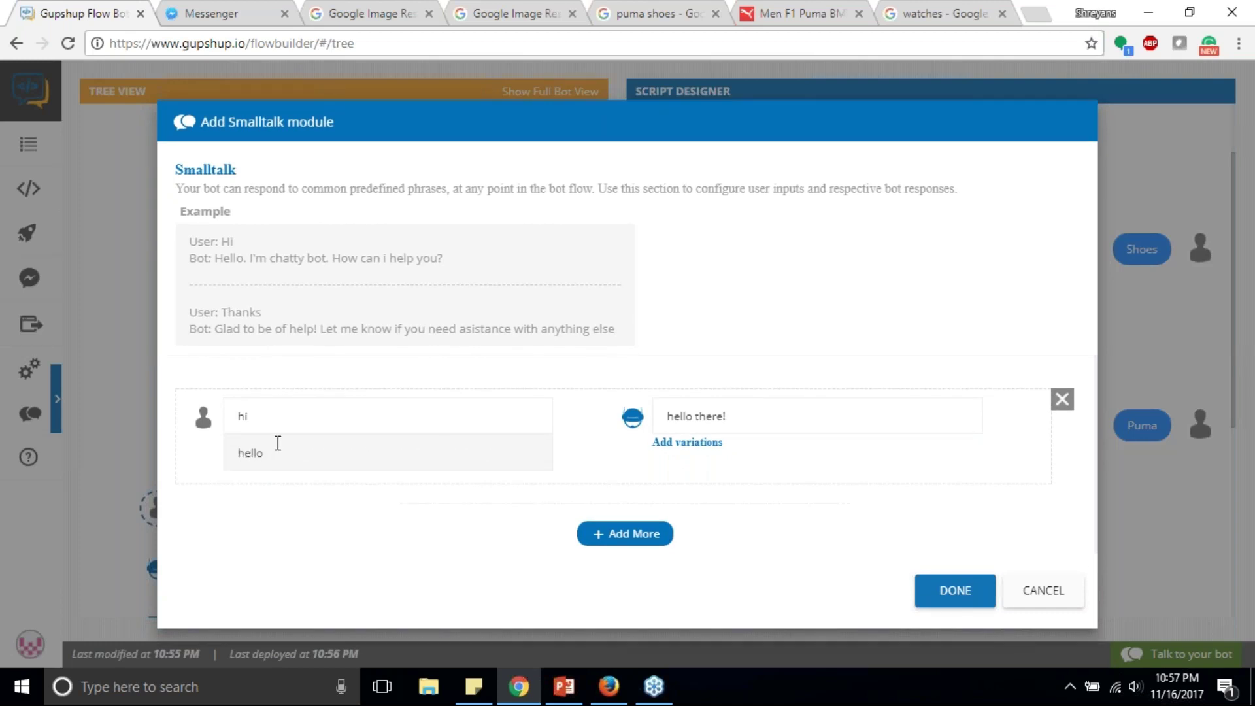
pyautogui.write(', hola')
pyautogui.click(624, 534)
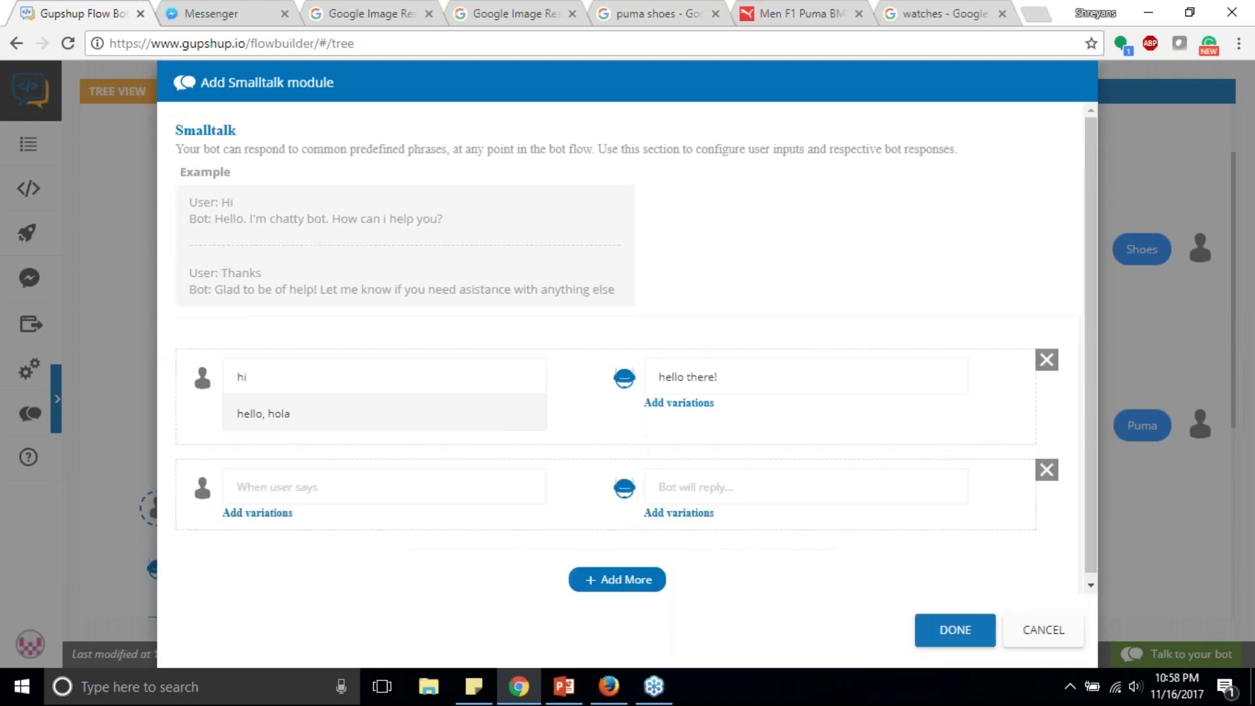
# - Fill the second small talk entry with the user phrase "who are you?" and the bot reply "I am shopping bot!"
pyautogui.click(418, 485)
pyautogui.write('who are you?')
pyautogui.click(791, 492)
pyautogui.write('I')
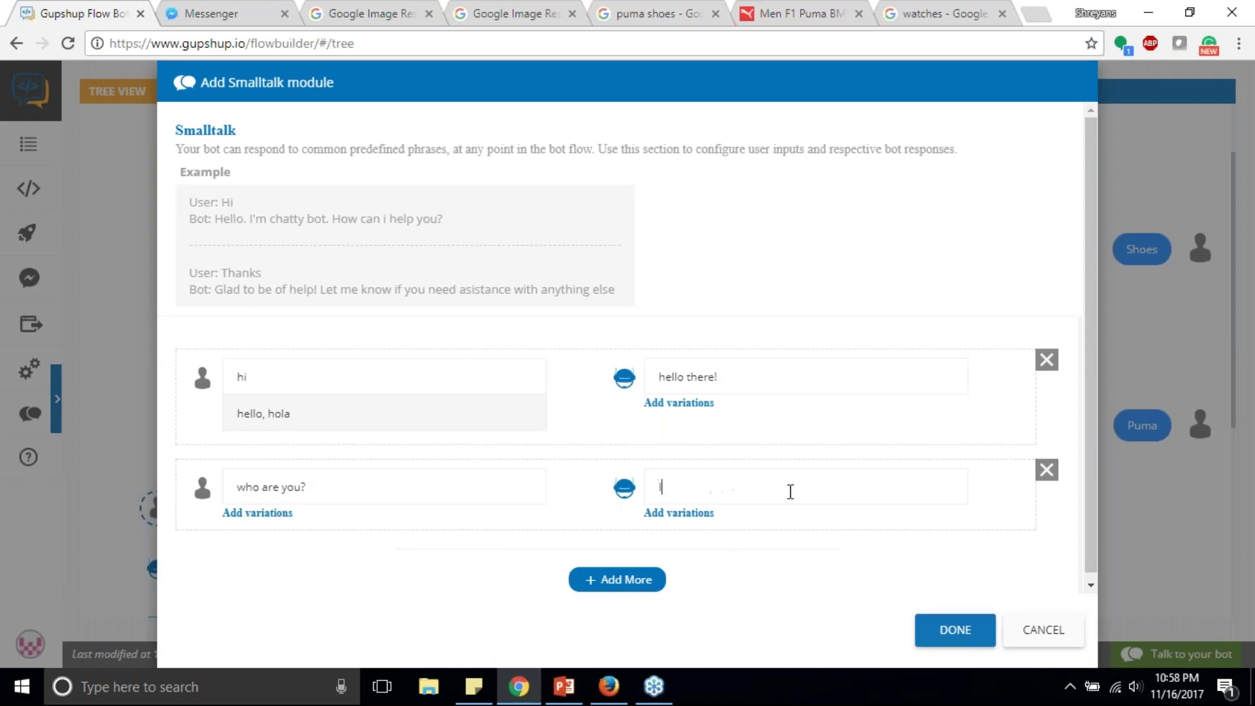
pyautogui.write(' am shopping bot!')
# - Add the variations "who r u, who r you" to the "who are you?" phrase and save the small talk module
pyautogui.click(257, 513)
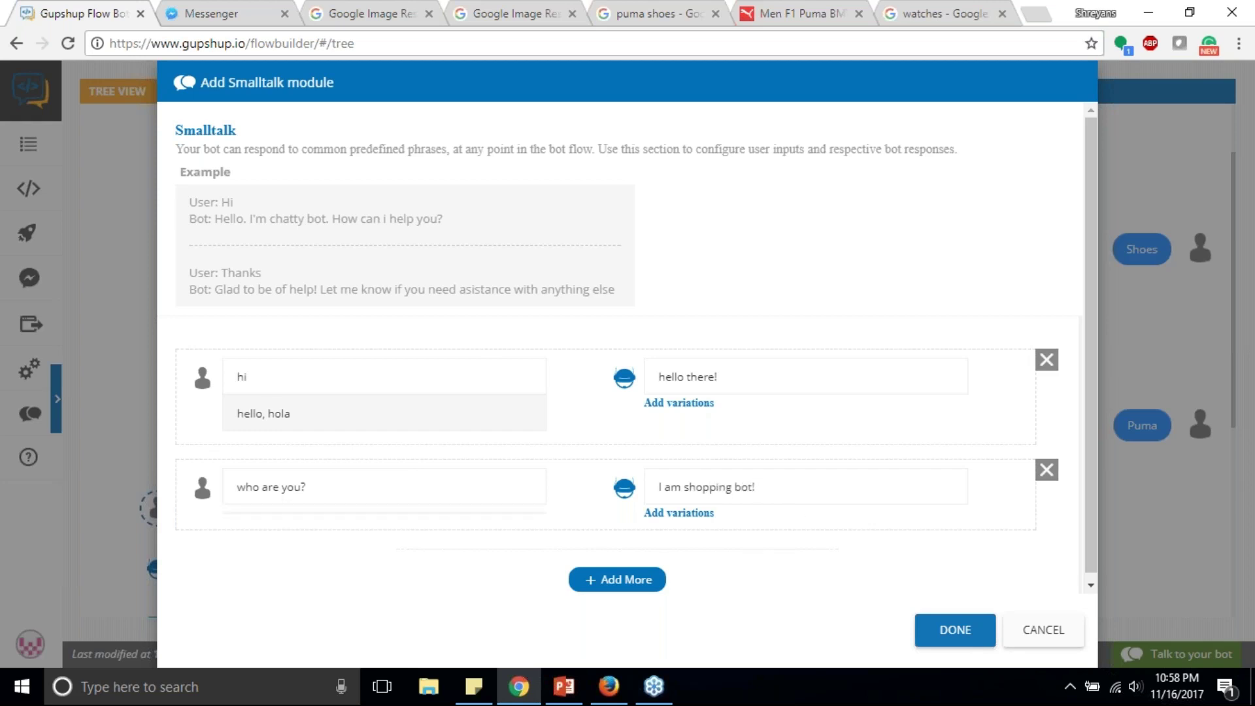
pyautogui.write('whi')
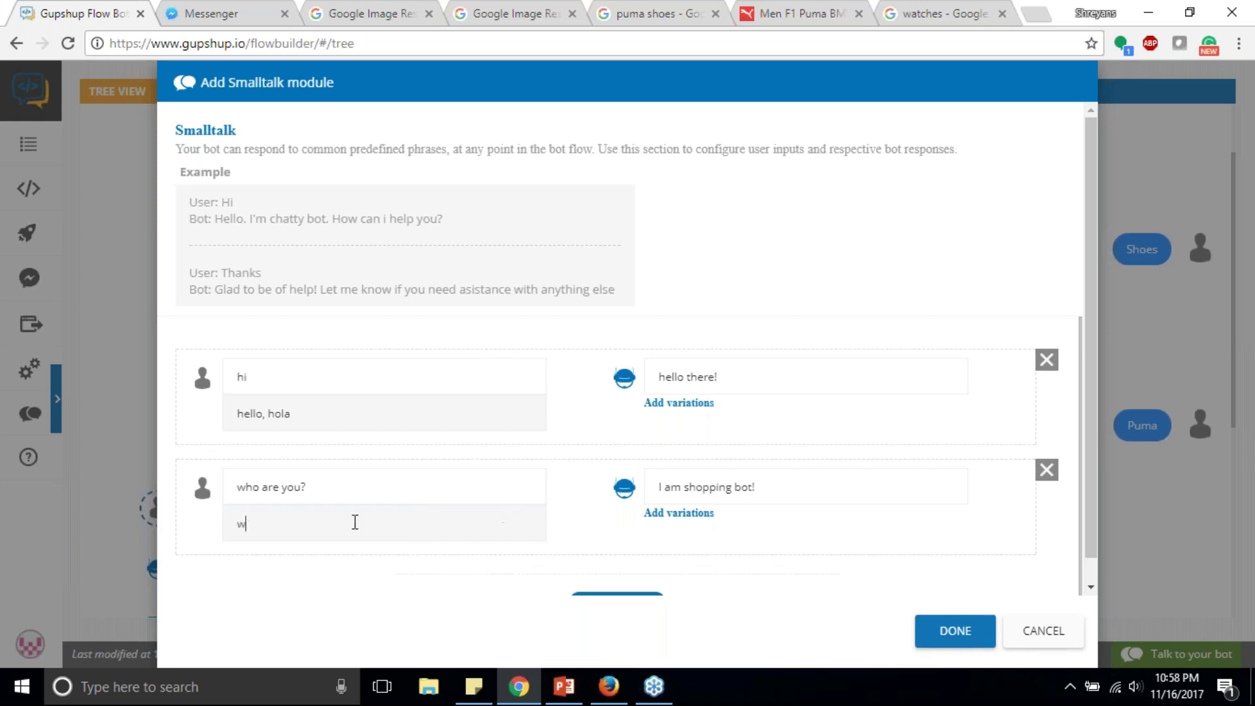
pyautogui.press('BackSpace')
pyautogui.write('o r u, who r you')
pyautogui.click(958, 630)
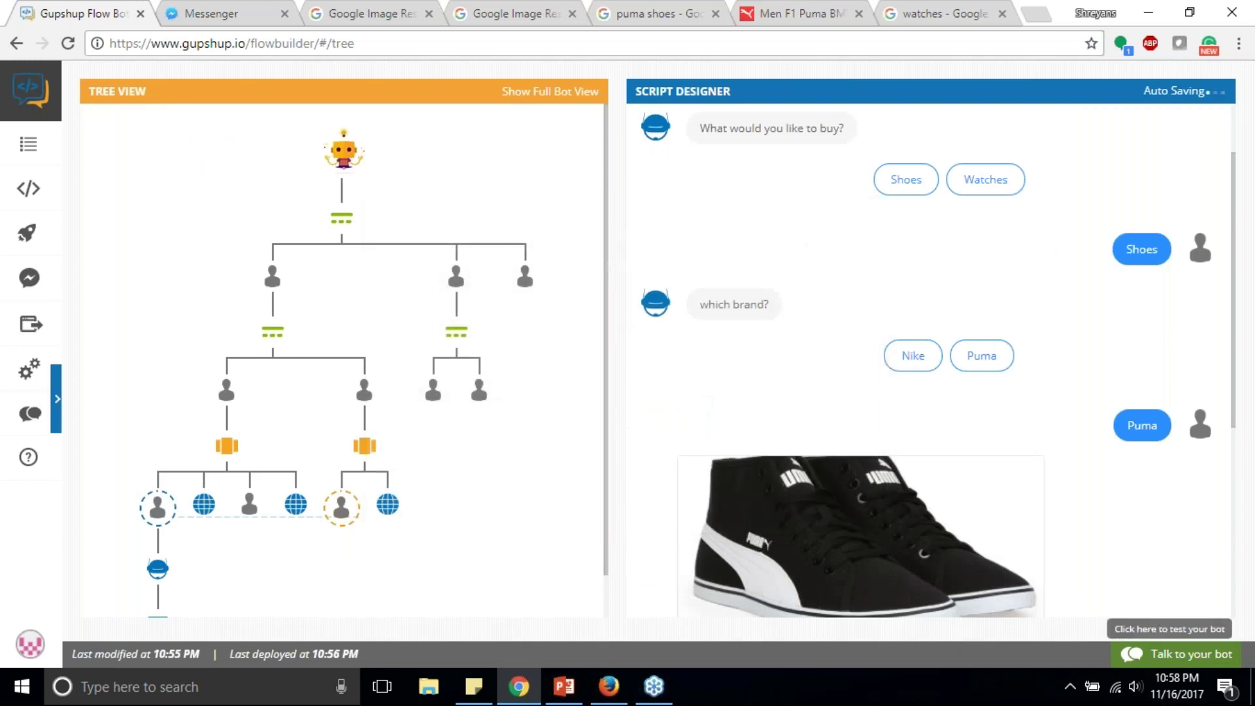
# - Open the bot's test chat, choose Shoes, and ask "who are you?" instead of naming a brand
pyautogui.click(1177, 655)
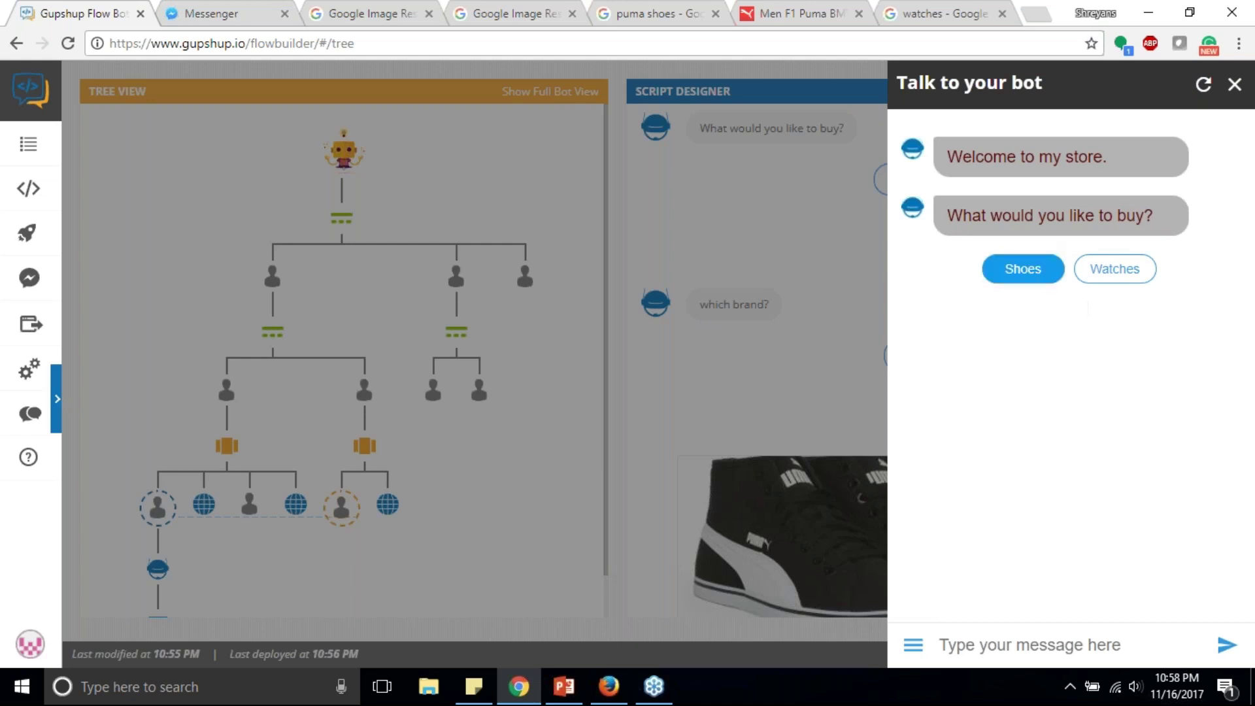
pyautogui.click(1025, 275)
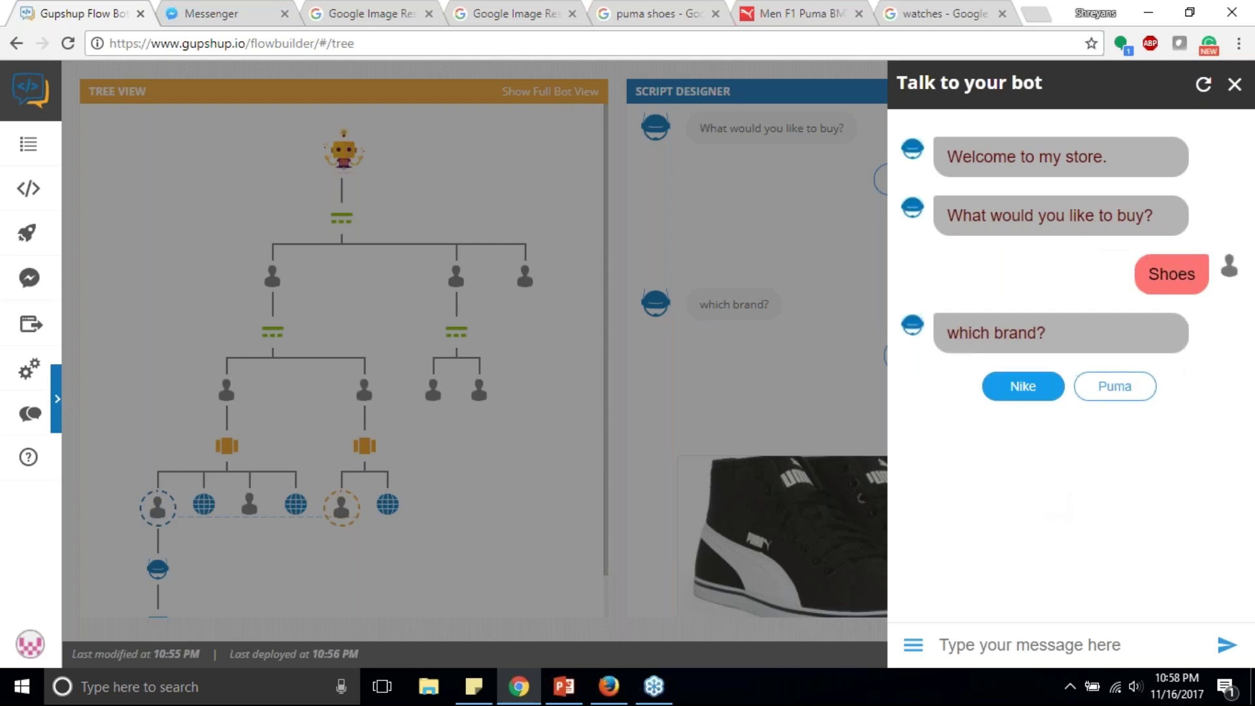
pyautogui.click(1076, 644)
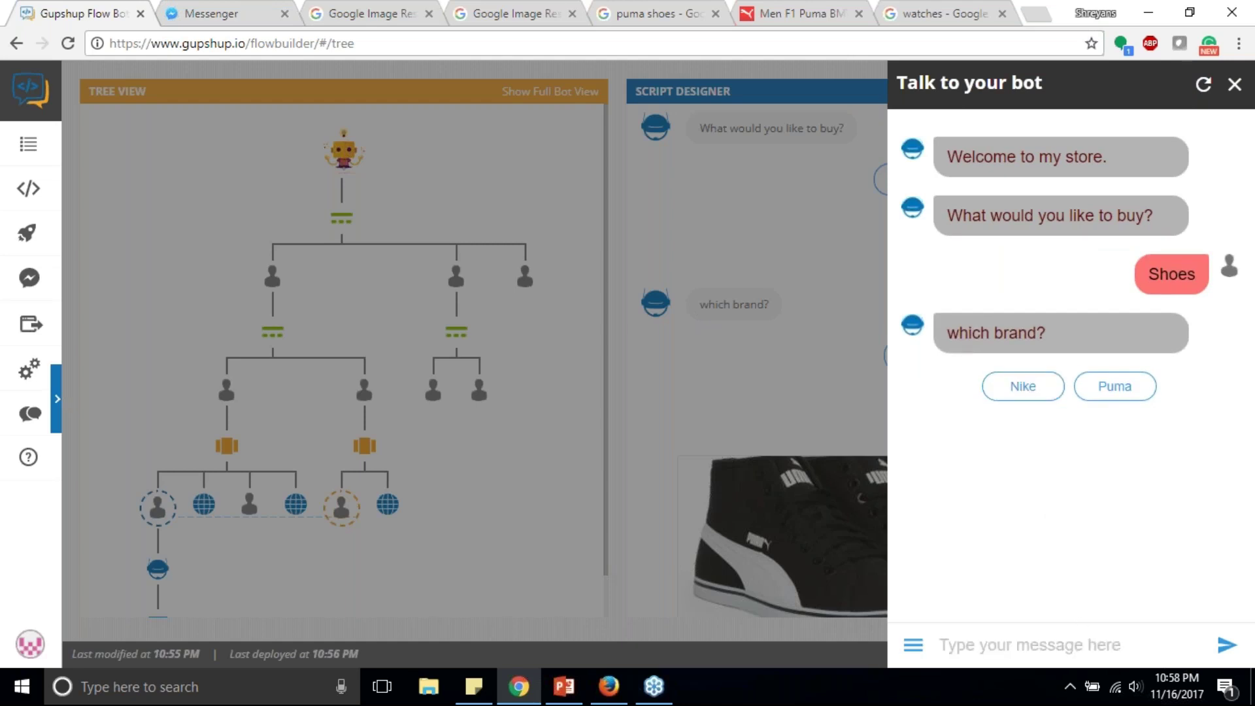
pyautogui.write('who are you')
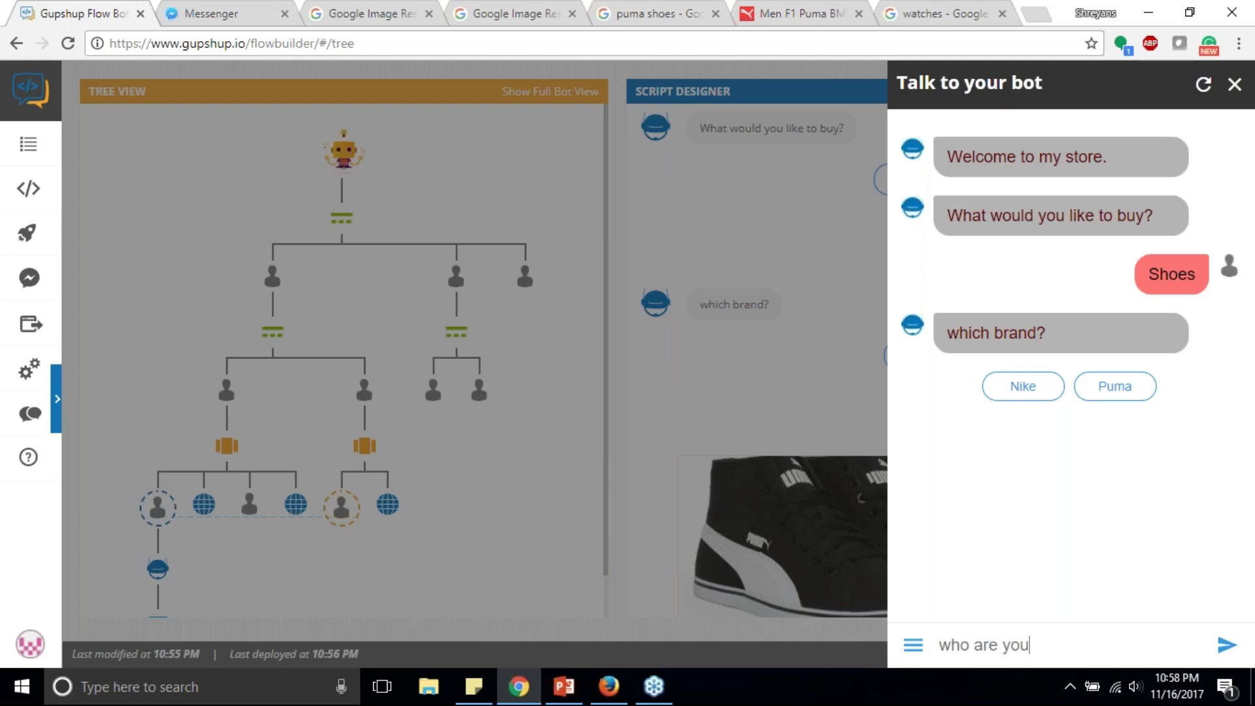
pyautogui.press('Return')
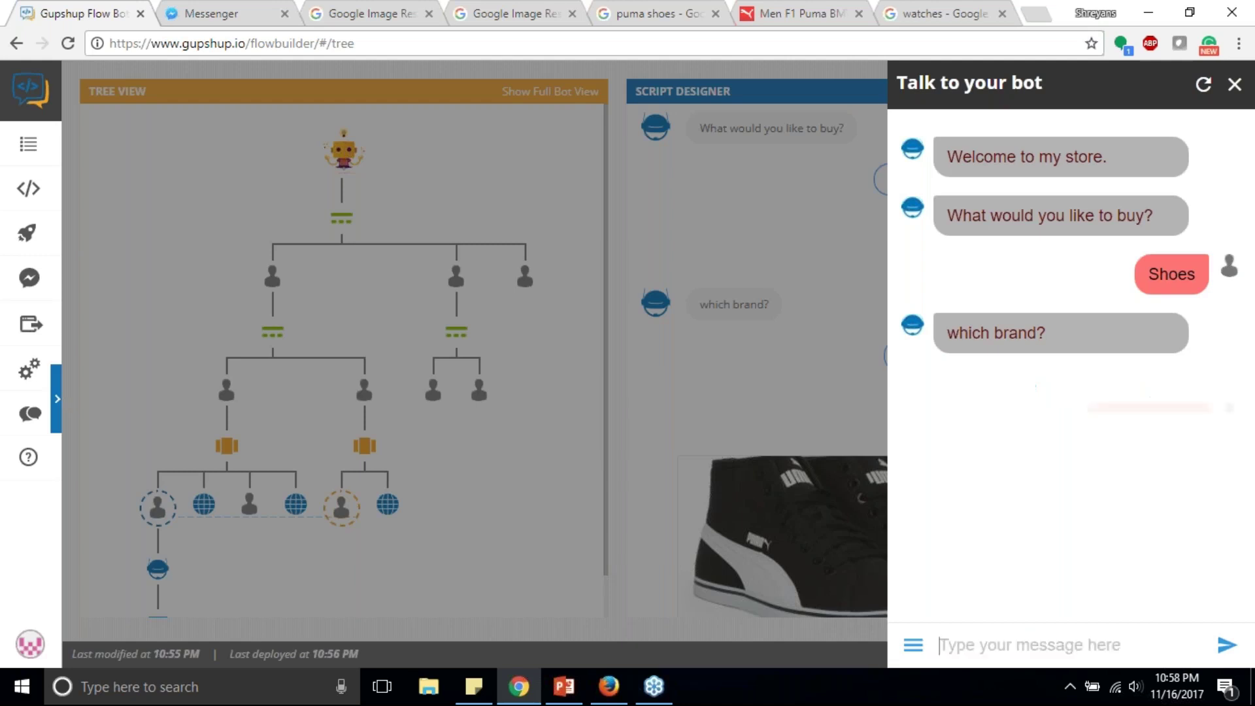
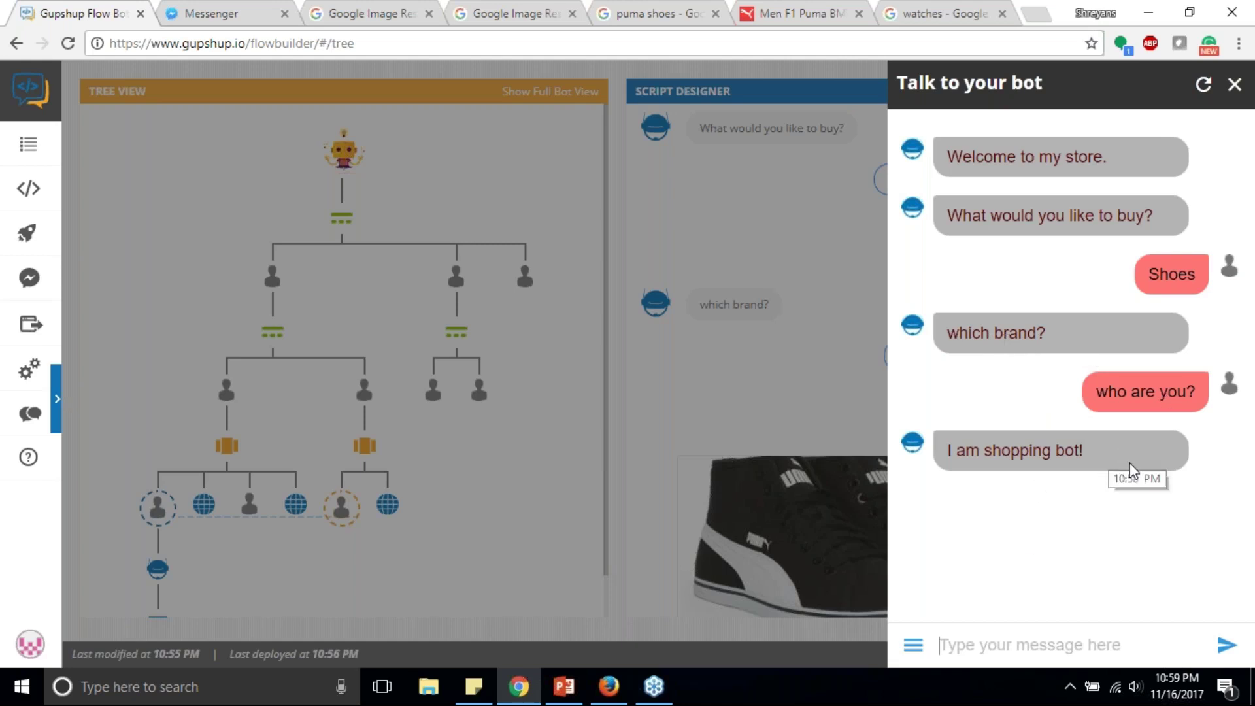
# - Answer the brand question with "nike" in the test chat and browse the shoe carousel forth and back
pyautogui.write('nike')
pyautogui.press('Return')
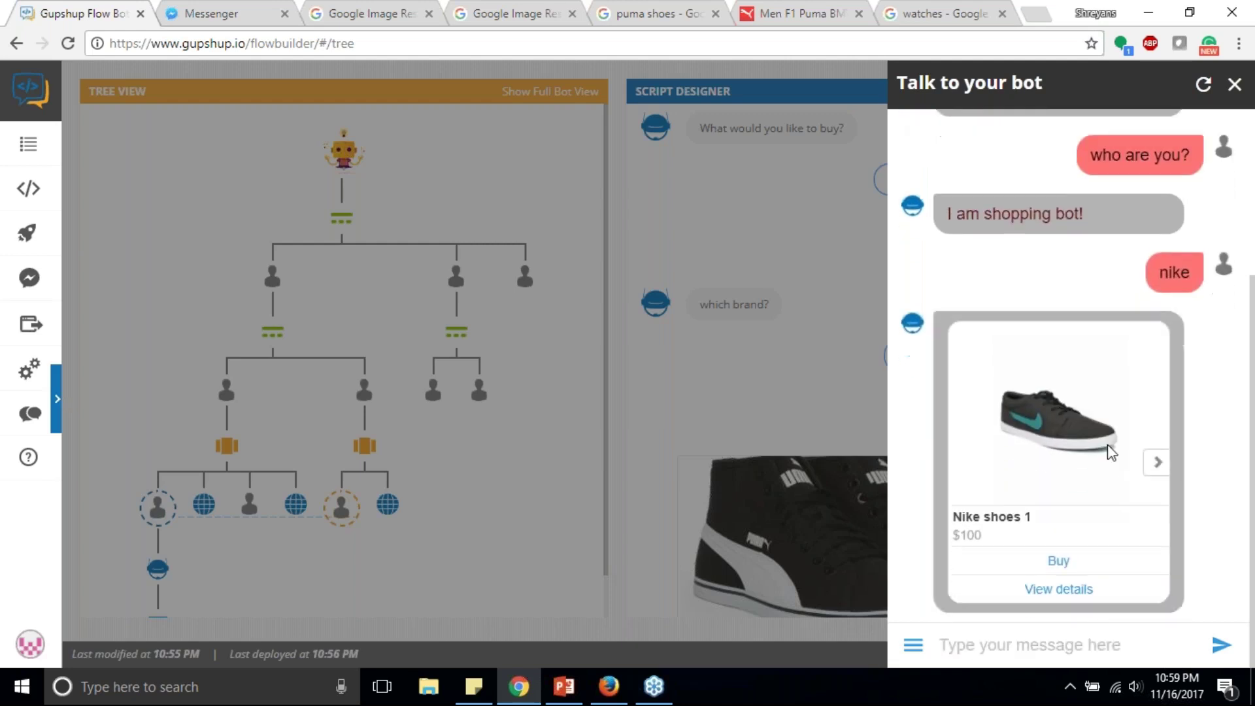
pyautogui.click(1156, 463)
pyautogui.click(960, 463)
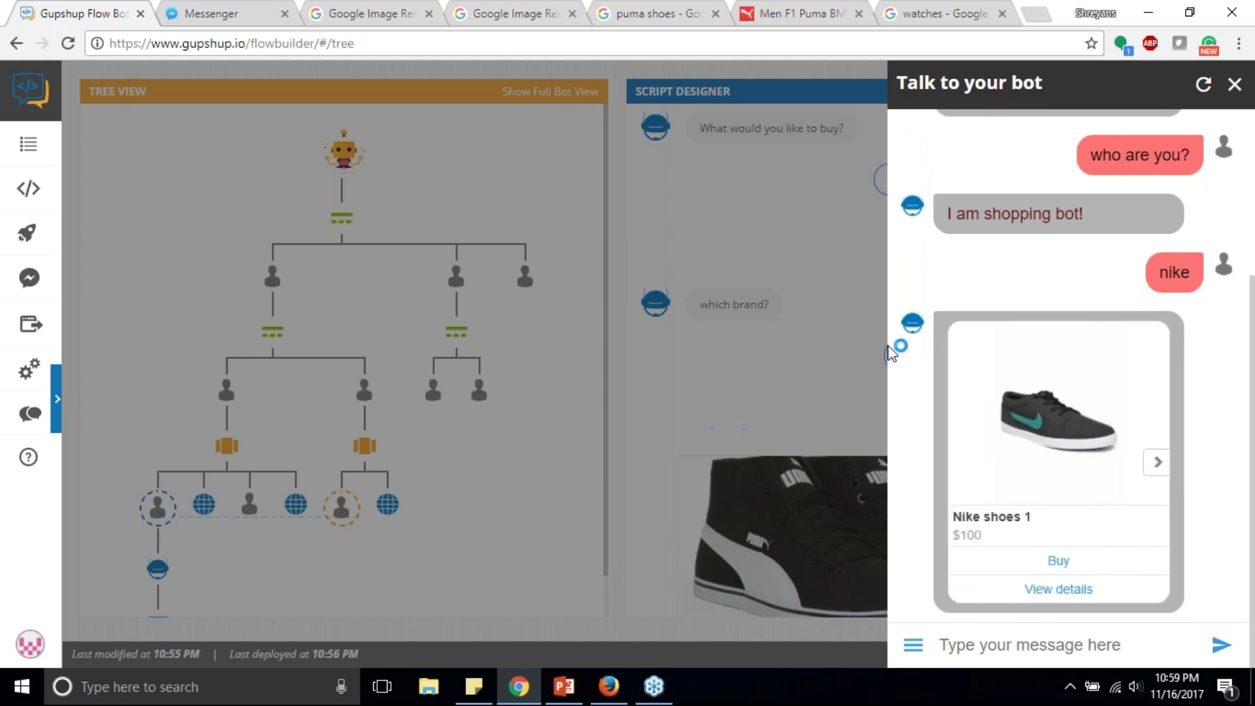
pyautogui.scroll(1, 1030, 335)
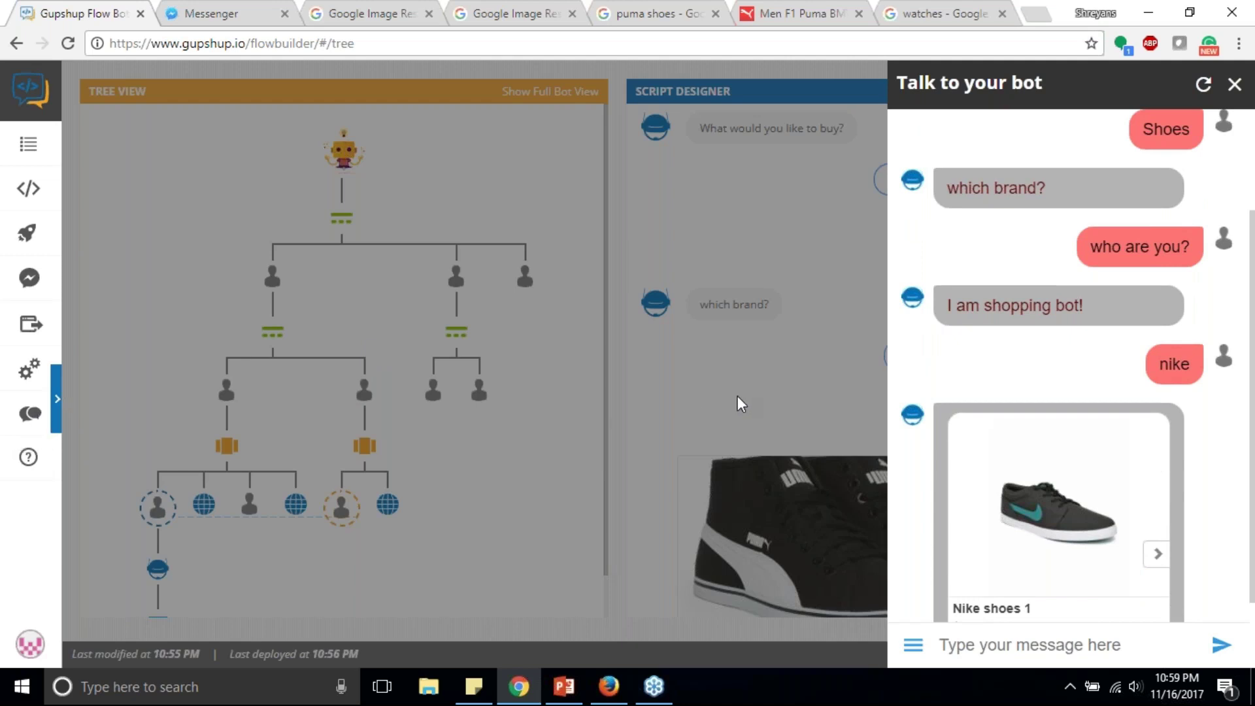
pyautogui.scroll(-1, 1112, 379)
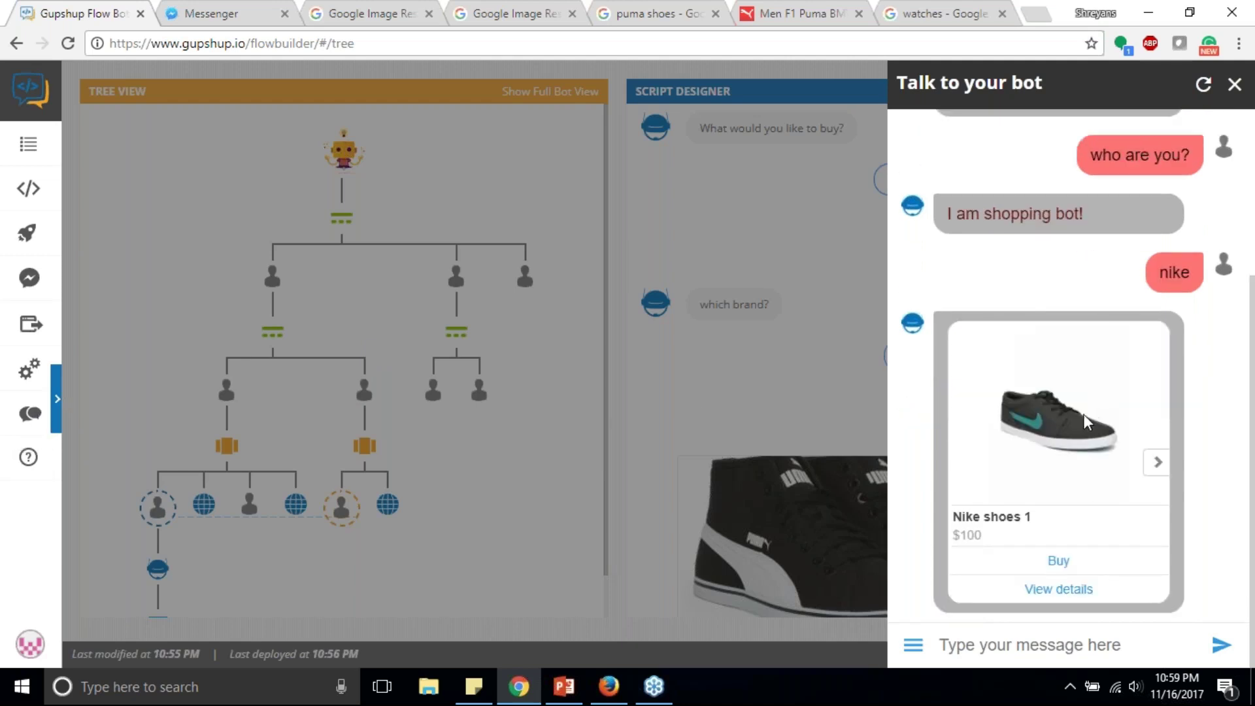
# - Send "hi" in the middle of the flow, then buy Nike shoes 1 and review the conversation
pyautogui.click(1032, 642)
pyautogui.write('hi')
pyautogui.press('Return')
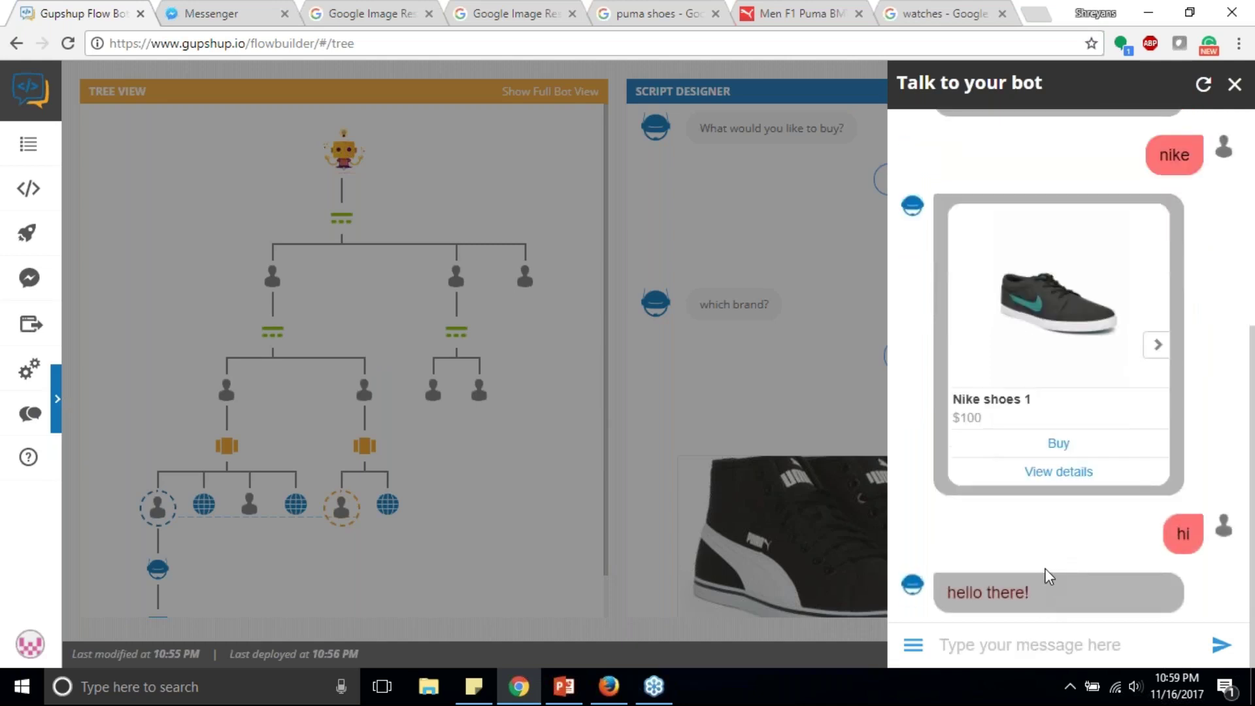
pyautogui.click(1062, 450)
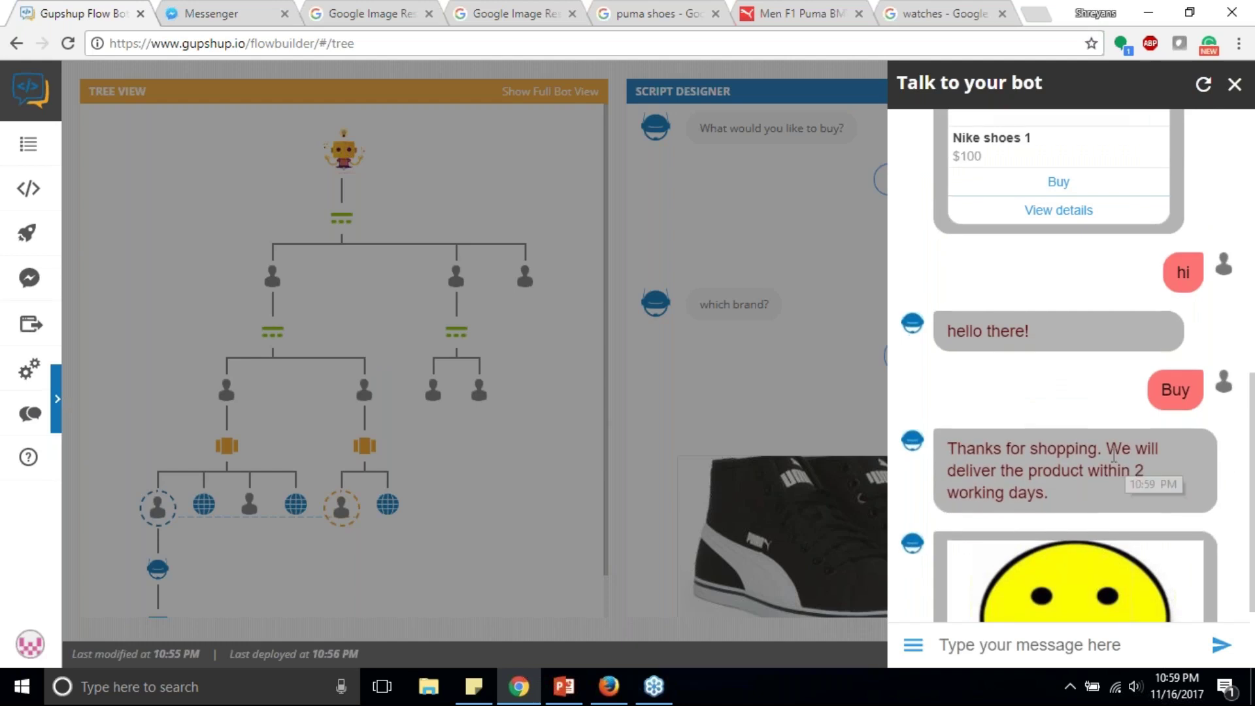
pyautogui.scroll(-2, 1114, 456)
pyautogui.scroll(6, 1114, 456)
pyautogui.scroll(-6, 1038, 568)
# - Send "start over" to restart the shopping conversation, and close the test chat
pyautogui.click(1031, 646)
pyautogui.write('menu')
pyautogui.press('BackSpace')
pyautogui.press('BackSpace')
pyautogui.press('BackSpace')
pyautogui.press('BackSpace')
pyautogui.write('start over')
pyautogui.press('Return')
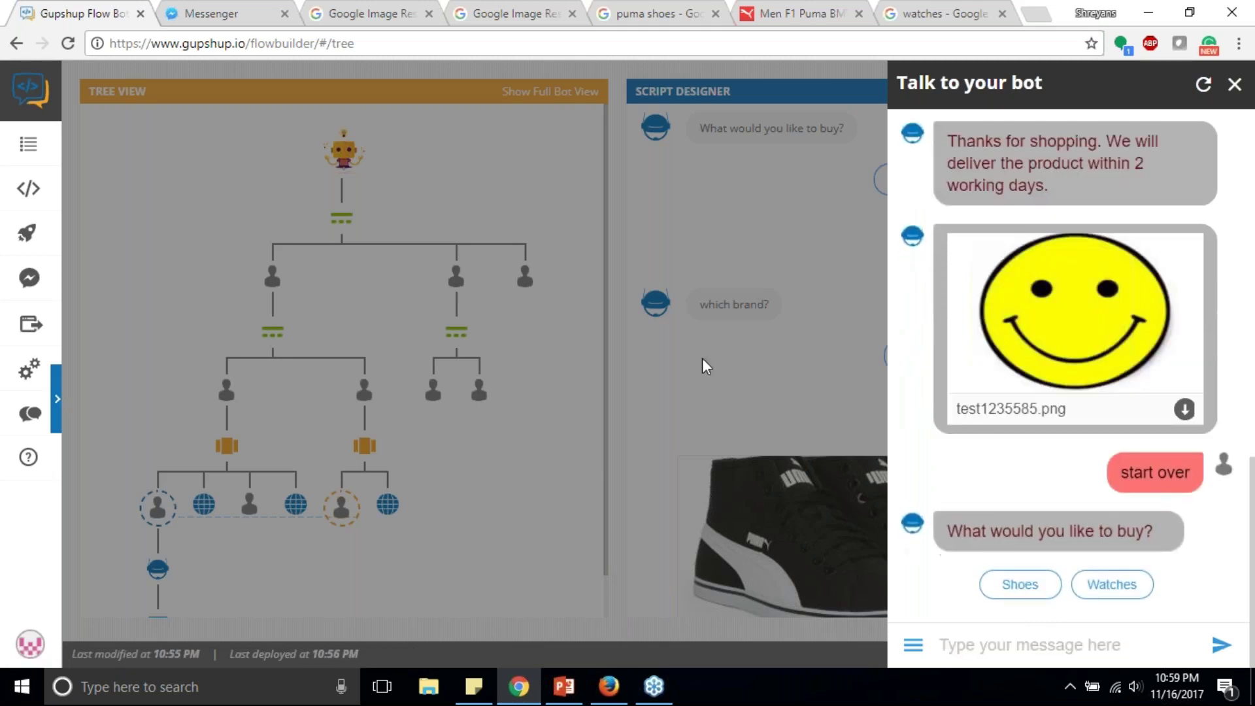
pyautogui.click(700, 358)
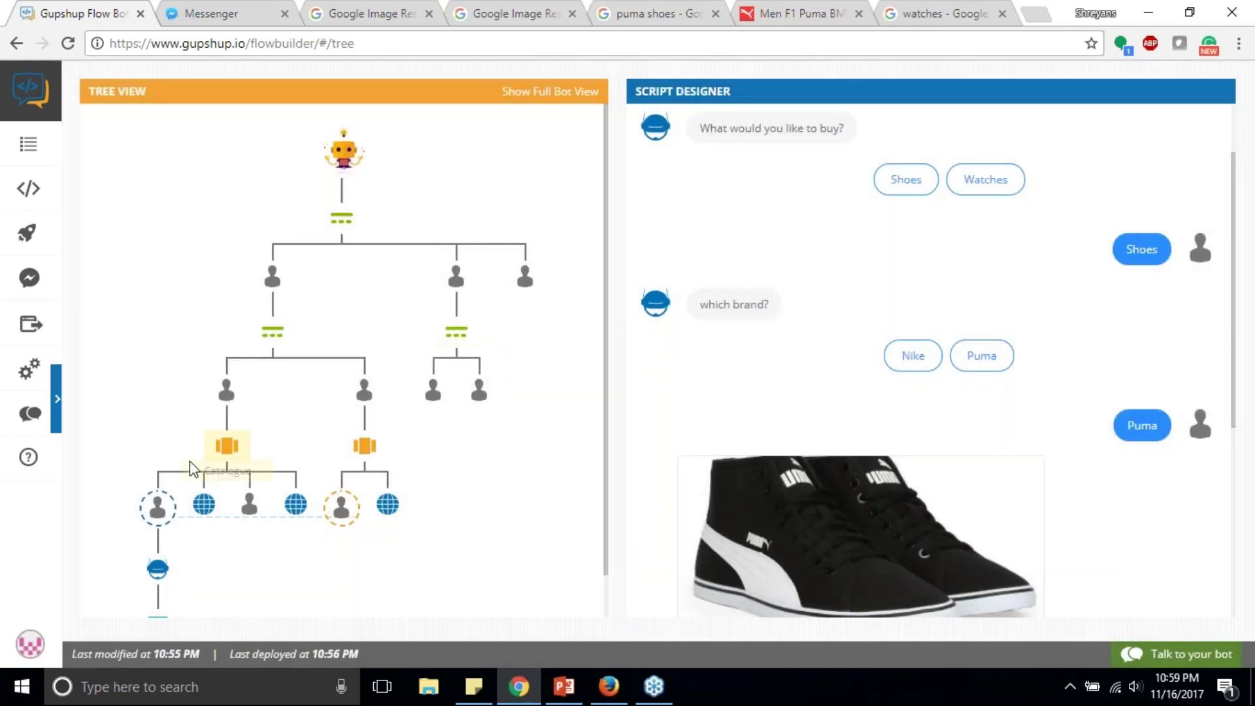
# - Open the bot configuration, try a threshold of 0.4, and set it back to 0.2
pyautogui.scroll(-1, 331, 370)
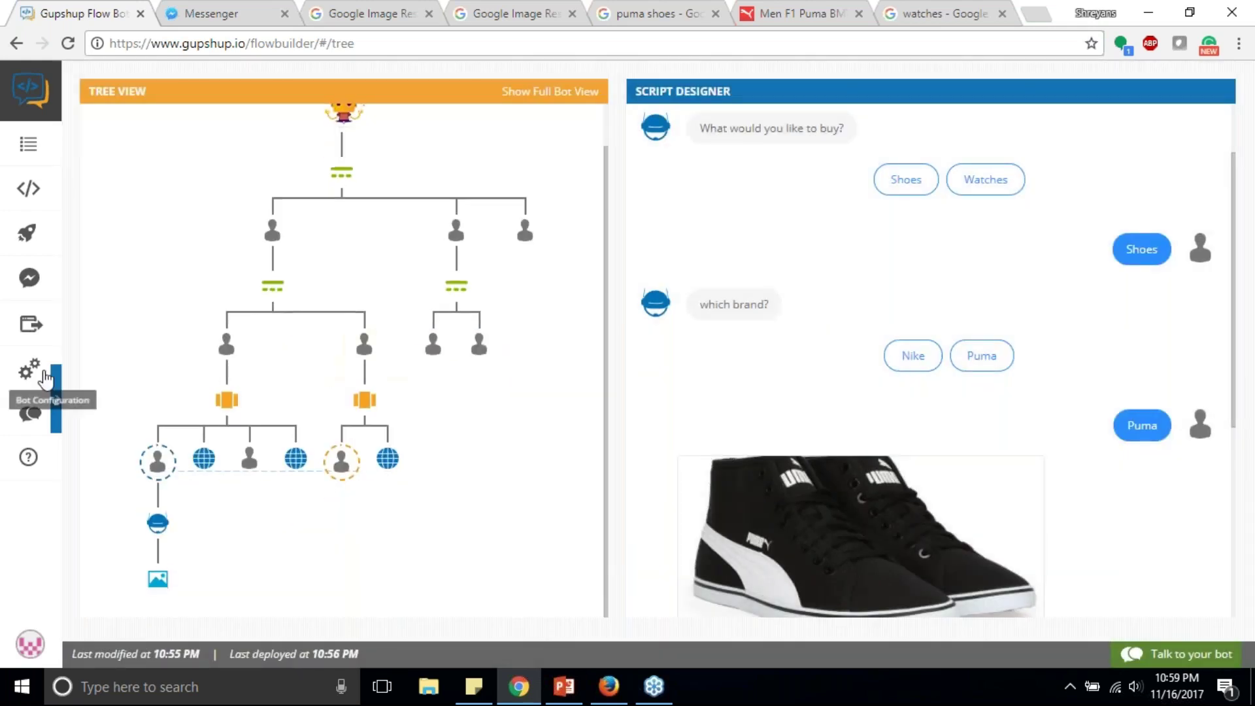
pyautogui.click(28, 370)
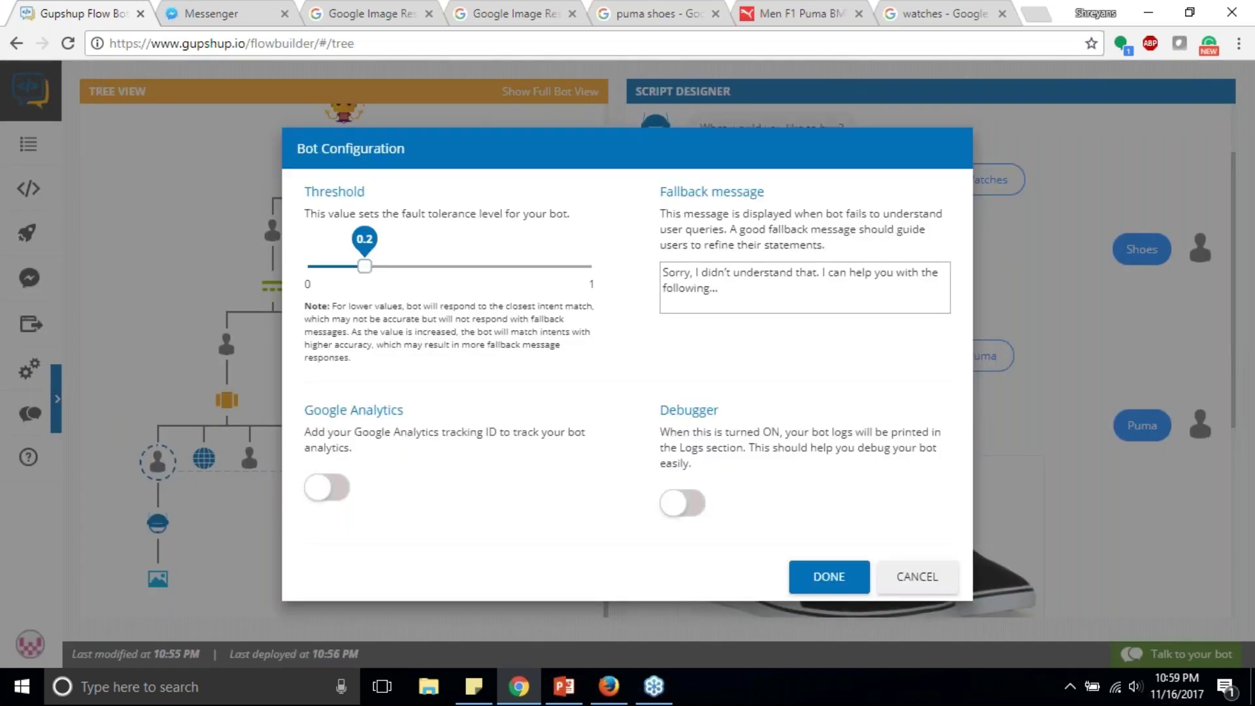
pyautogui.doubleClick(343, 214)
pyautogui.click(342, 214)
pyautogui.doubleClick(342, 214)
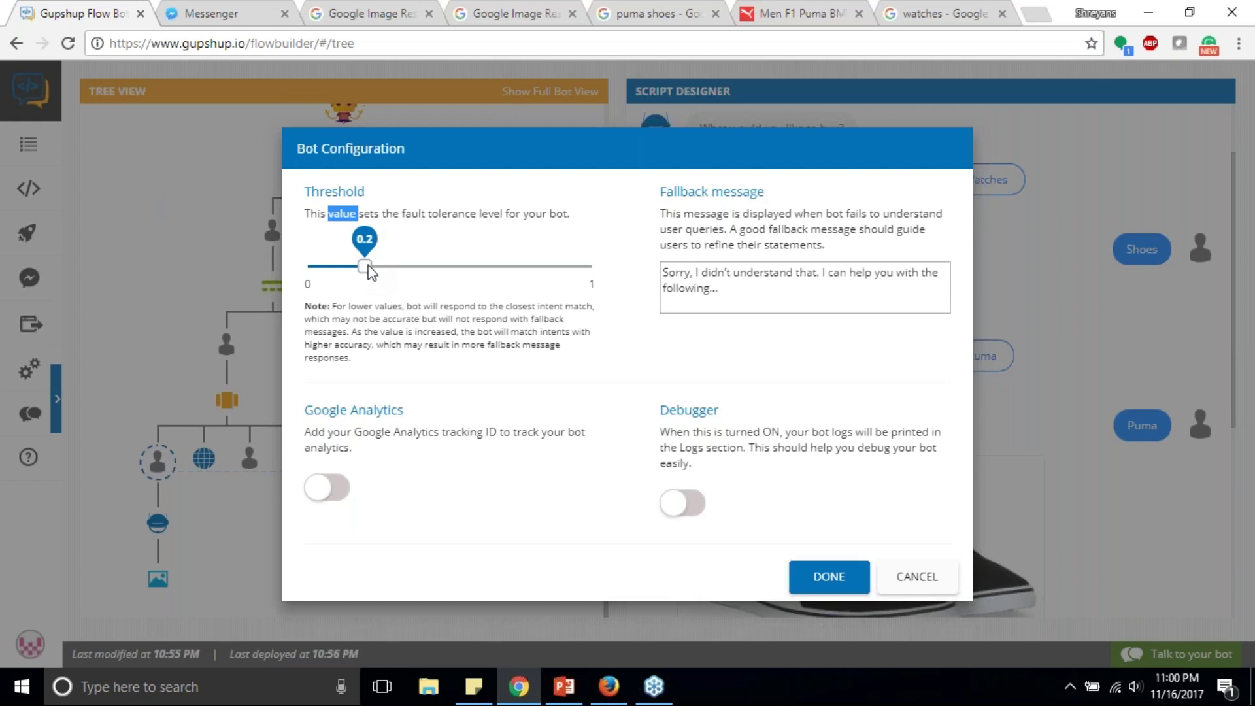
pyautogui.moveTo(370, 271)
pyautogui.mouseDown()
pyautogui.moveTo(398, 272)
pyautogui.moveTo(344, 268)
pyautogui.moveTo(364, 279)
pyautogui.mouseUp()
pyautogui.moveTo(366, 265); pyautogui.dragTo(422, 282)
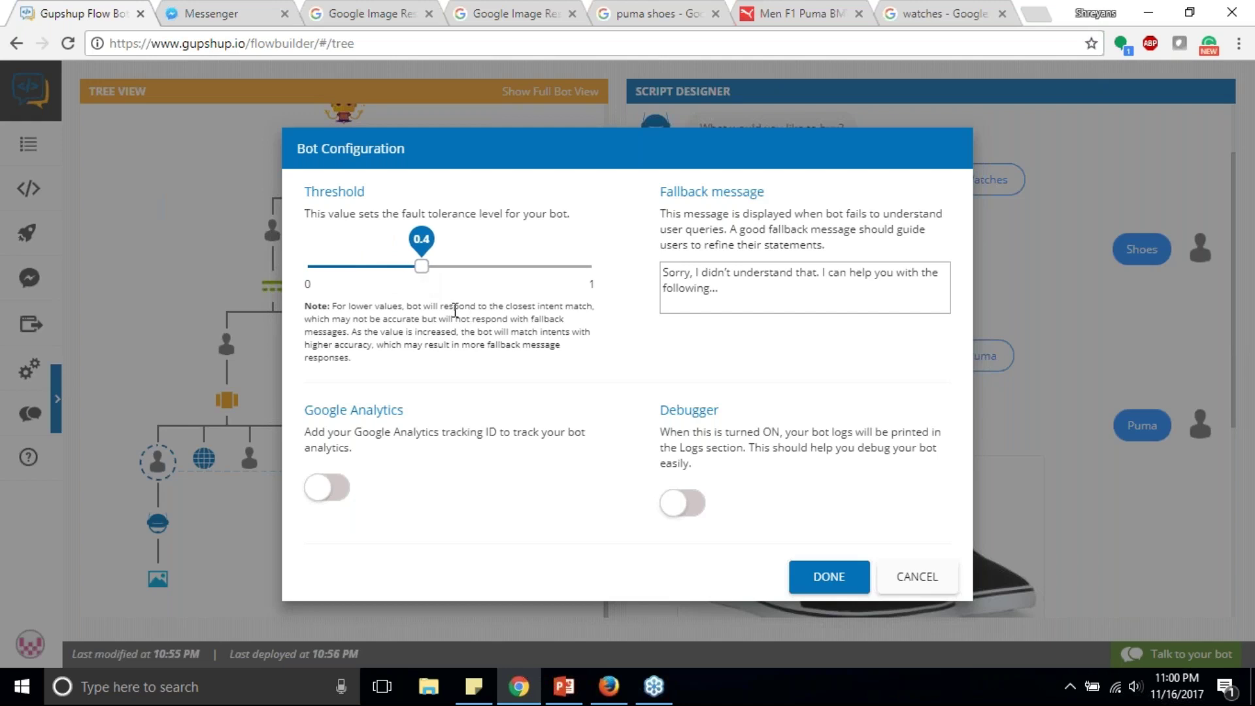
pyautogui.moveTo(422, 270); pyautogui.dragTo(365, 266)
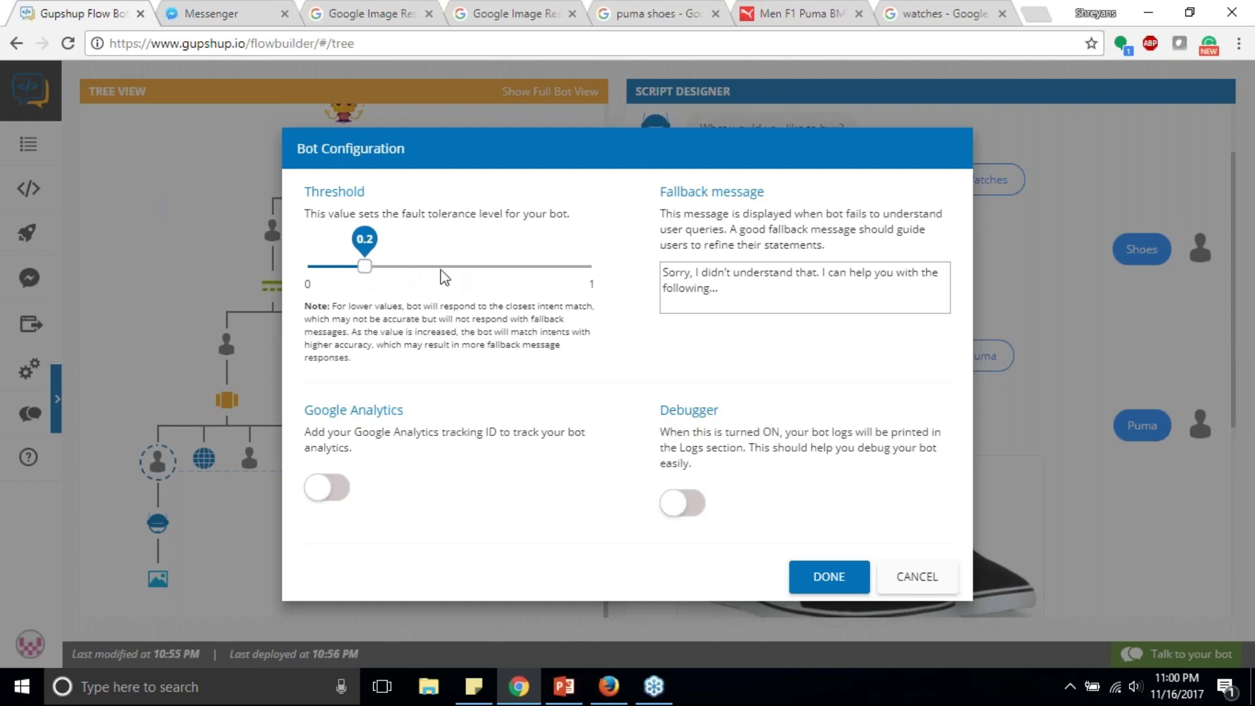
# - Check the default fallback reply in the Messenger conversation and replace the bot's fallback message with "I am still learning."
pyautogui.click(768, 297)
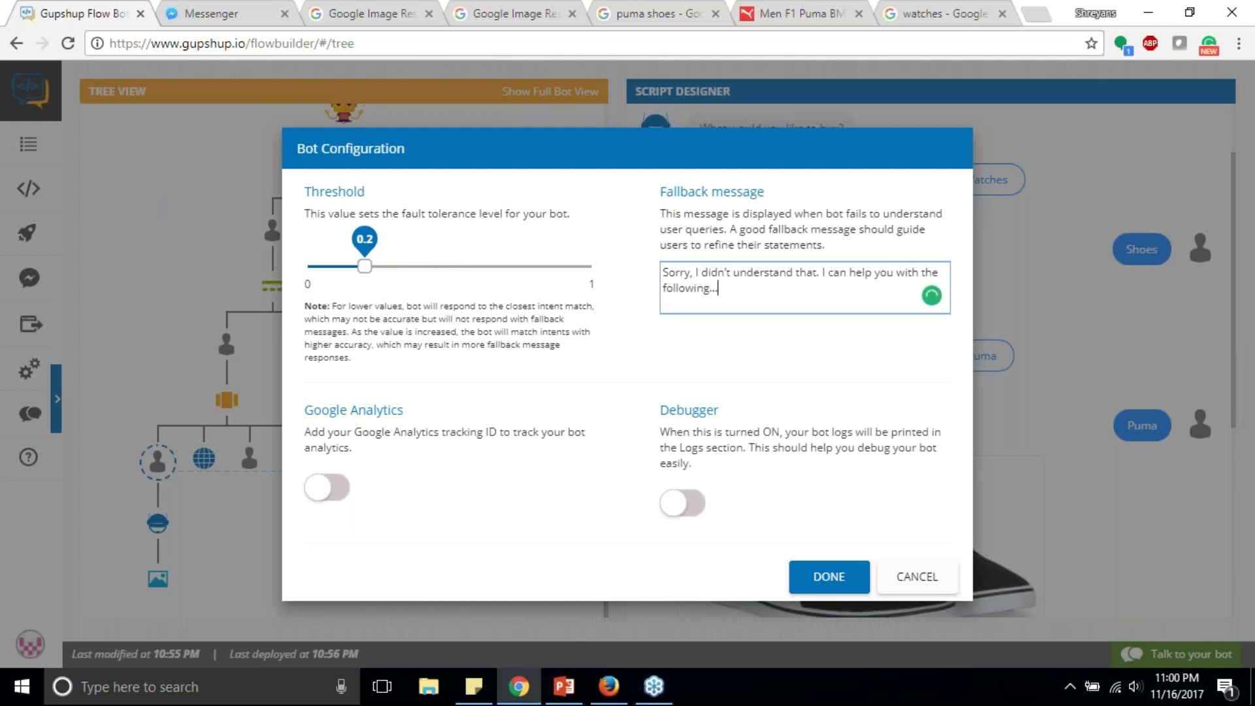
pyautogui.click(244, 15)
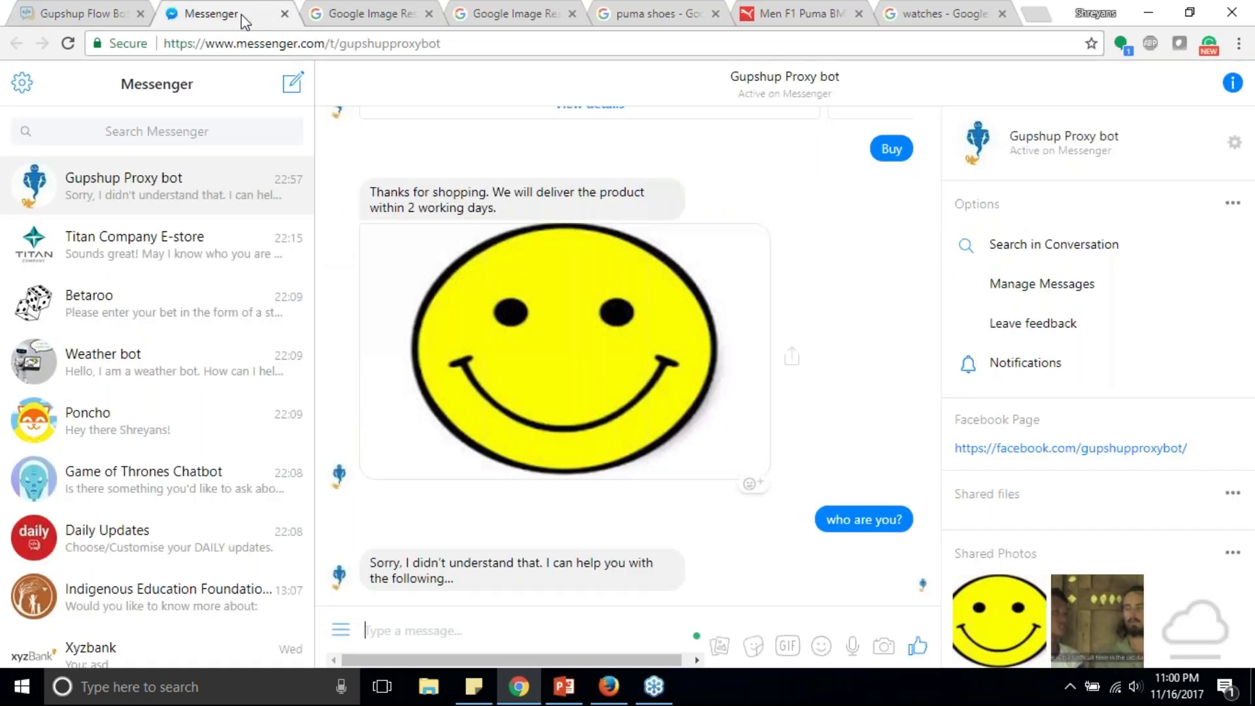
pyautogui.hotkey('ctrl', 'shift', 'Tab')
pyautogui.moveTo(719, 289); pyautogui.dragTo(662, 272)
pyautogui.write('I am')
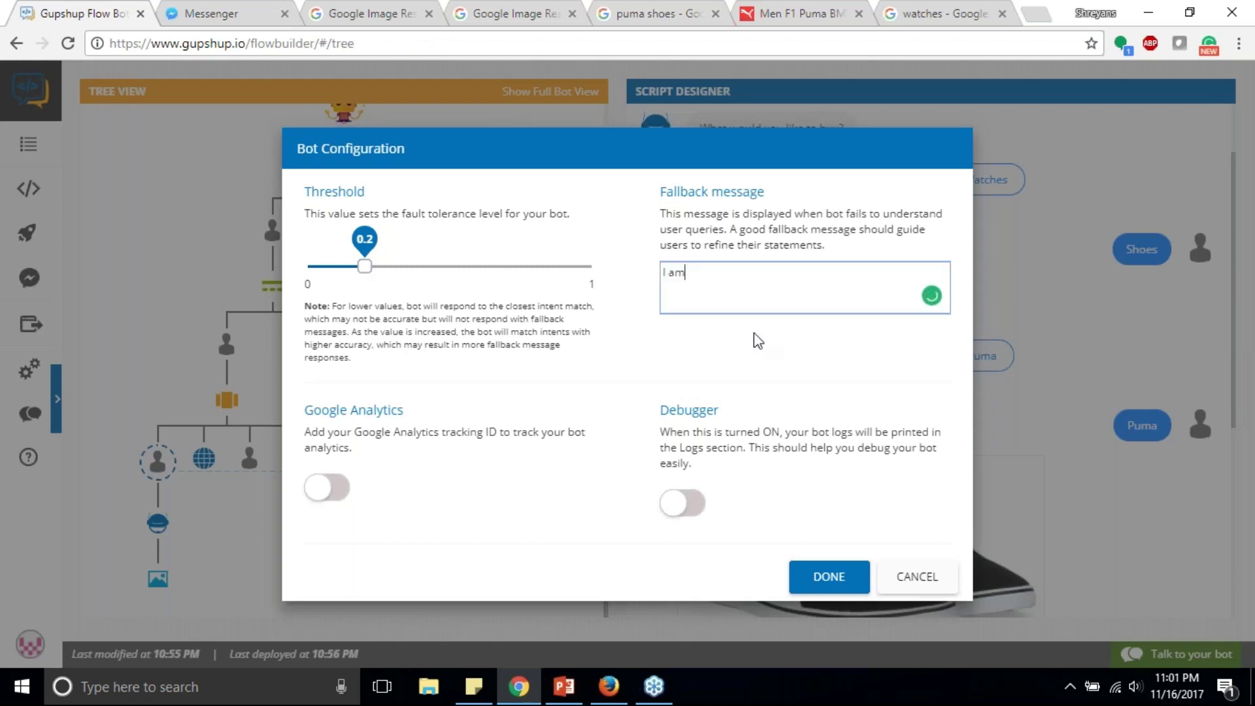
pyautogui.write(' still learning.')
# - Switch Google Analytics and the Debugger on and off again, and save the bot configuration
pyautogui.click(333, 490)
pyautogui.click(336, 490)
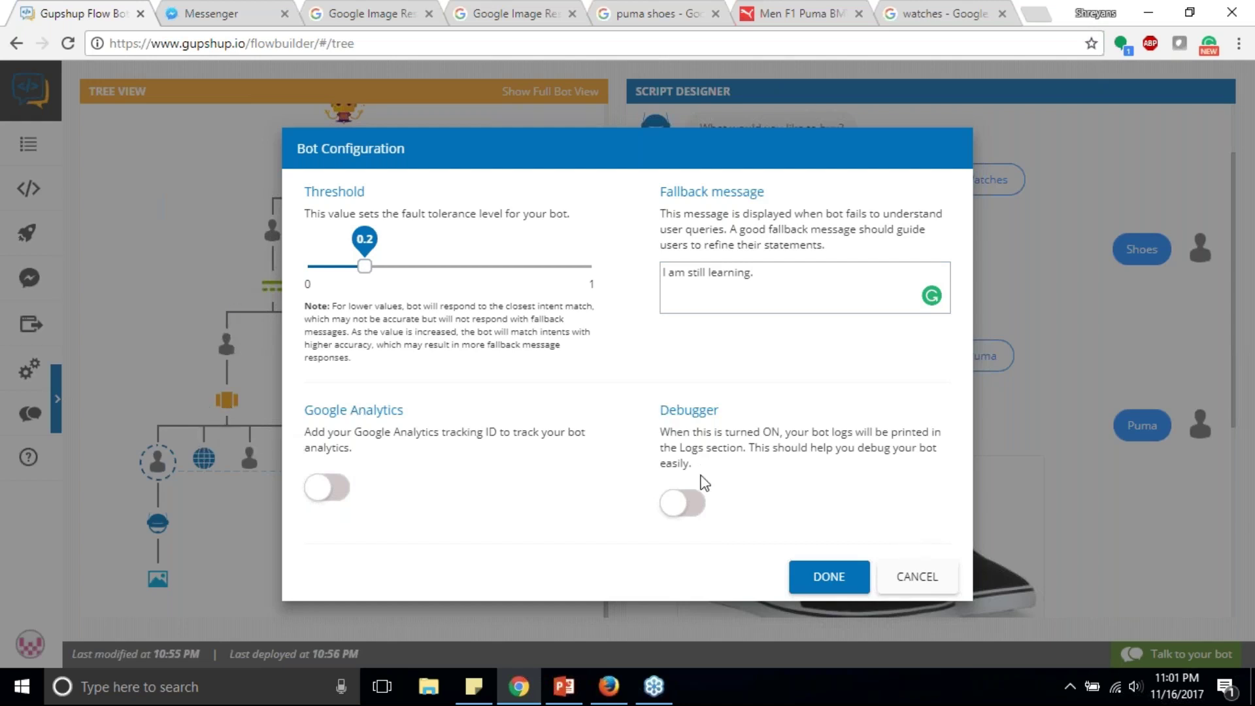
pyautogui.click(695, 507)
pyautogui.click(694, 504)
pyautogui.click(827, 578)
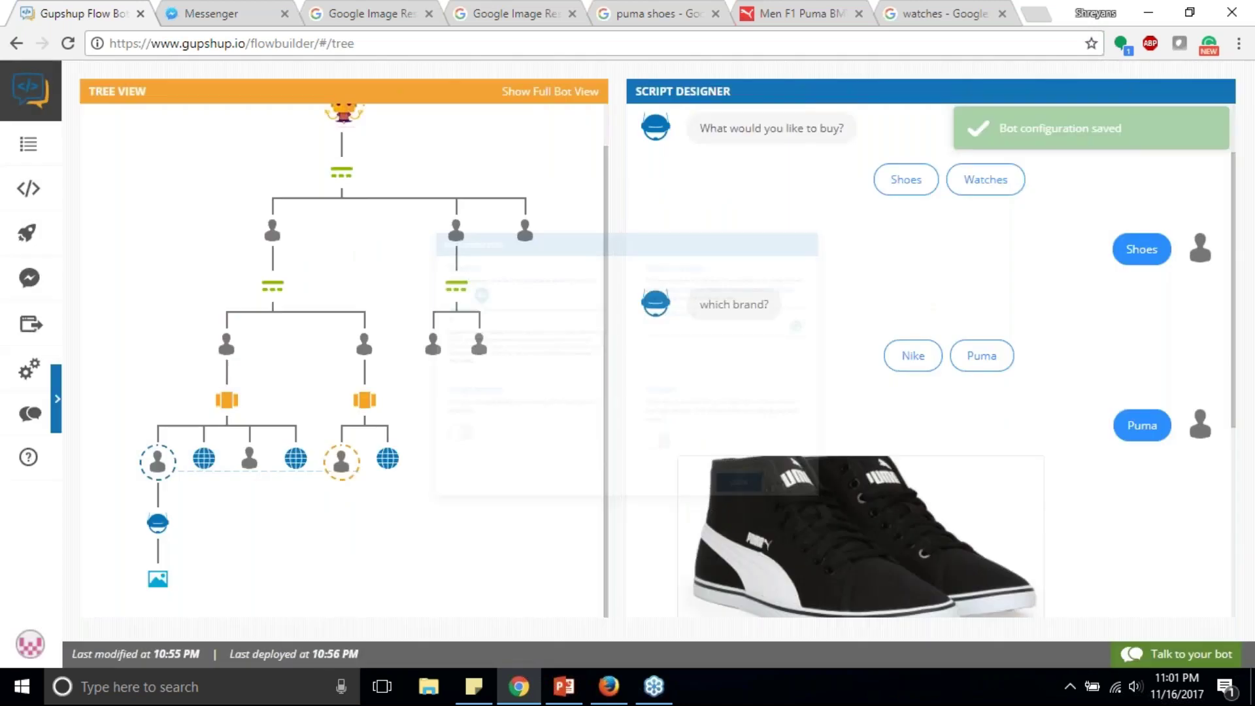
# - Test the fallback message in the bot chat by choosing Shoes and entering "titan" as the brand, and close the chat
pyautogui.click(1161, 654)
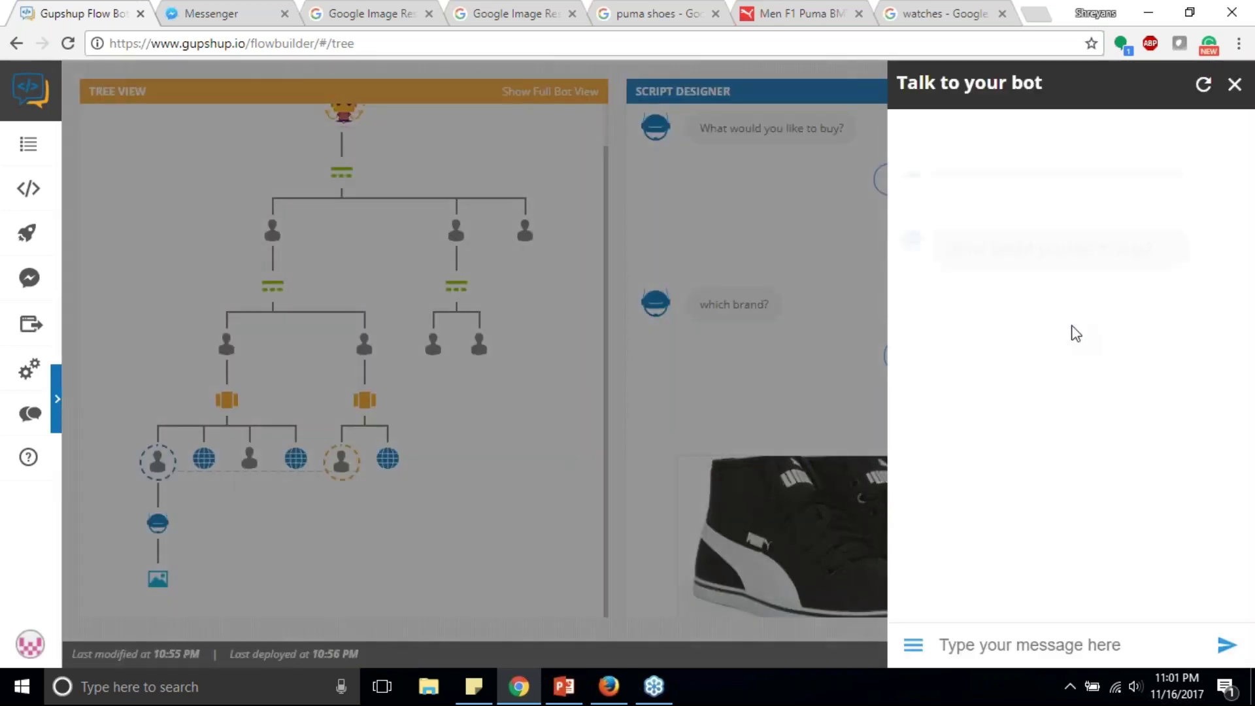
pyautogui.click(1027, 270)
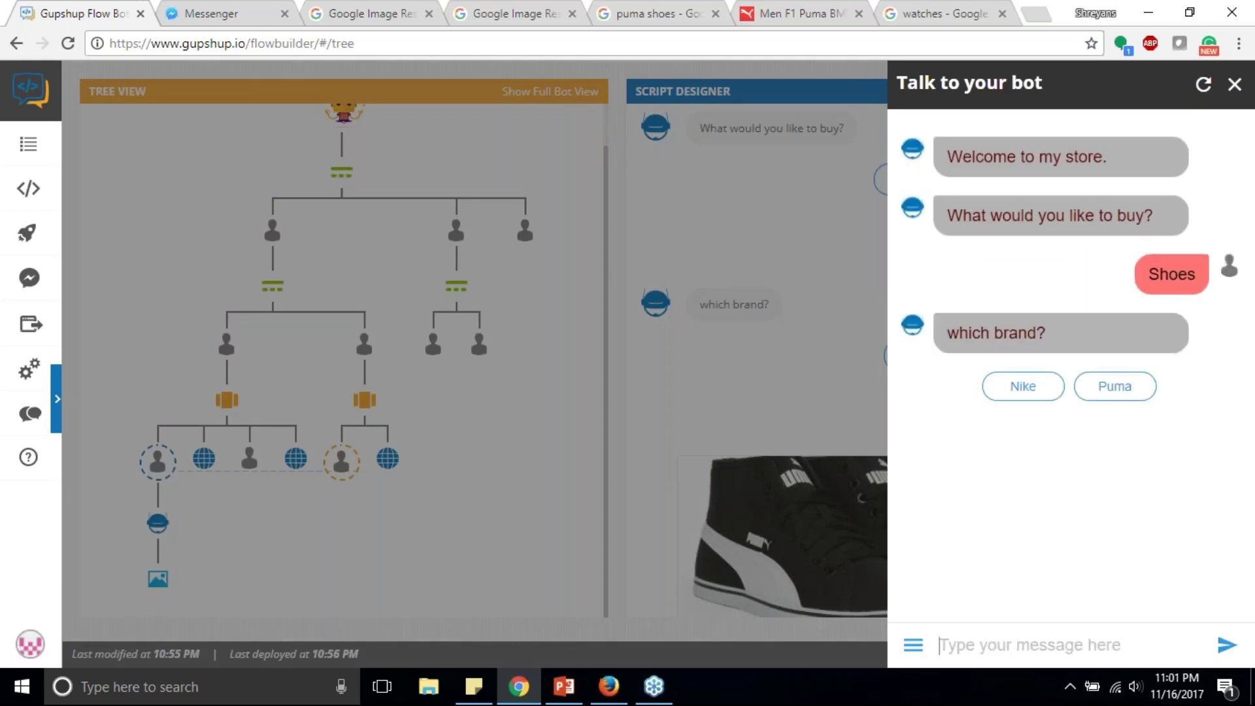
pyautogui.write('asdas')
pyautogui.press('BackSpace')
pyautogui.press('BackSpace')
pyautogui.press('BackSpace')
pyautogui.press('BackSpace')
pyautogui.press('BackSpace')
pyautogui.write('Bran')
pyautogui.press('Return')
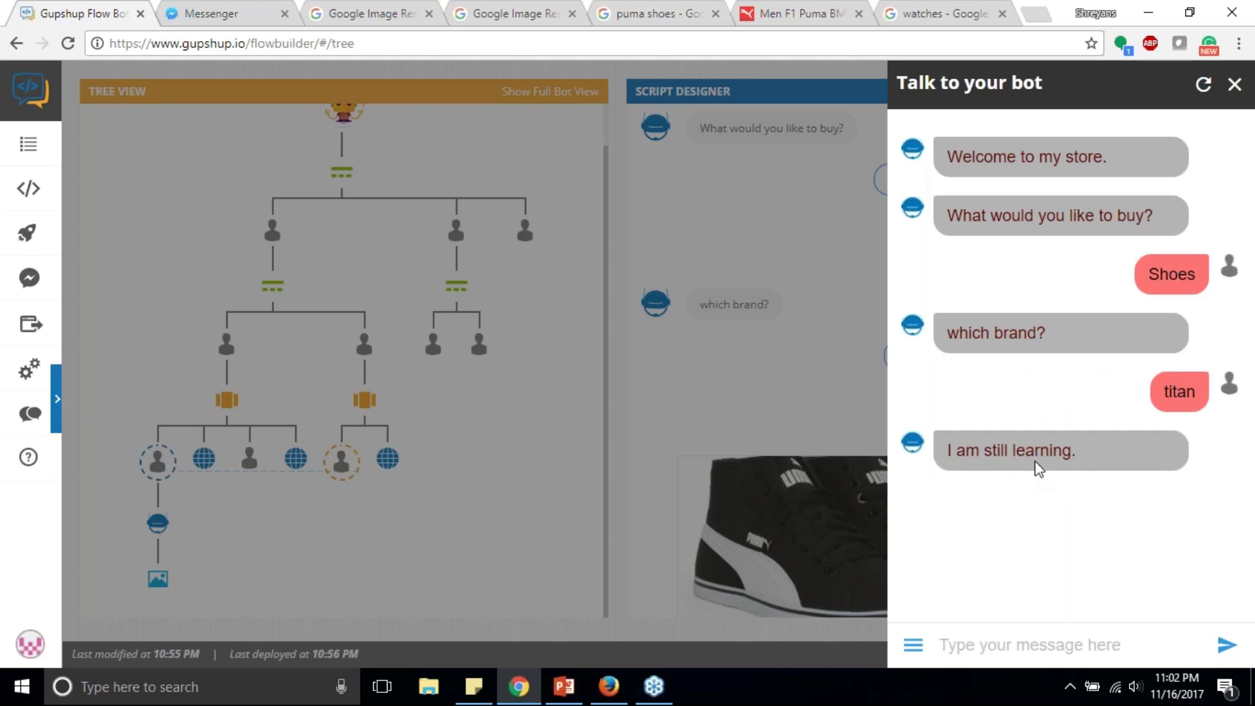
pyautogui.click(554, 343)
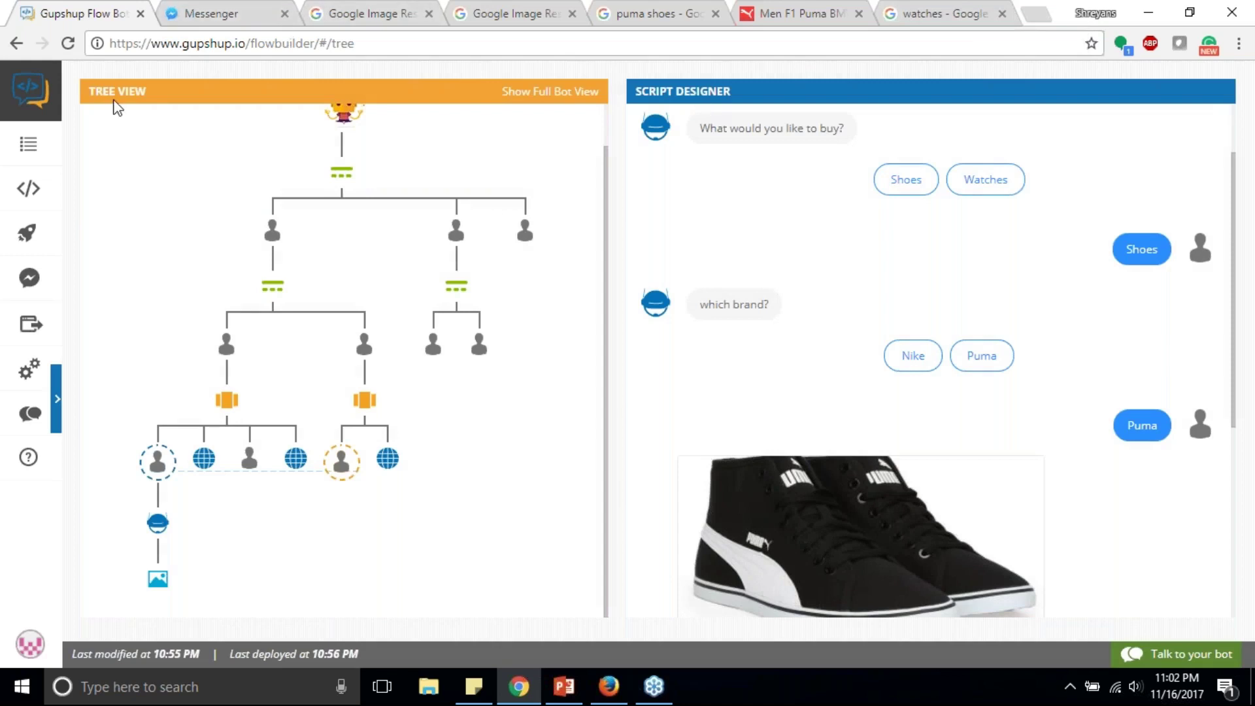
# - Open the bot list in a new browser tab and close the browser tab with the grey Nike sneaker image
pyautogui.rightClick(29, 145)
pyautogui.click(98, 159)
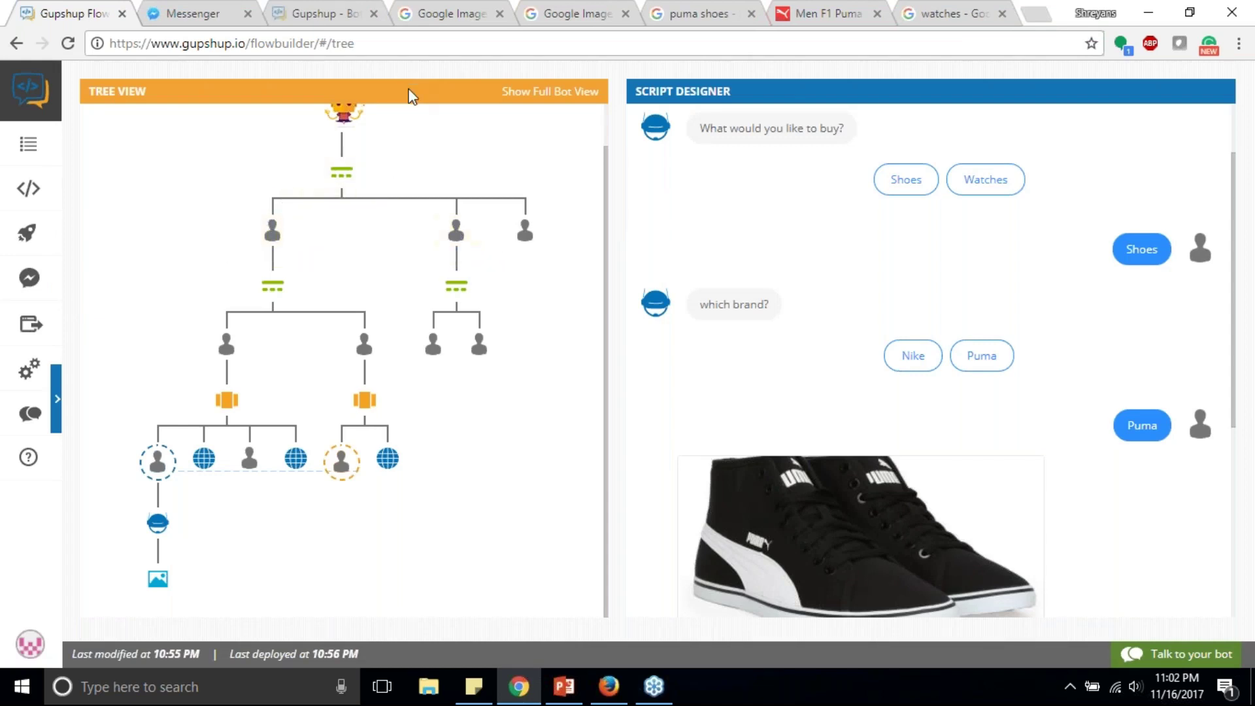
pyautogui.click(457, 13)
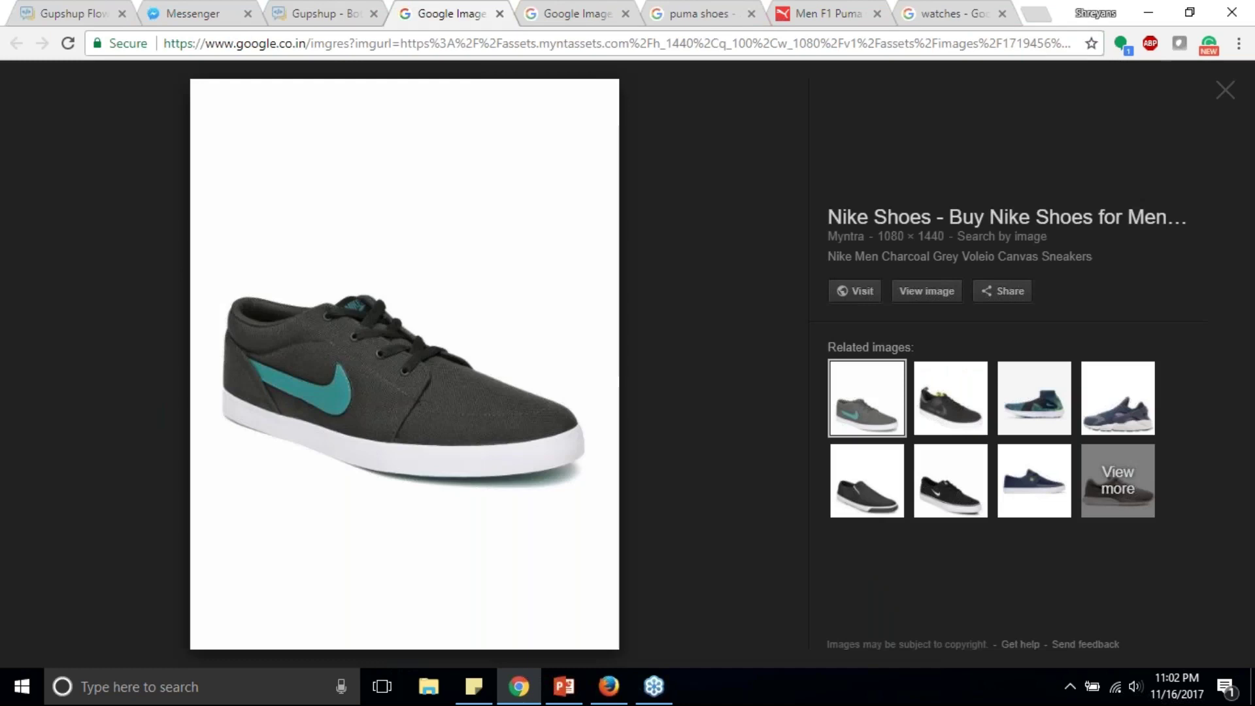
pyautogui.hotkey('ctrl', 'w')
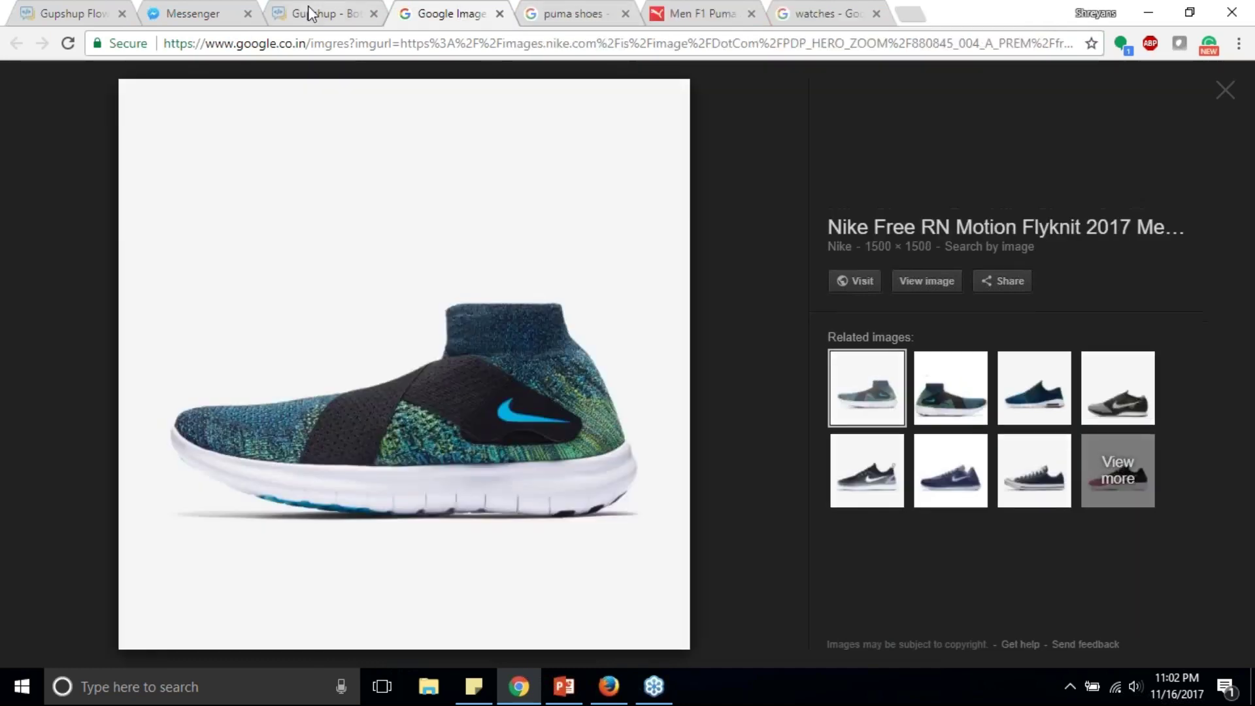
# - Open the Quick Replies section of the Facebook Structured messages documentation and copy the "Sending only text" JSON example
pyautogui.click(308, 6)
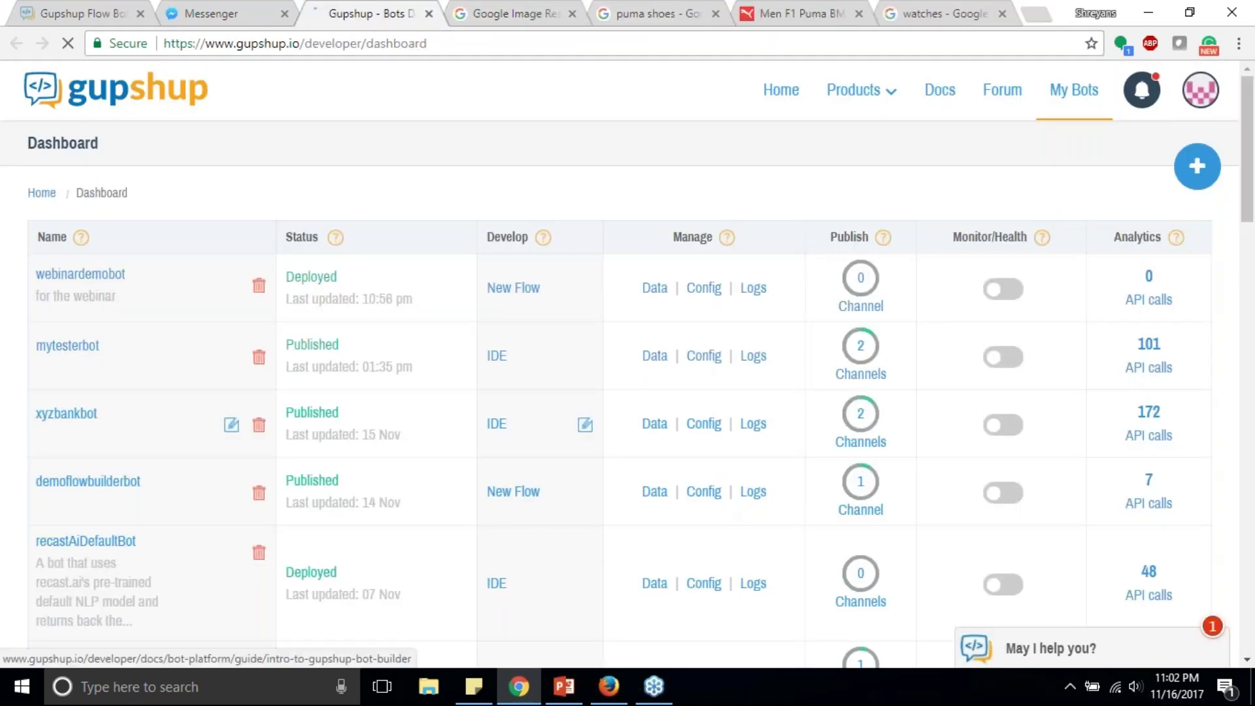
pyautogui.click(801, 202)
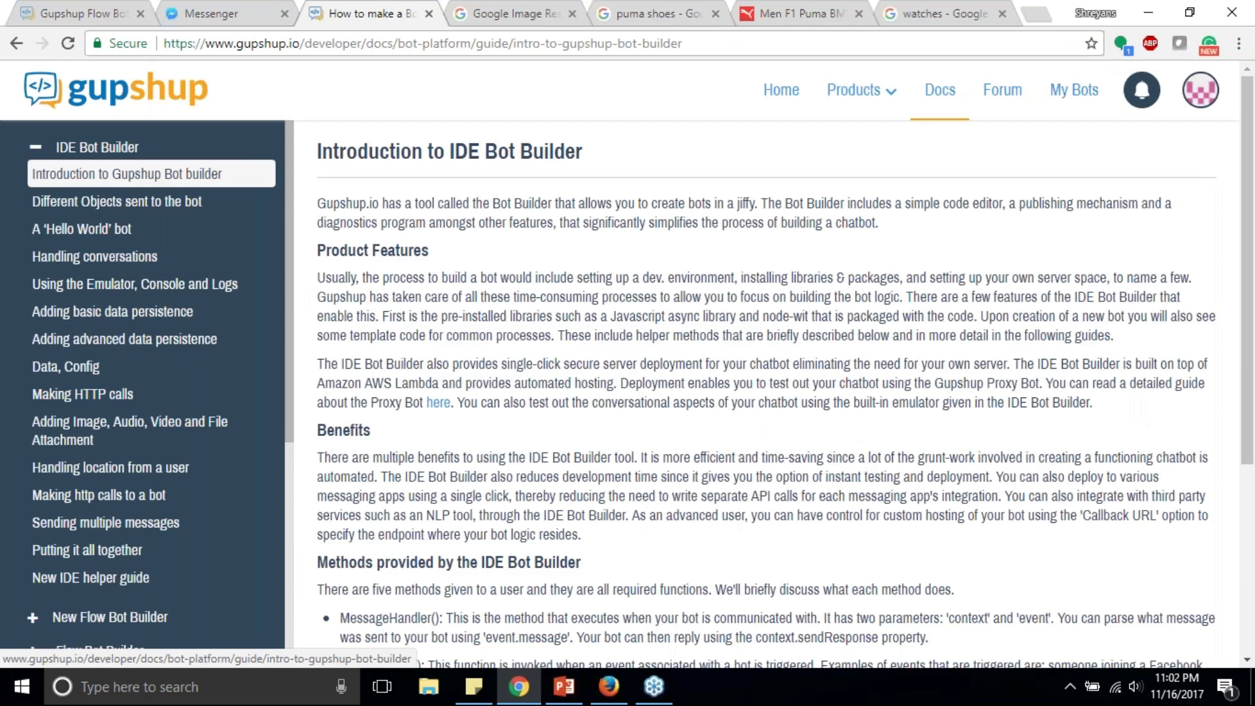
pyautogui.click(103, 509)
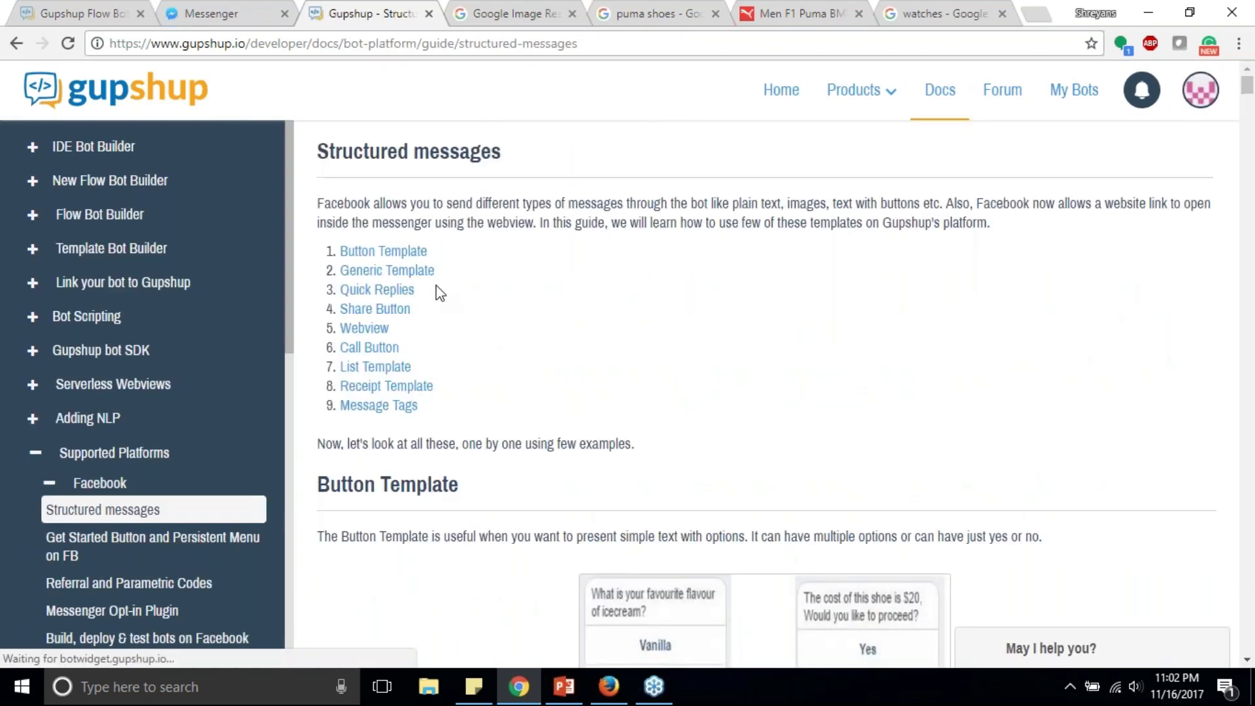
pyautogui.click(393, 290)
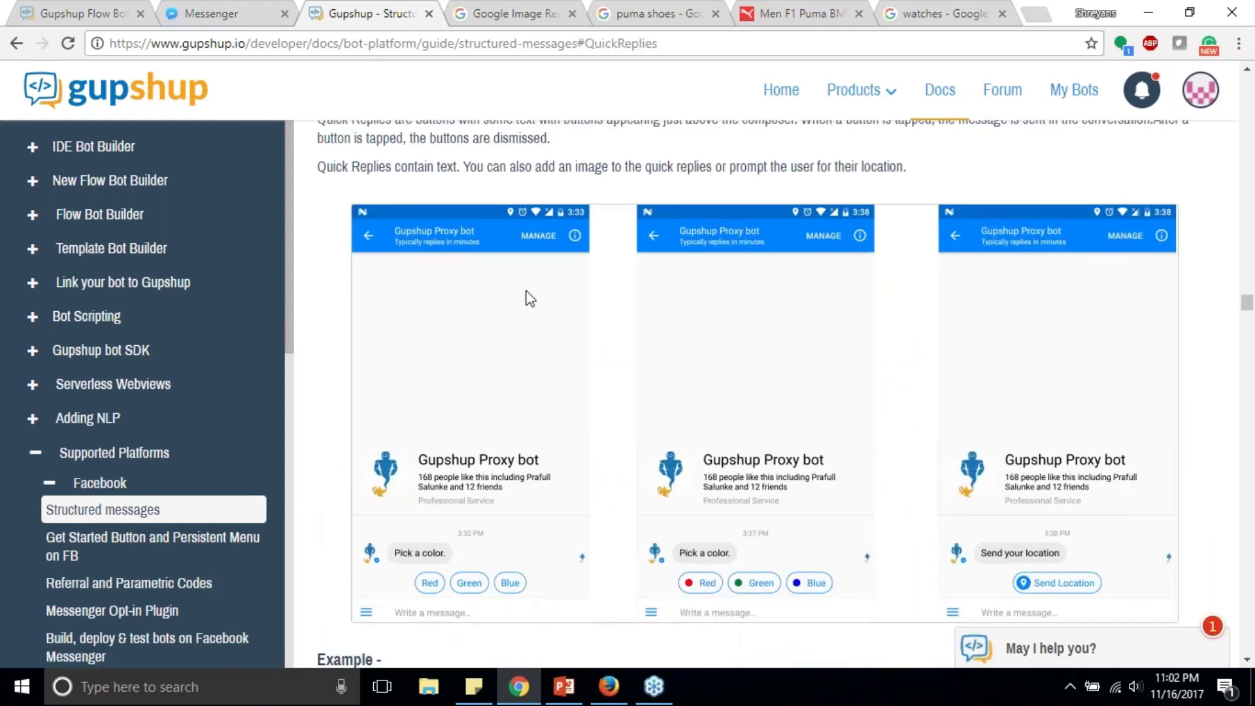
pyautogui.scroll(-1, 530, 298)
pyautogui.scroll(-4, 530, 299)
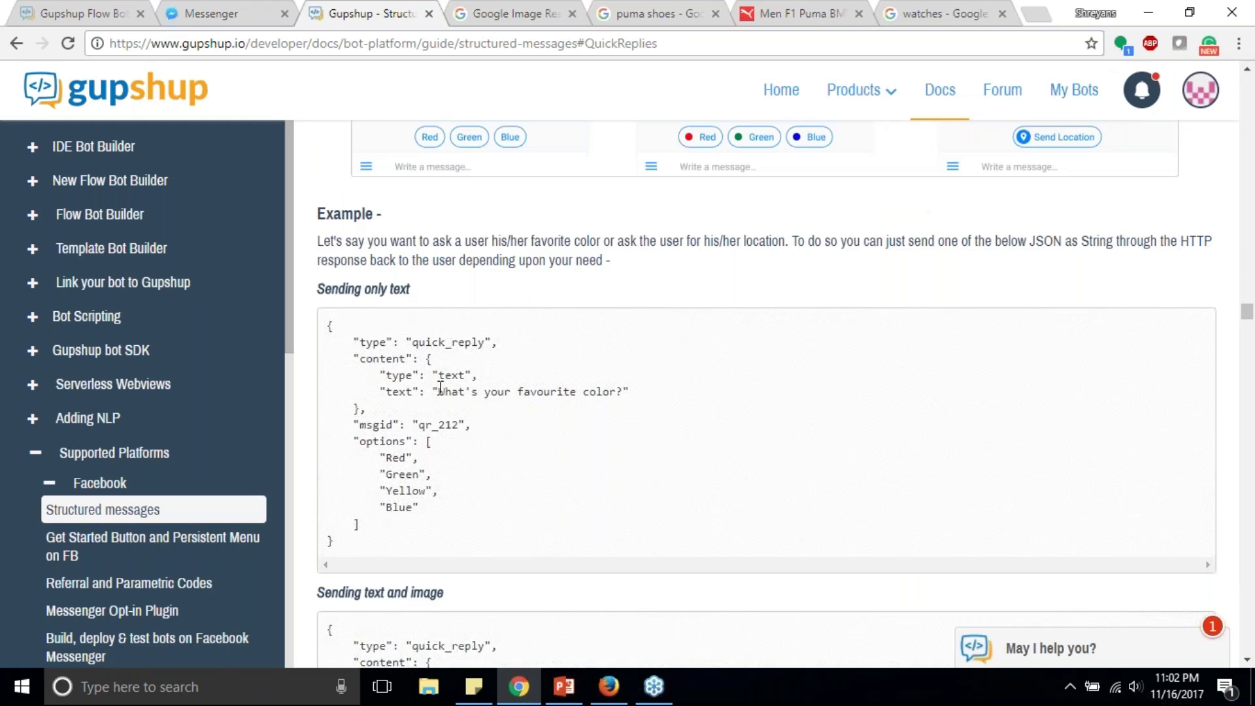
pyautogui.moveTo(330, 319); pyautogui.dragTo(335, 536)
pyautogui.hotkey('ctrl', 'c')
# - Open JSONLint in a new browser tab and paste the copied quick reply JSON into its editor
pyautogui.hotkey('ctrl', 't')
pyautogui.write('js')
pyautogui.press('Return')
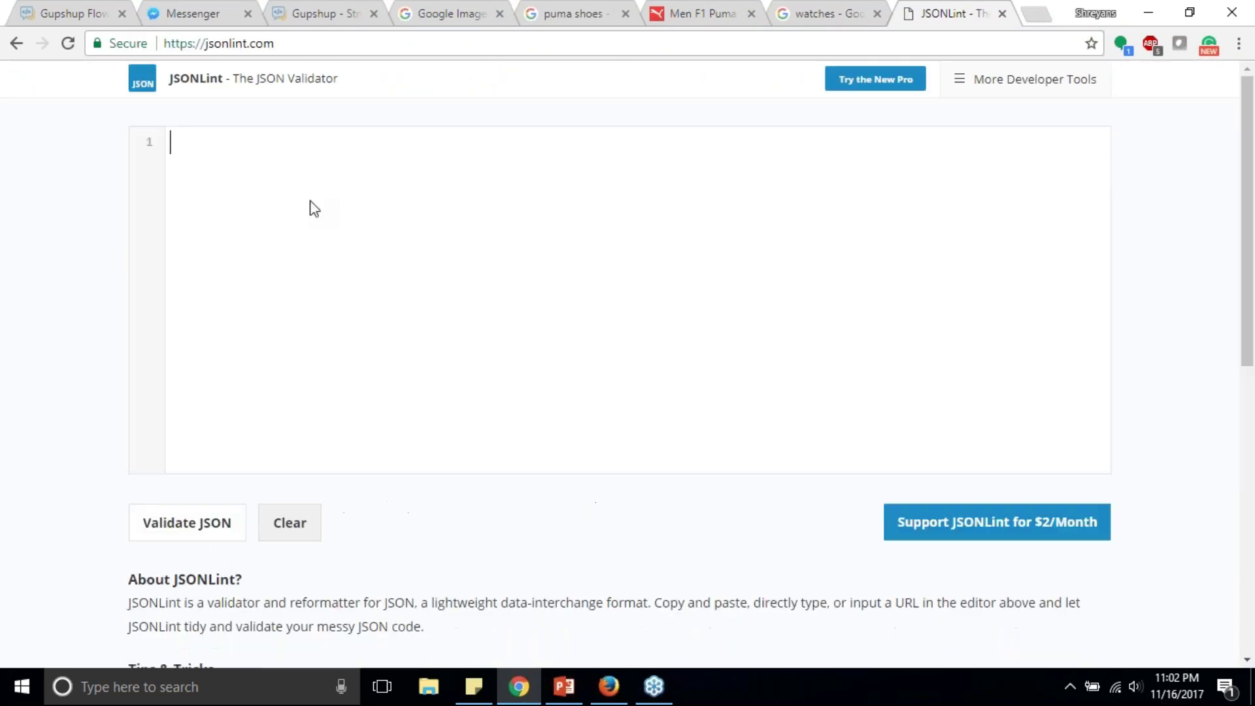
pyautogui.hotkey('ctrl', 'v')
# - Replace the question text in the JSON with "What would you like to buy?" copied from the bot flow
pyautogui.moveTo(292, 236); pyautogui.dragTo(488, 237)
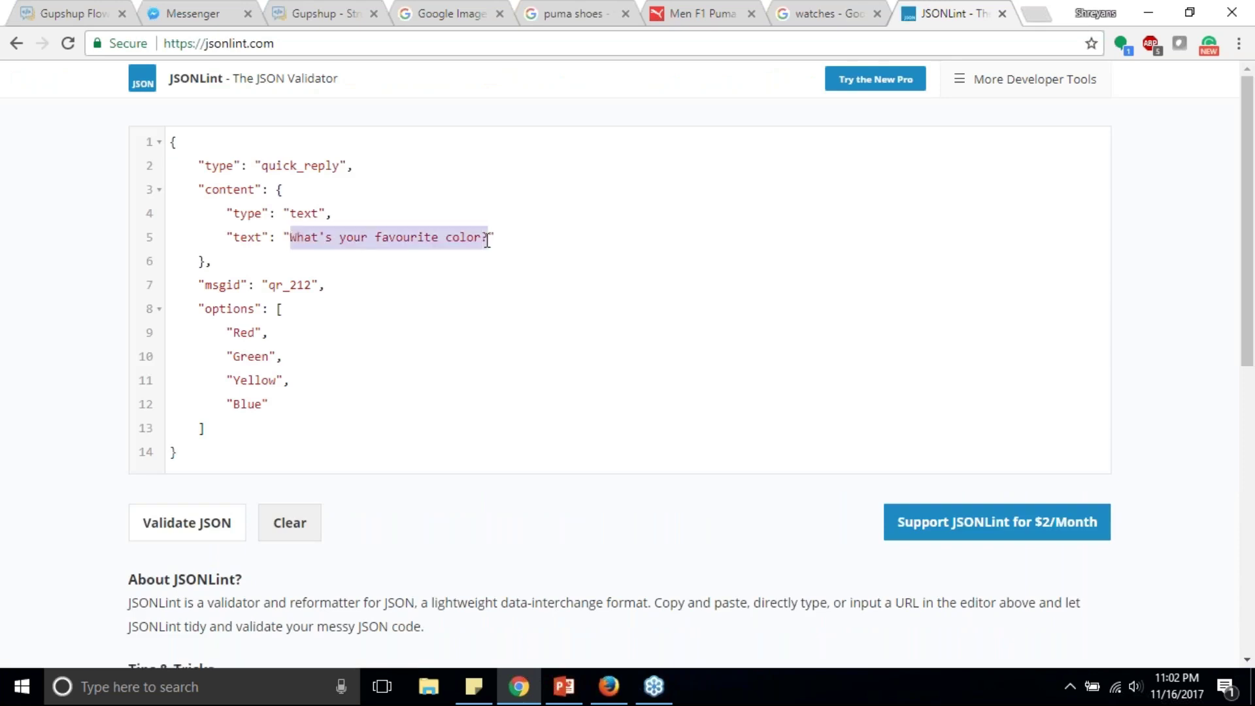
pyautogui.click(75, 9)
pyautogui.click(340, 173)
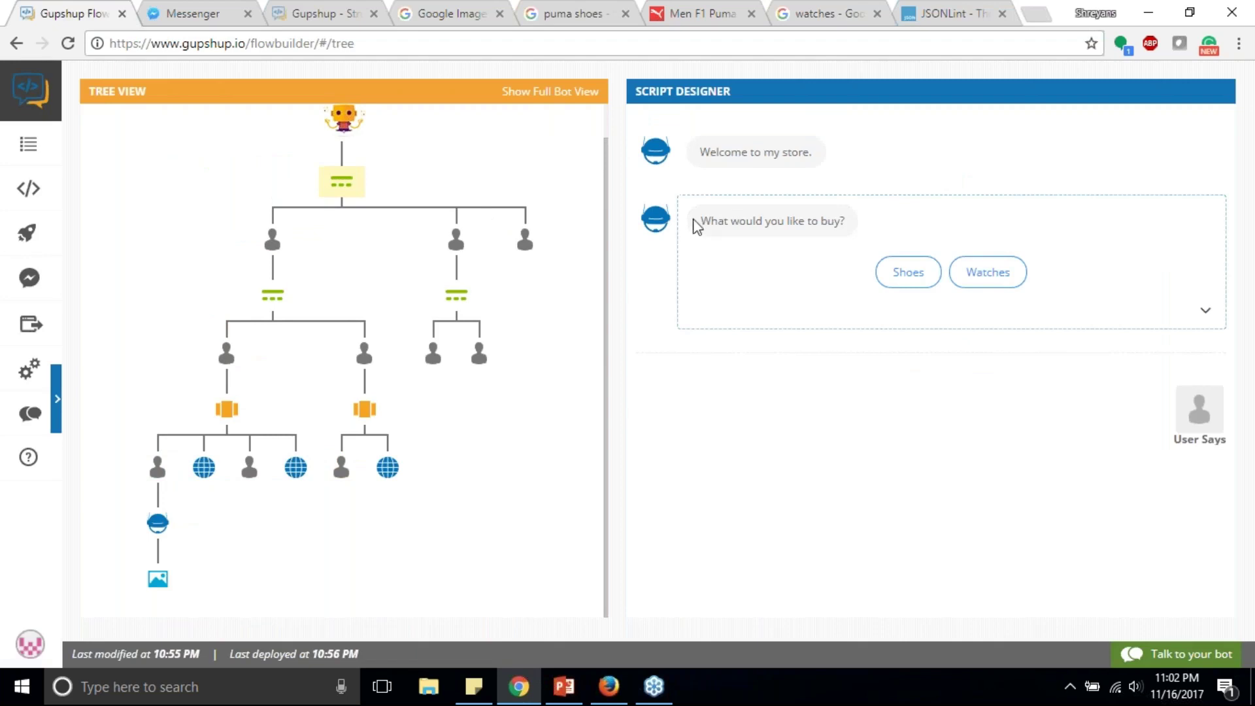
pyautogui.moveTo(700, 220); pyautogui.dragTo(853, 223)
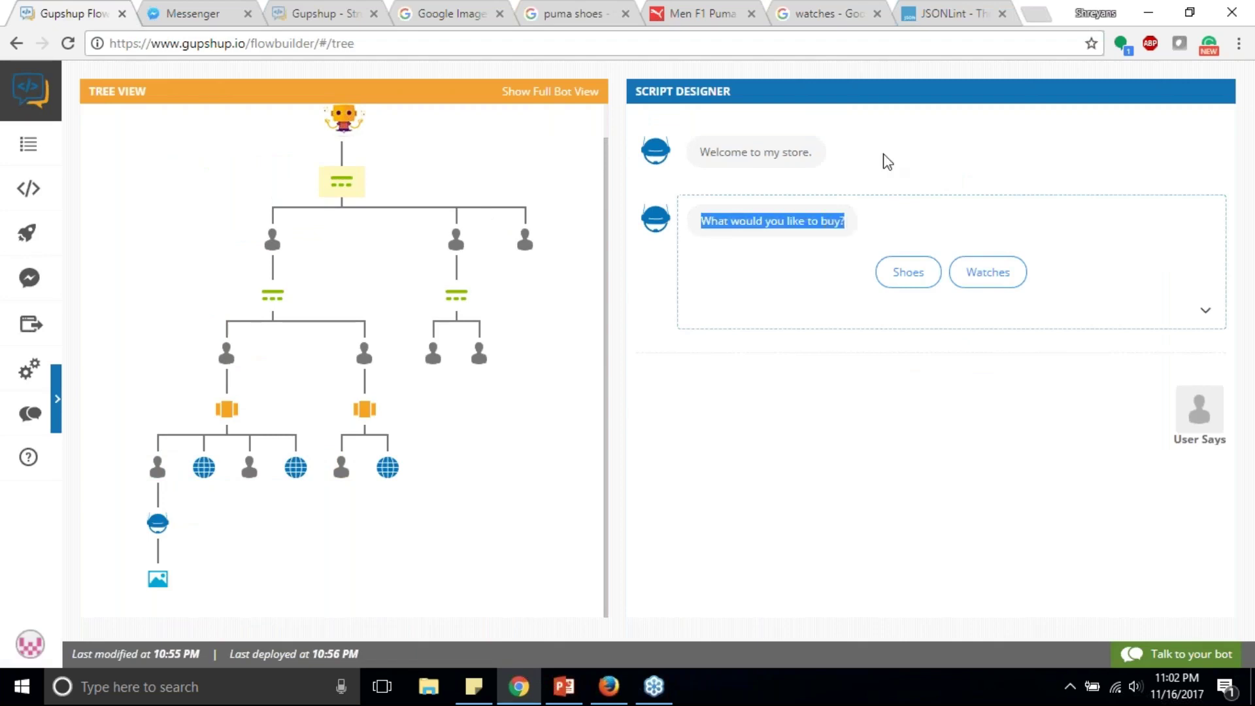
pyautogui.hotkey('ctrl', 'c')
pyautogui.click(915, 14)
pyautogui.hotkey('ctrl', 'v')
# - Change the JSON options to "Shoes" and "Watches", remove the Yellow and Blue options, and validate the JSON
pyautogui.doubleClick(251, 333)
pyautogui.write('Shoes')
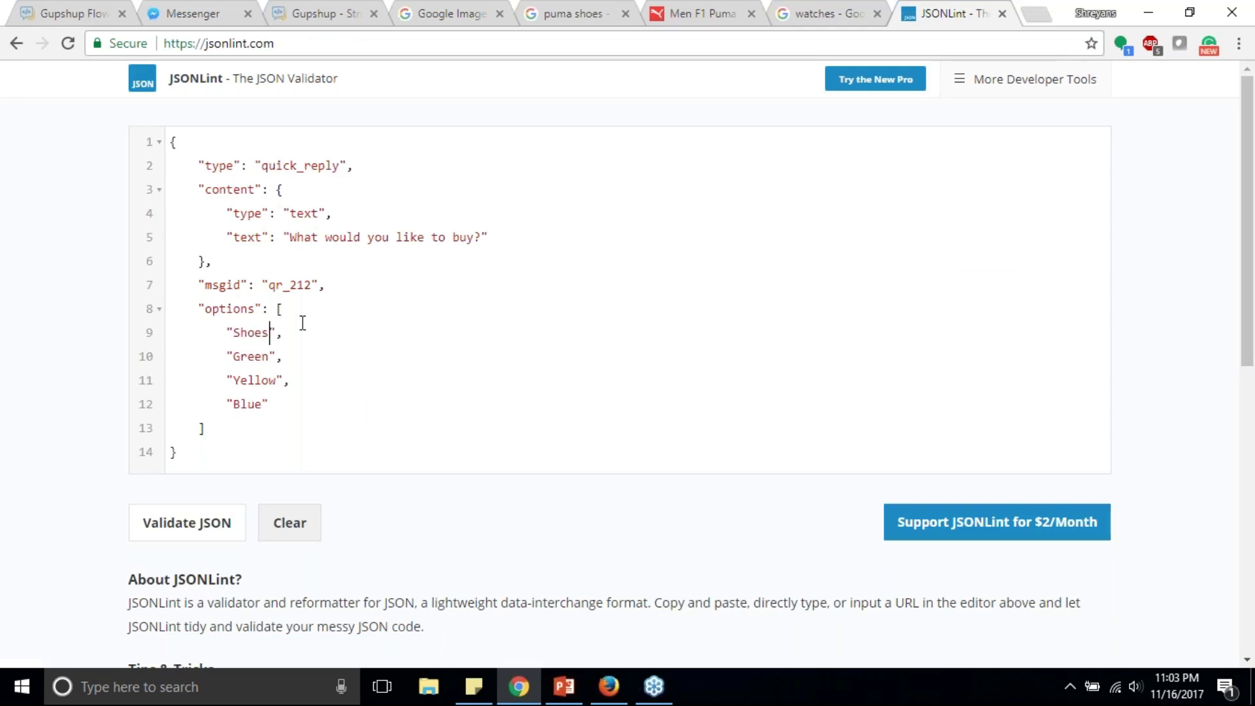
pyautogui.doubleClick(253, 358)
pyautogui.write('Watches')
pyautogui.moveTo(269, 405); pyautogui.dragTo(294, 360)
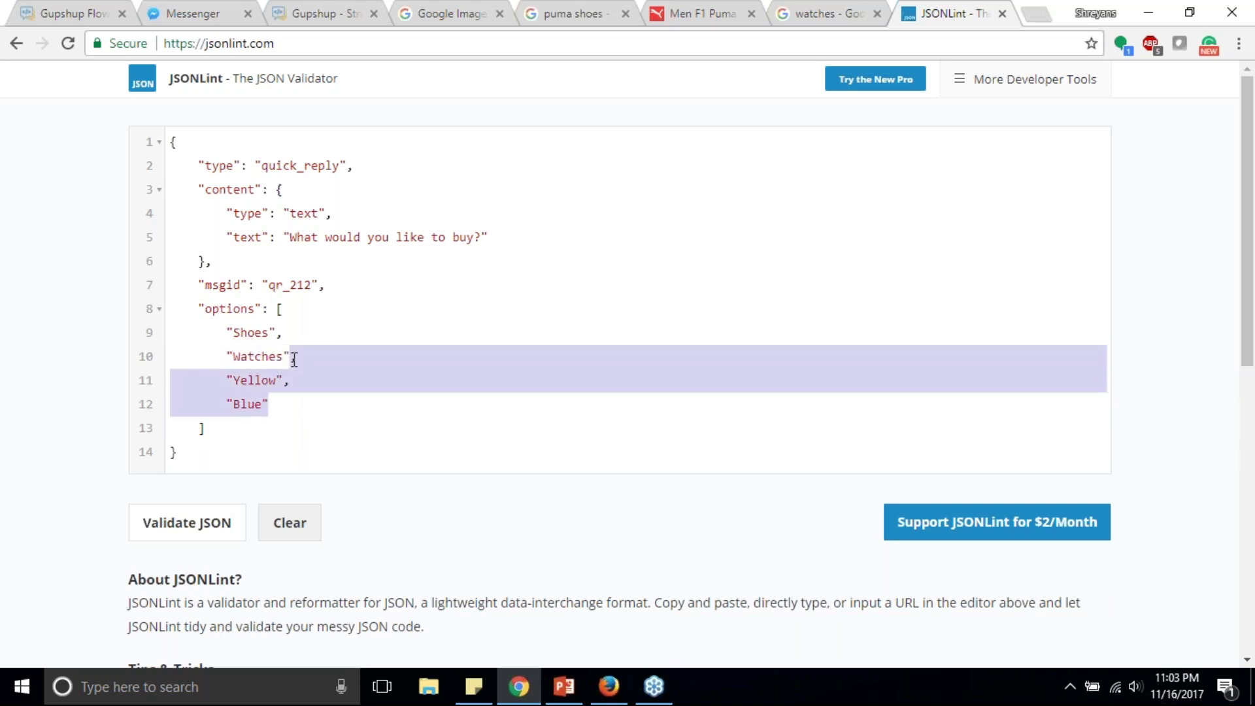
pyautogui.press('BackSpace')
pyautogui.click(210, 526)
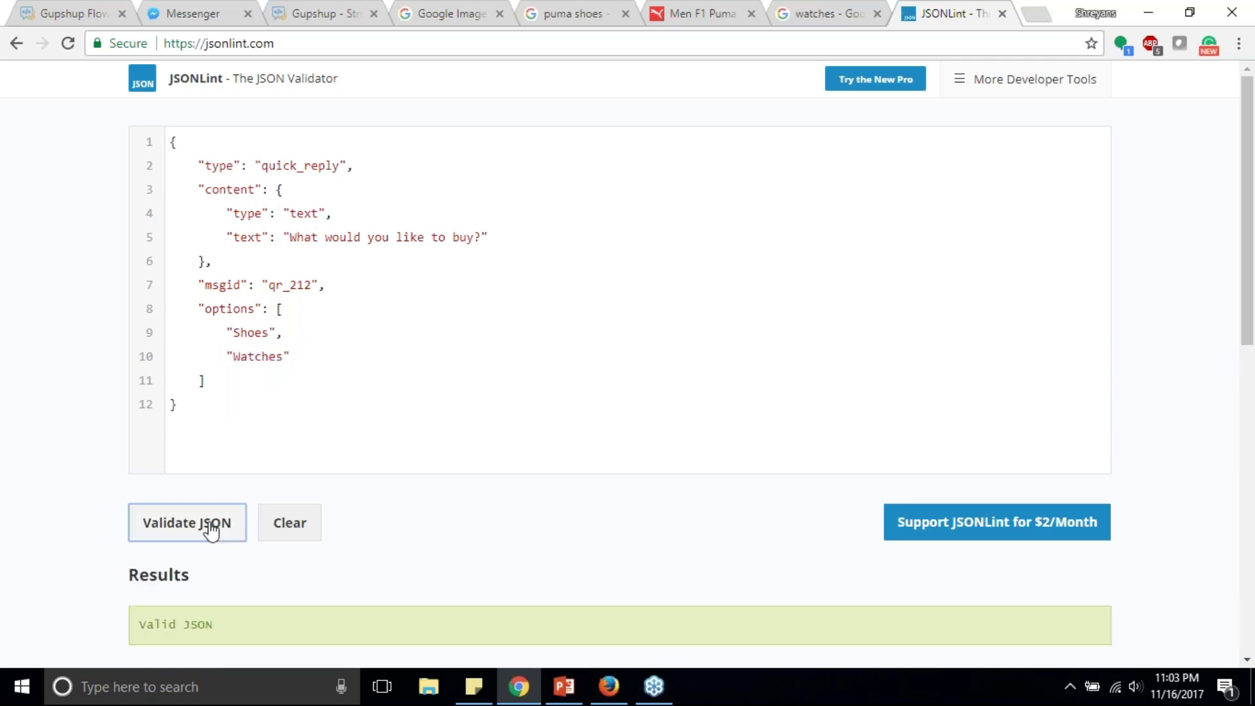
# - Copy the whole quick reply JSON into the bot's fallback message in place of the existing text, and save the configuration
pyautogui.moveTo(180, 406); pyautogui.dragTo(364, 210)
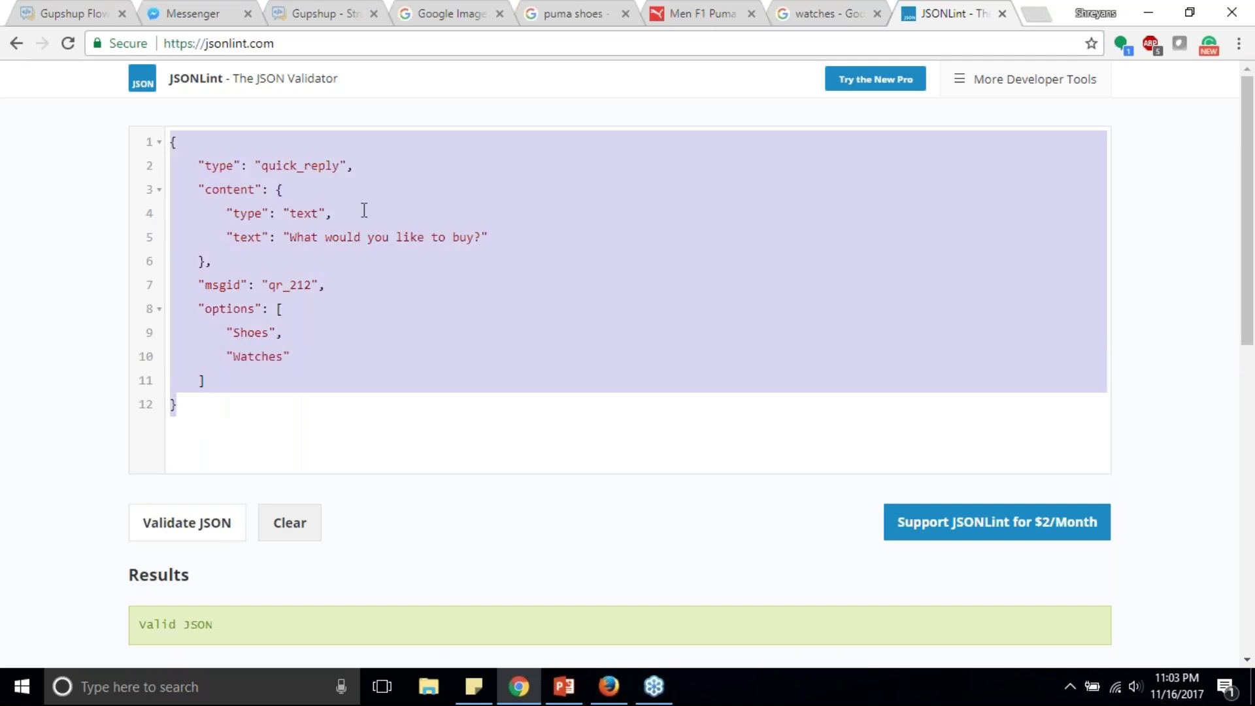
pyautogui.click(87, 10)
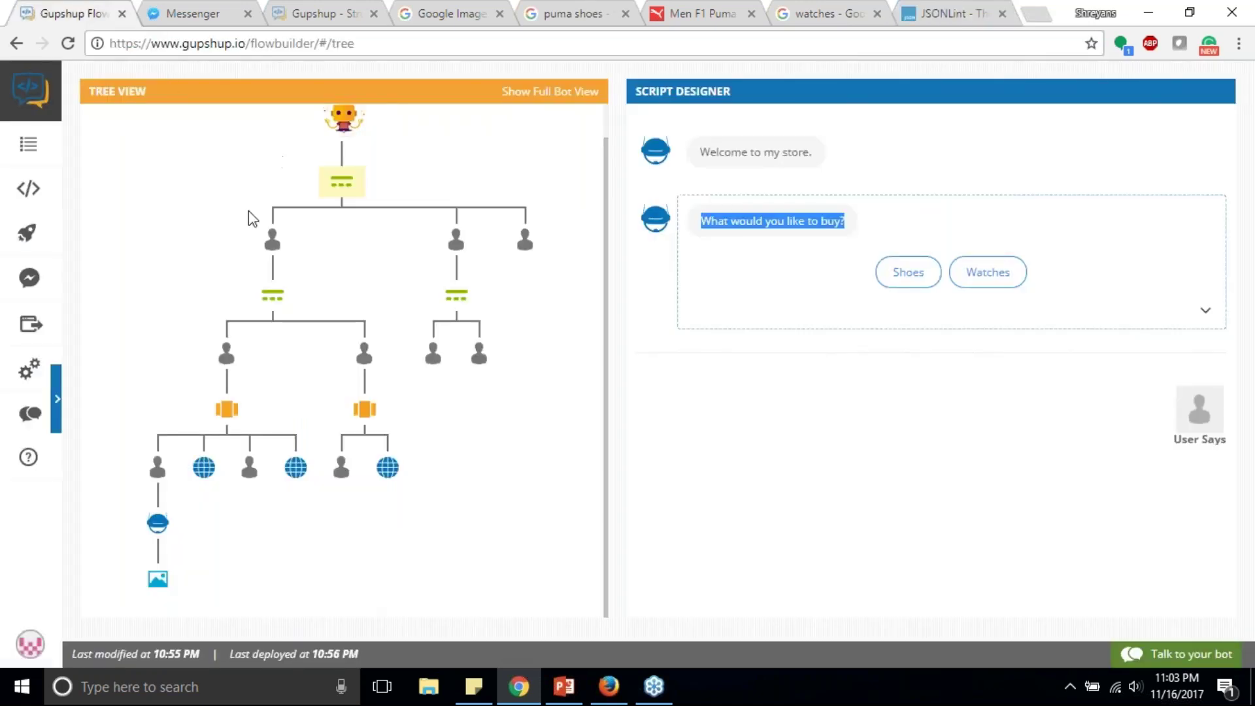
pyautogui.click(41, 382)
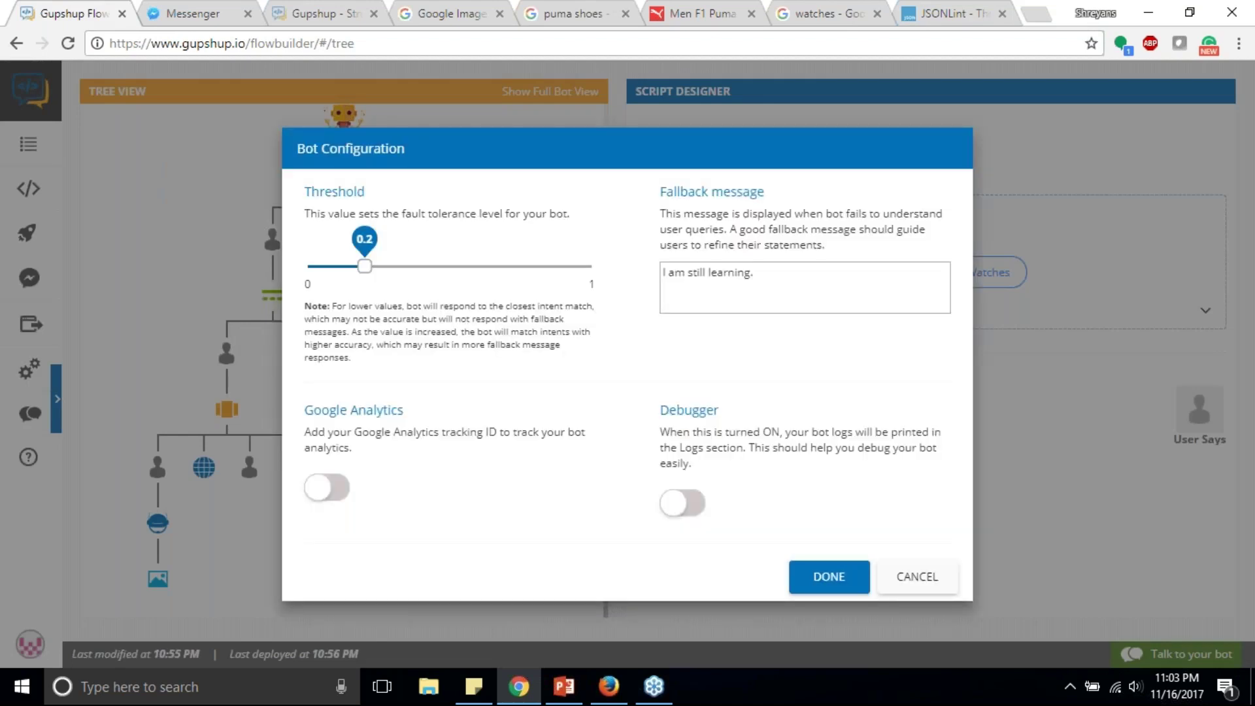
pyautogui.click(751, 274)
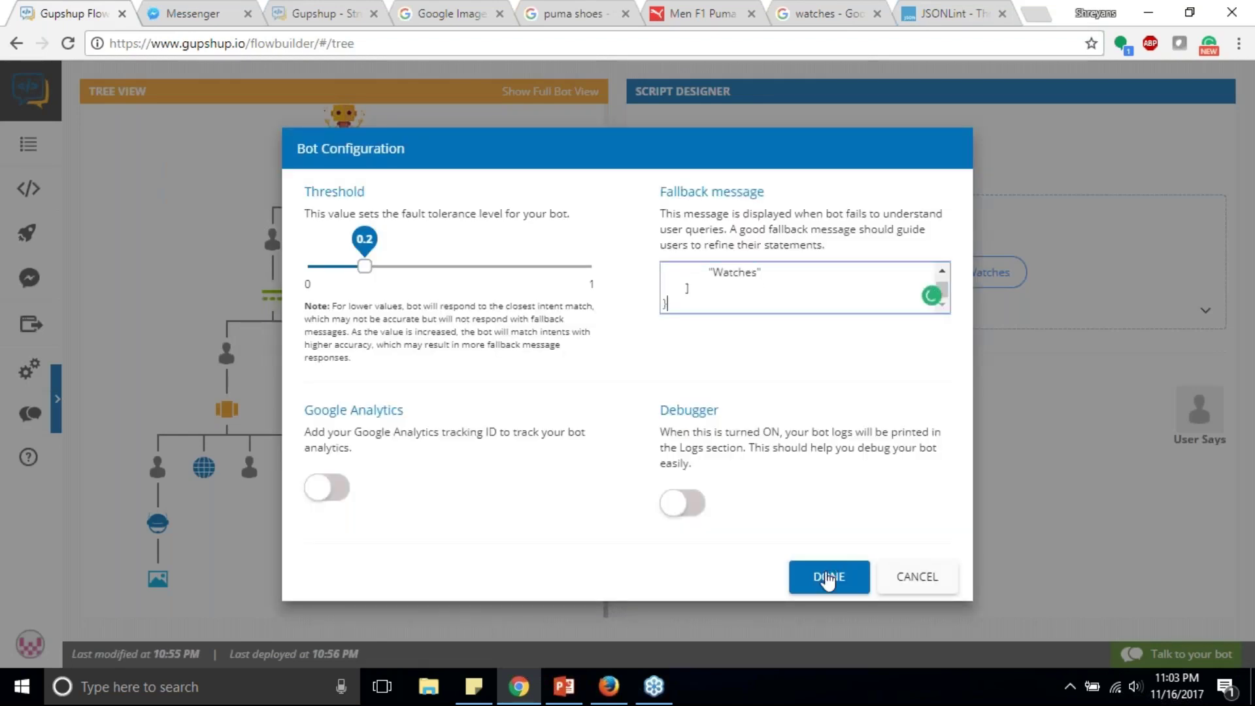
pyautogui.click(828, 575)
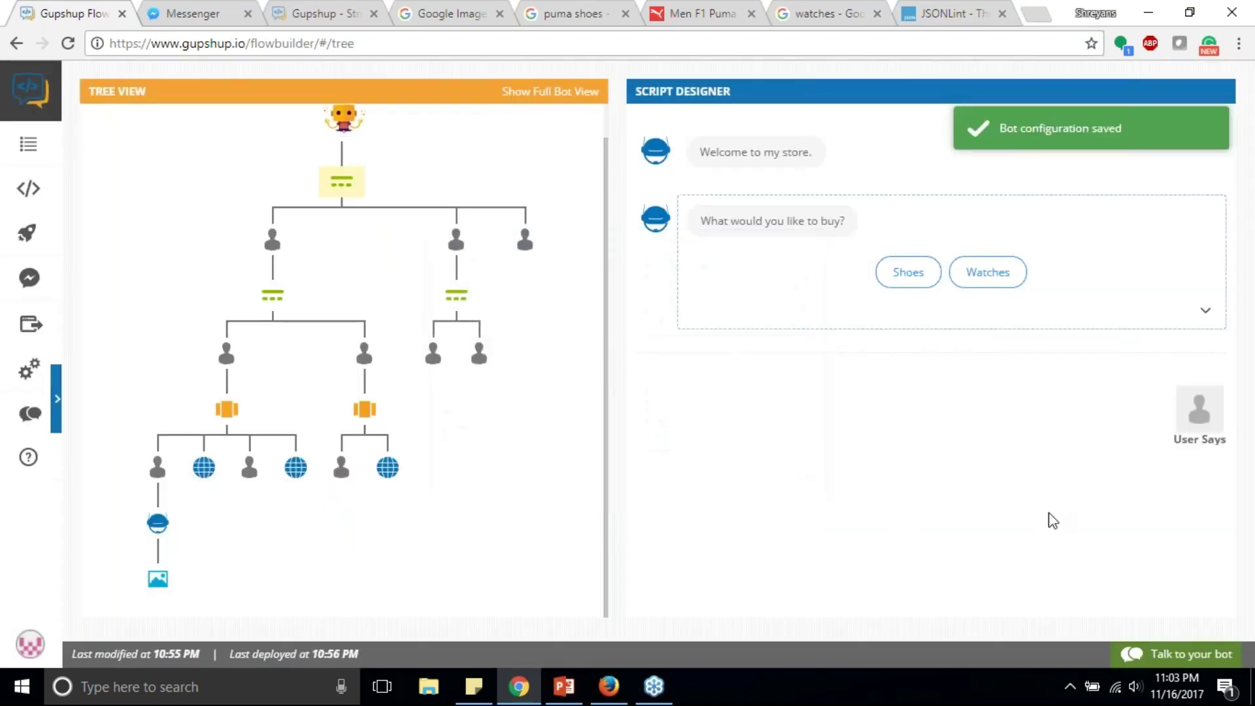
# - Test the quick reply fallback in the bot chat with Watches, "why should i tell you" and Shoes, and close the chat
pyautogui.click(1157, 657)
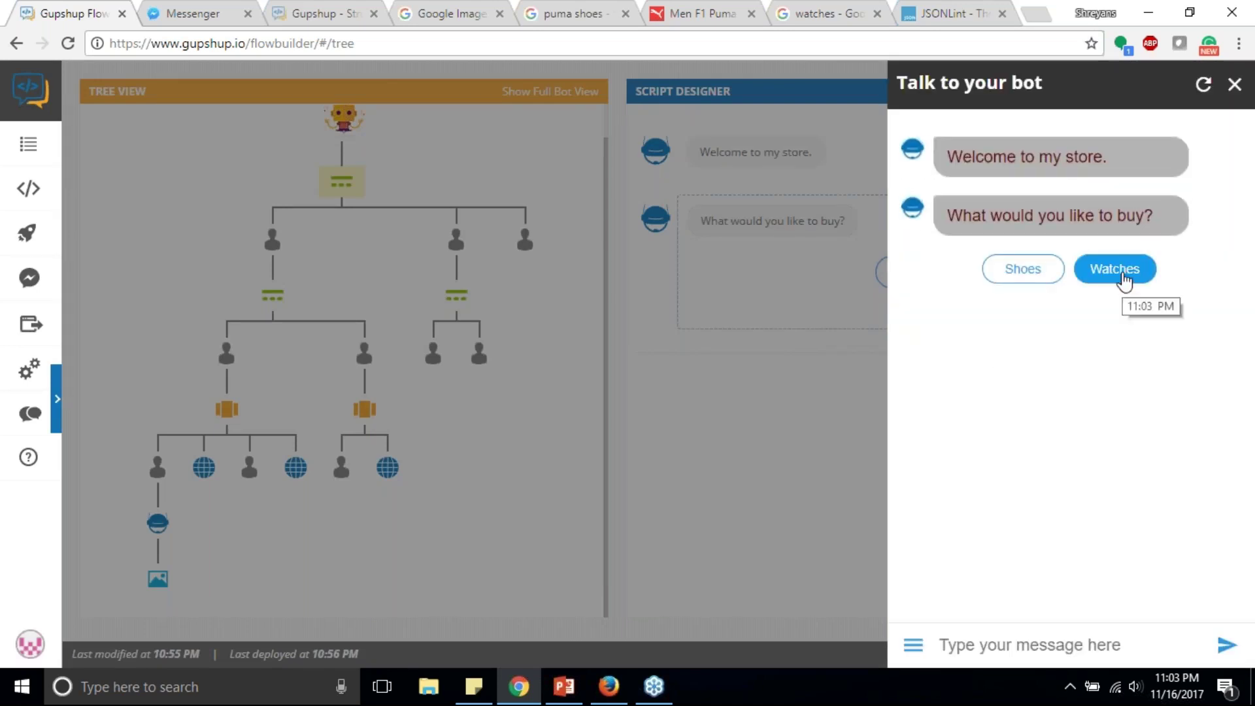
pyautogui.click(1131, 269)
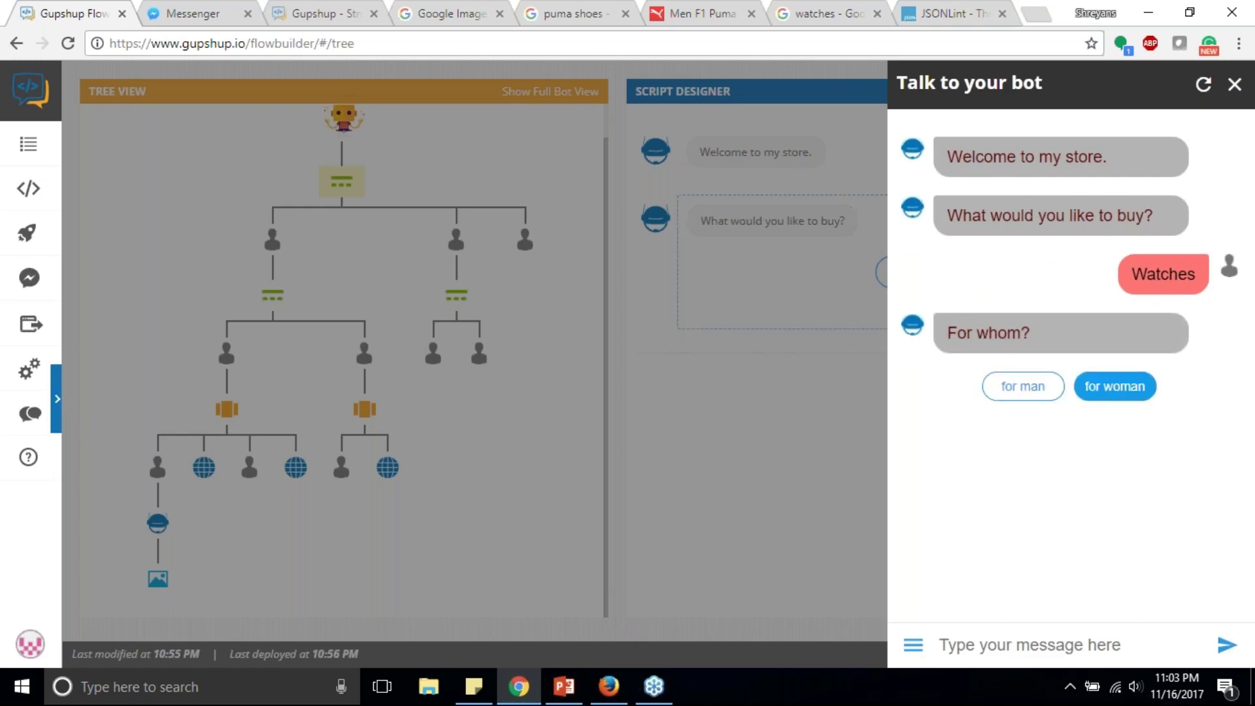
pyautogui.click(939, 645)
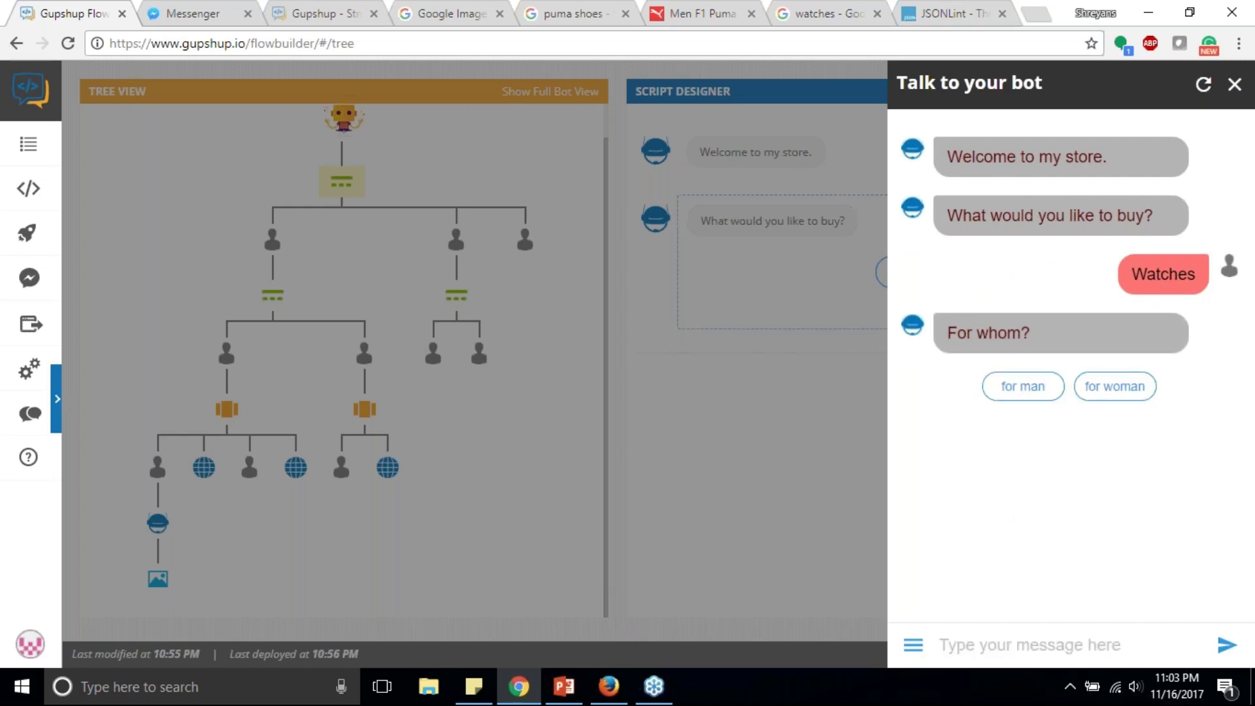
pyautogui.write('why sh')
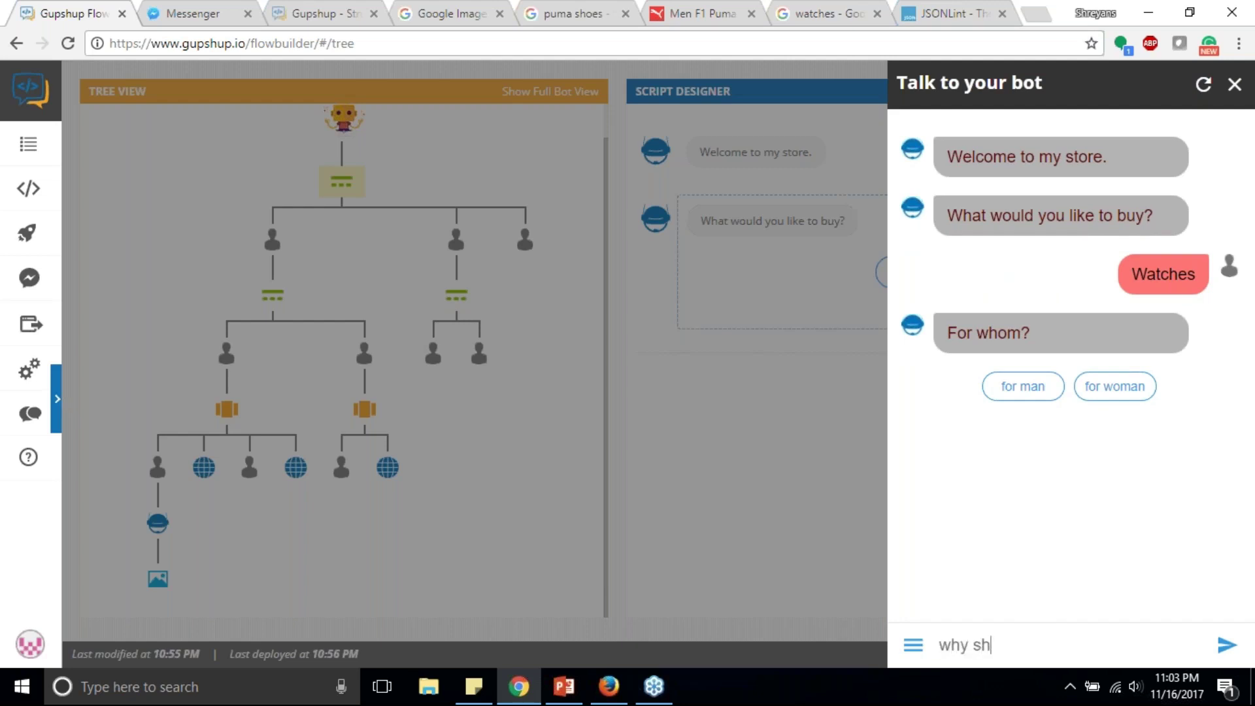
pyautogui.write('ould i tell you')
pyautogui.press('Return')
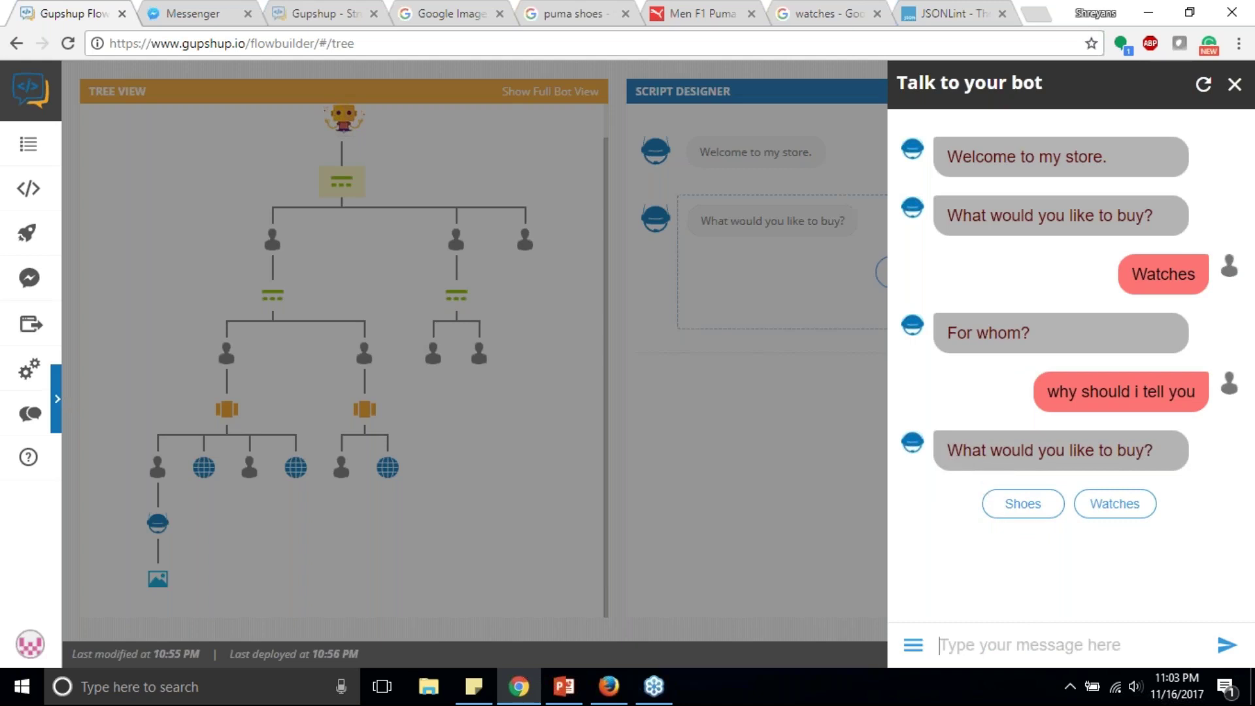
pyautogui.click(1039, 505)
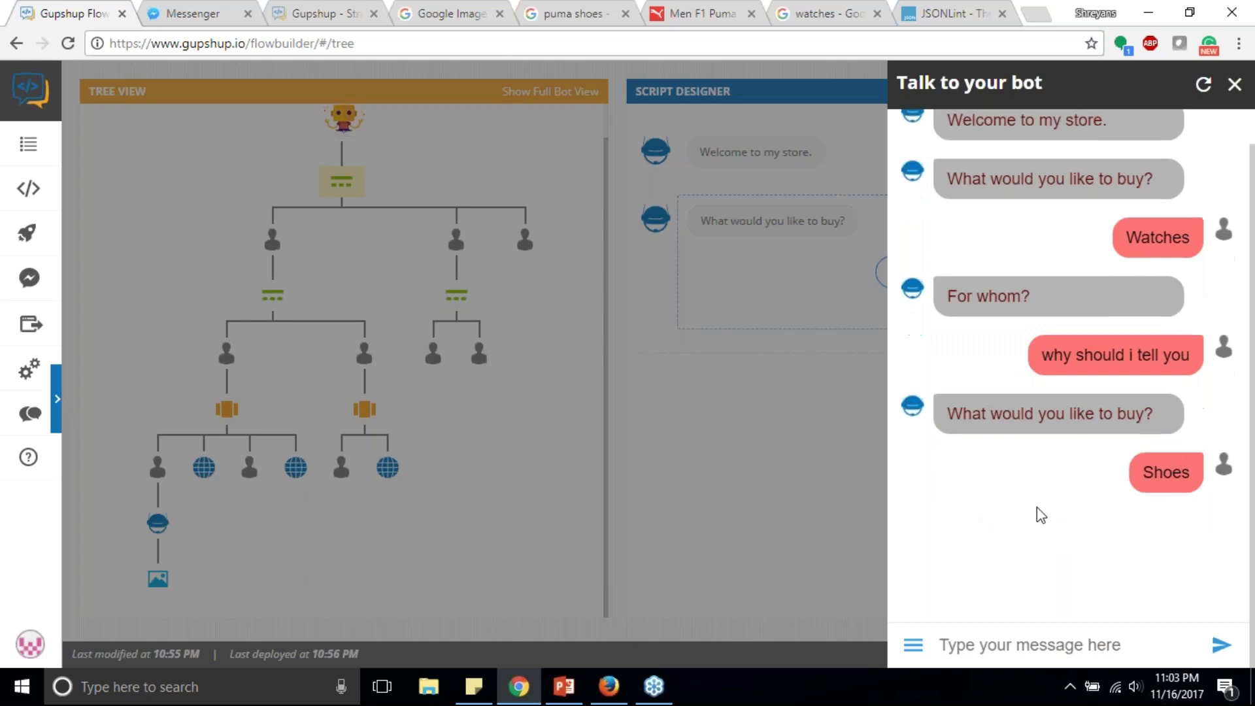
pyautogui.click(752, 407)
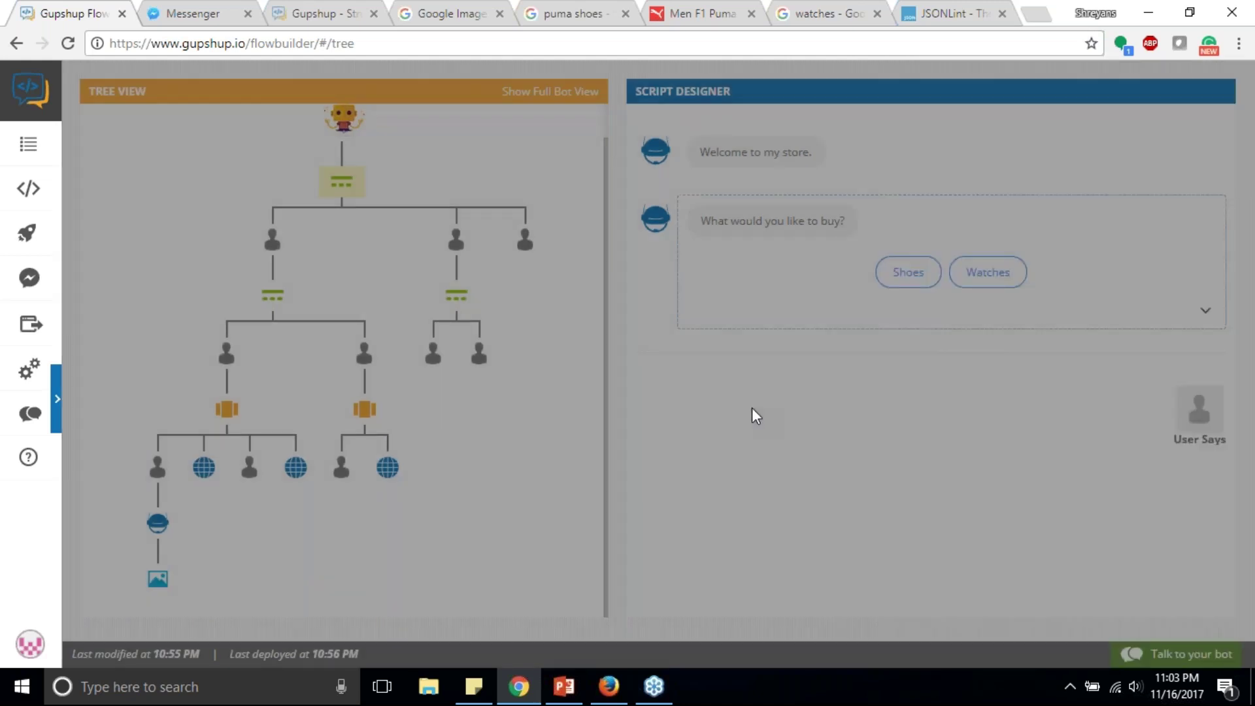
# - Add the bot text reply "searching in men's collection." under the "for man" answer of the Watches branch
pyautogui.click(433, 353)
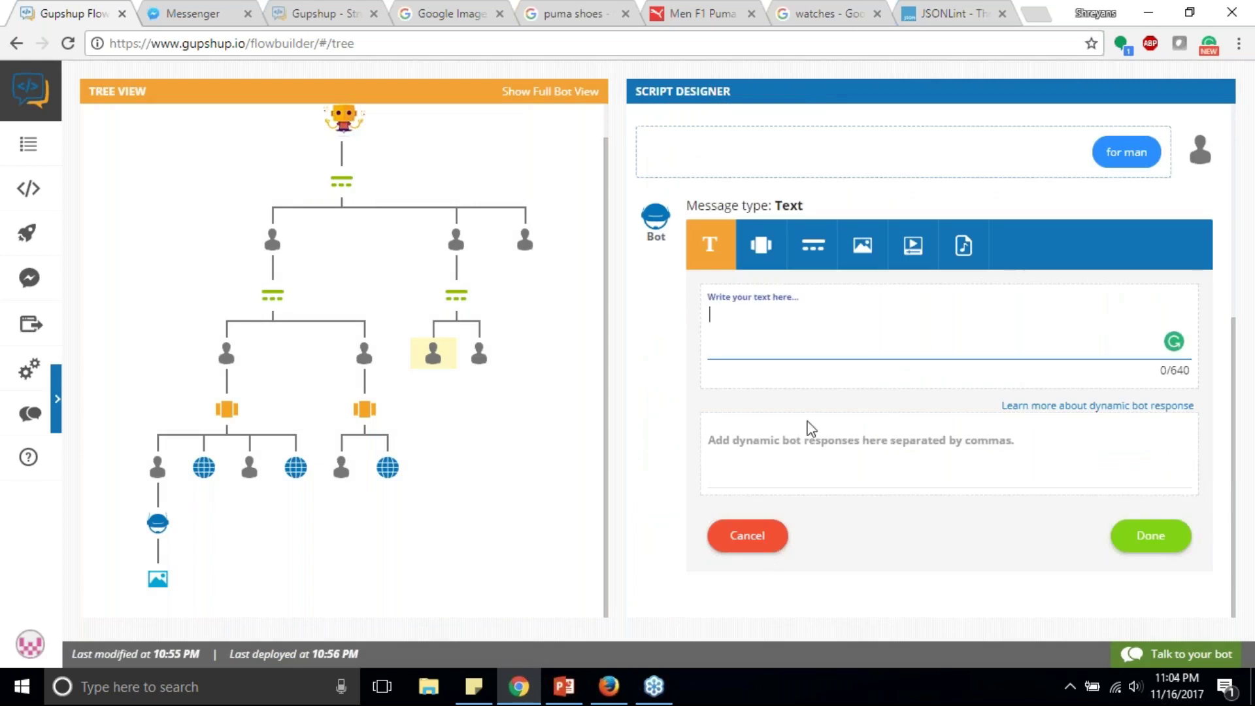
pyautogui.write('searching ')
pyautogui.write('for')
pyautogui.press('BackSpace')
pyautogui.press('BackSpace')
pyautogui.press('BackSpace')
pyautogui.press('BackSpace')
pyautogui.write('in M')
pyautogui.press('BackSpace')
pyautogui.write("men's collection.")
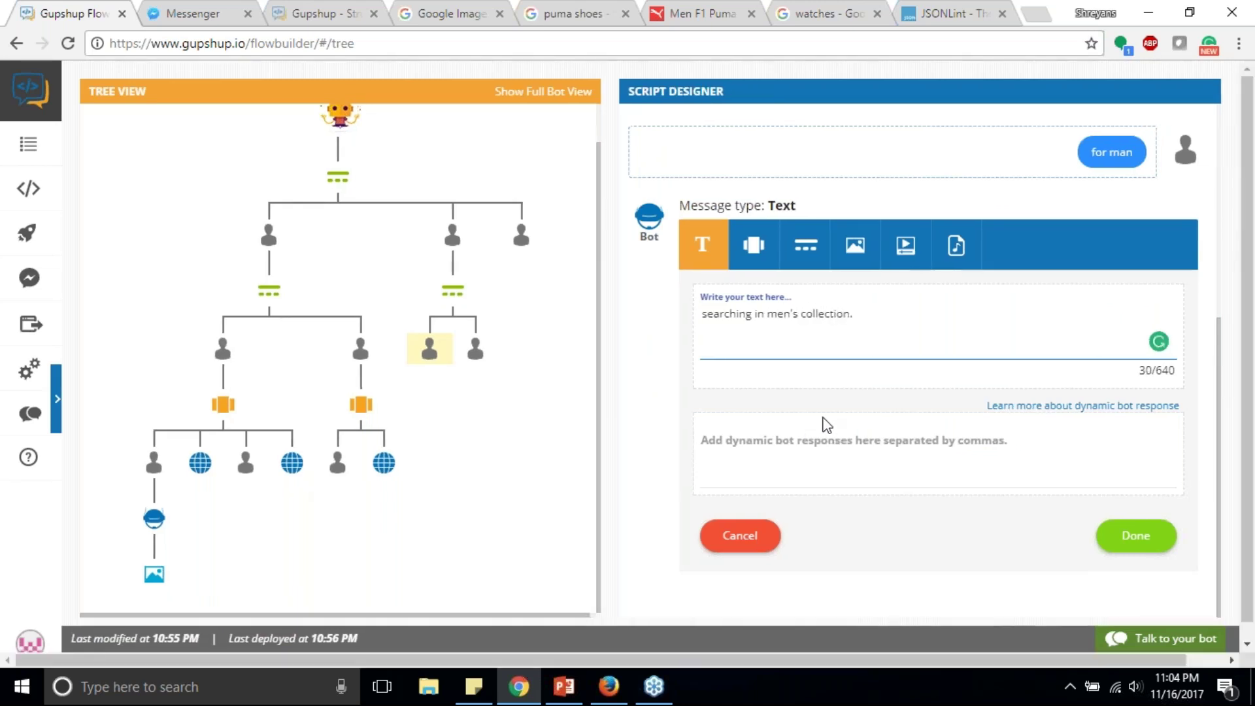
pyautogui.click(1121, 532)
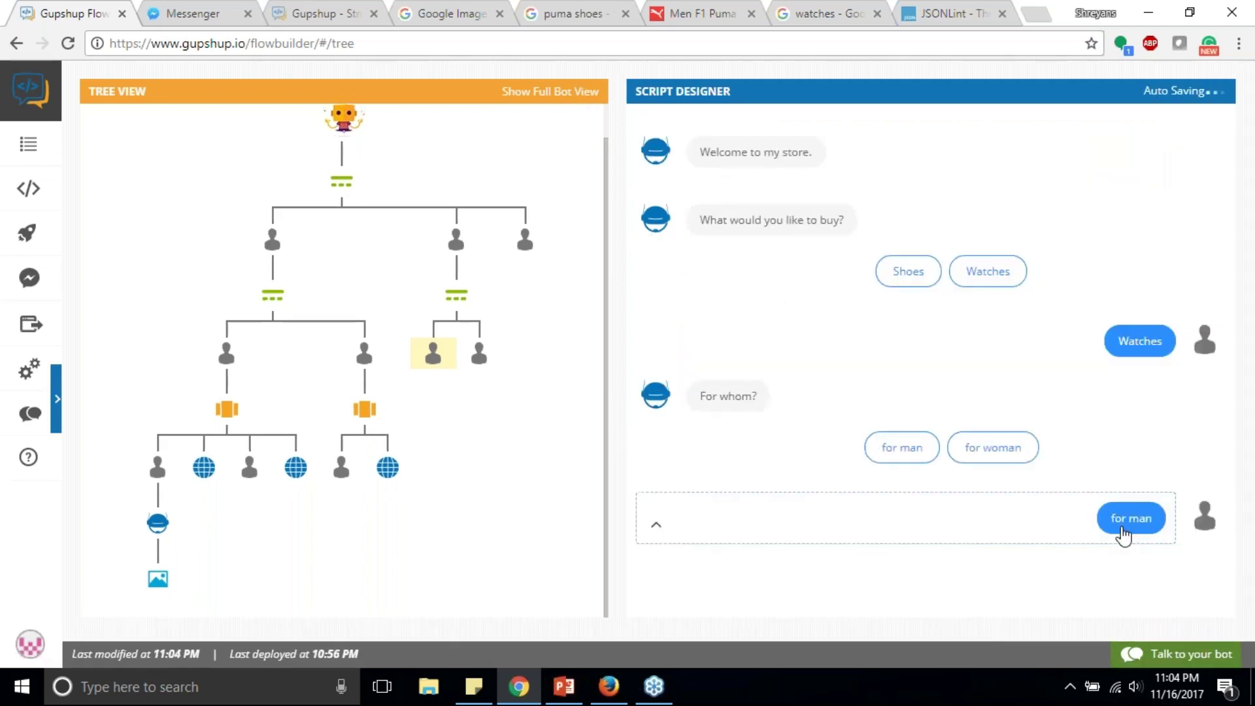
# - Add the bot text reply "searching in women's collection" under the "for woman" answer of the Watches branch
pyautogui.click(991, 338)
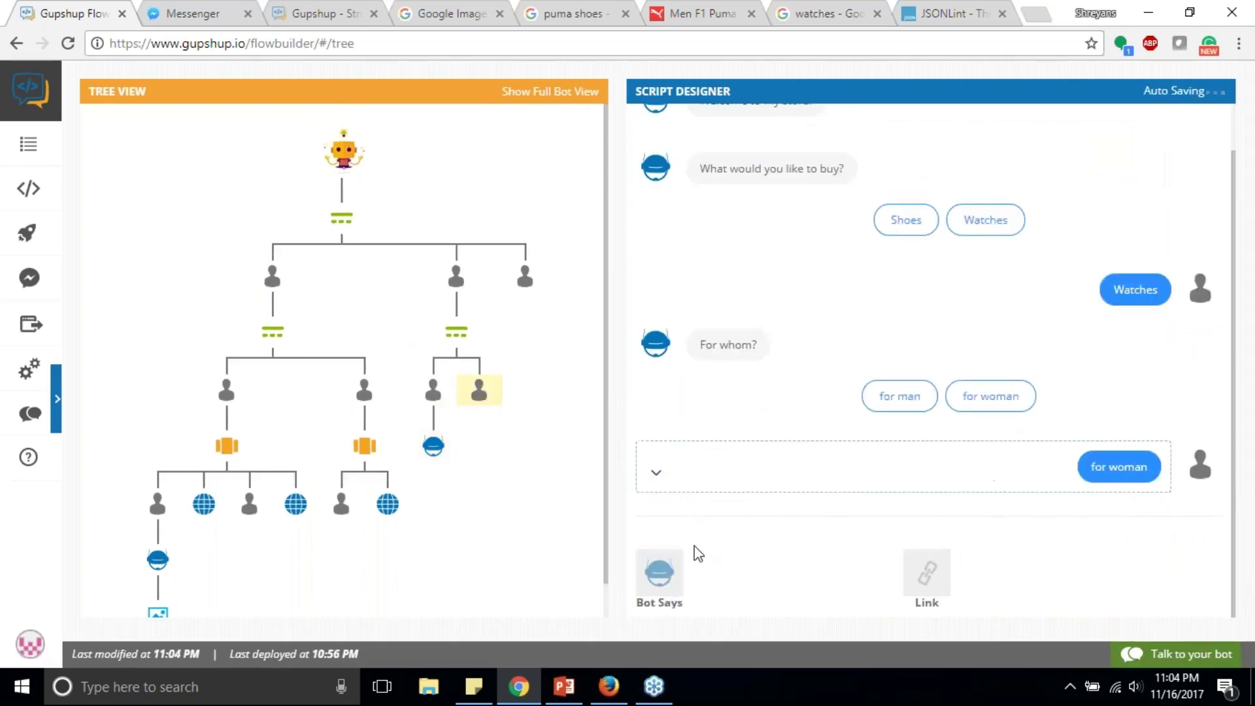
pyautogui.click(659, 572)
pyautogui.write('se')
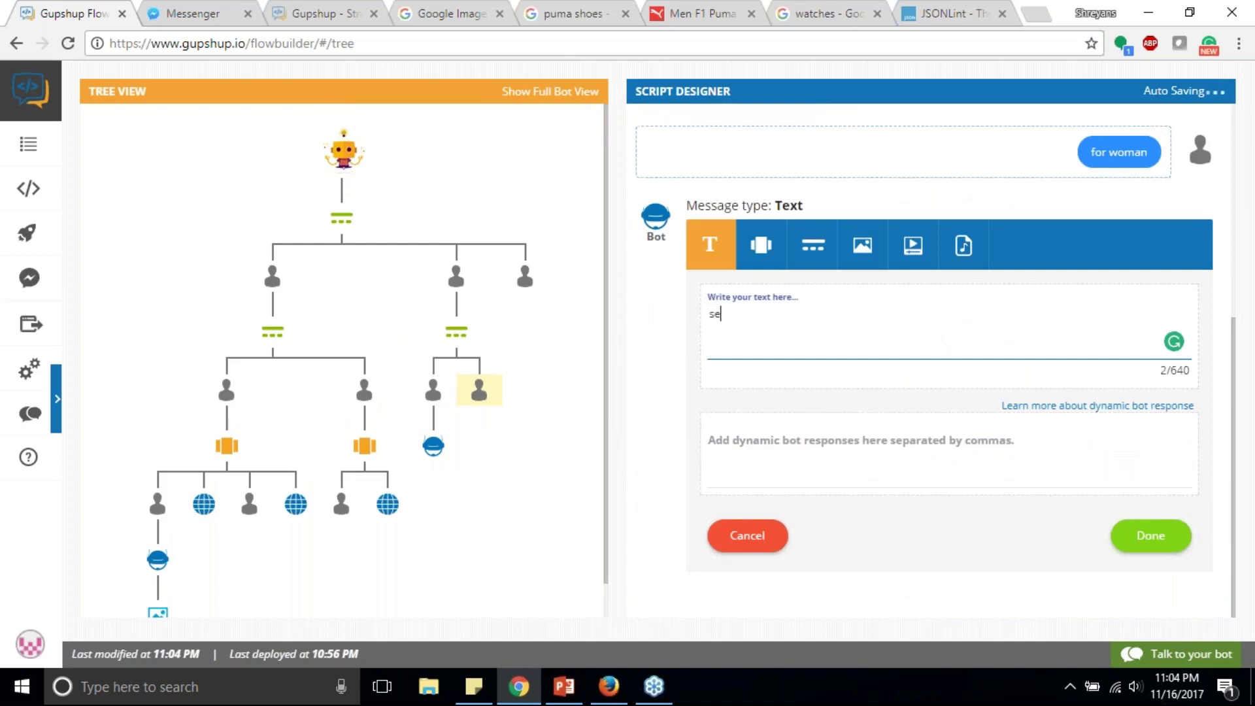
pyautogui.write('arching for')
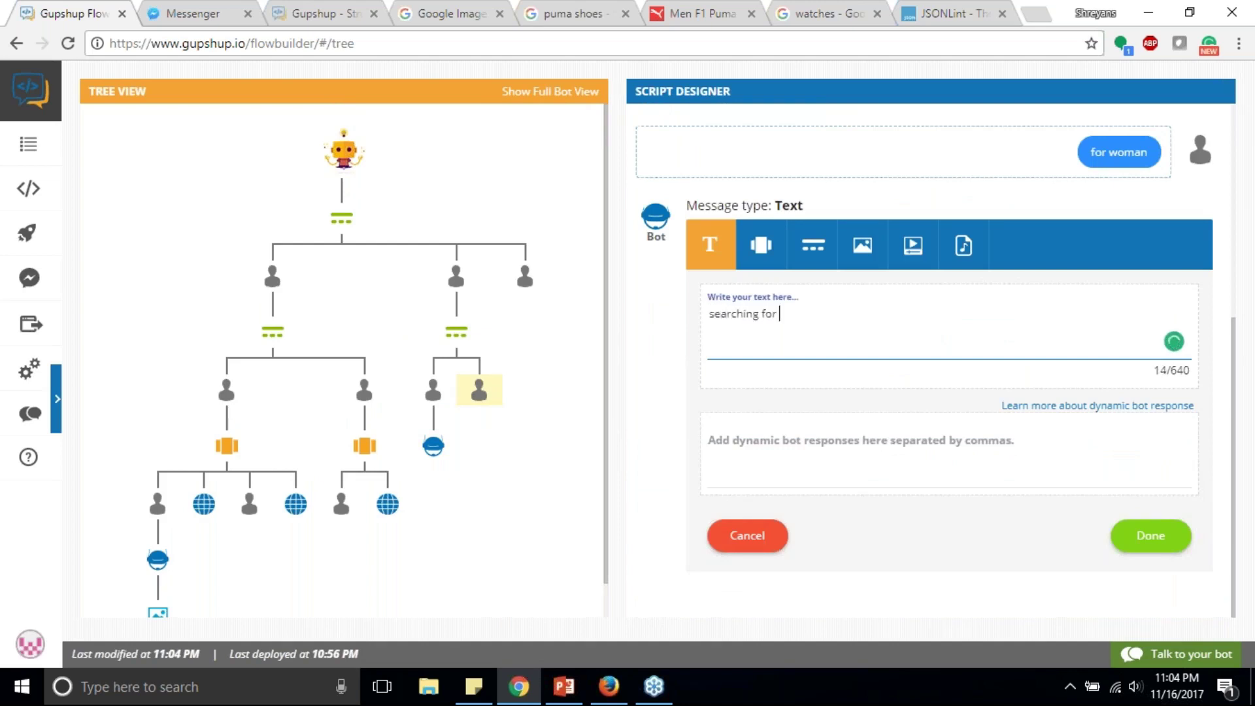
pyautogui.press('BackSpace')
pyautogui.press('BackSpace')
pyautogui.write('on')
pyautogui.press('BackSpace')
pyautogui.press('BackSpace')
pyautogui.write("in women's collection")
pyautogui.click(1147, 540)
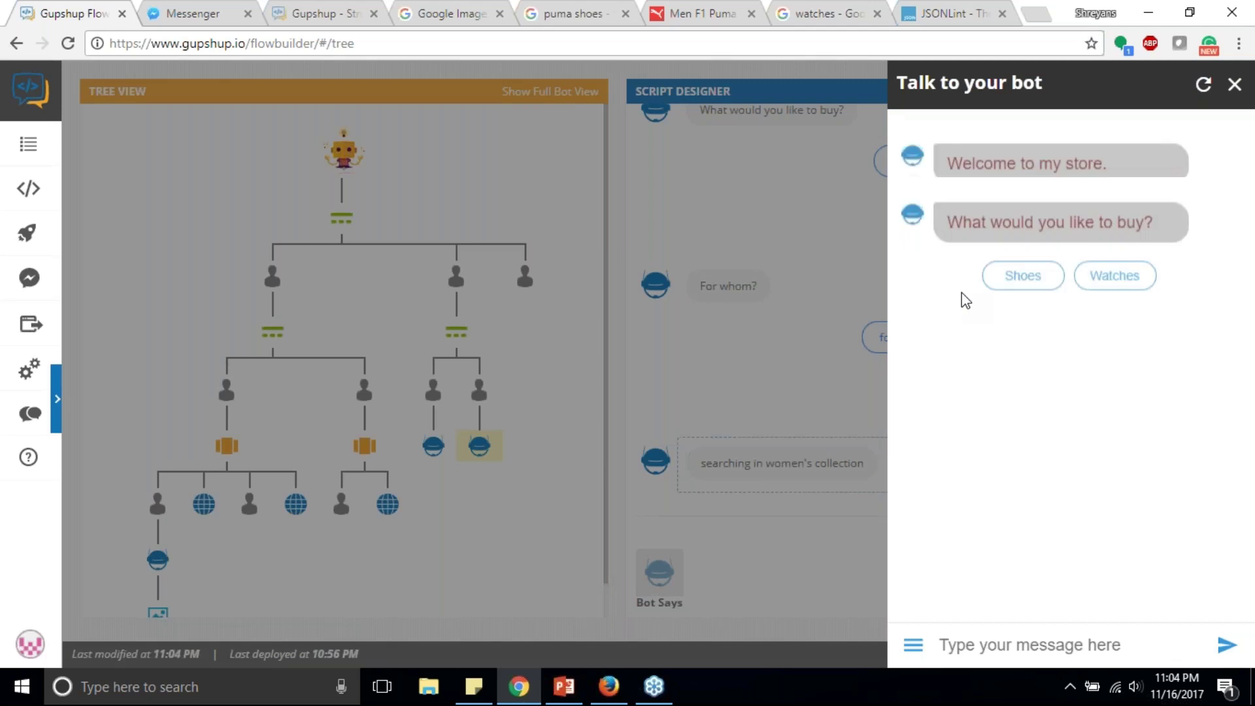
# - Test intent matching in the bot chat by choosing Watches and answering "for my wife", and close the chat
pyautogui.click(1114, 269)
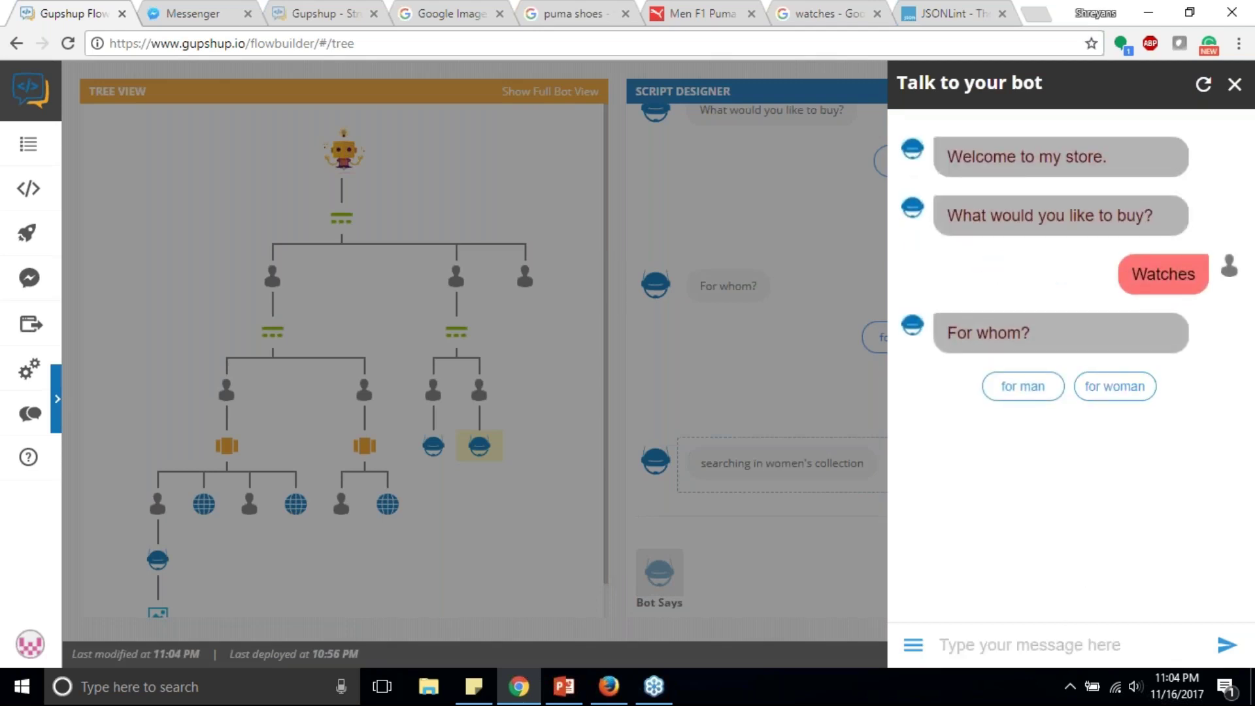
pyautogui.write('for w')
pyautogui.press('BackSpace')
pyautogui.write('man')
pyautogui.press('Return')
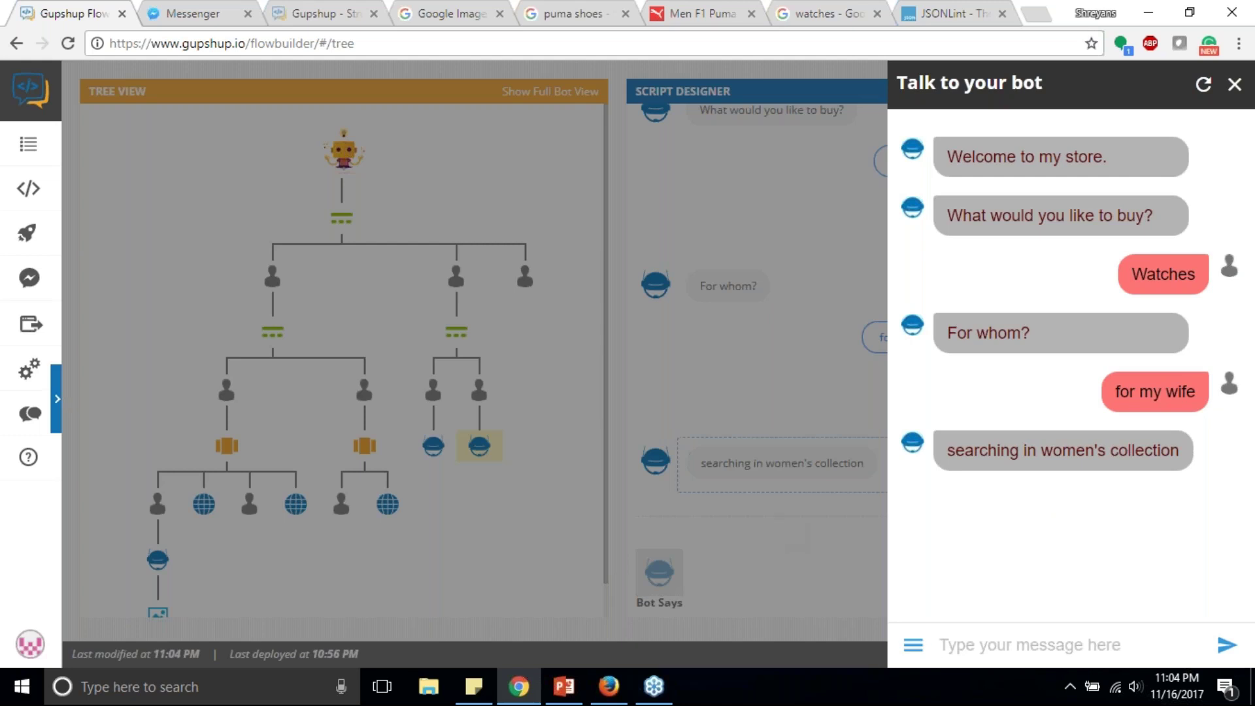
pyautogui.press('Escape')
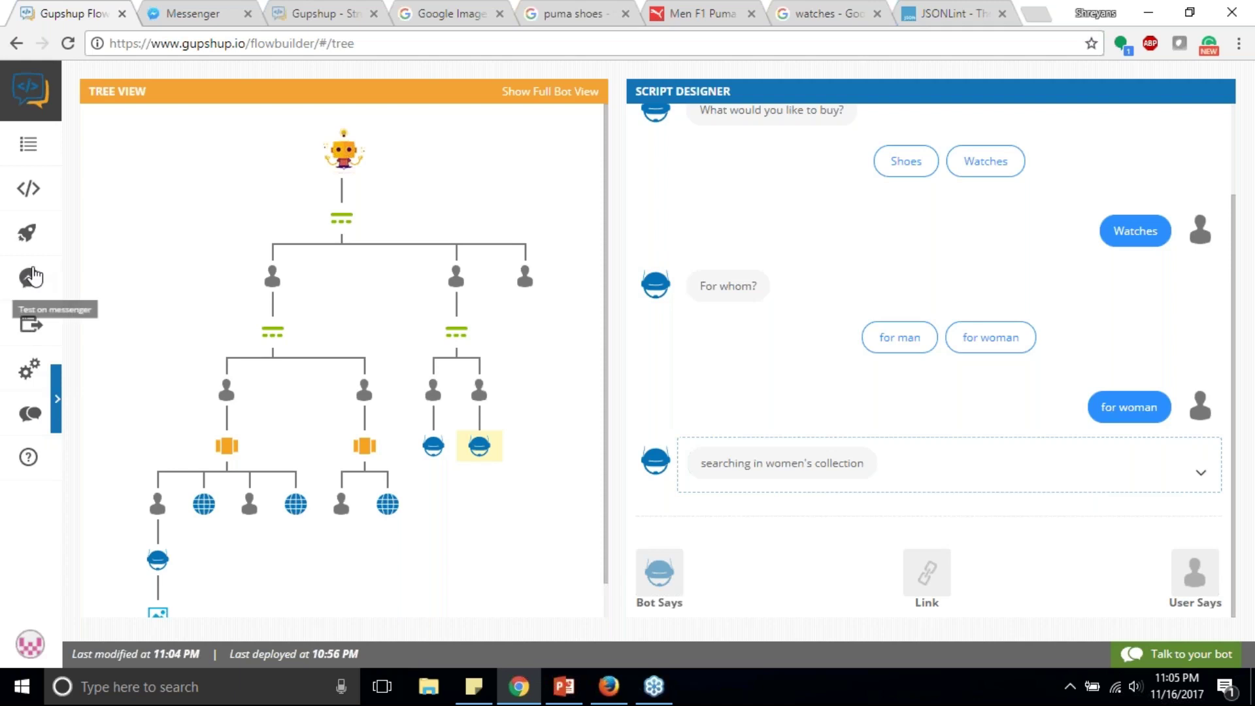
# - Deploy the updated bot
pyautogui.click(27, 233)
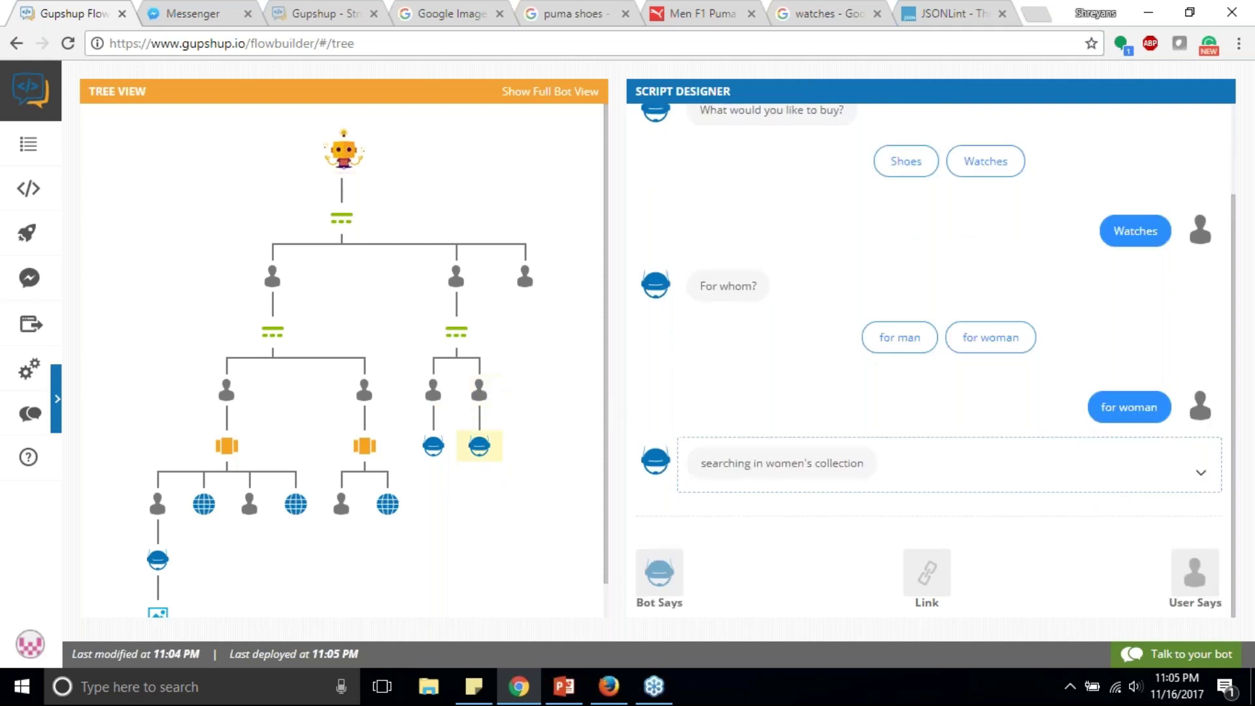
# - Move the "Thanks for shopping" reply and its image from the first Nike Buy answer to below the women's collection reply in the Watches branch
pyautogui.click(459, 339)
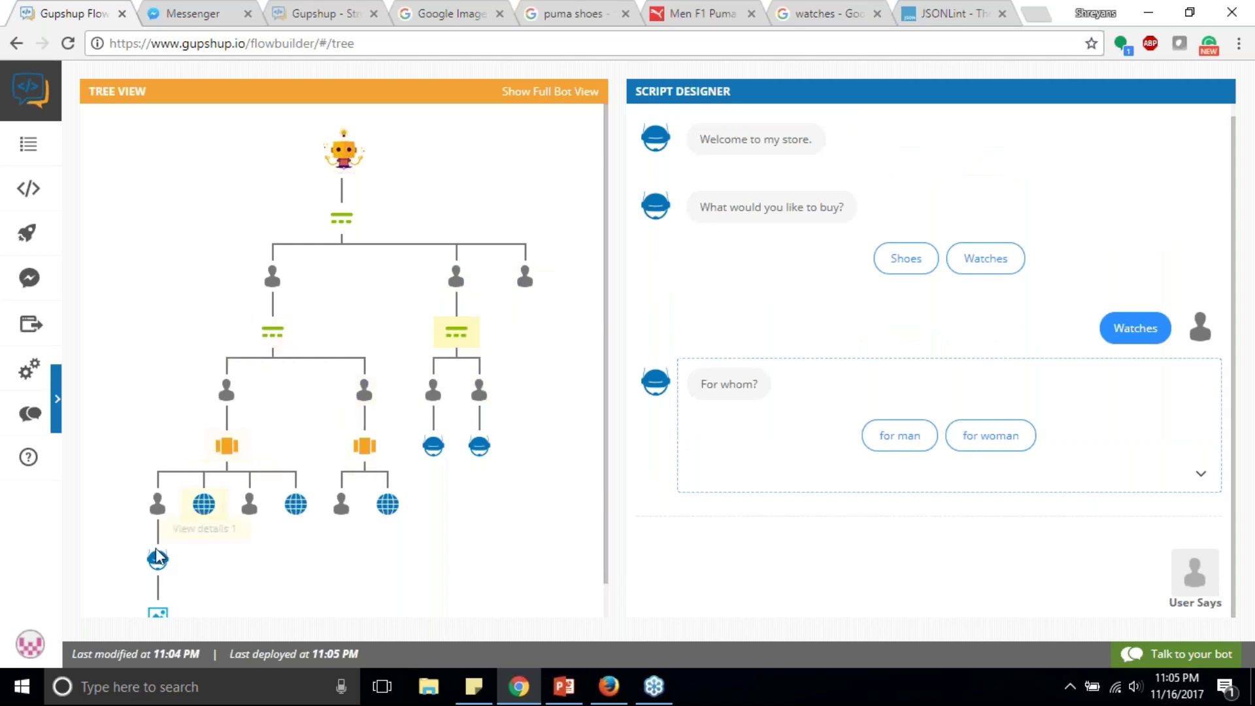
pyautogui.click(157, 504)
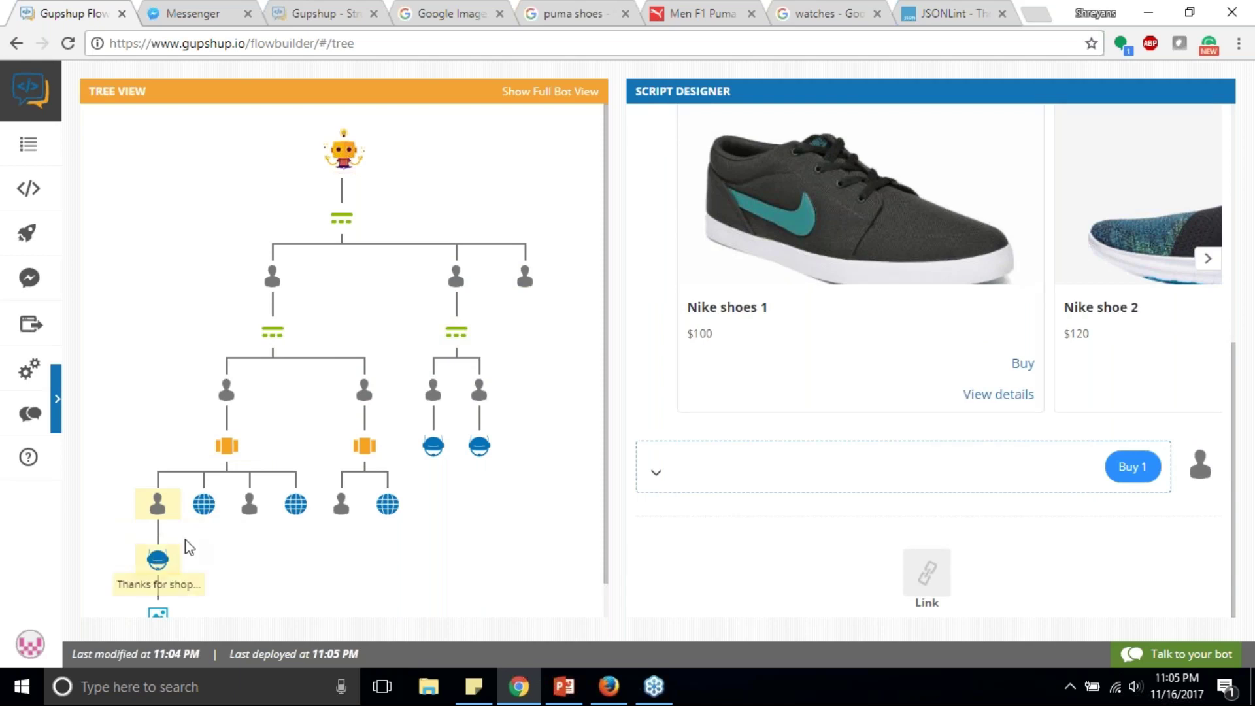
pyautogui.scroll(-1, 346, 477)
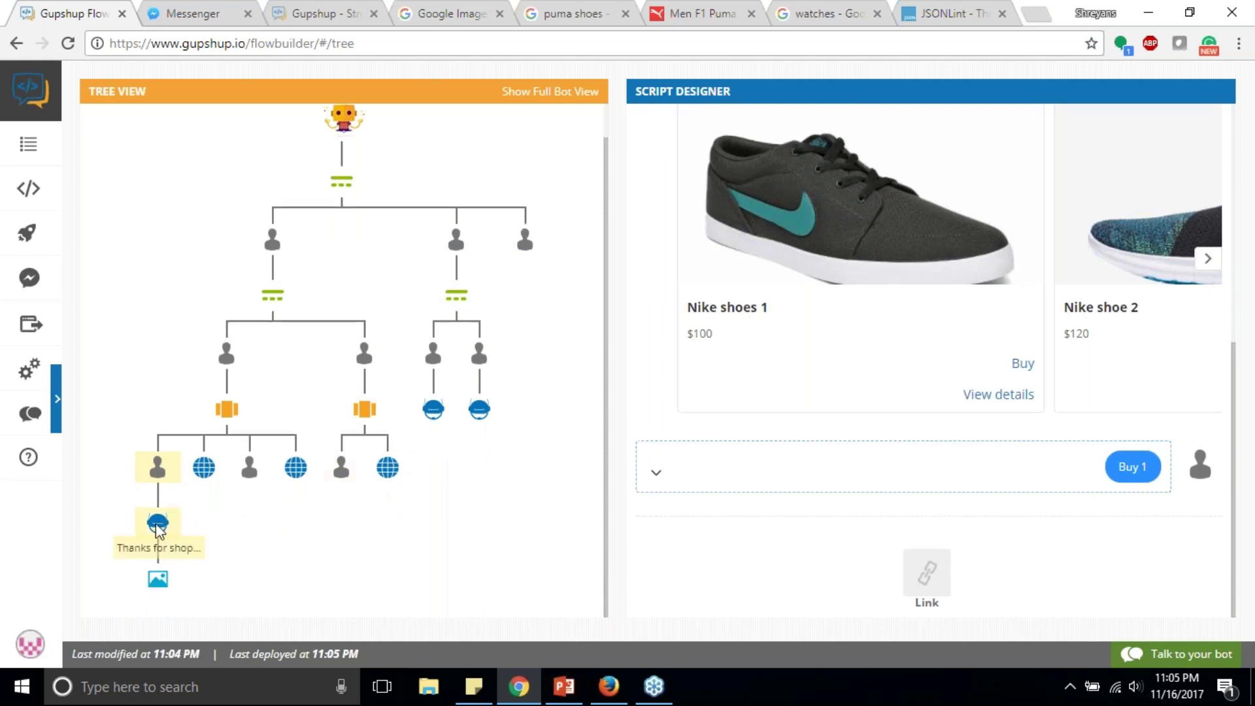
pyautogui.moveTo(157, 523); pyautogui.dragTo(265, 527)
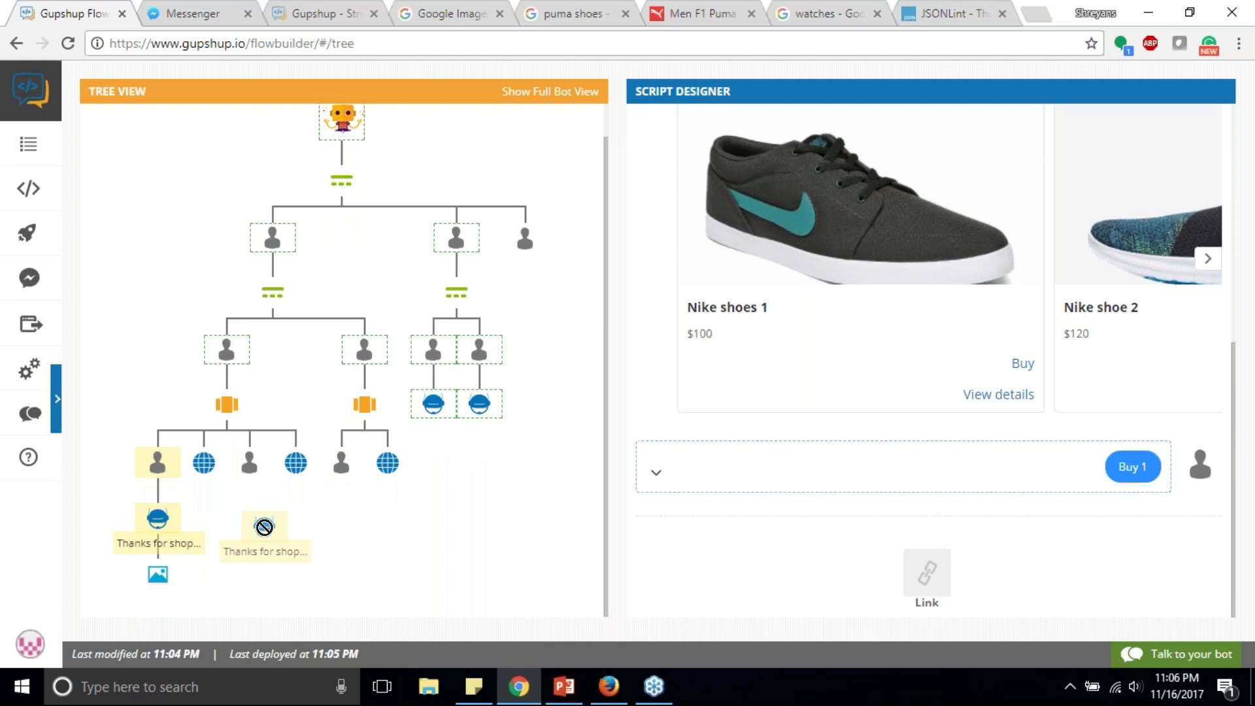
pyautogui.moveTo(264, 527); pyautogui.dragTo(480, 404)
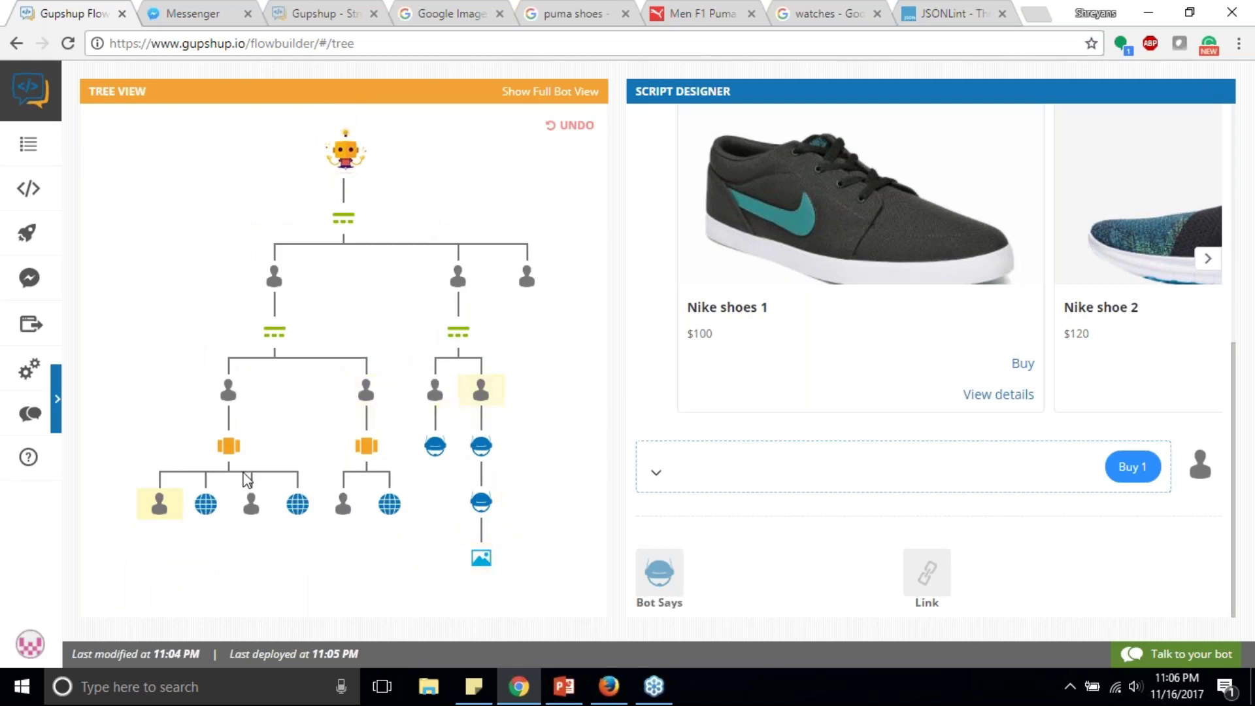
# - Add a quick reply asking "what size?" with options 6 and 7 under the first Nike shoe's Buy answer
pyautogui.click(659, 573)
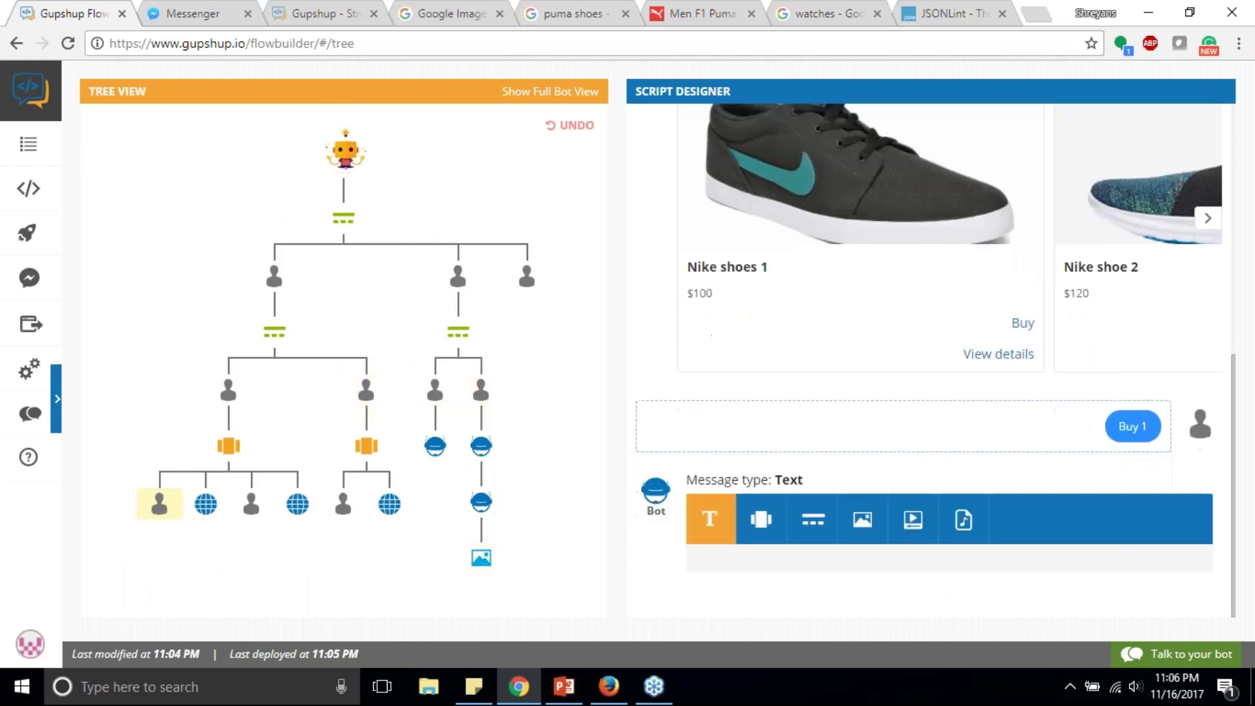
pyautogui.click(812, 244)
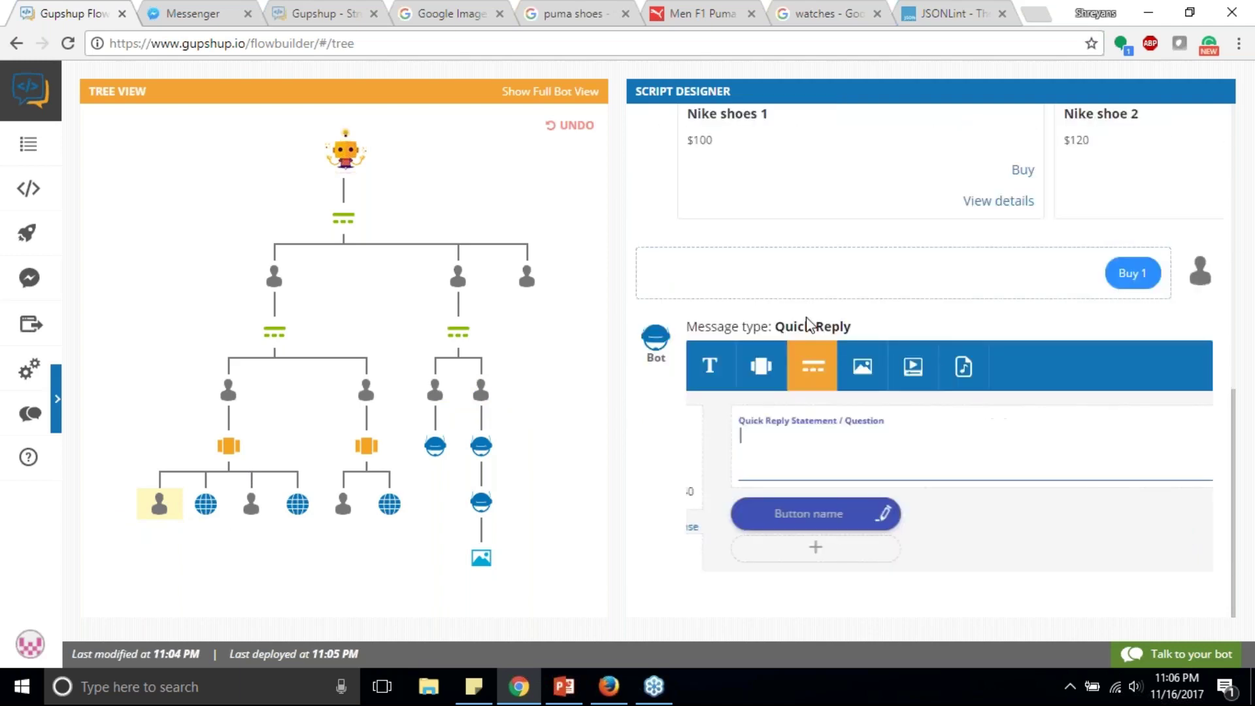
pyautogui.write('what size?')
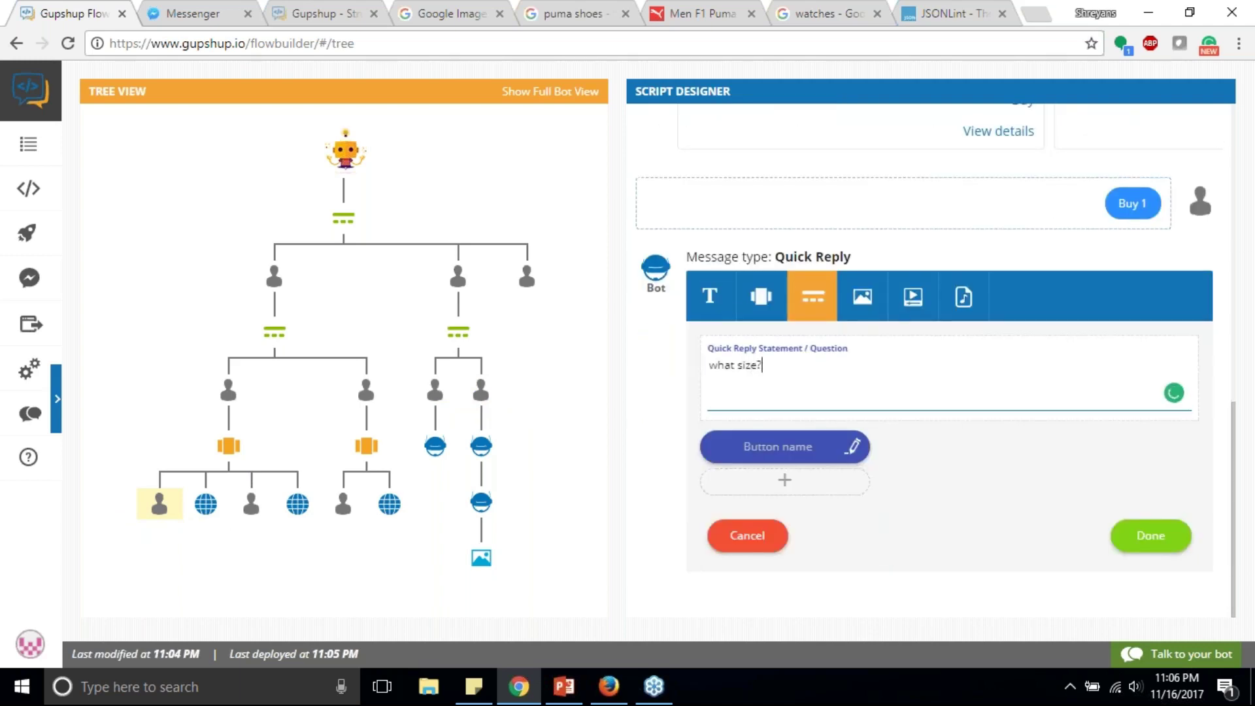
pyautogui.click(802, 448)
pyautogui.write('6')
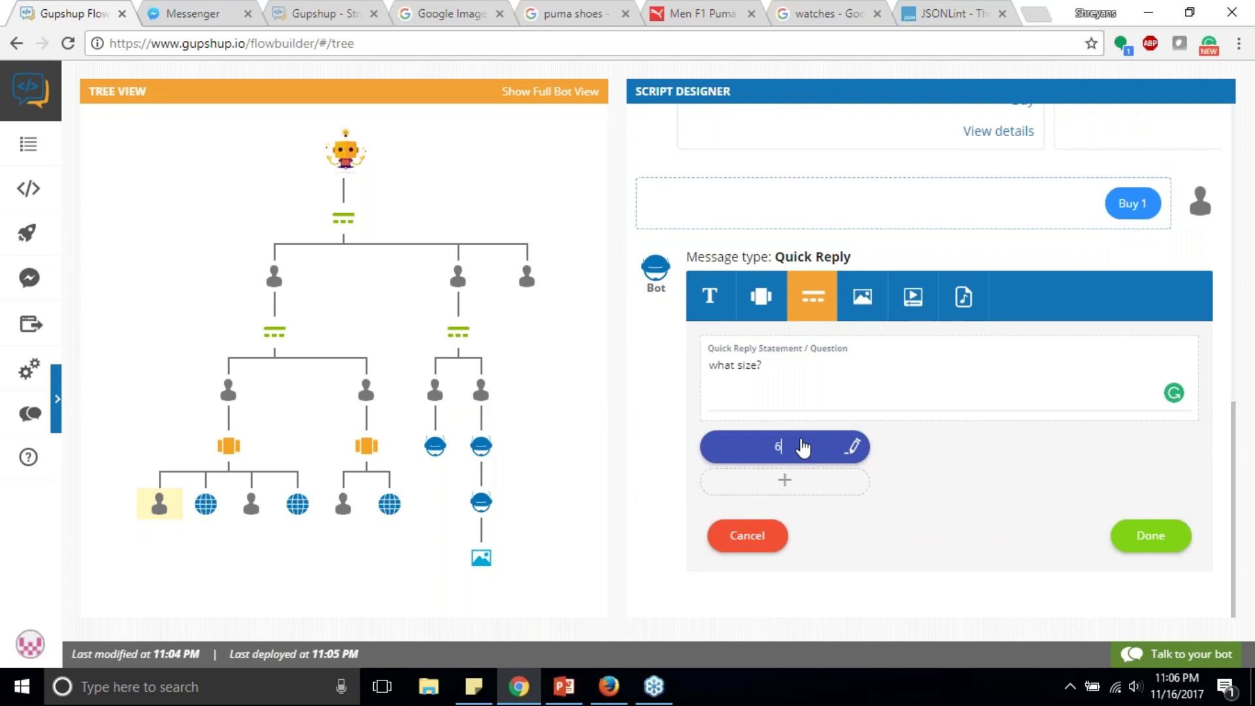
pyautogui.click(784, 479)
pyautogui.write('7')
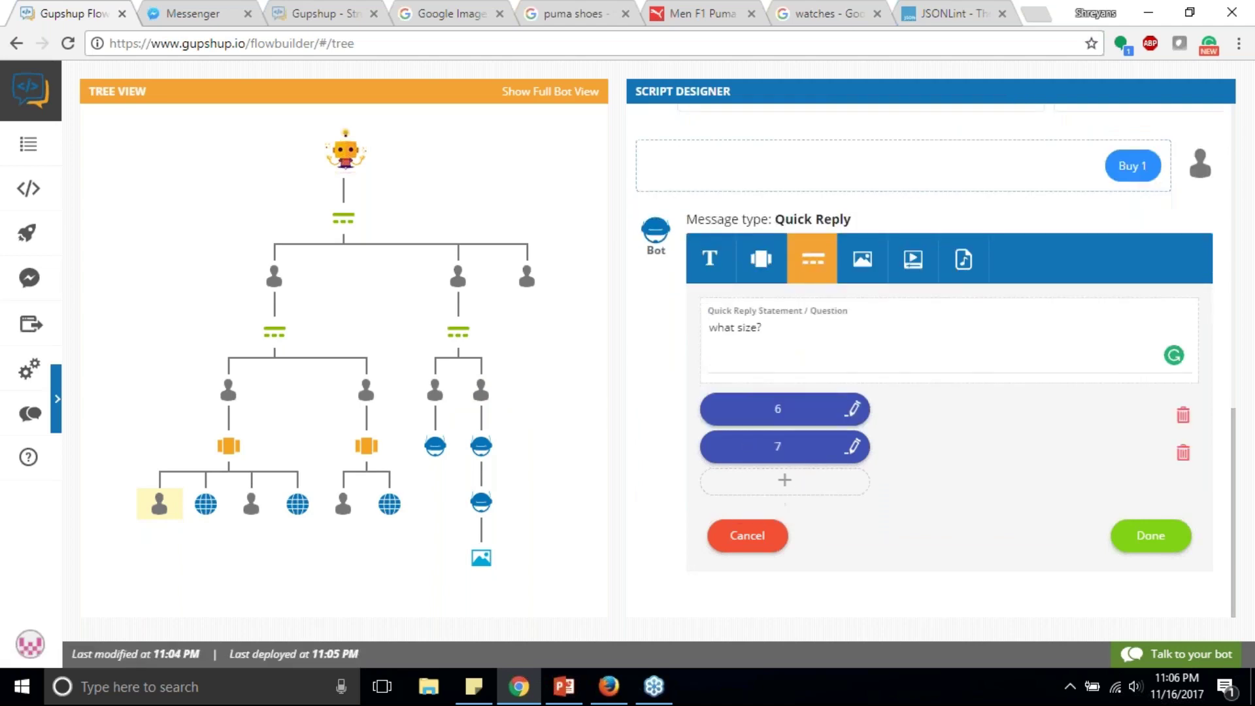
pyautogui.click(1150, 540)
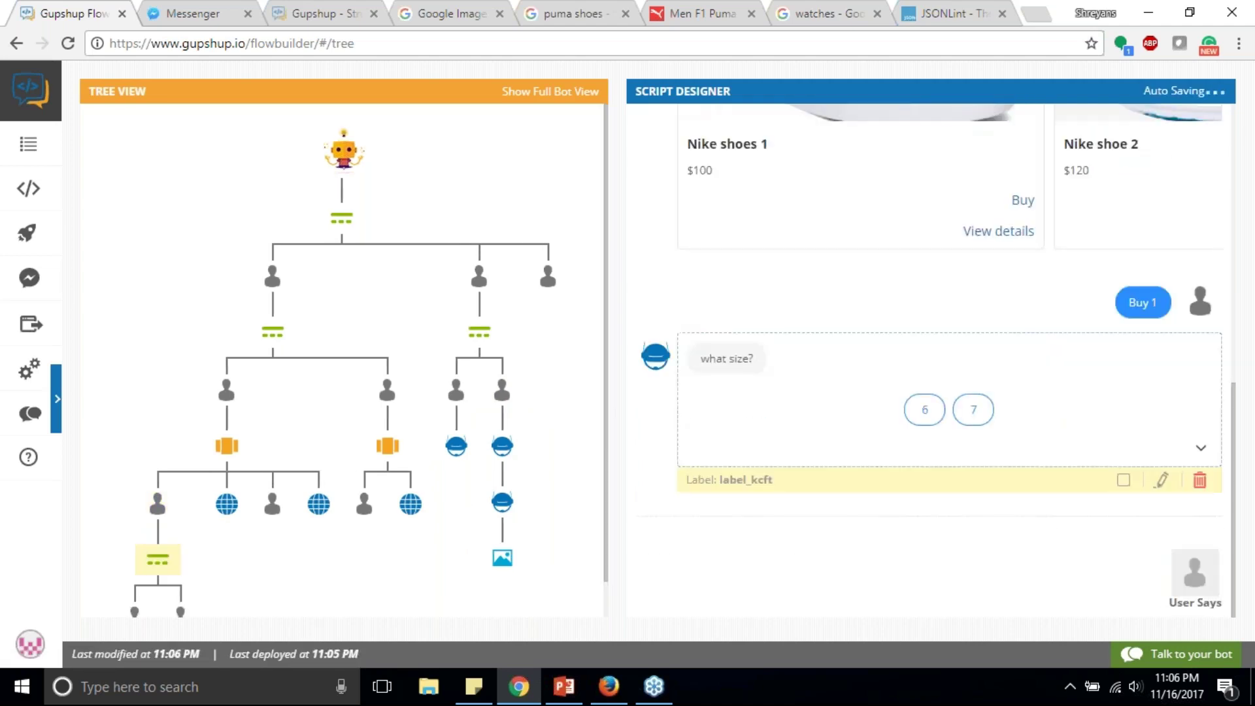
# - Move the "Thanks for shopping" reply and its image from the Watches branch to the size 6 answer
pyautogui.scroll(-1, 246, 558)
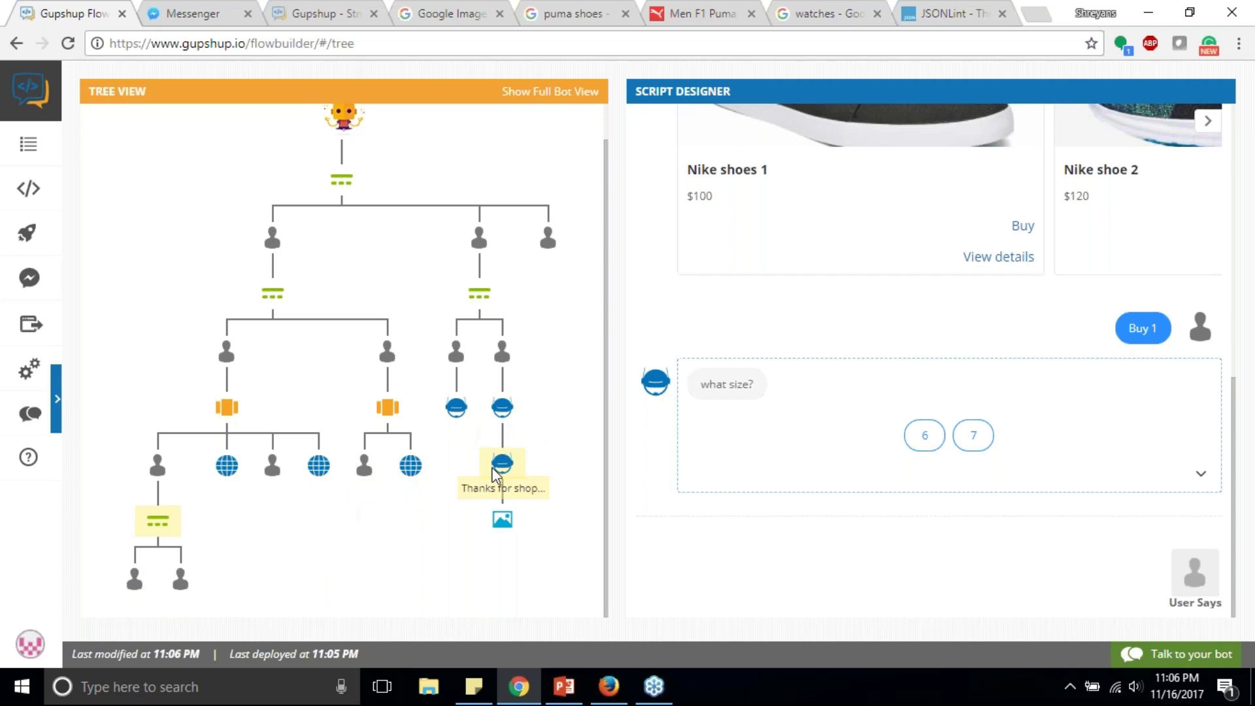
pyautogui.moveTo(495, 475); pyautogui.dragTo(134, 578)
pyautogui.scroll(-2, 289, 521)
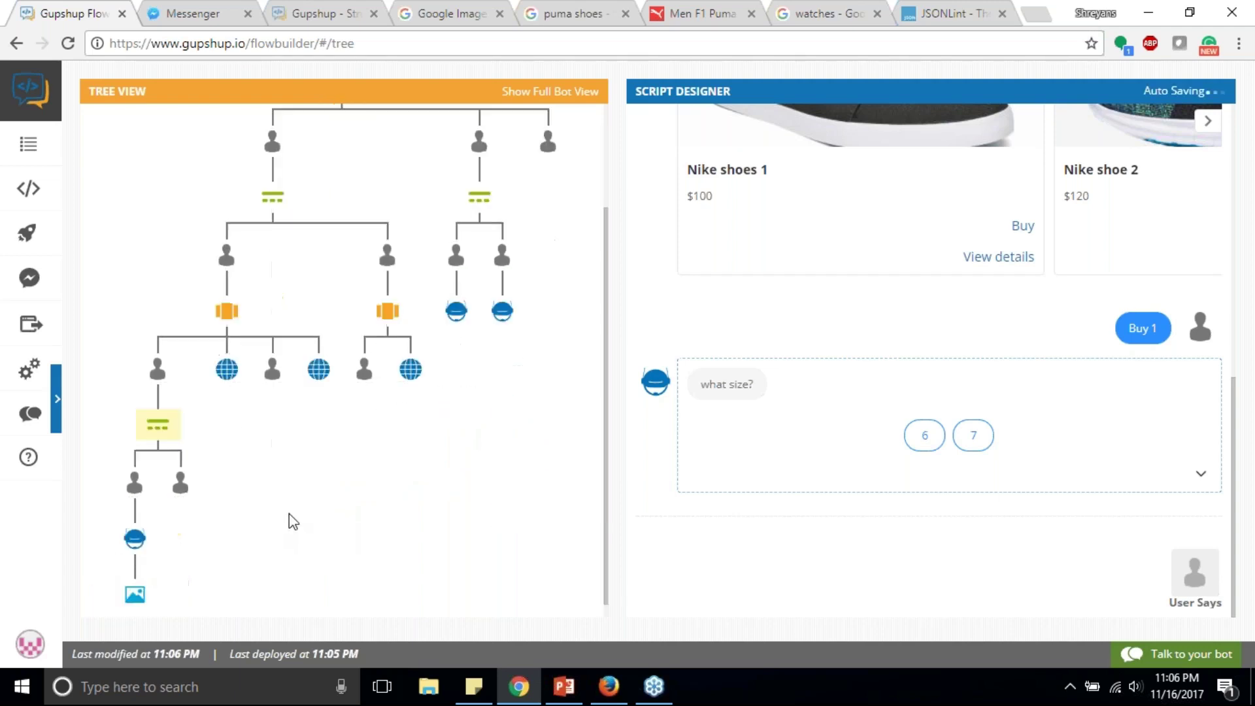
# - Link the size 7 answer to the size 6 answer as its Goto state
pyautogui.click(182, 467)
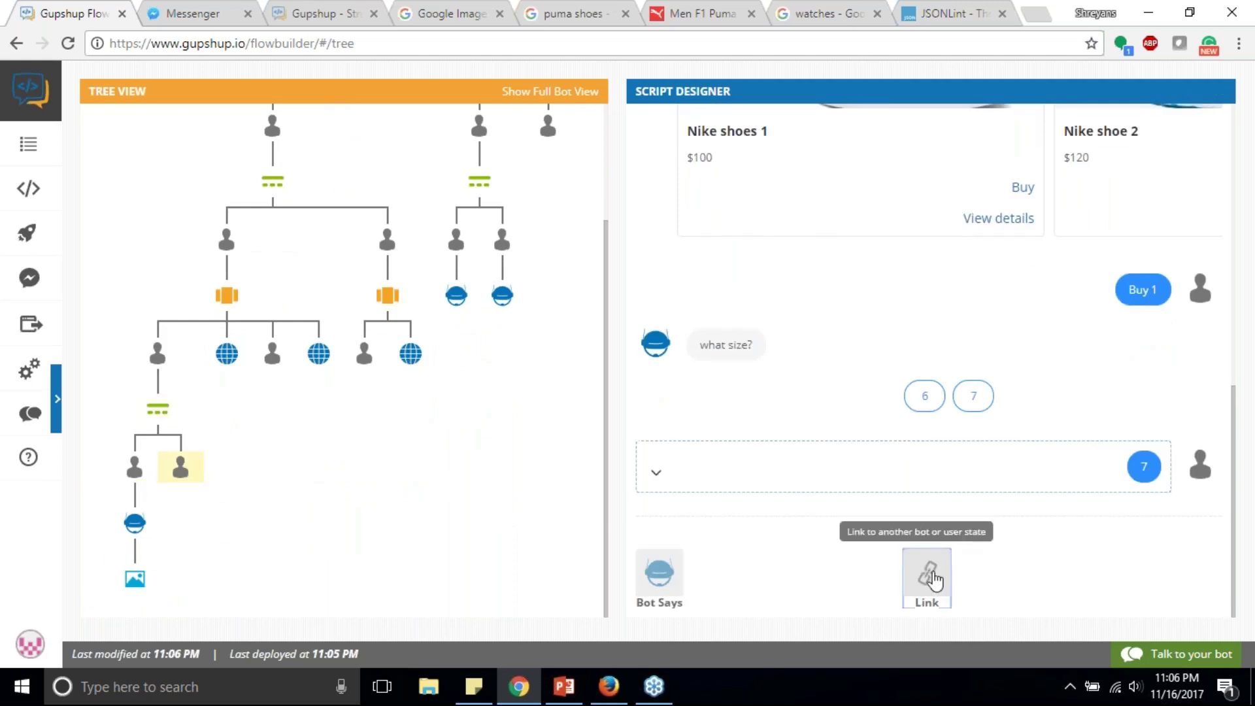
pyautogui.click(931, 575)
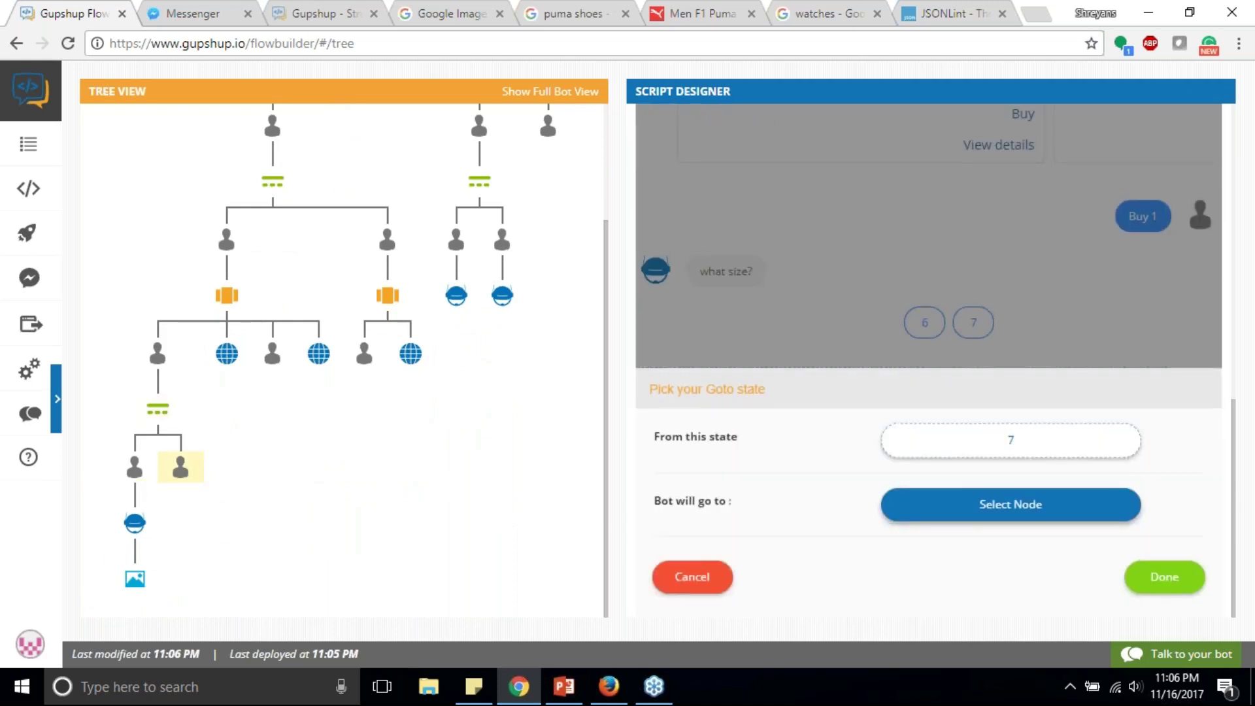
pyautogui.click(954, 507)
pyautogui.scroll(-2, 443, 562)
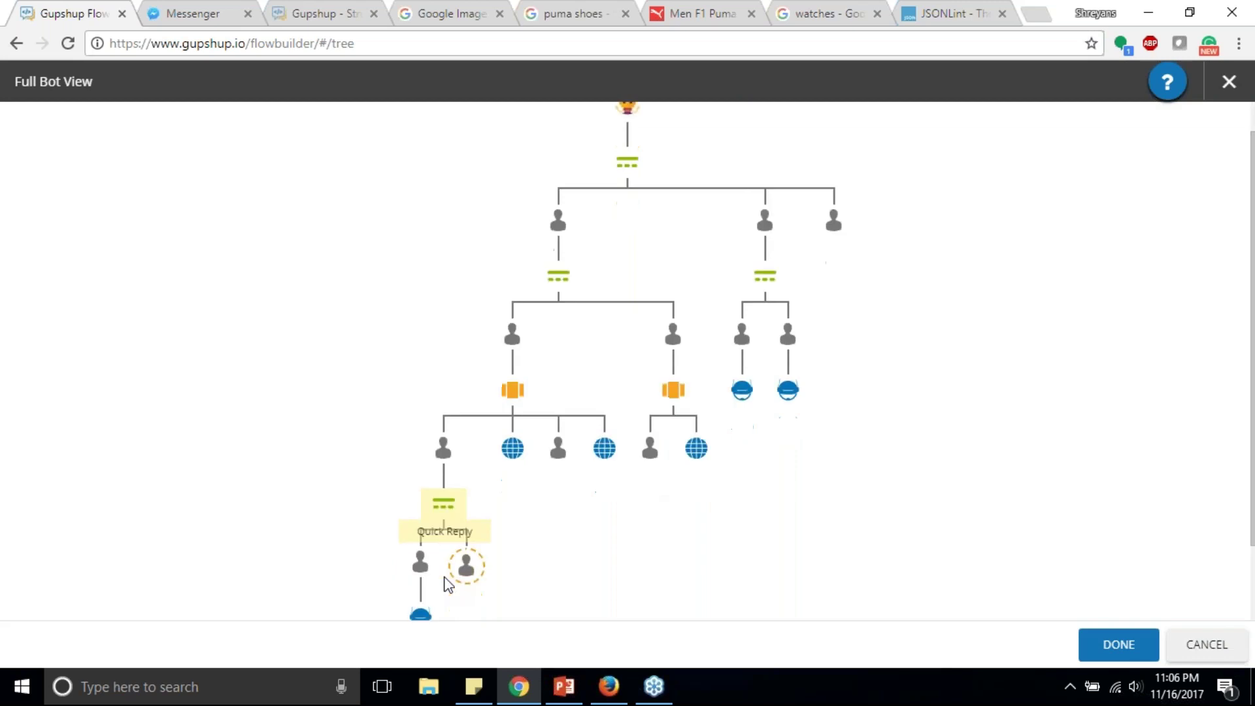
pyautogui.click(419, 469)
pyautogui.click(1118, 644)
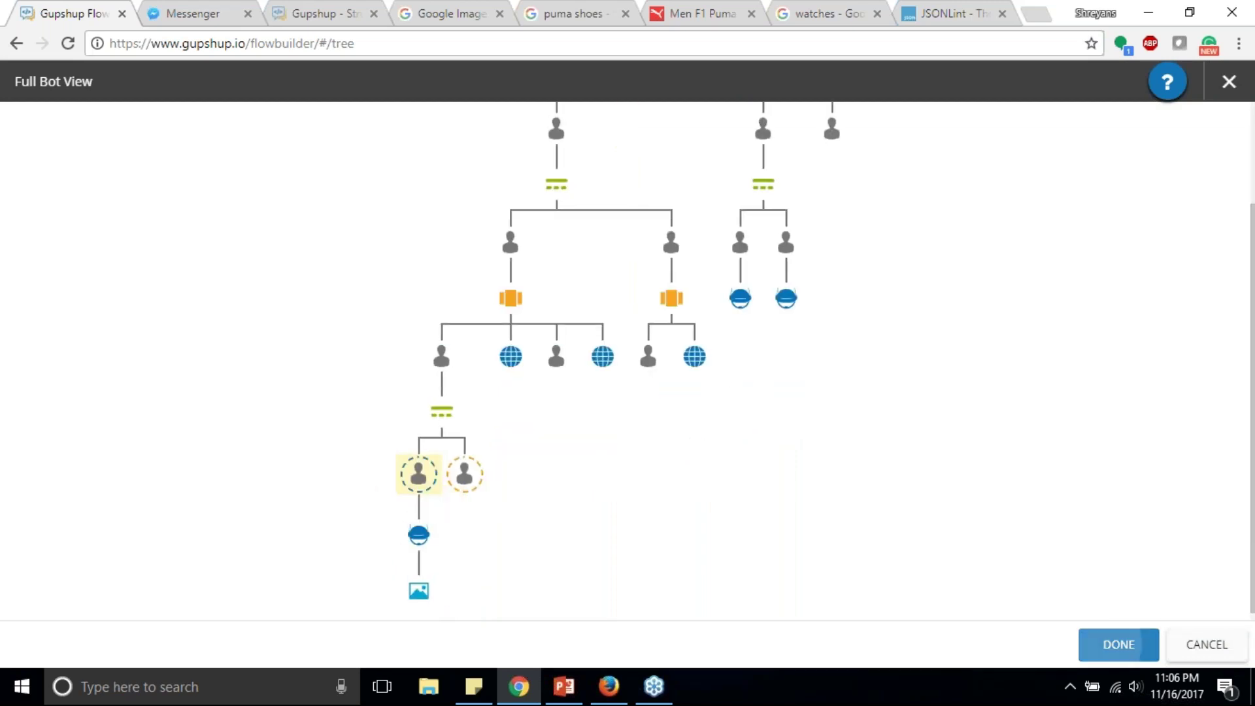
pyautogui.click(1164, 585)
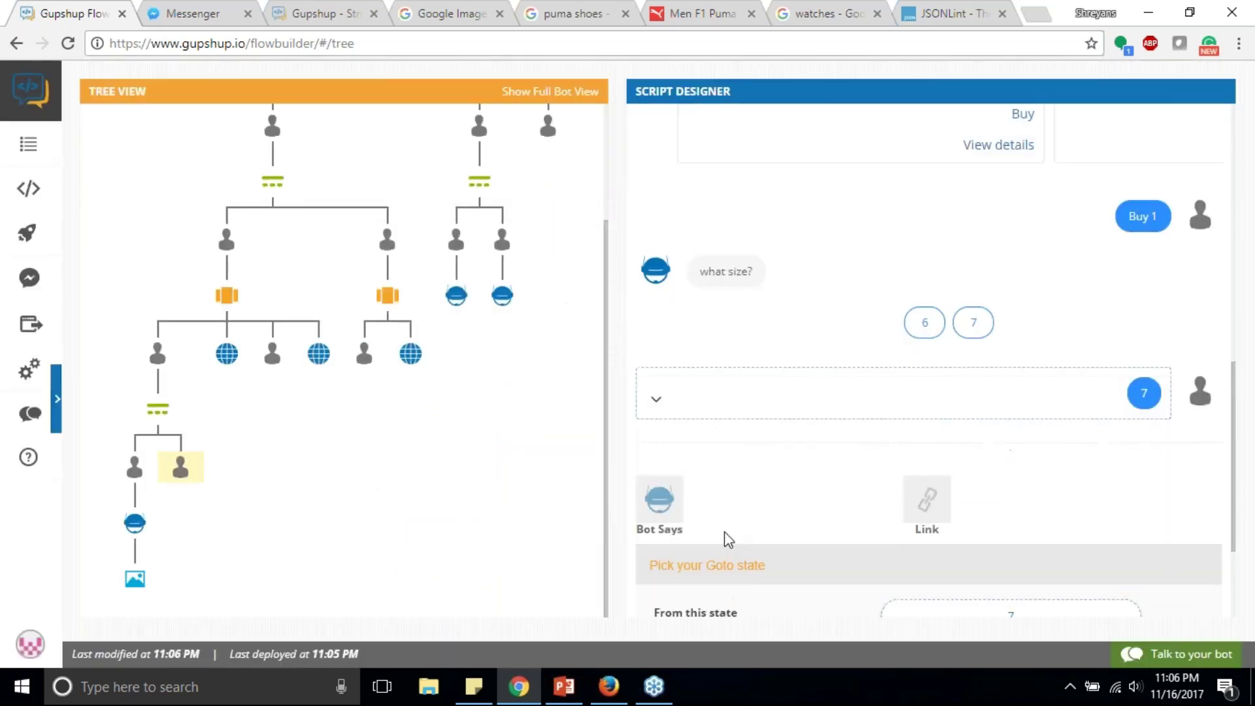
# - Check the links of the second Nike and first Puma Buy answers, and review all connections in the full bot view
pyautogui.click(269, 352)
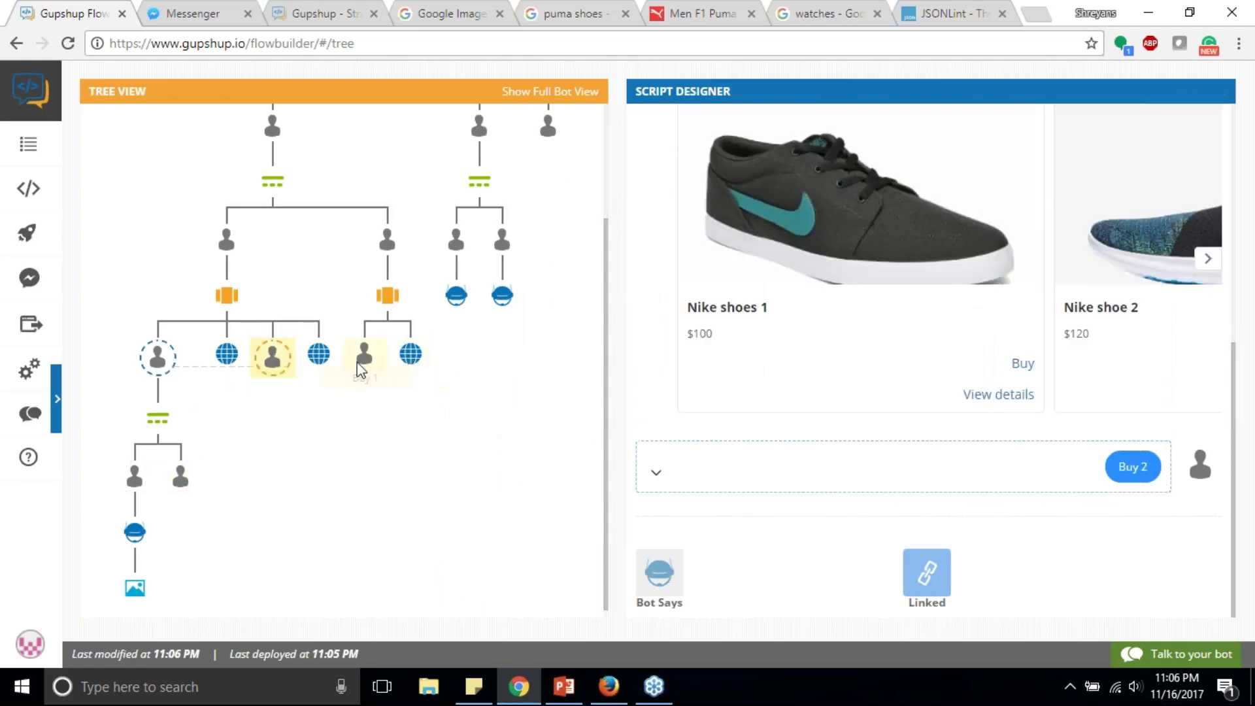
pyautogui.click(372, 378)
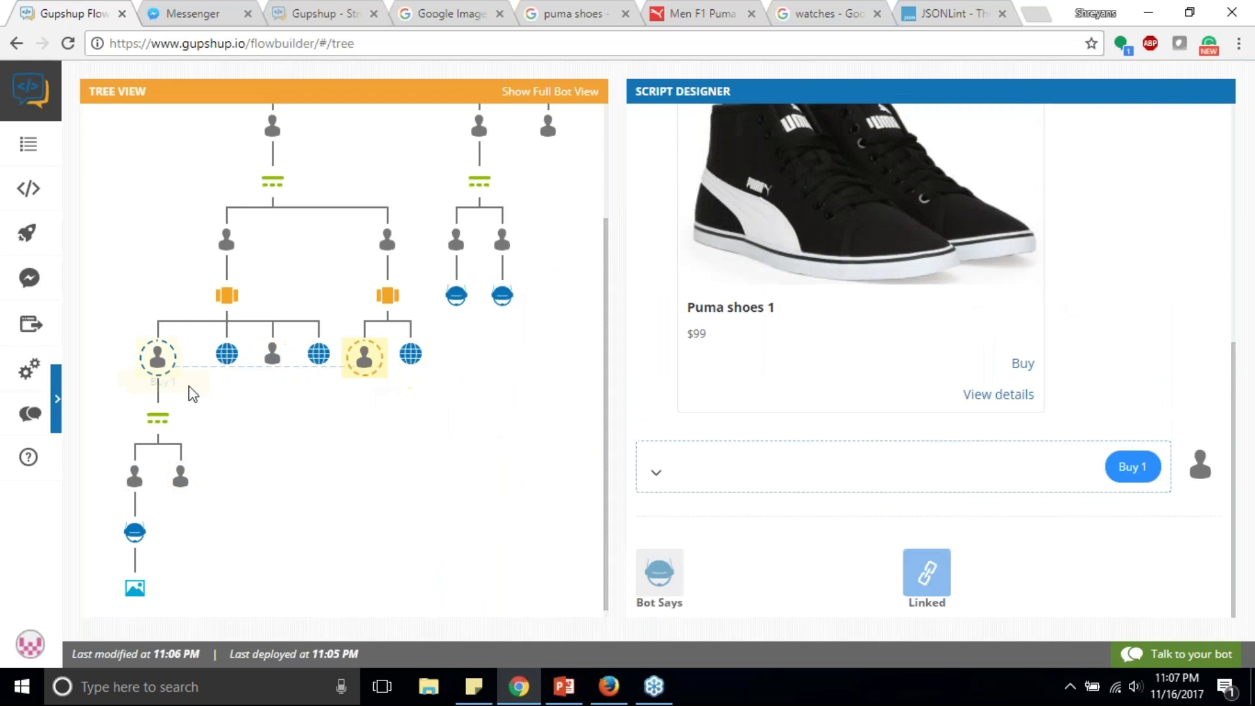
pyautogui.scroll(3, 438, 392)
pyautogui.click(550, 91)
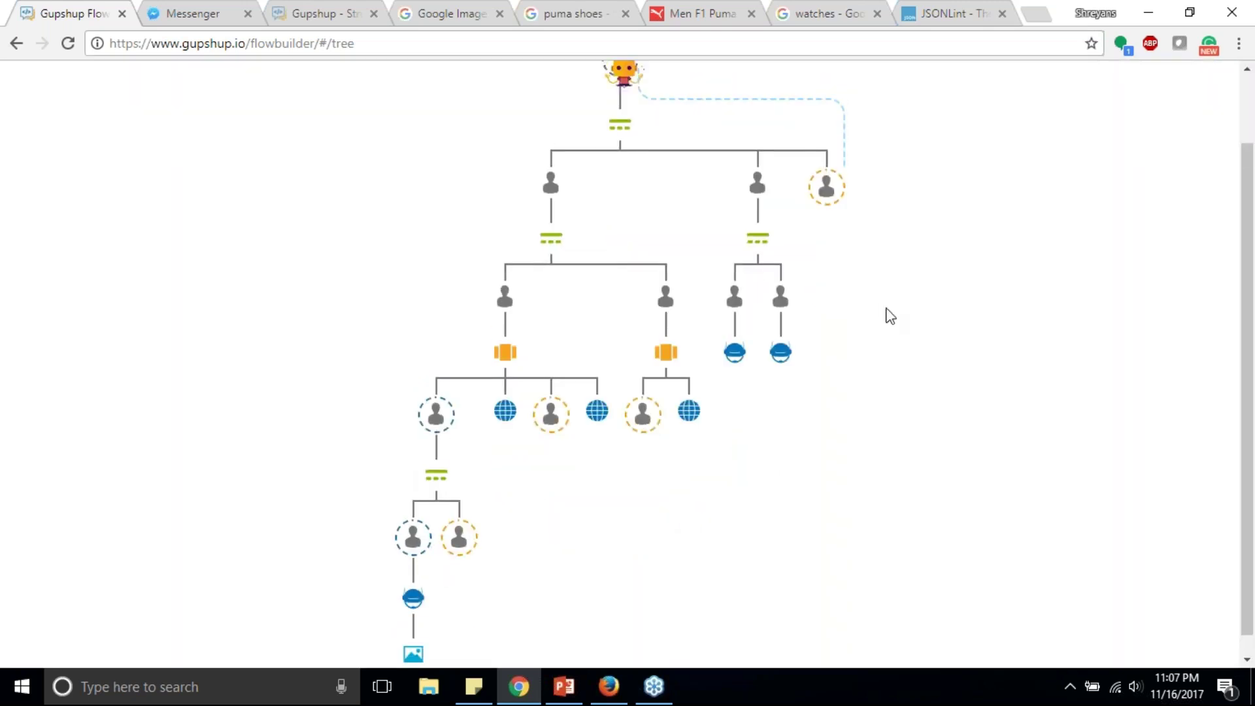
pyautogui.click(1214, 88)
pyautogui.scroll(6, 872, 263)
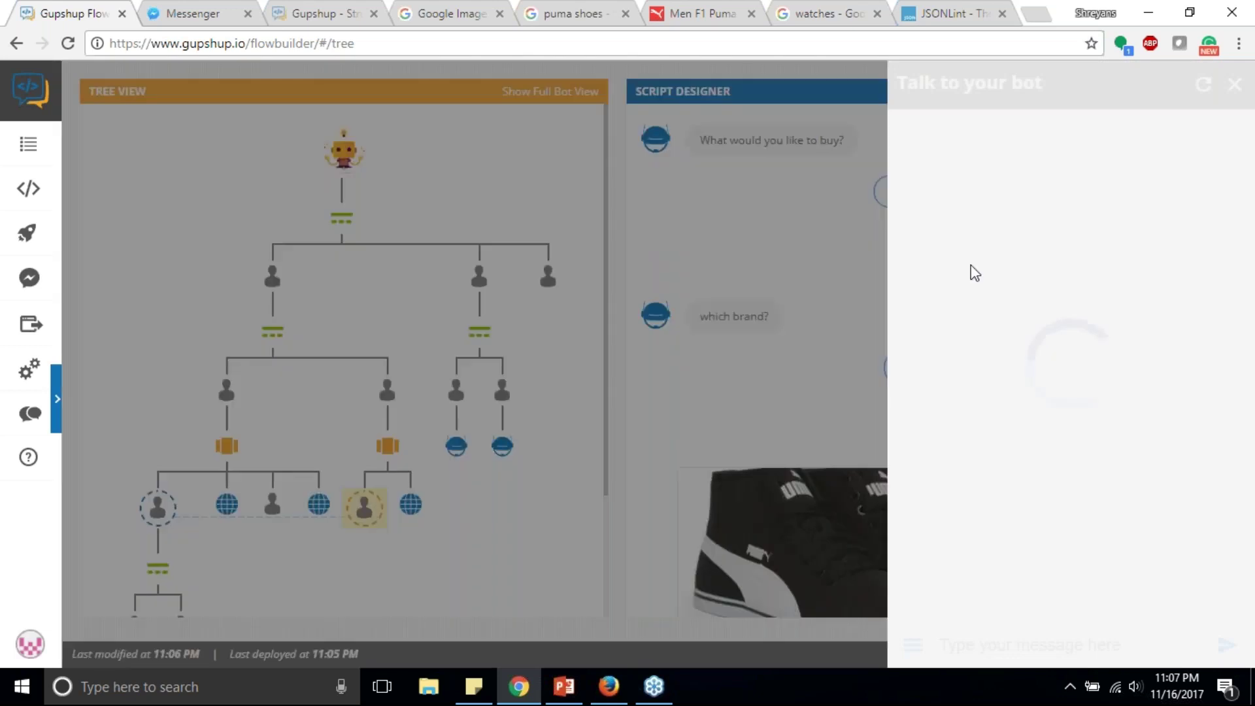
# - Test the purchase flow in the bot chat by choosing Shoes, Nike, Buy and size 7, and close the chat
pyautogui.click(1008, 274)
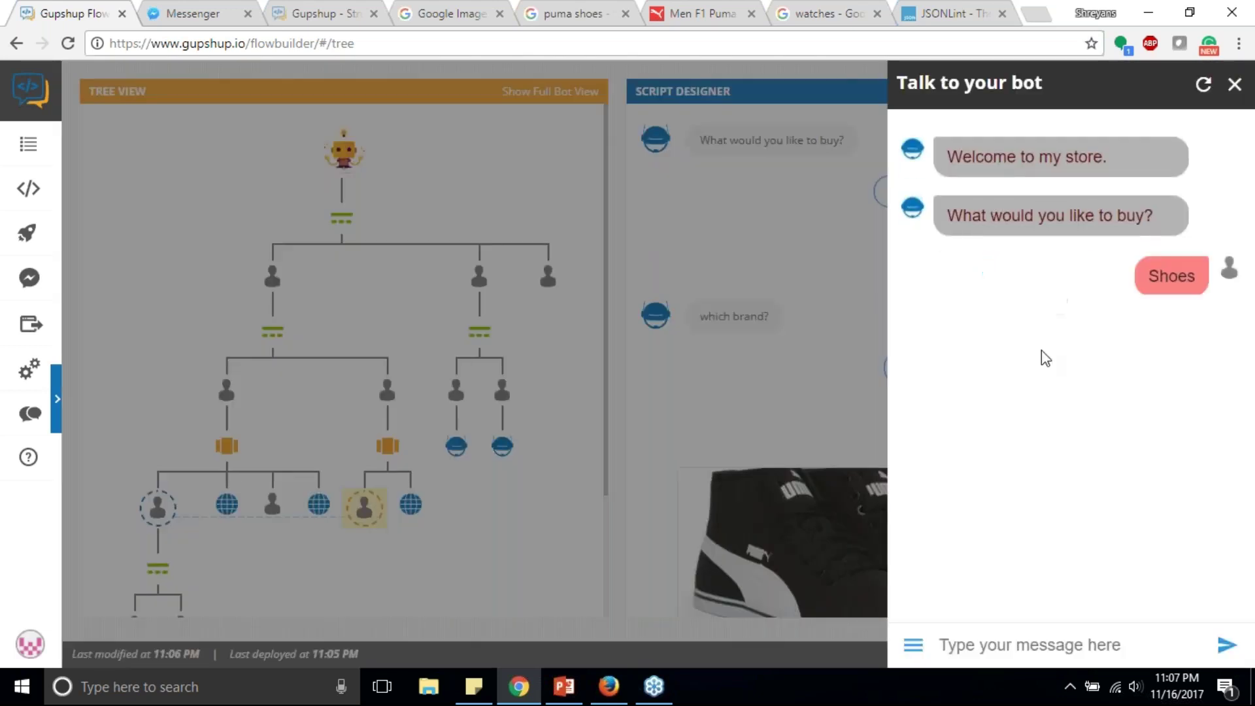
pyautogui.click(1026, 394)
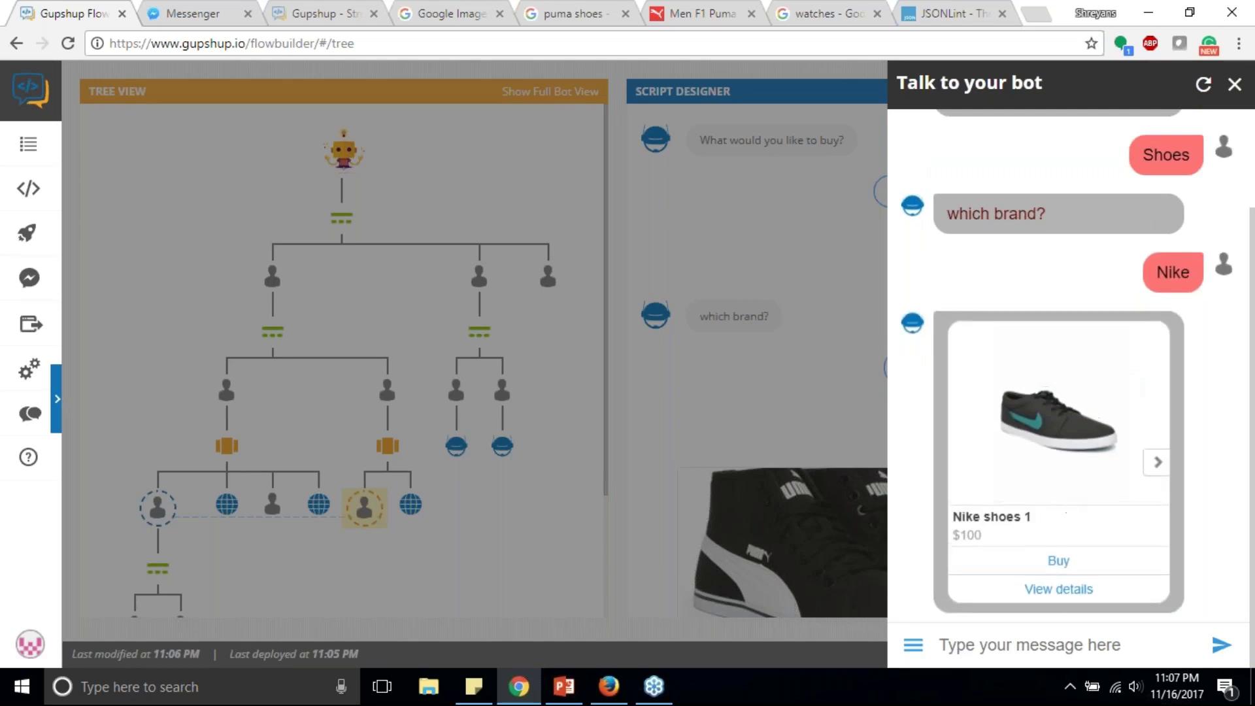
pyautogui.click(1058, 557)
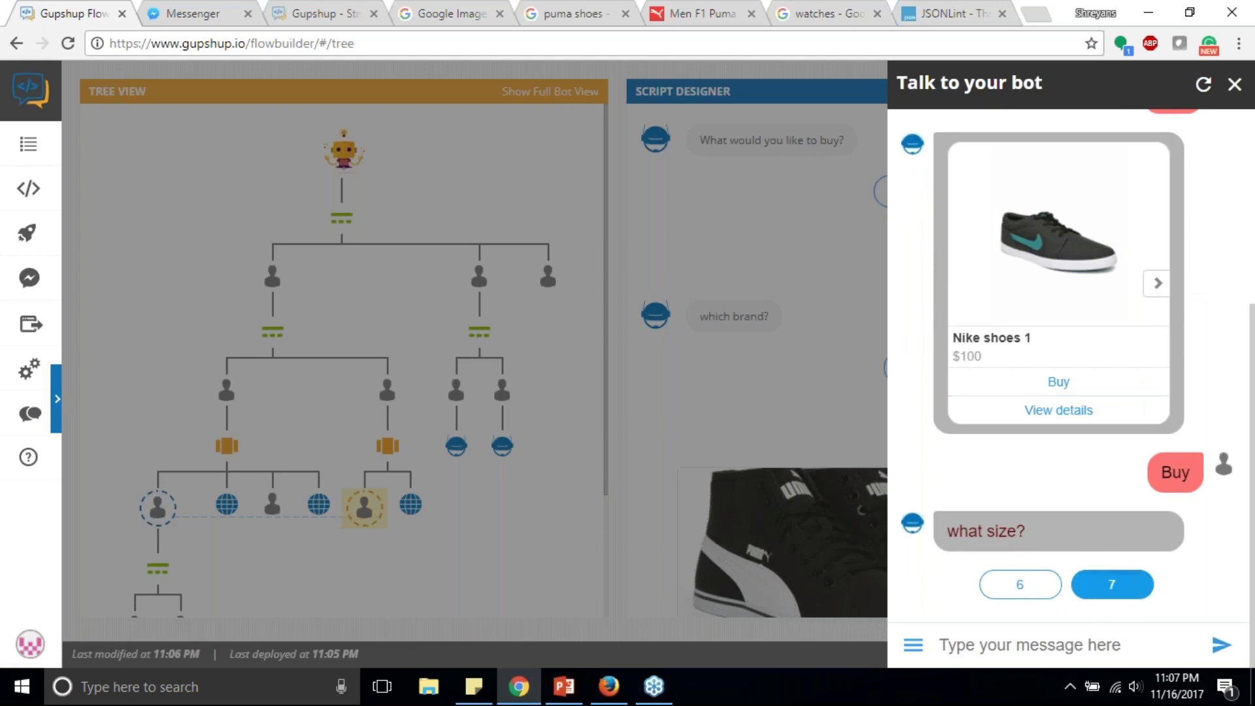
pyautogui.click(1111, 588)
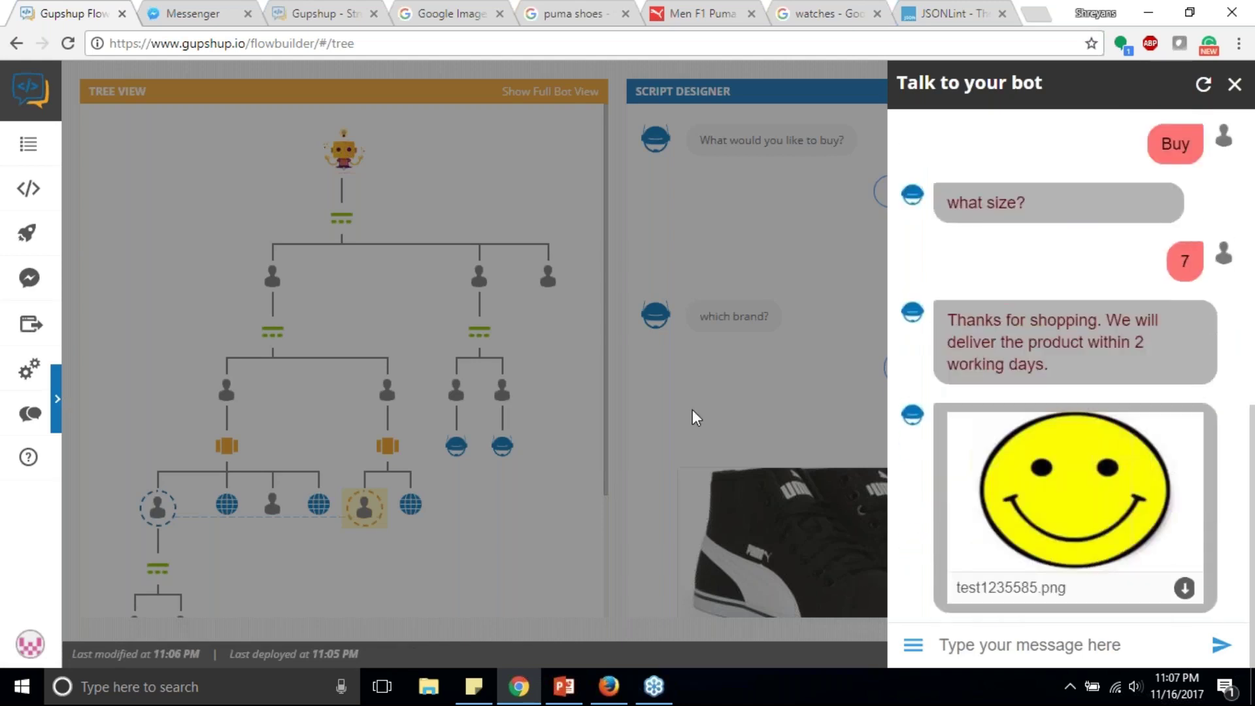
pyautogui.click(692, 409)
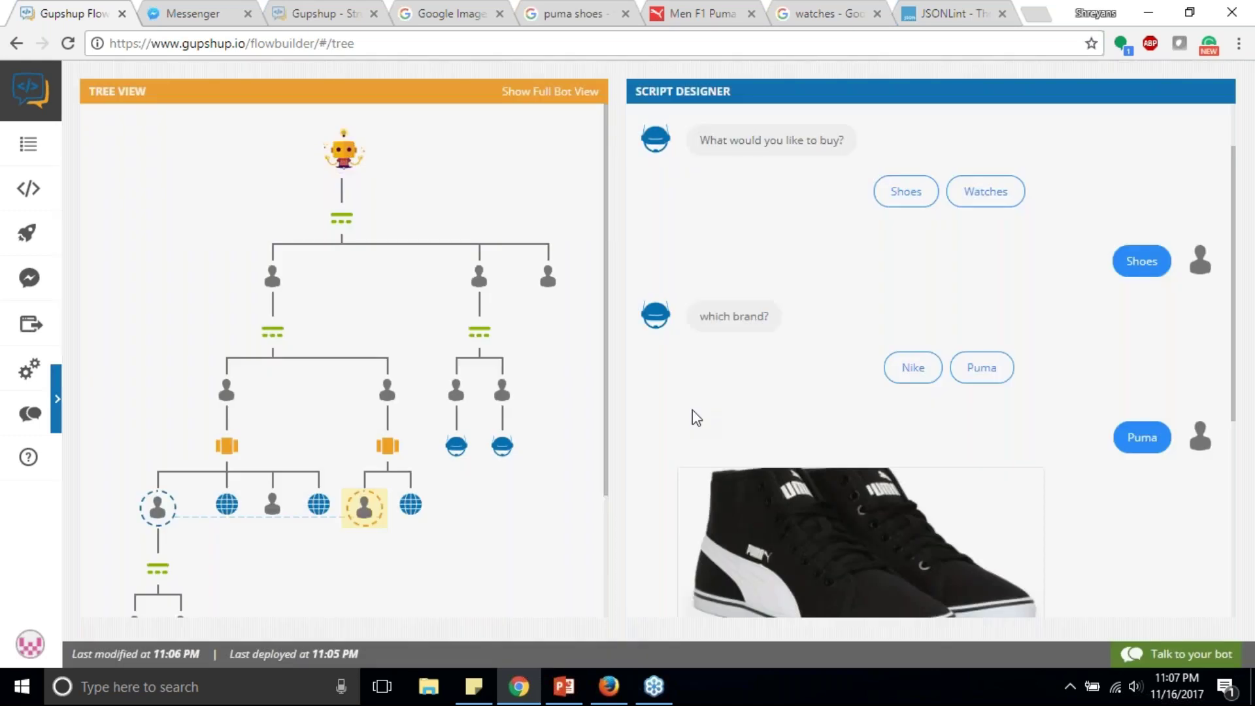
# - Open the webinardemobot code in the IDE in a new browser tab
pyautogui.moveTo(479, 335); pyautogui.dragTo(566, 368)
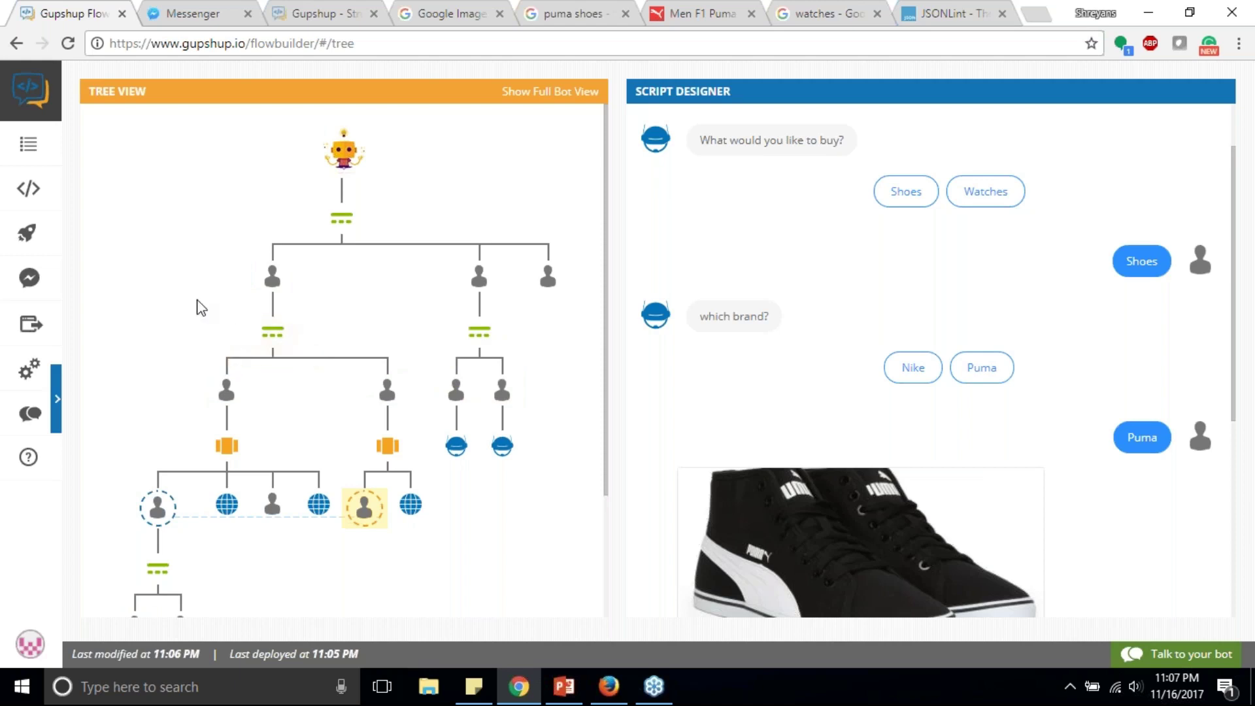
pyautogui.rightClick(33, 189)
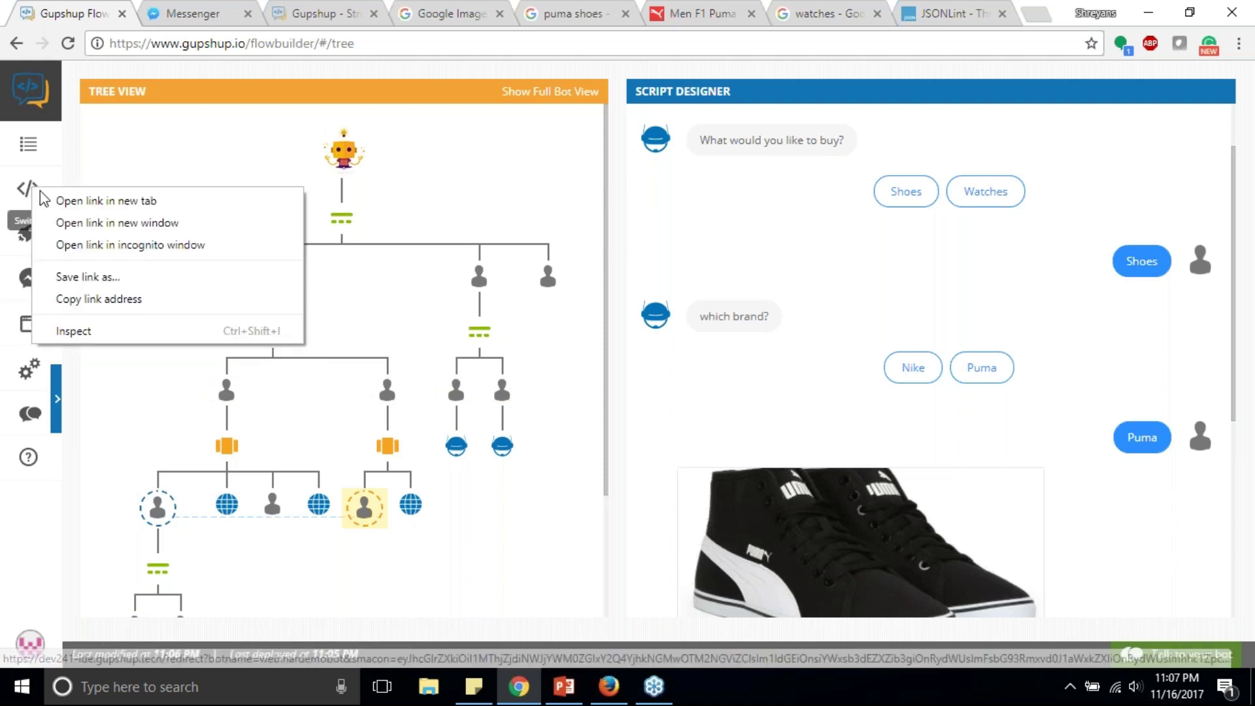
pyautogui.click(46, 200)
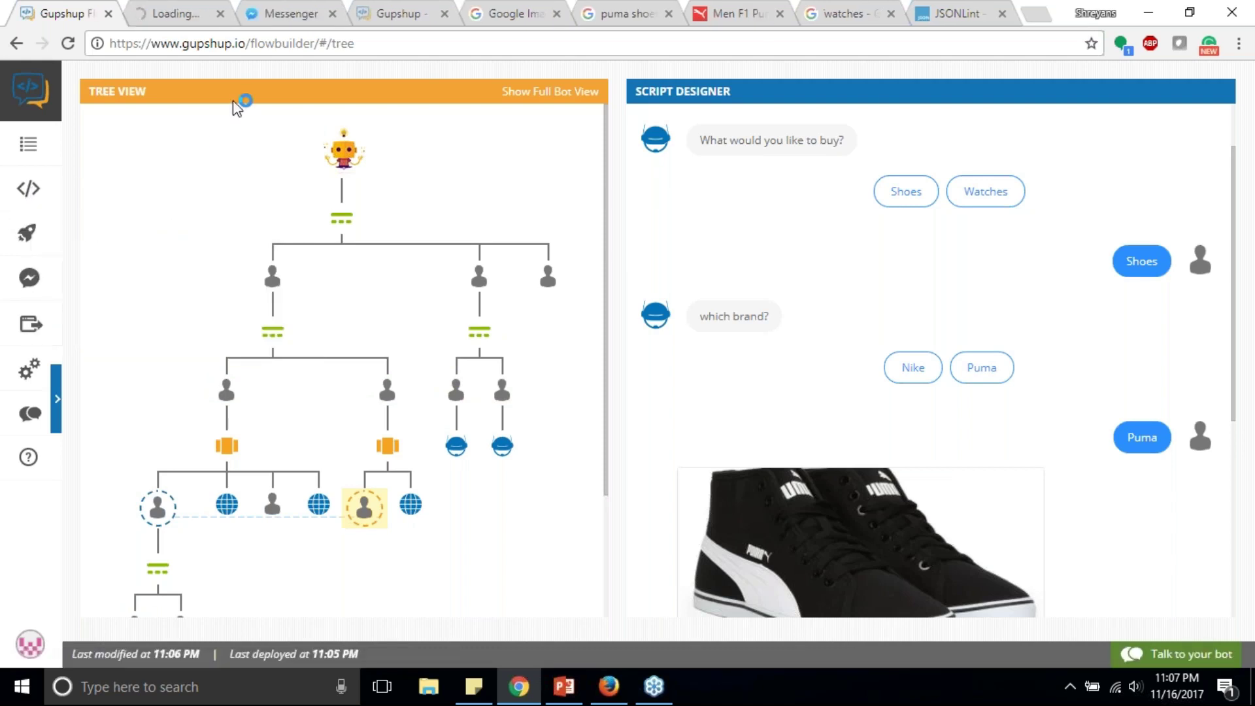
pyautogui.click(166, 8)
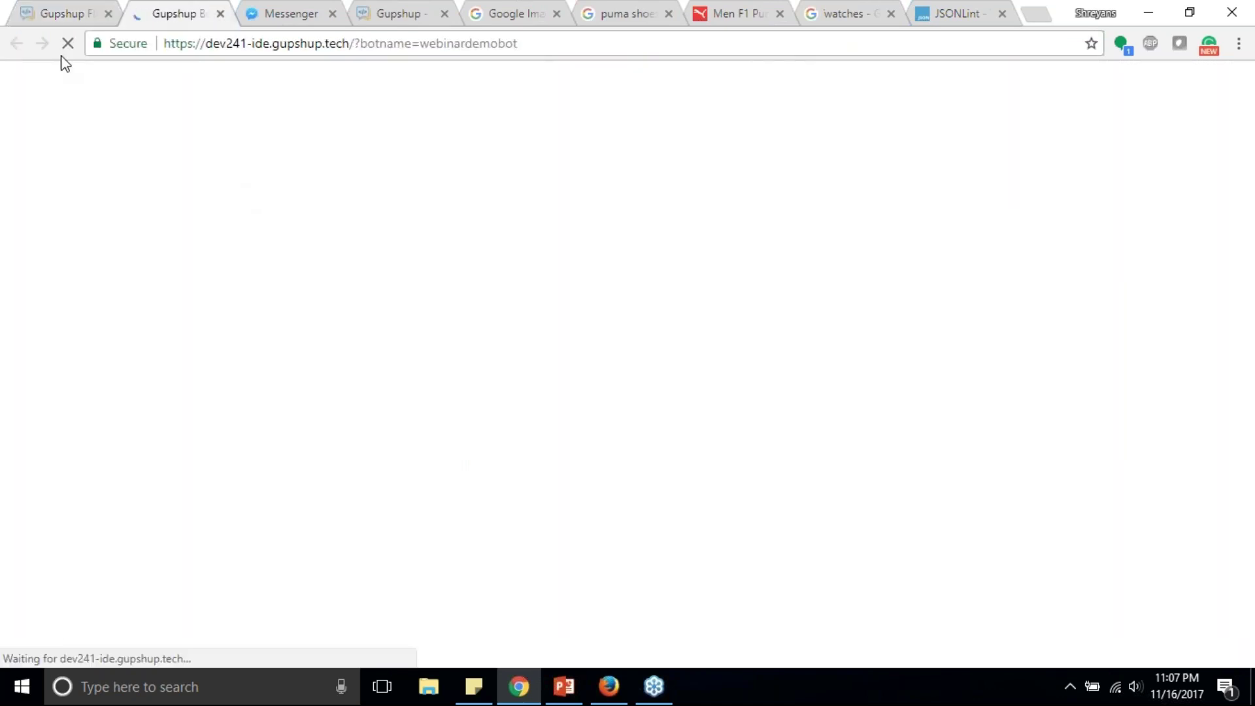
pyautogui.click(71, 8)
pyautogui.click(196, 9)
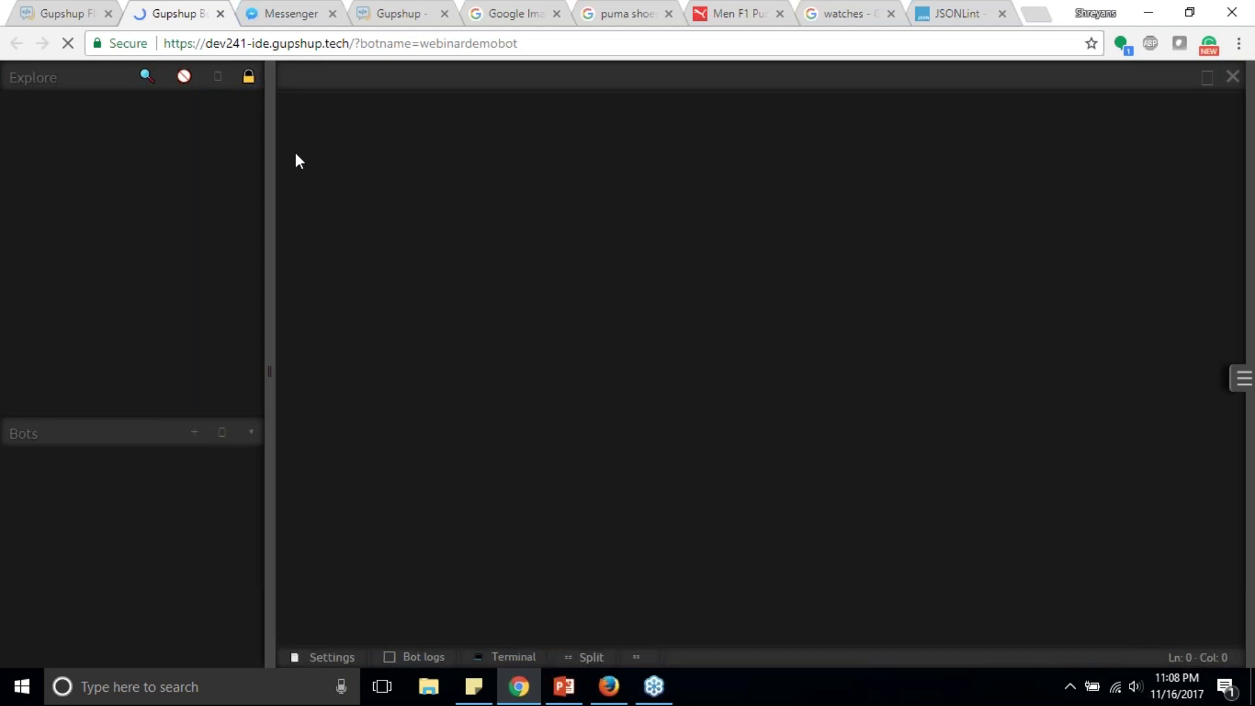
# - Look through the sample JSONs for quick replies and other structured messages in the Gupshup documentation
pyautogui.click(405, 19)
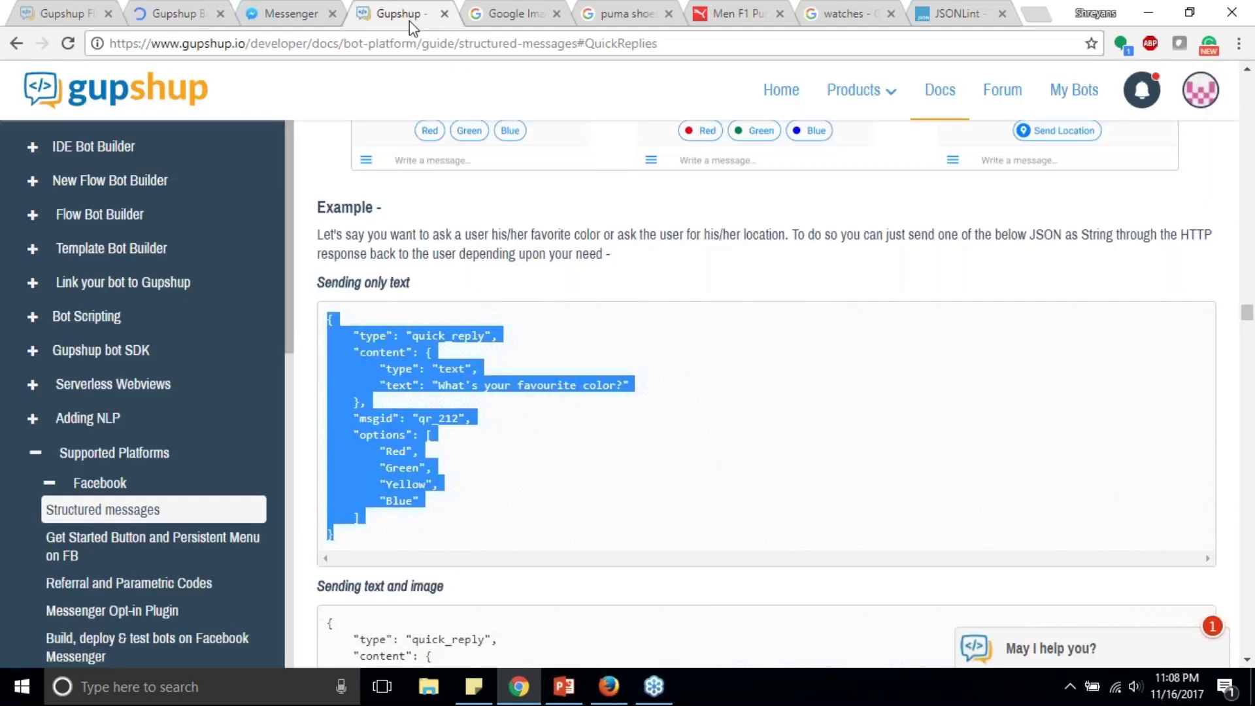
pyautogui.scroll(-5, 1103, 500)
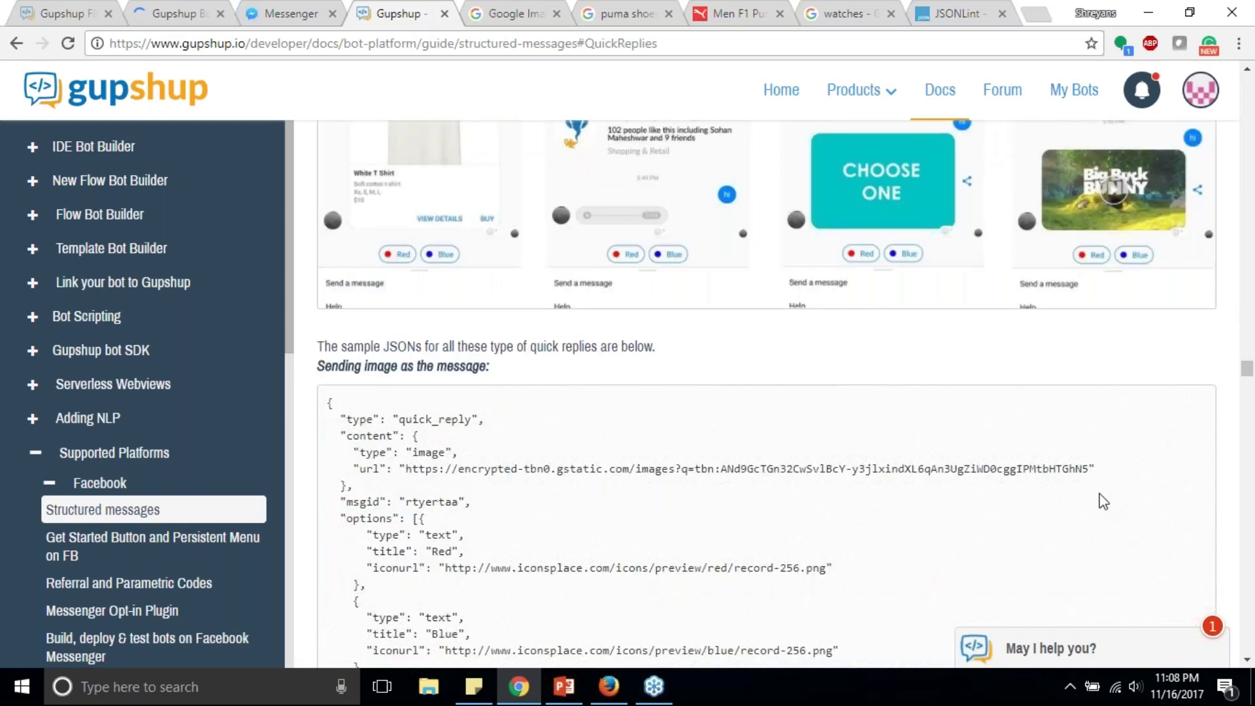
pyautogui.scroll(-15, 1103, 500)
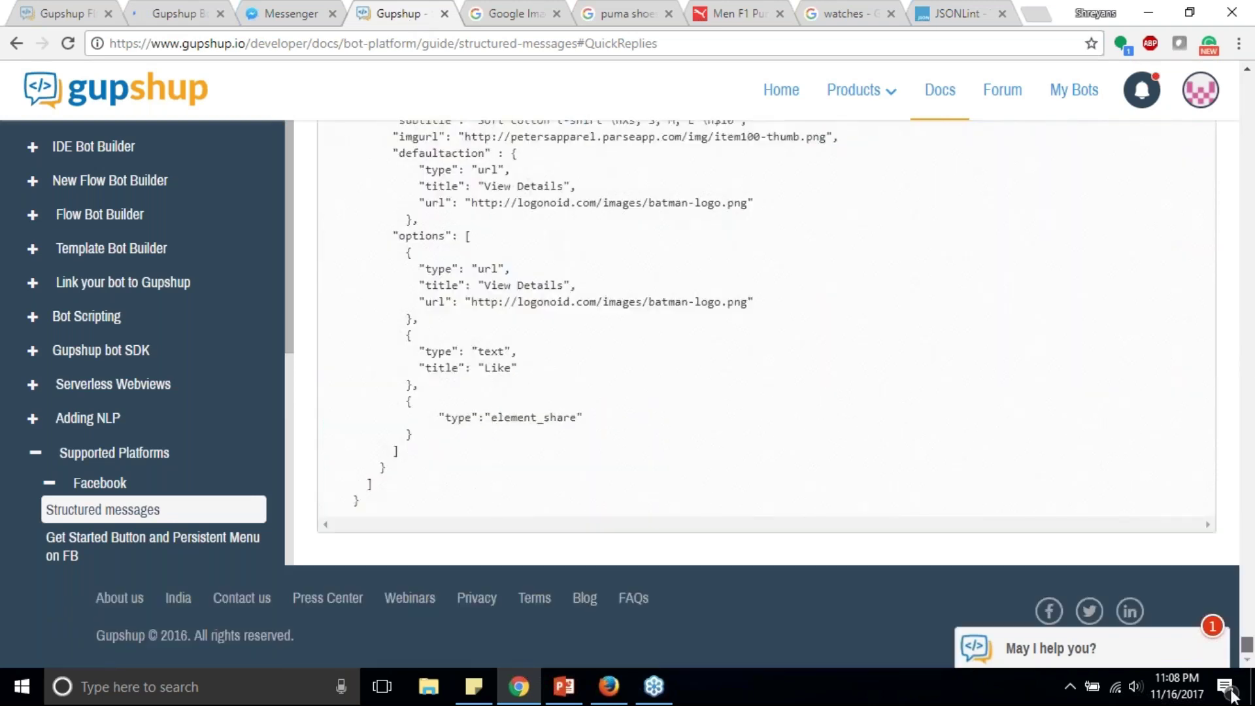
# - Open the Gupshup Webinars page in a new browser tab and close the Google Images and puma shoes search tabs
pyautogui.click(410, 598)
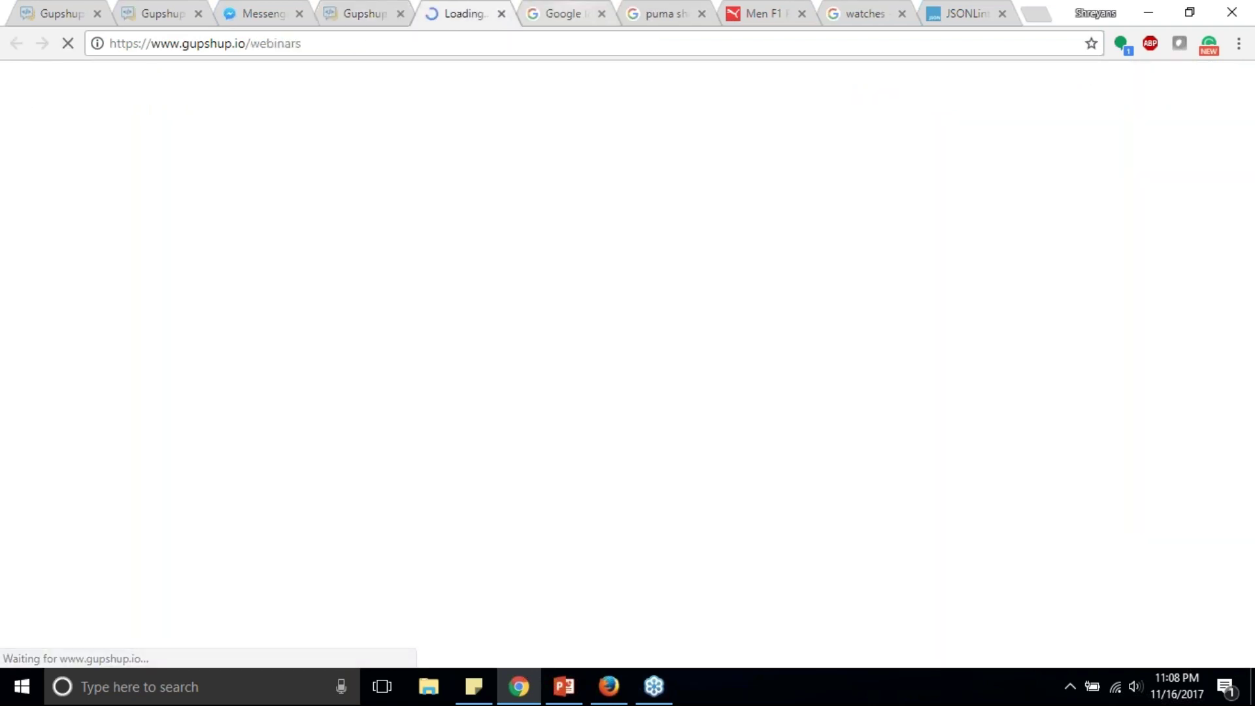
pyautogui.click(601, 13)
pyautogui.click(601, 13)
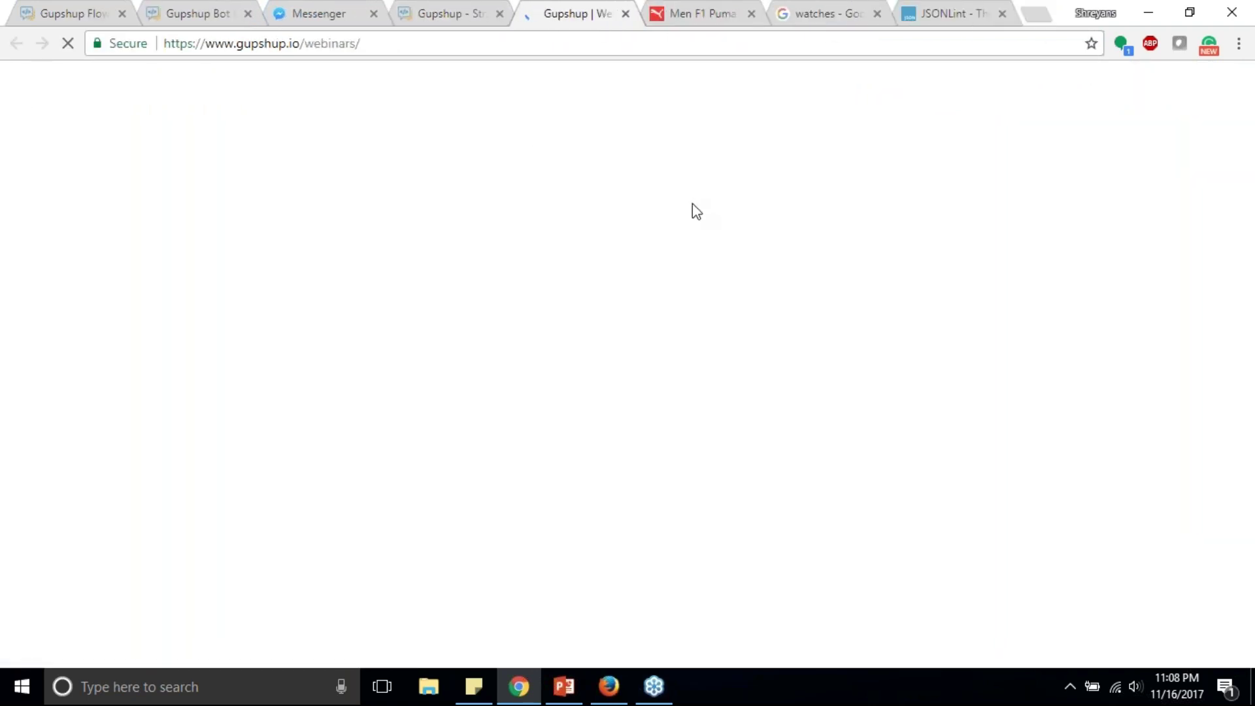
# - Look through the previous webinars on conversational marketing, the scripting tool and customer support chatbots
pyautogui.scroll(-5, 490, 247)
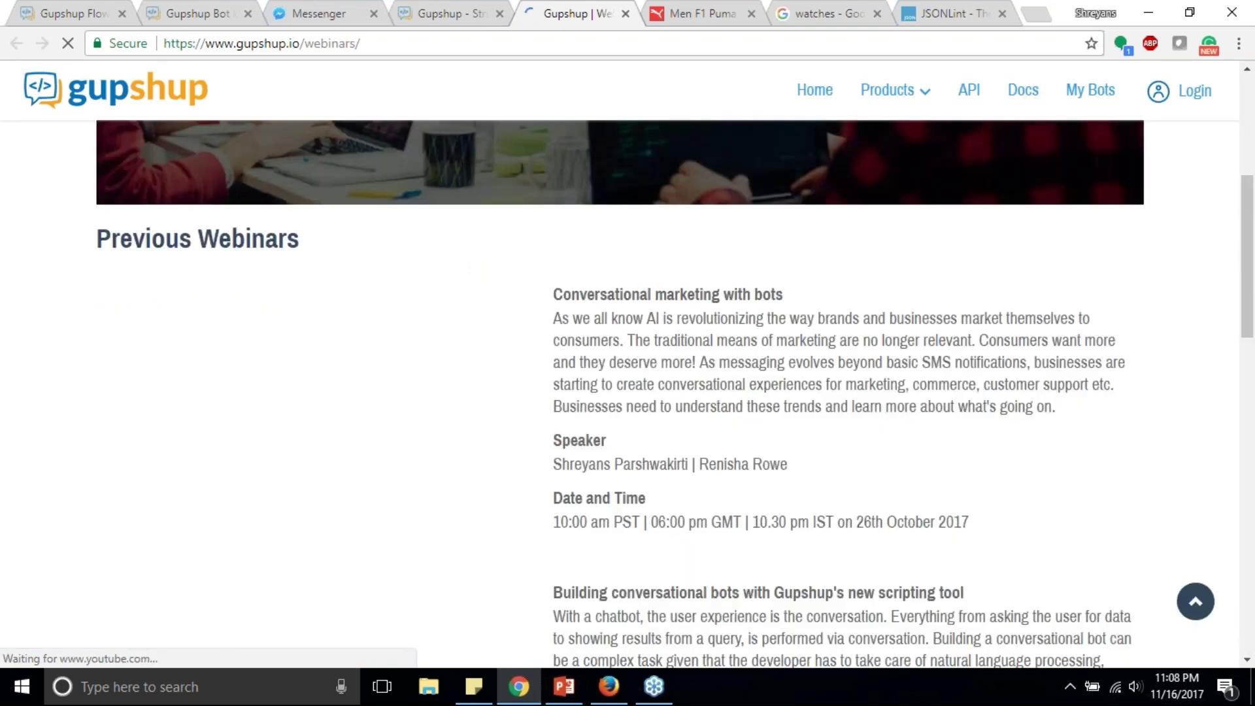
pyautogui.scroll(-5, 747, 280)
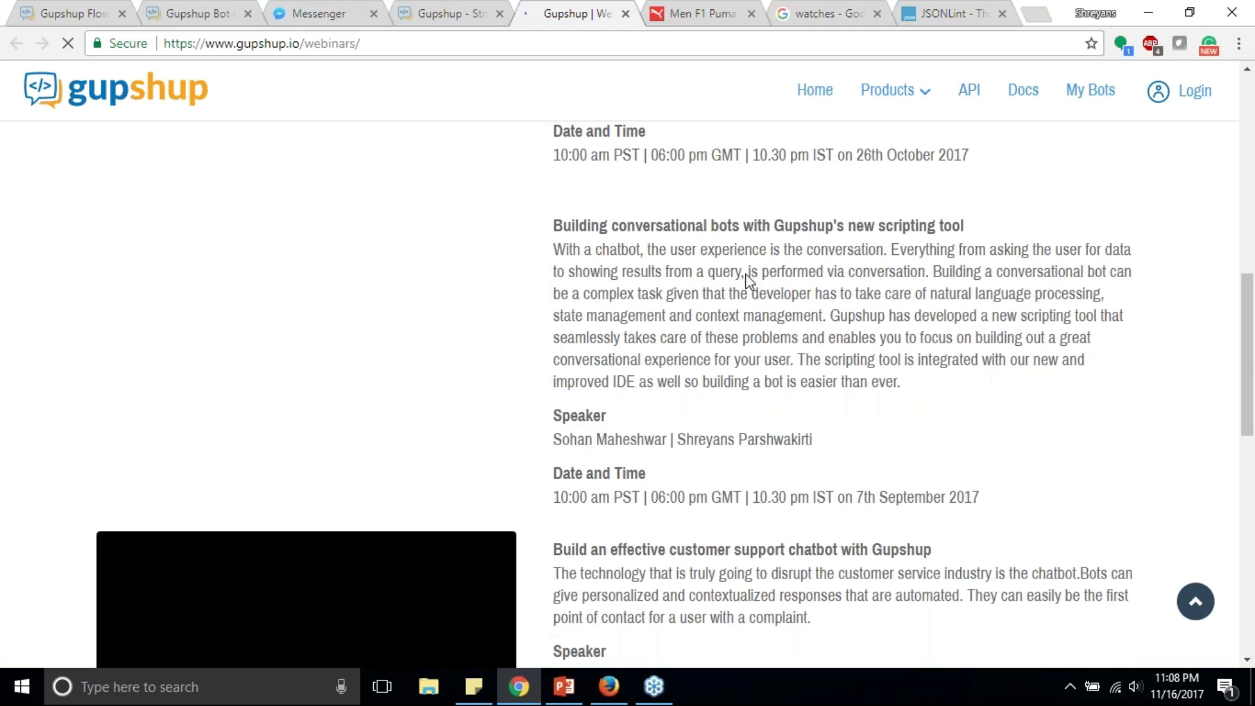
pyautogui.scroll(1, 749, 282)
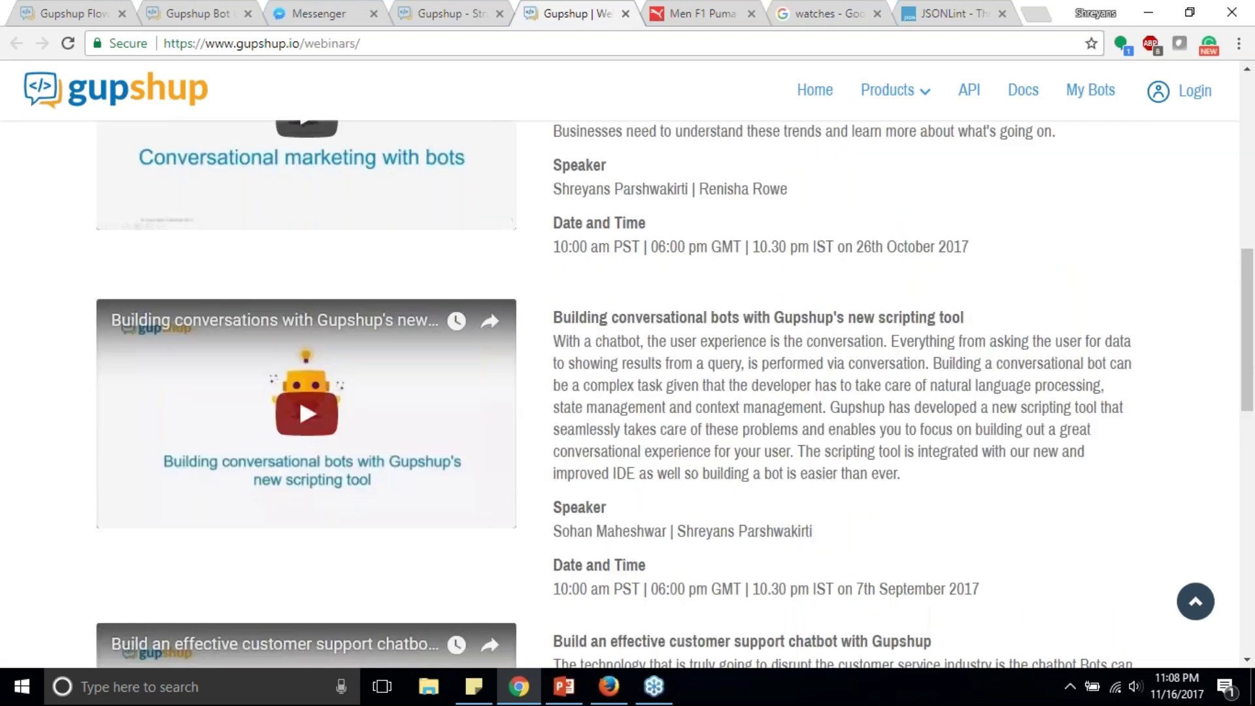
# - In the bot IDE, close the idebuilderdemo files default.js, default.scr and index.js, and open webinardemobot's default.scr
pyautogui.click(196, 1)
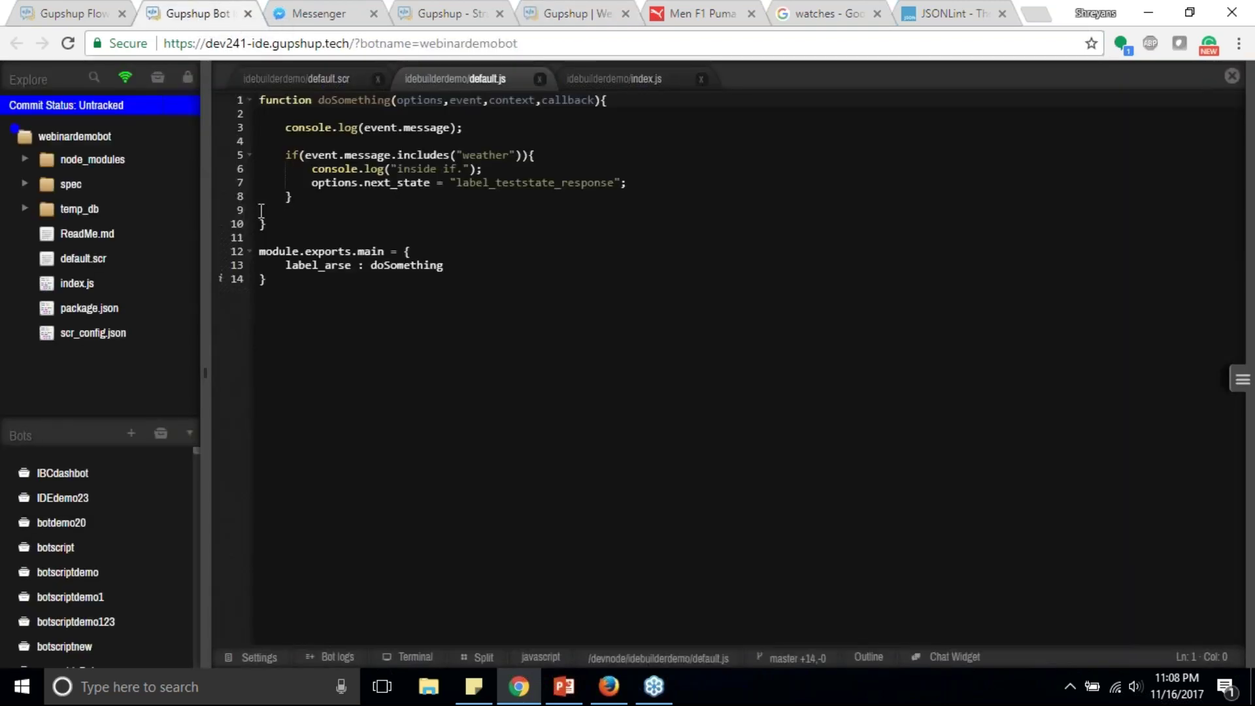
pyautogui.click(540, 79)
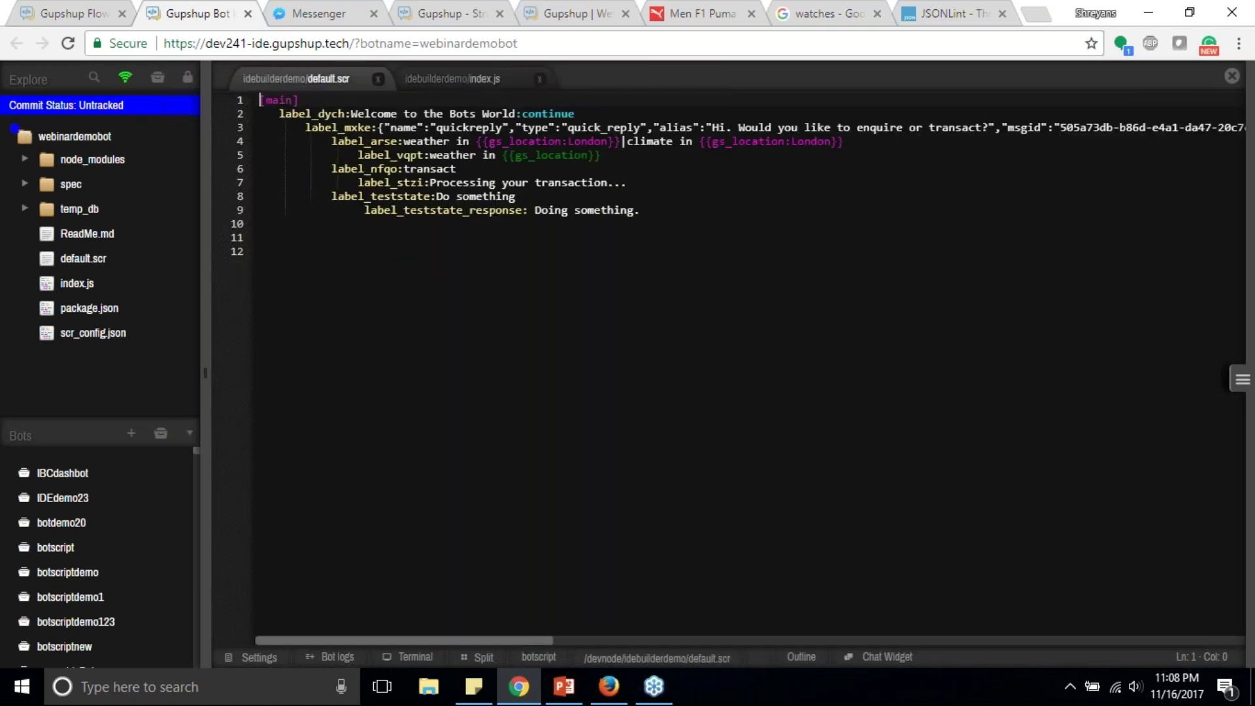
pyautogui.click(377, 79)
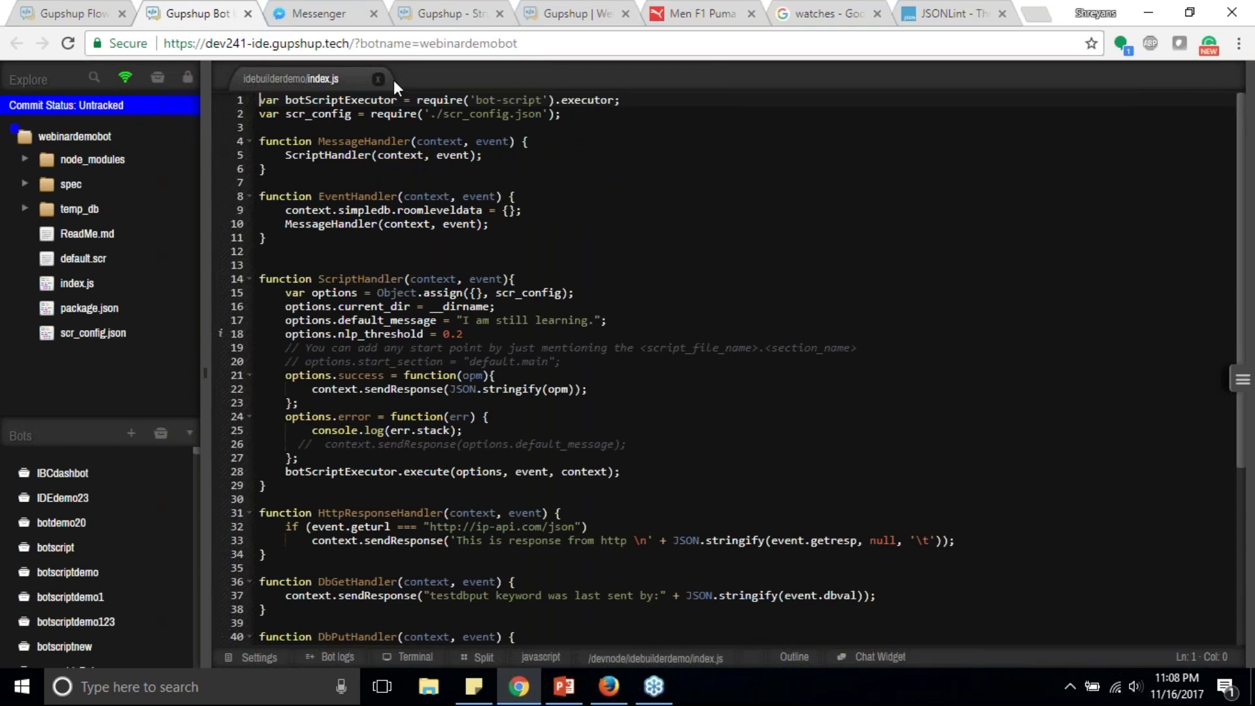
pyautogui.click(378, 79)
pyautogui.doubleClick(83, 258)
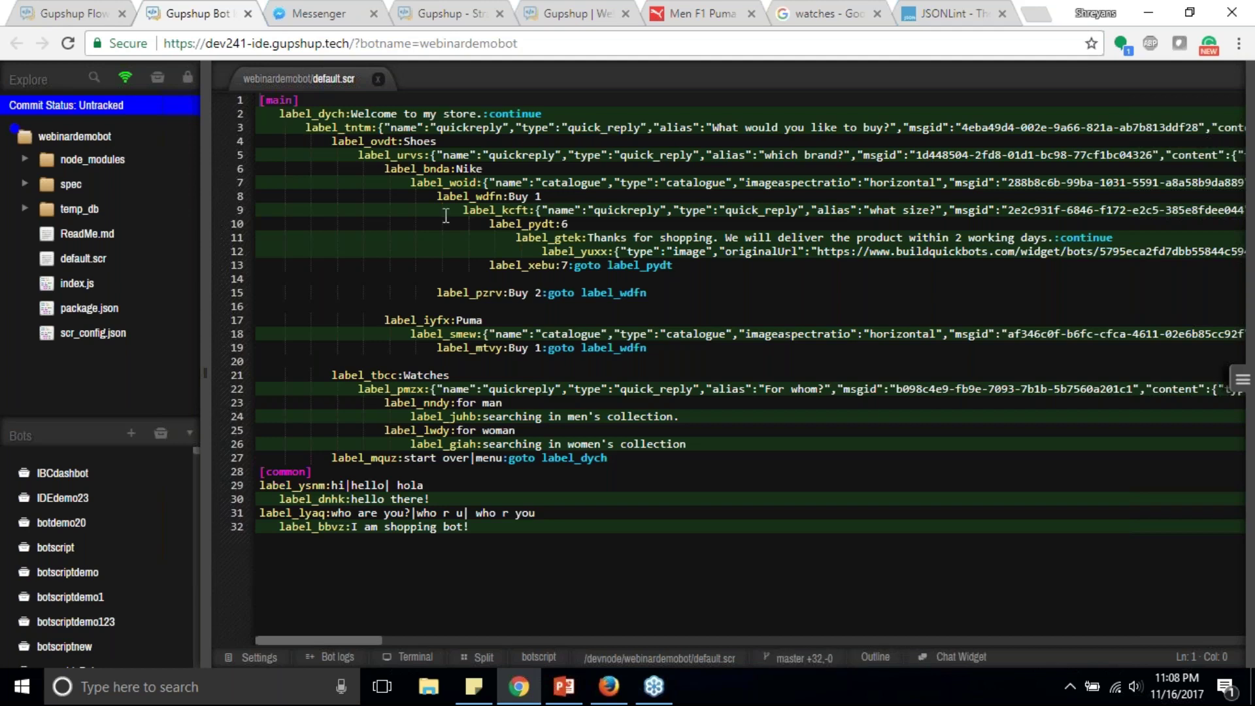
# - Return to the Flow Bot Builder and review the bot's tree view for comparison with the script
pyautogui.click(71, 13)
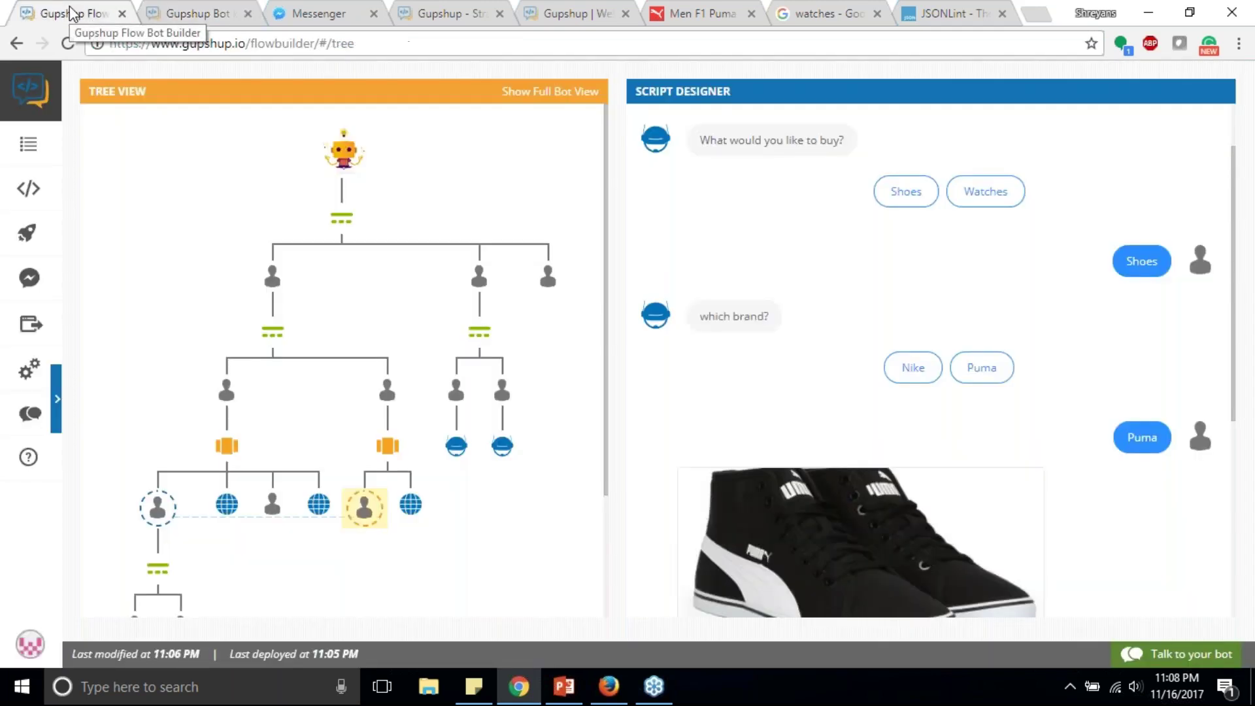
pyautogui.scroll(-1, 310, 278)
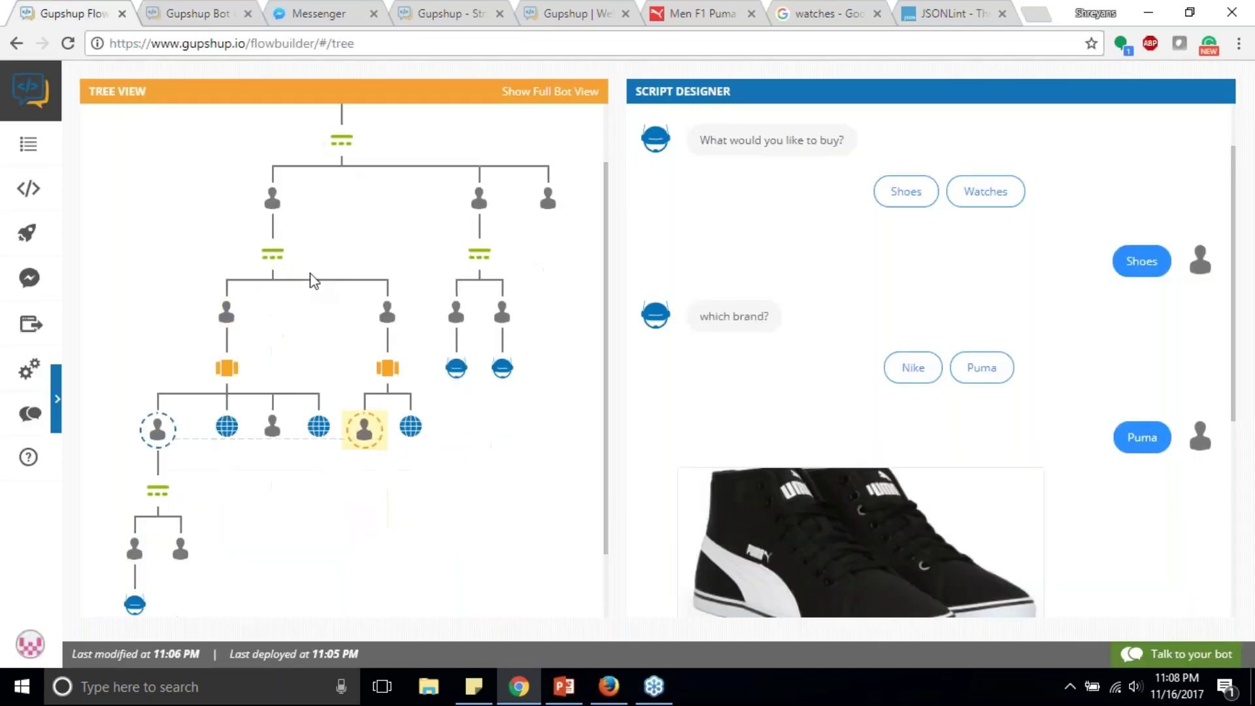
pyautogui.scroll(1, 309, 278)
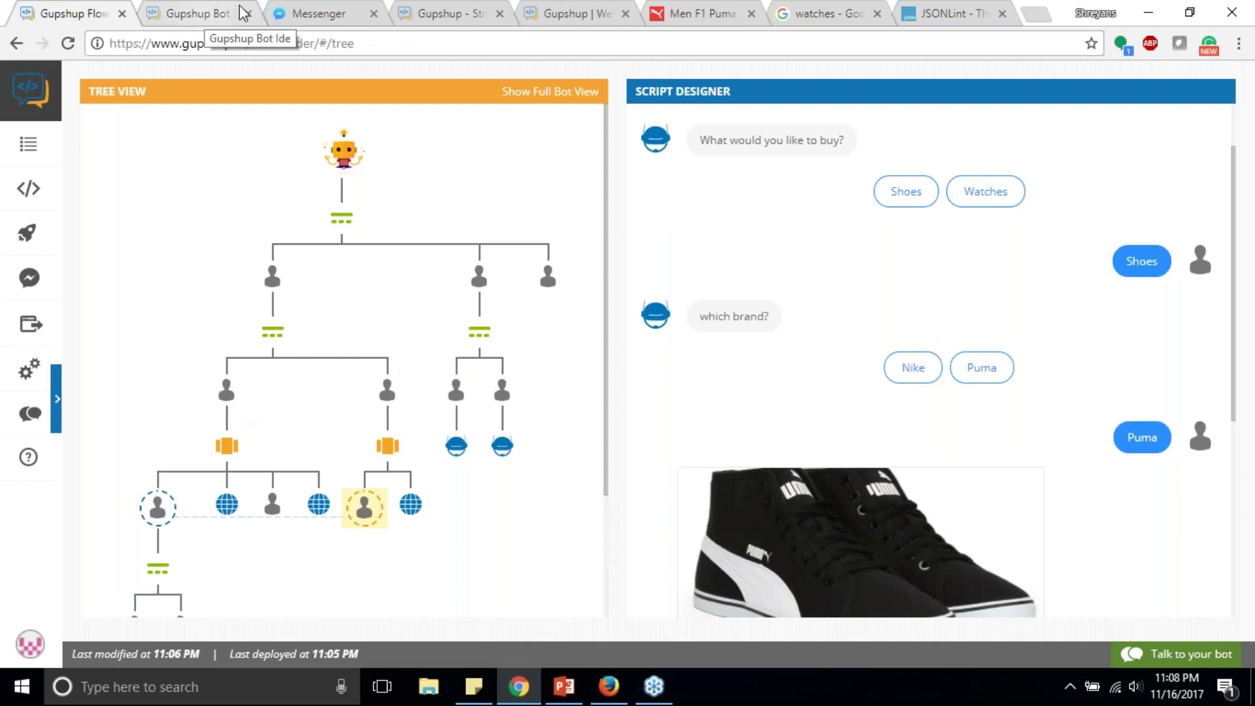
# - In the Gupshup documentation, collapse the Supported Platforms section and expand the New Flow Bot Builder topics
pyautogui.click(439, 10)
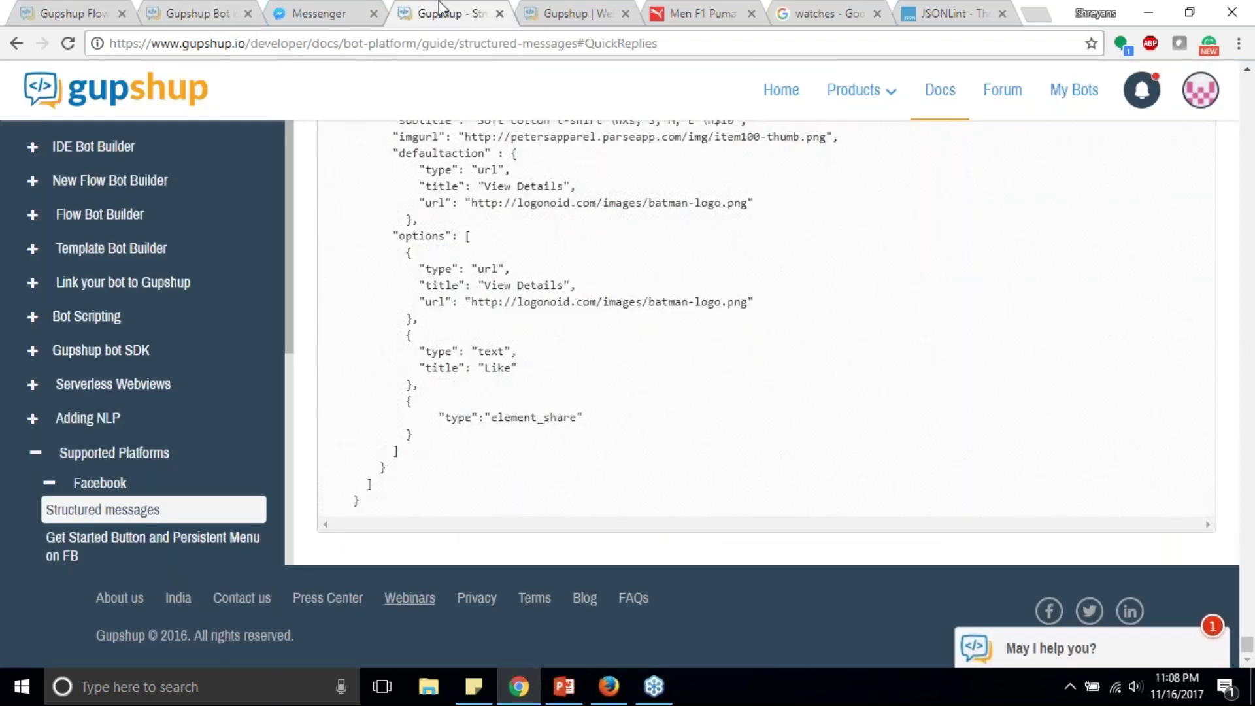
pyautogui.click(115, 453)
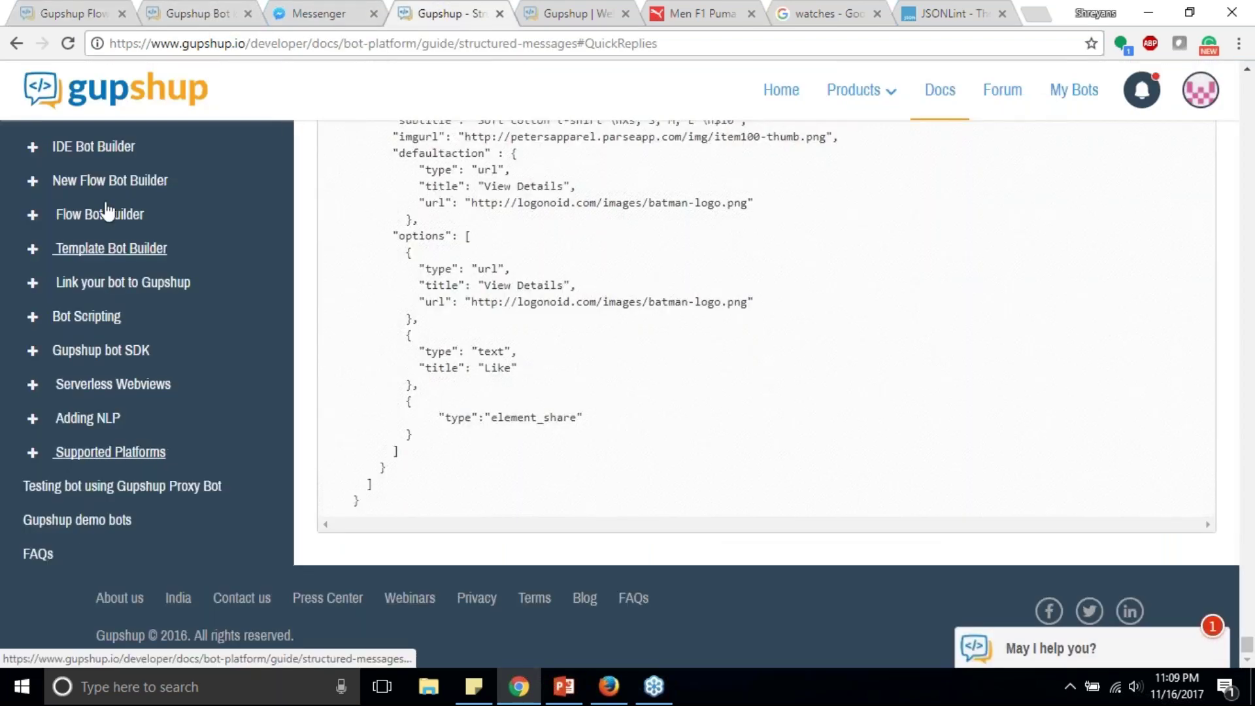
pyautogui.click(108, 181)
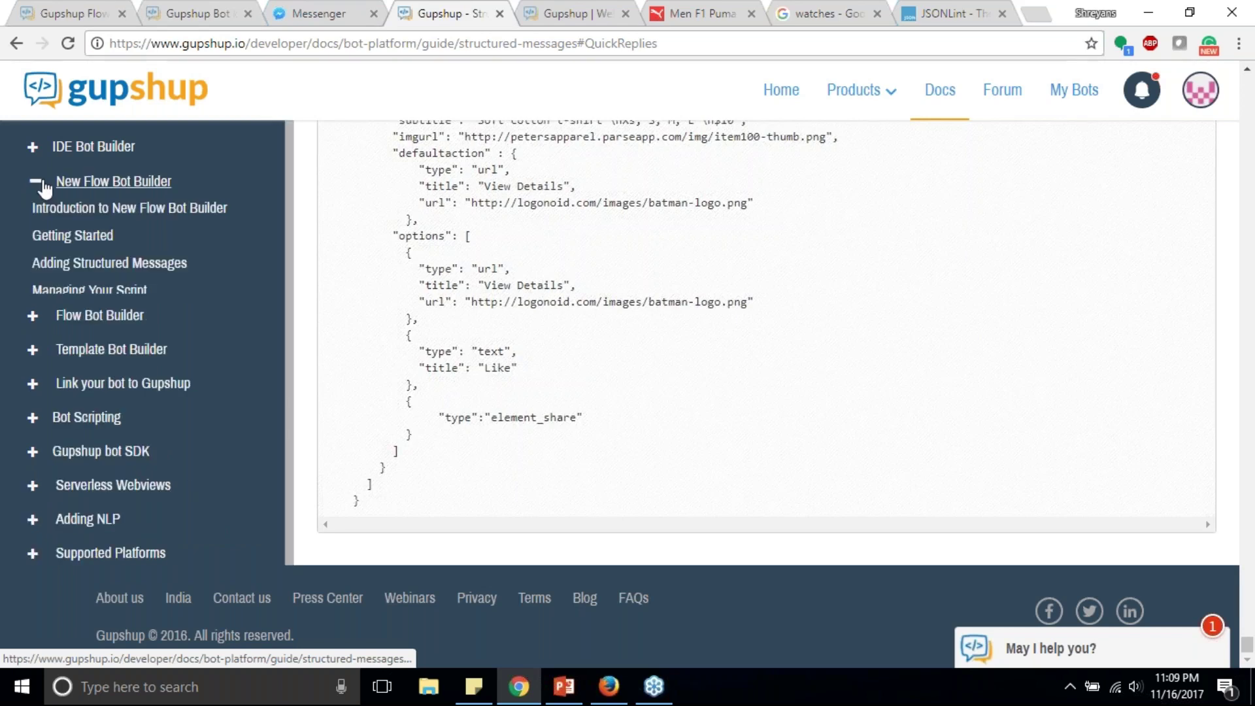